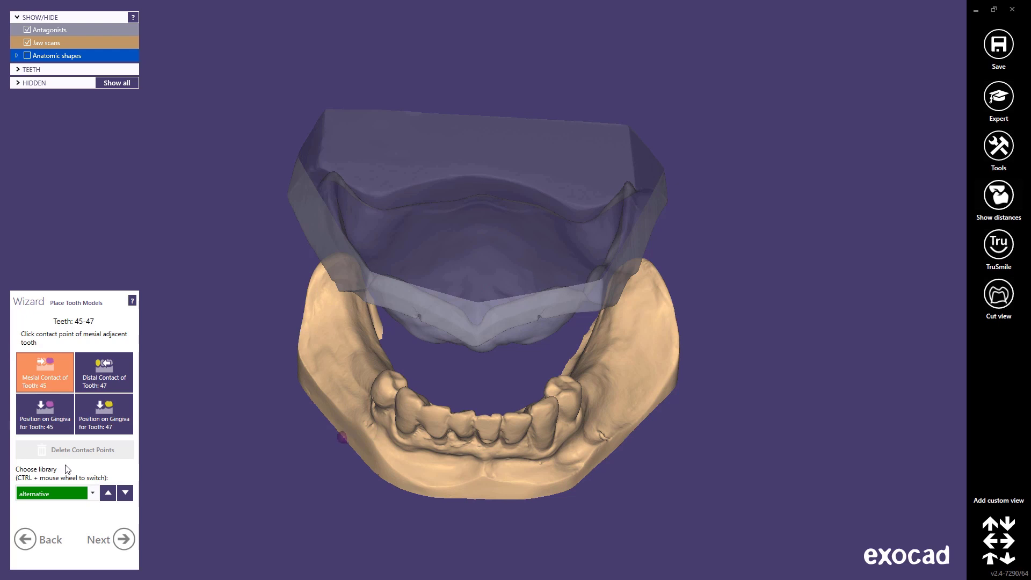
- Place tooth models 45–47 from the alternative library, starting at the mesial contact point on the adjacent premolar
{"action": "left_click", "coordinate": [92, 494]}
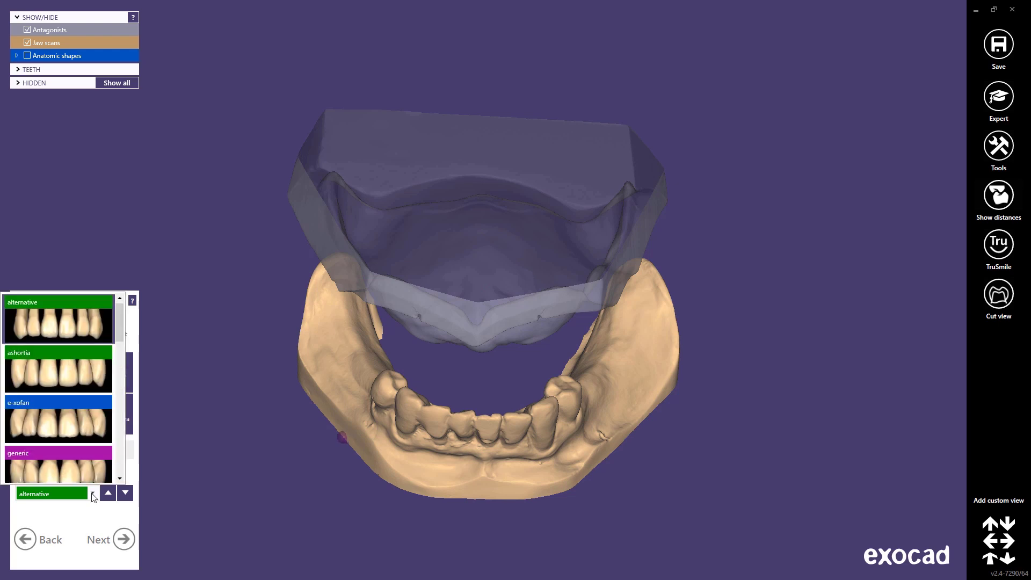
{"action": "left_click", "coordinate": [92, 494]}
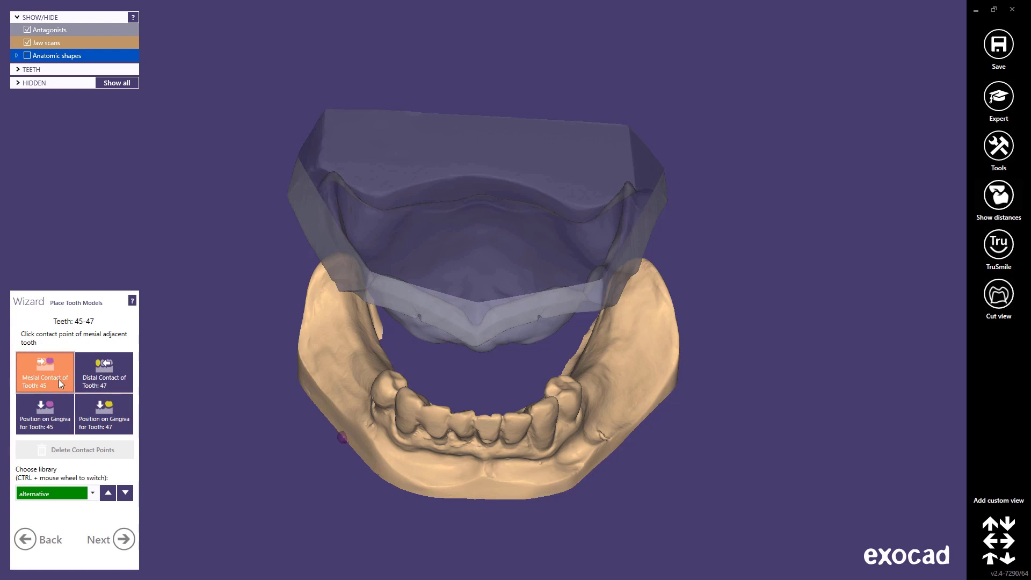
{"action": "left_click", "coordinate": [458, 436]}
{"action": "right_click_drag", "start_coordinate": [458, 435], "coordinate": [463, 427]}
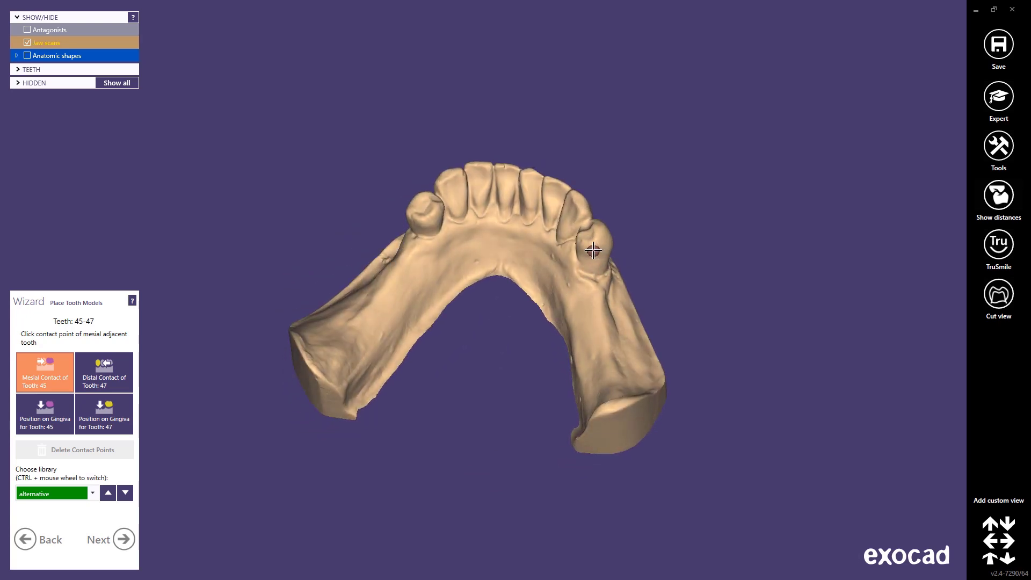
{"action": "left_click", "coordinate": [593, 251]}
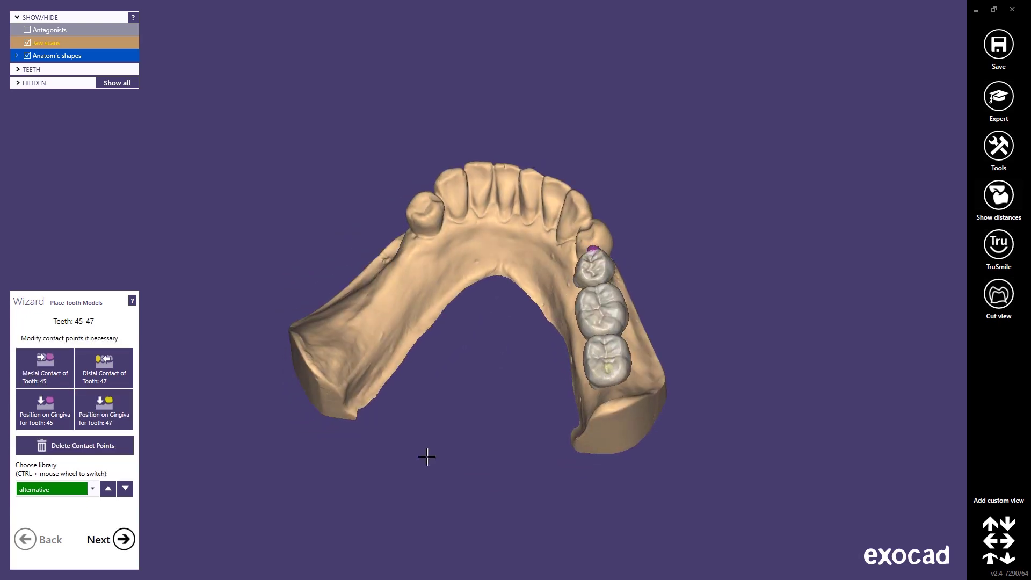
{"action": "left_click", "coordinate": [124, 540]}
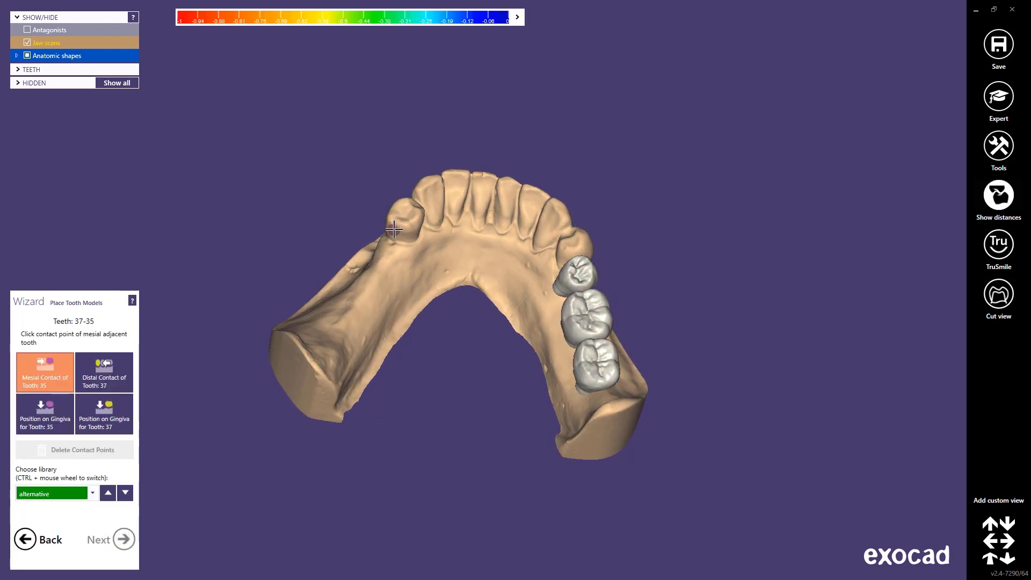
- Place tooth models 37–35 using the mesial contact of tooth 35 and the gingiva position for tooth 37
{"action": "left_click", "coordinate": [395, 229]}
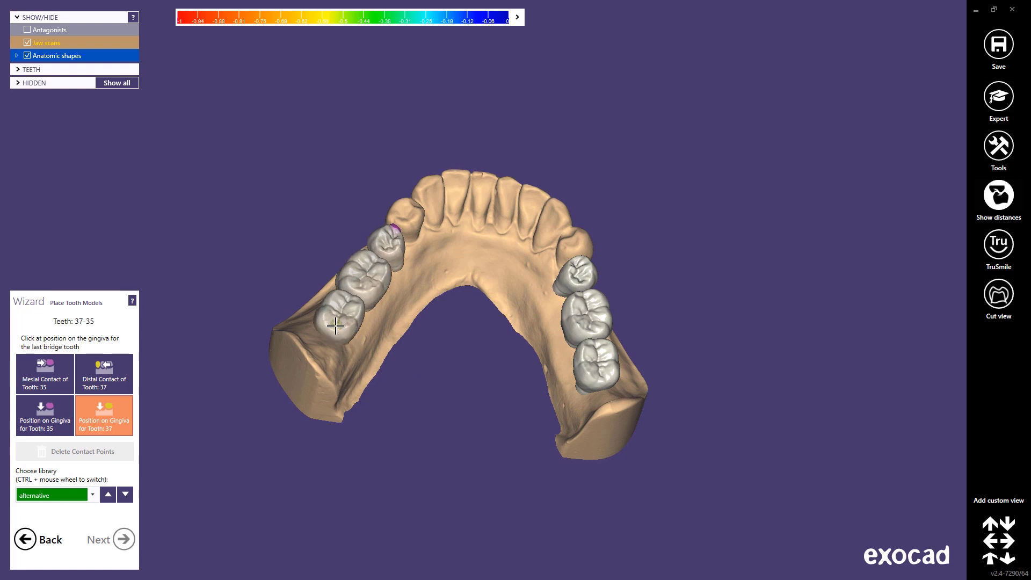
{"action": "left_click", "coordinate": [336, 325]}
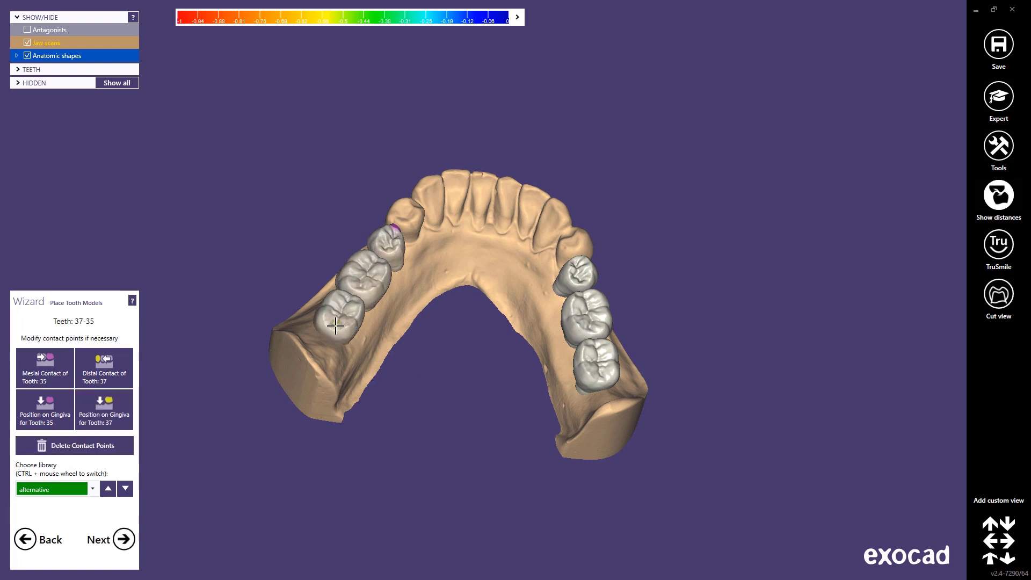
{"action": "left_click", "coordinate": [125, 540]}
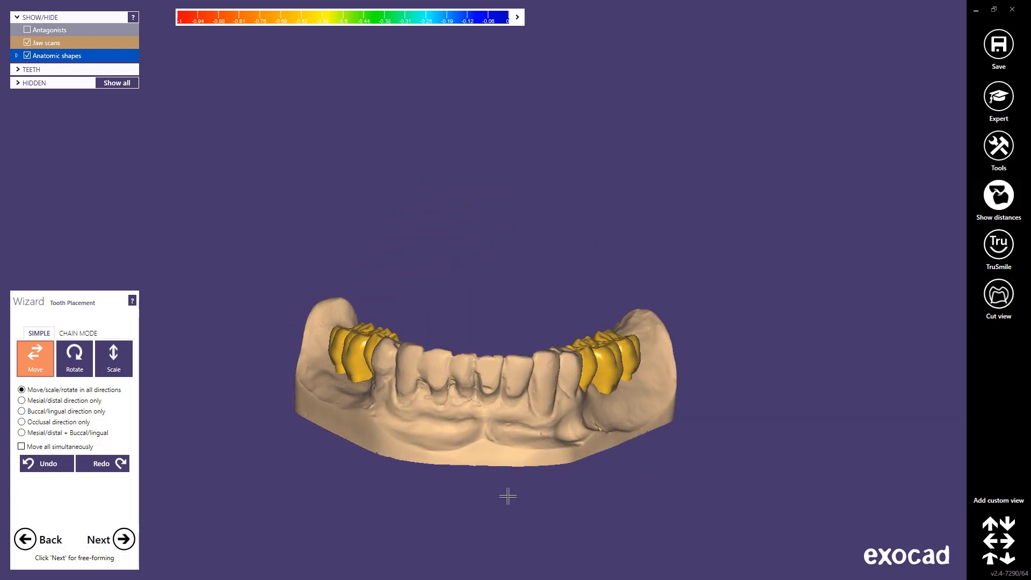
- Adjust the position and occlusal height of both posterior tooth rows in chain mode, and accept the placement
{"action": "left_click", "coordinate": [78, 333]}
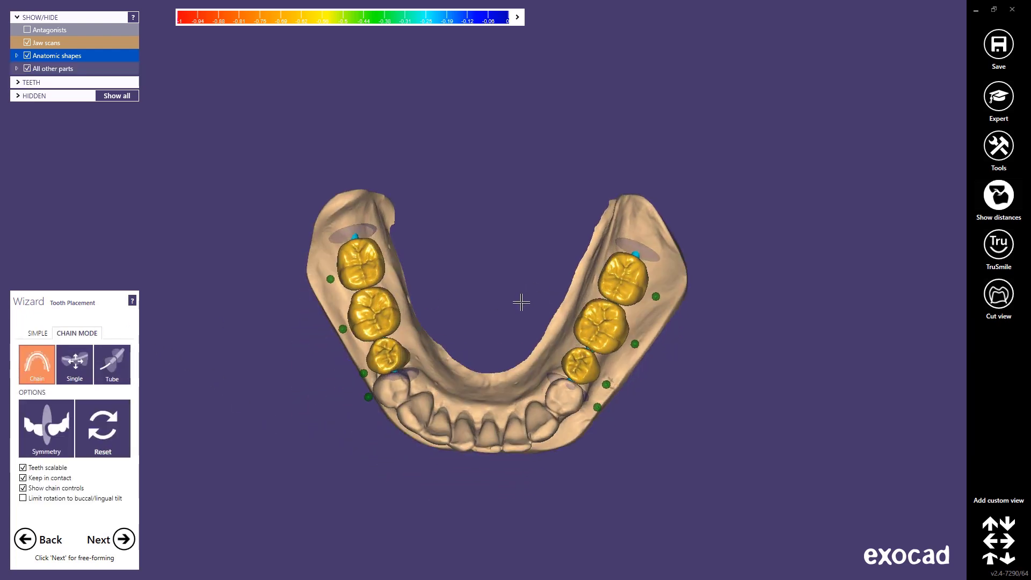
{"action": "left_click_drag", "start_coordinate": [407, 372], "coordinate": [400, 373]}
{"action": "right_click_drag", "start_coordinate": [441, 332], "coordinate": [440, 334]}
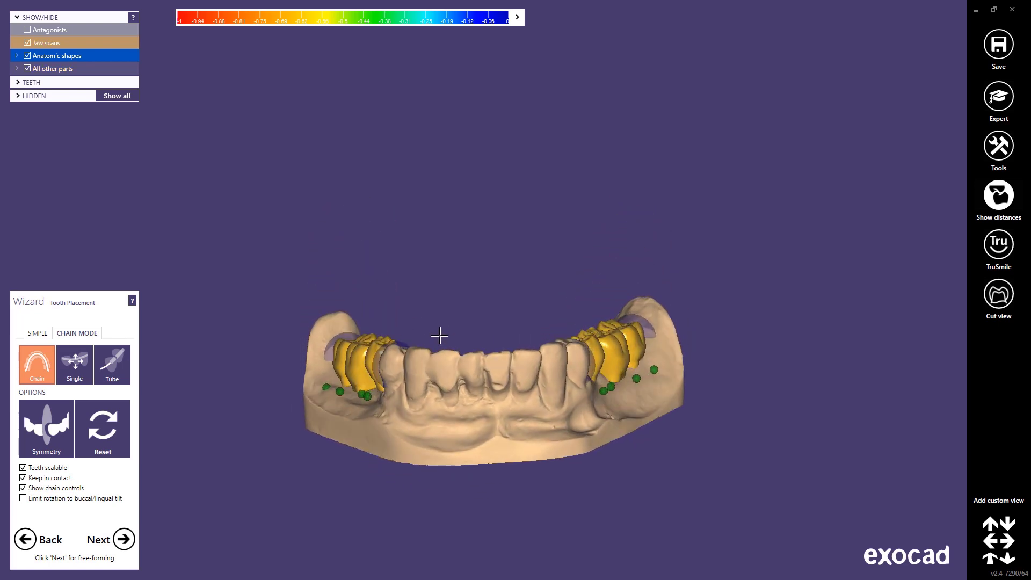
{"action": "left_click_drag", "start_coordinate": [341, 329], "coordinate": [350, 342]}
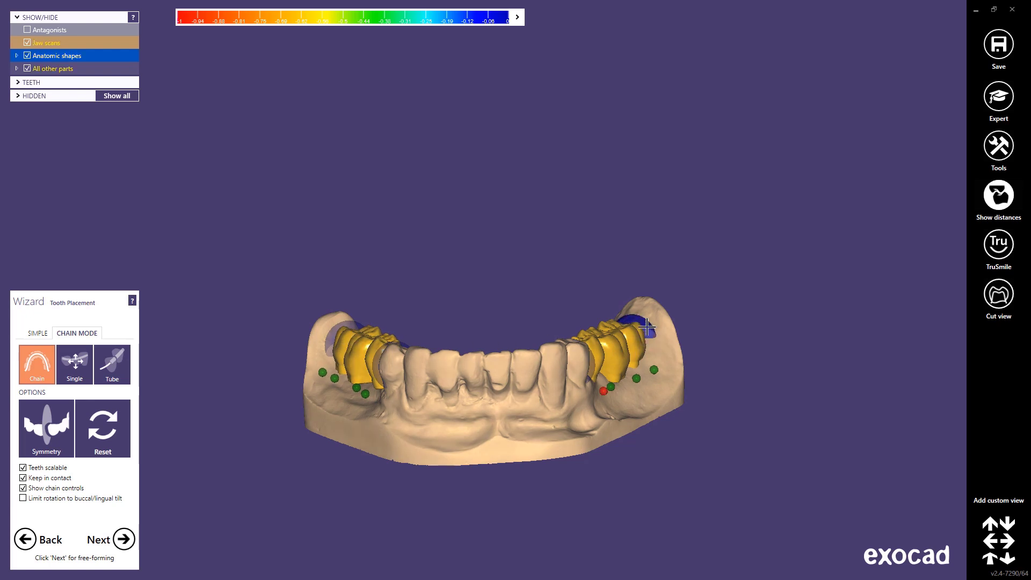
{"action": "left_click_drag", "start_coordinate": [644, 325], "coordinate": [619, 351]}
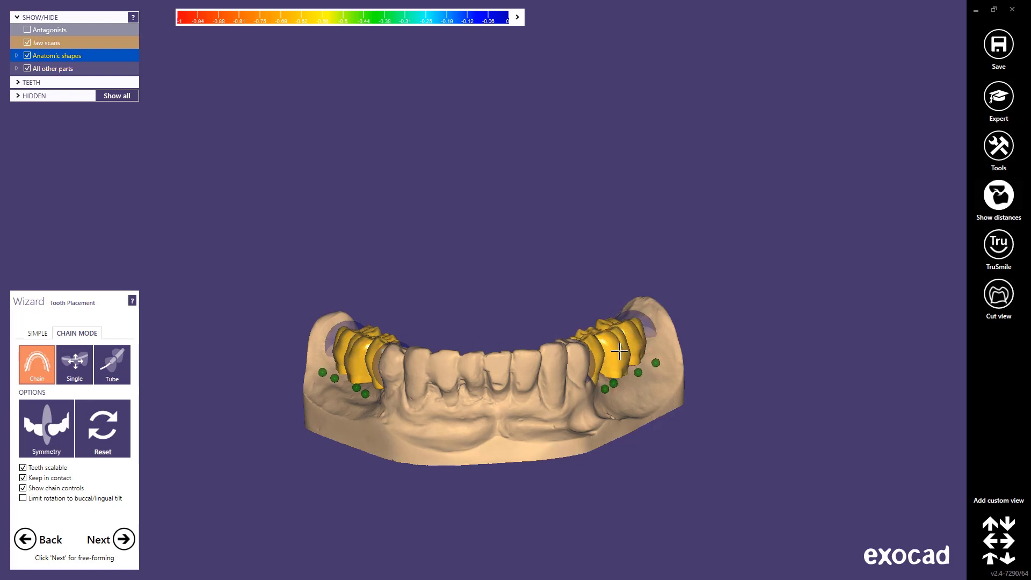
{"action": "right_click_drag", "start_coordinate": [488, 318], "coordinate": [487, 318]}
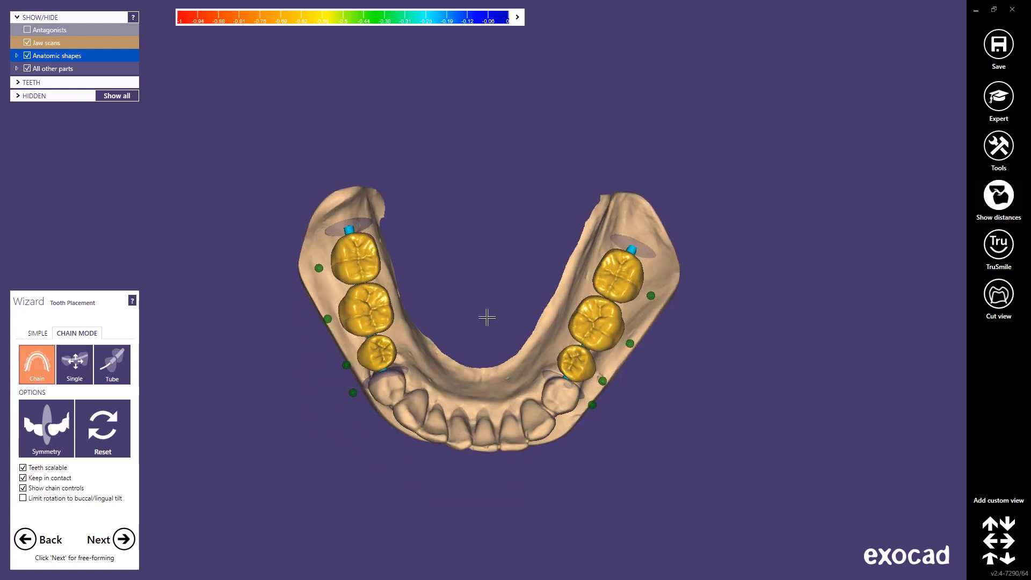
{"action": "left_click", "coordinate": [123, 539]}
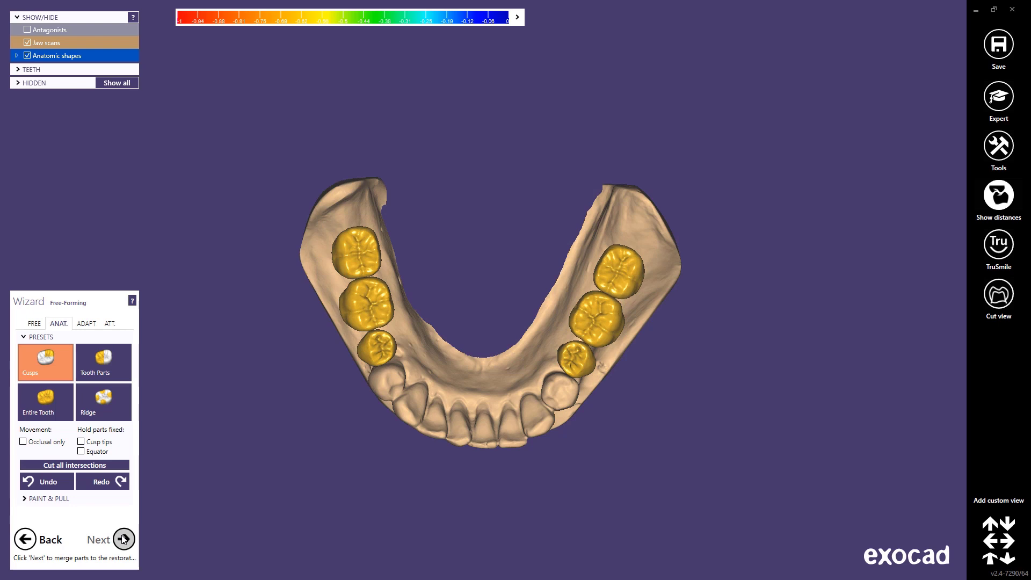
- Skip the anatomic free-forming and adaptation stages and merge the posterior teeth into restorations
{"action": "left_click", "coordinate": [123, 539]}
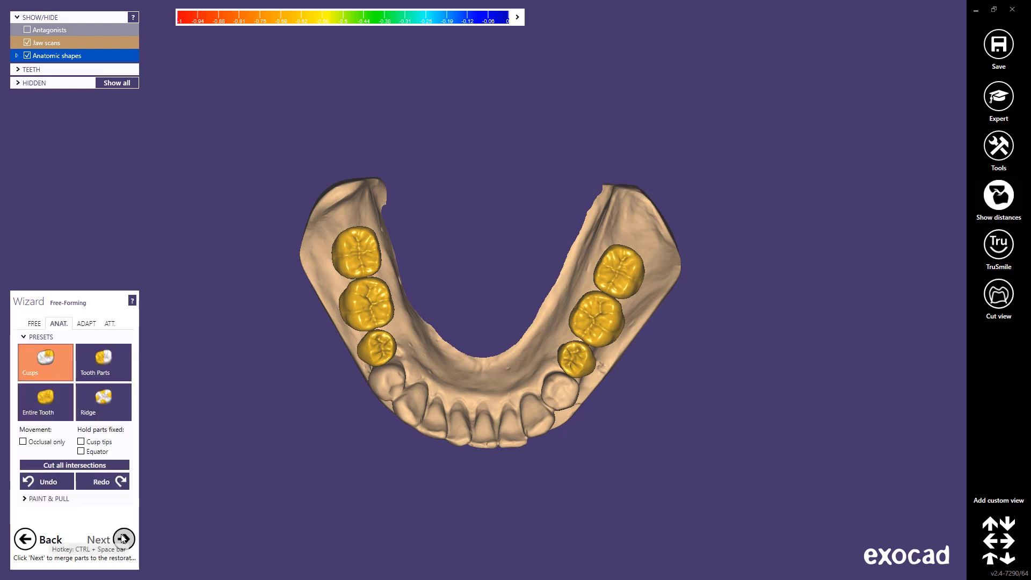
{"action": "left_click", "coordinate": [123, 540]}
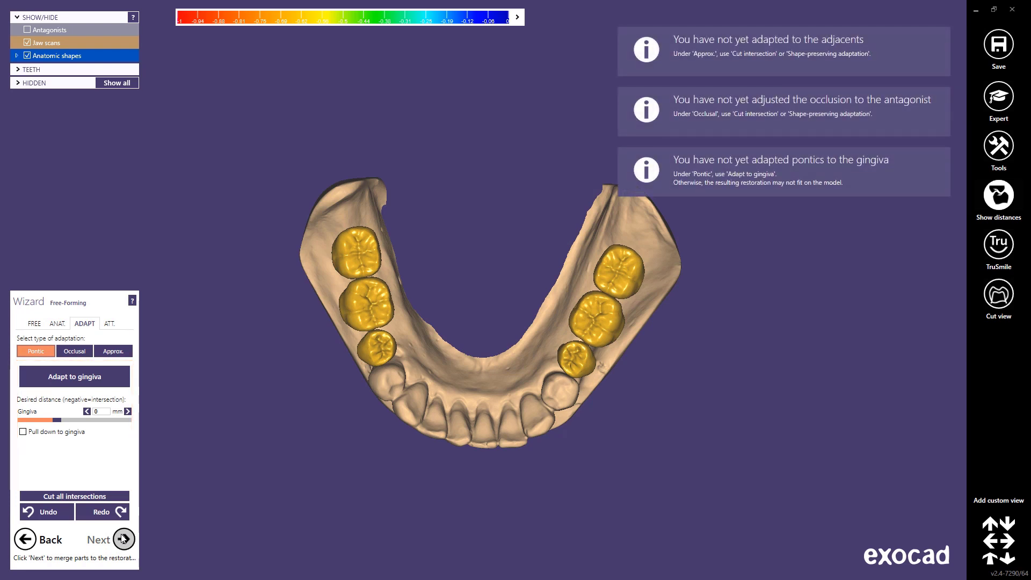
{"action": "left_click", "coordinate": [124, 539]}
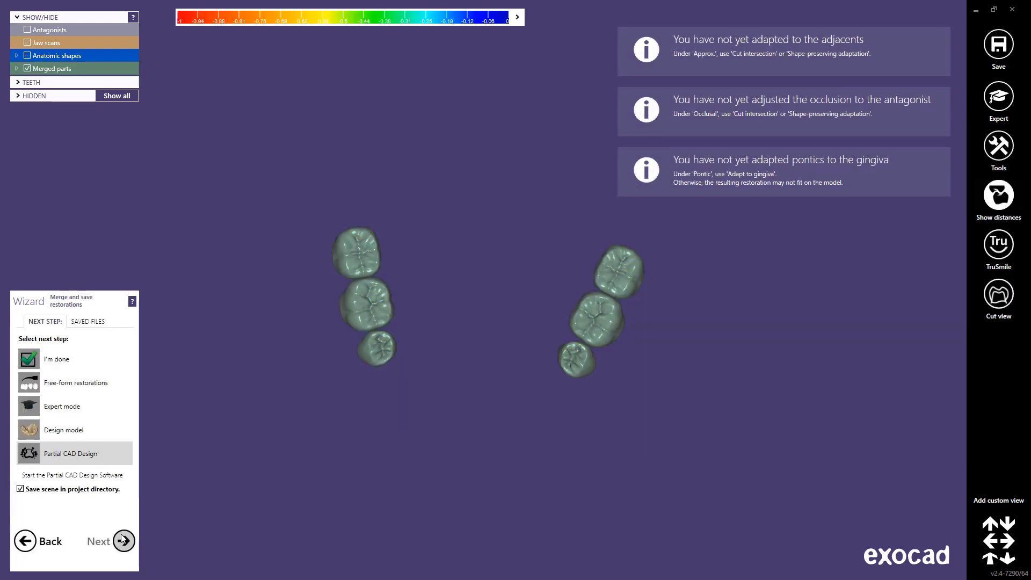
- Choose Partial CAD Design as the step following the merge and switch to PartialCAD, saving the scene in the project directory
{"action": "left_click", "coordinate": [84, 359]}
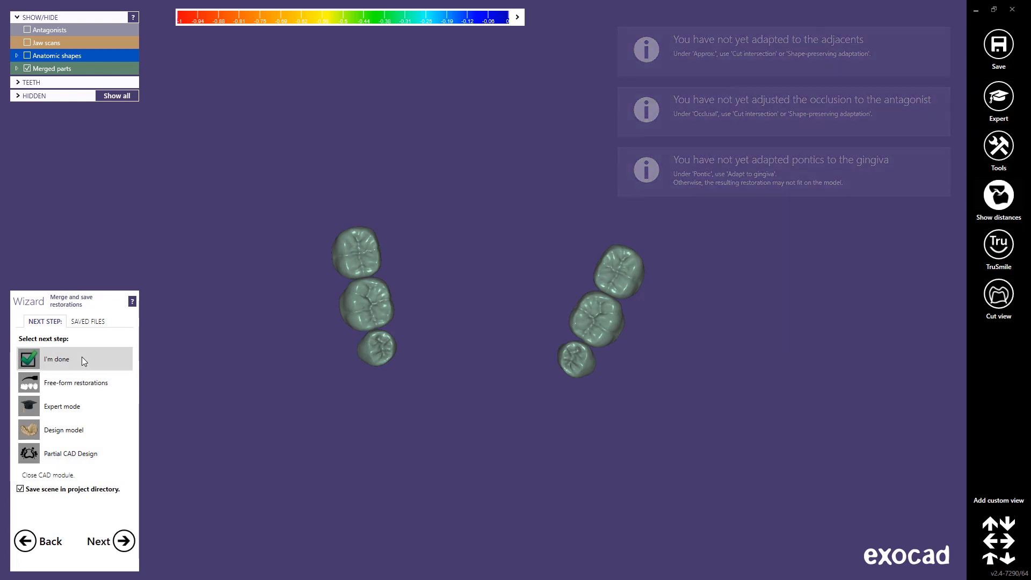
{"action": "left_click", "coordinate": [110, 463]}
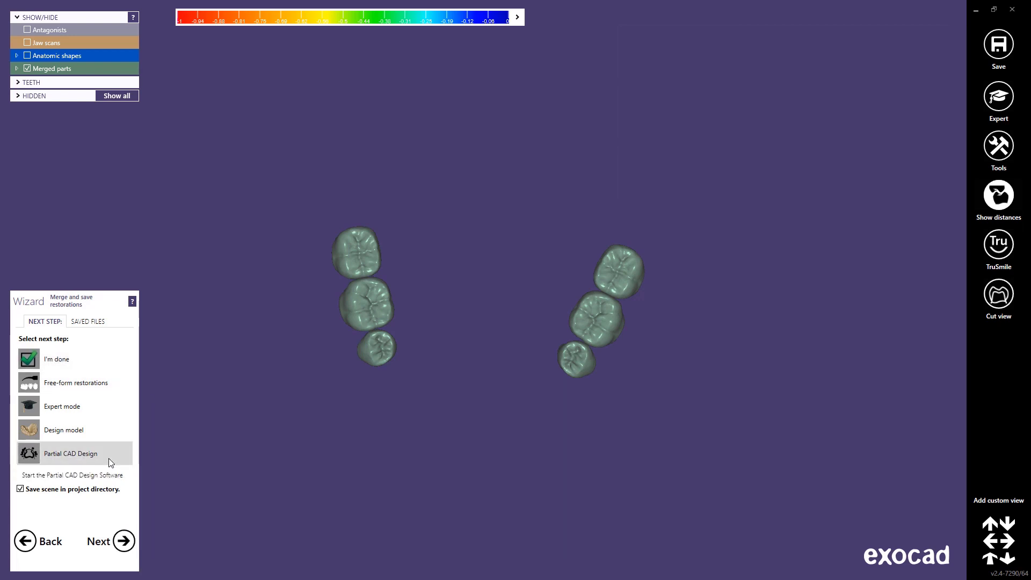
{"action": "left_click", "coordinate": [123, 540]}
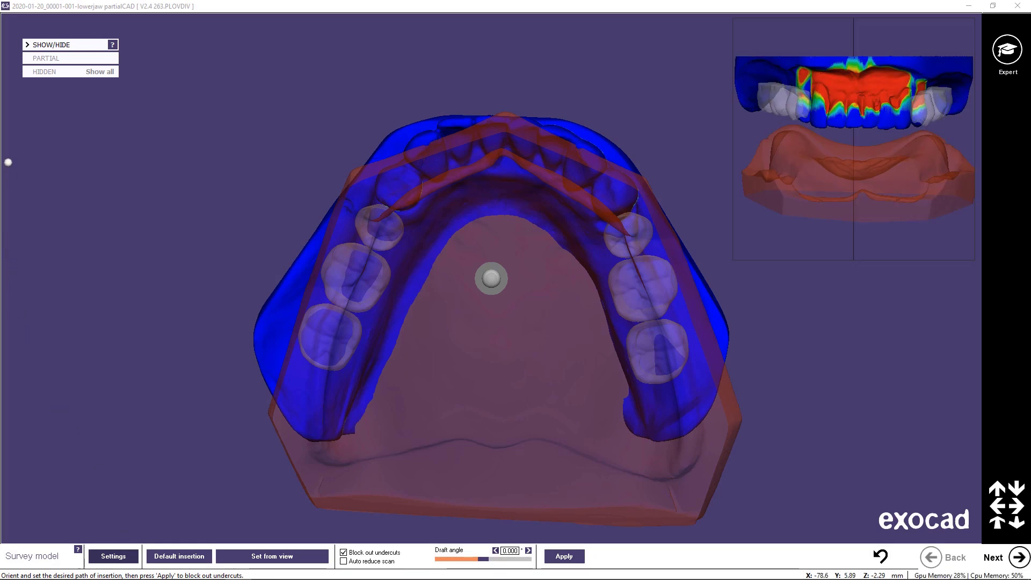
- Hide the antagonist so only the jaw scan and imported teeth are displayed
{"action": "left_click", "coordinate": [27, 45]}
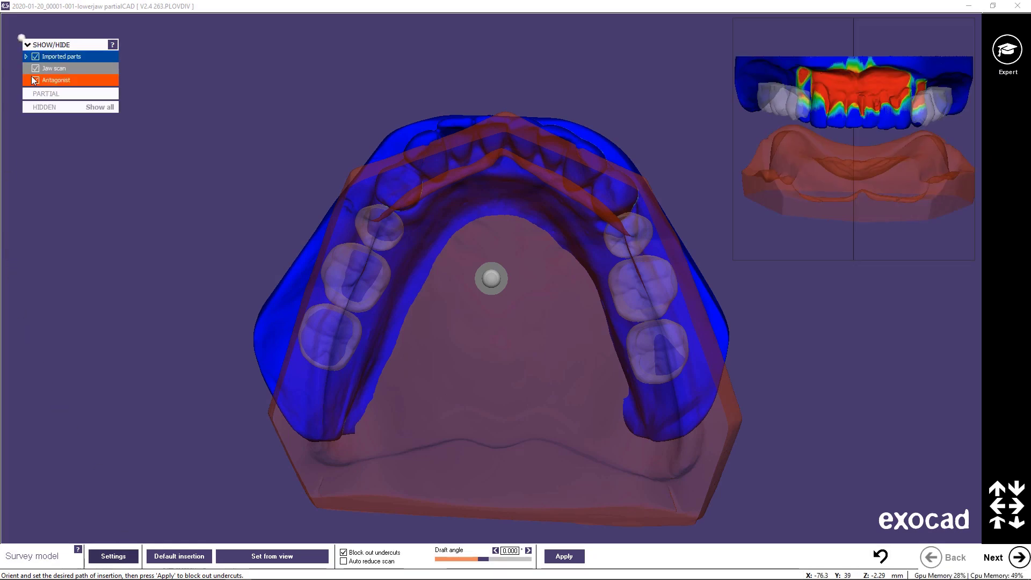
{"action": "left_click", "coordinate": [36, 80]}
{"action": "left_click", "coordinate": [28, 44]}
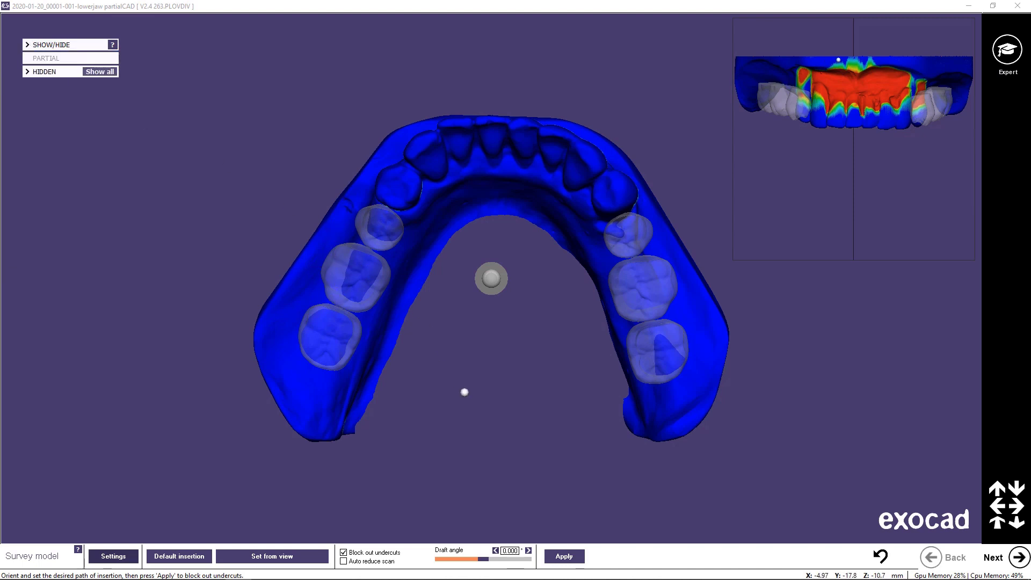
- Set the insertion path from the current view, block out undercuts with a 2° draft angle, and proceed to blockout editing
{"action": "mouse_move", "coordinate": [503, 430]}
{"action": "right_mouse_down"}
{"action": "mouse_move", "coordinate": [504, 280]}
{"action": "mouse_move", "coordinate": [498, 424]}
{"action": "right_mouse_up"}
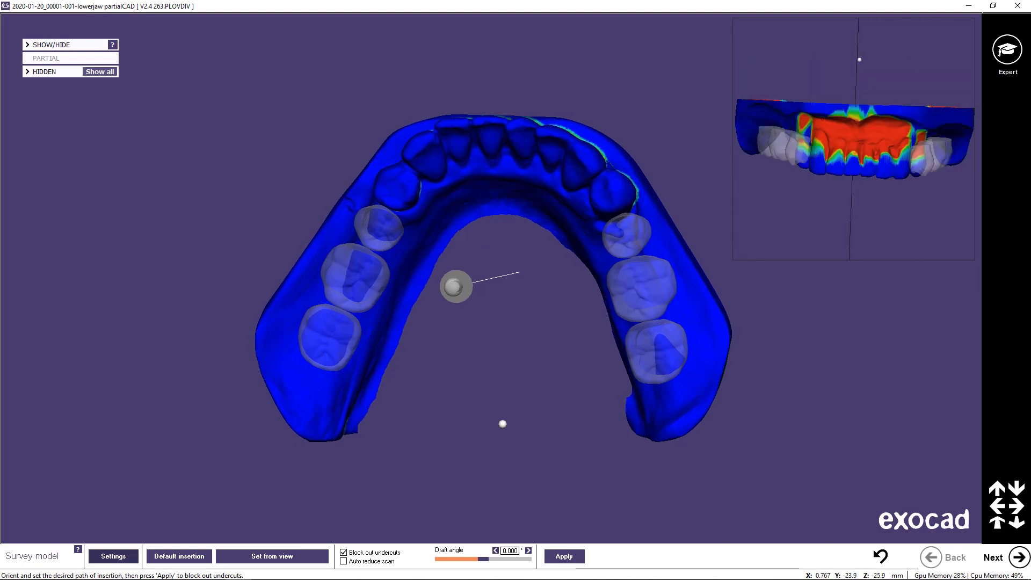
{"action": "left_click", "coordinate": [279, 558]}
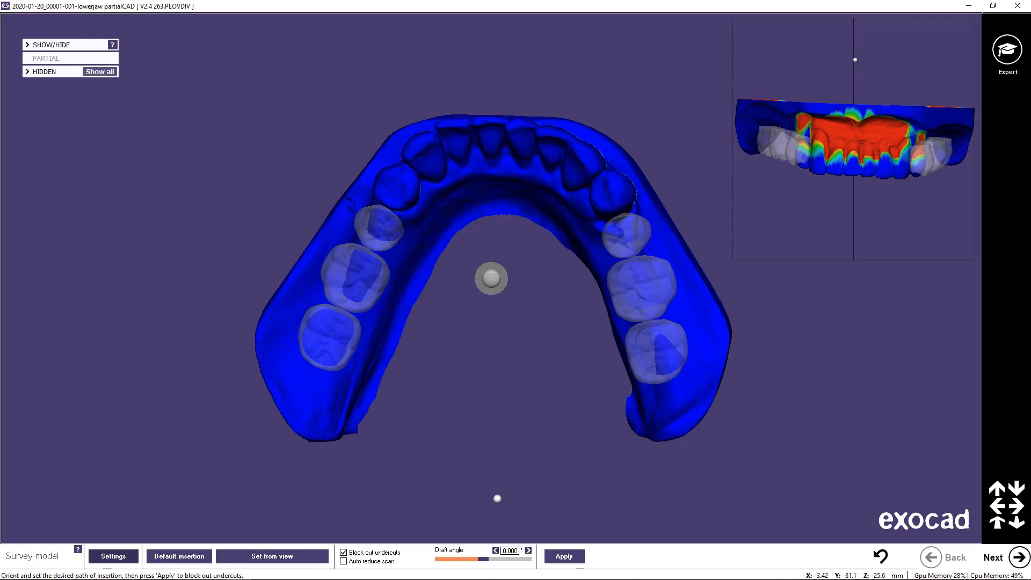
{"action": "left_click", "coordinate": [528, 551]}
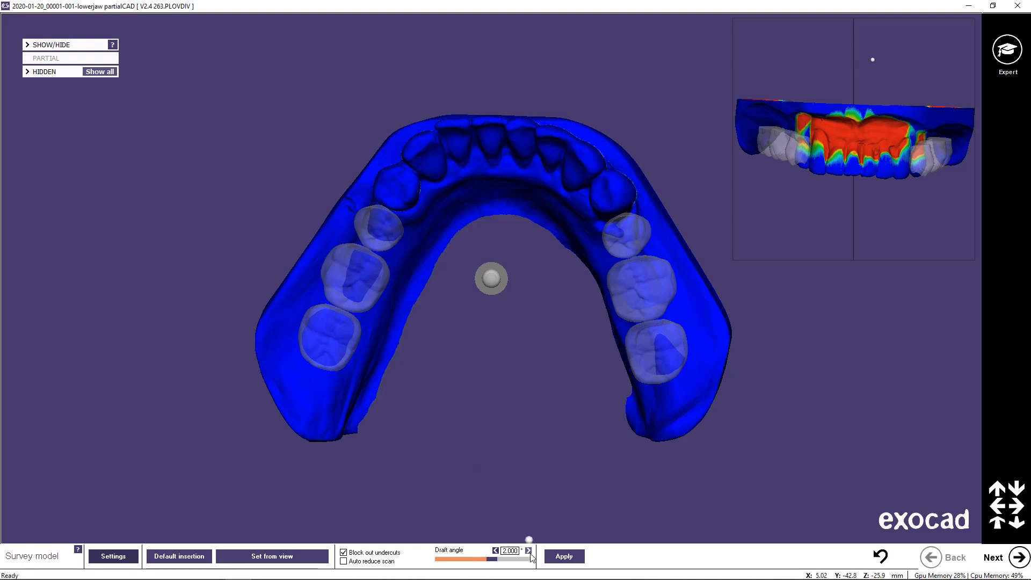
{"action": "left_click", "coordinate": [555, 557]}
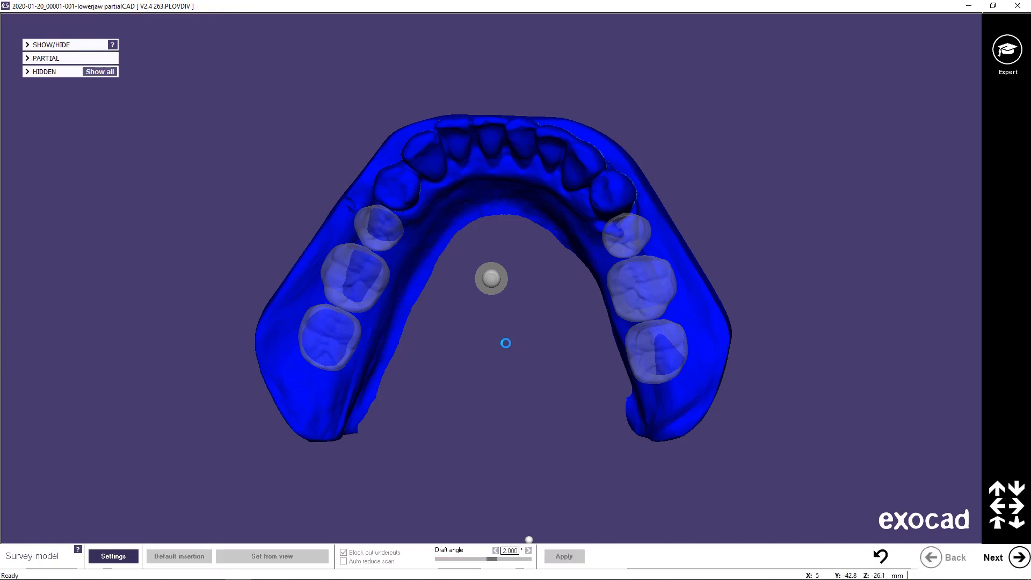
{"action": "left_click", "coordinate": [1017, 557]}
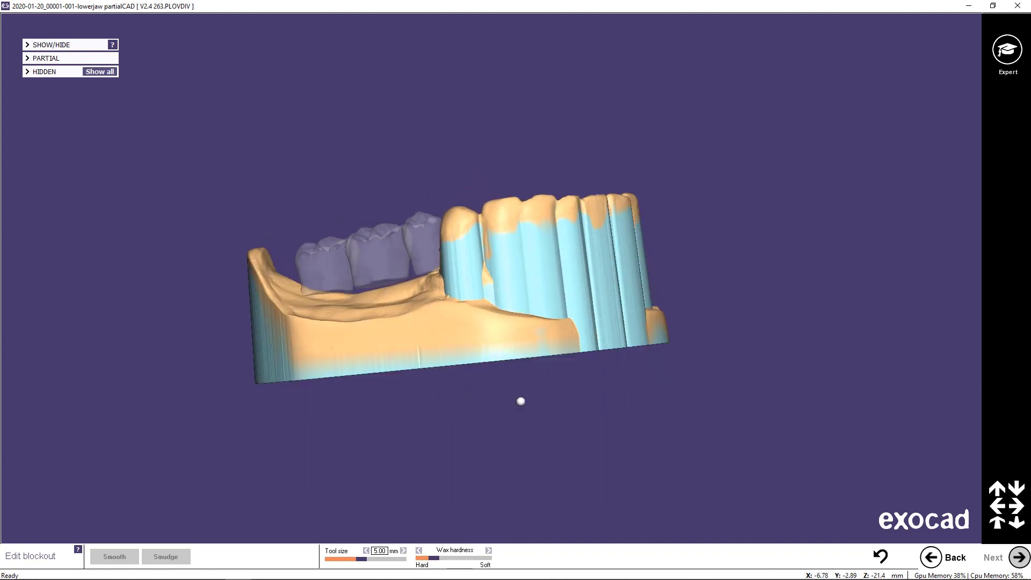
- Remove blockout wax from the buccal surfaces of both first premolars using Smudge with a 5.50 mm tool size
{"action": "scroll", "coordinate": [476, 282], "scroll_direction": "up", "scroll_amount": 5}
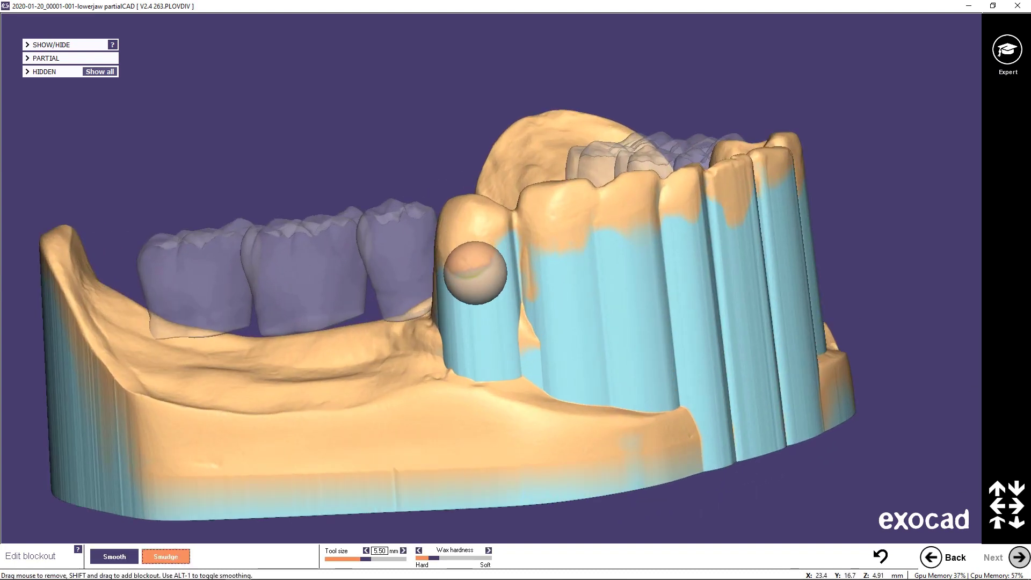
{"action": "left_click_drag", "start_coordinate": [490, 281], "coordinate": [496, 250]}
{"action": "right_click_drag", "start_coordinate": [790, 345], "coordinate": [580, 287]}
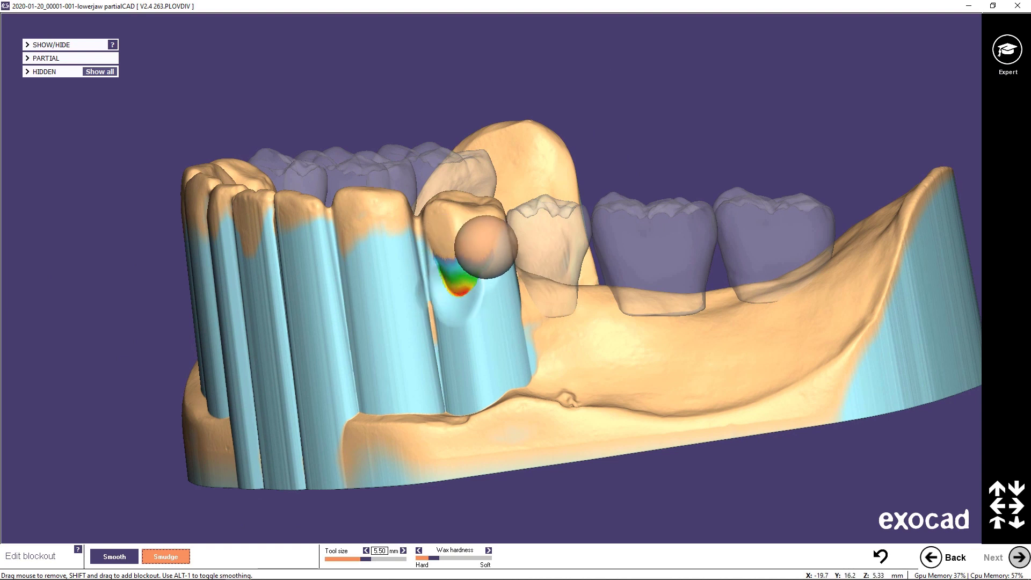
- Add blockout wax behind the lower left first premolar, beneath the adjacent replacement tooth, with a 4.00 mm Smudge tool
{"action": "right_click_drag", "start_coordinate": [626, 327], "coordinate": [629, 328]}
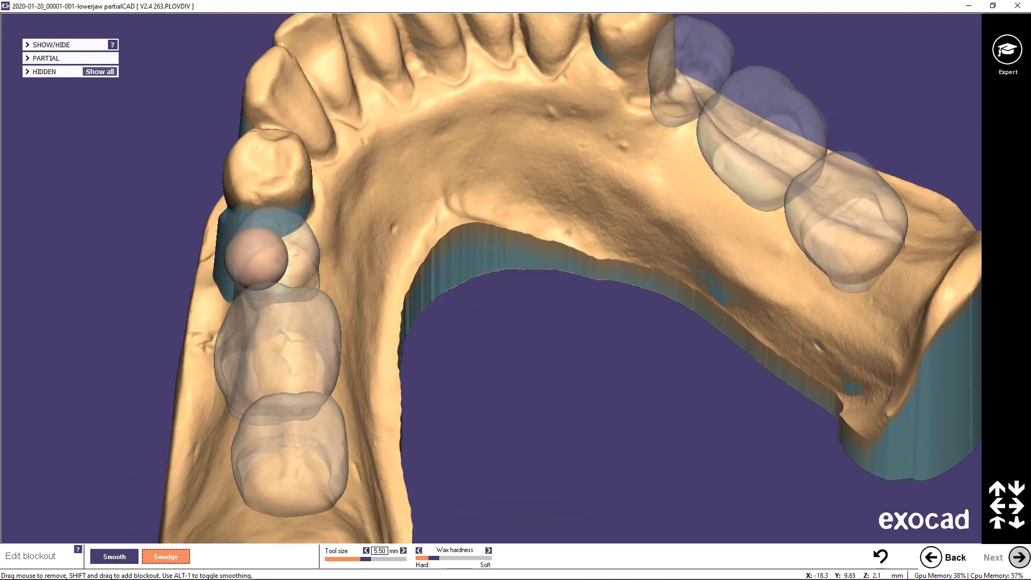
{"action": "scroll", "coordinate": [256, 249], "scroll_direction": "up", "scroll_amount": 3}
{"action": "scroll", "coordinate": [251, 252], "scroll_direction": "up", "scroll_amount": 2}
{"action": "scroll", "coordinate": [247, 251], "scroll_direction": "down", "scroll_amount": 3, "text": "ctrl"}
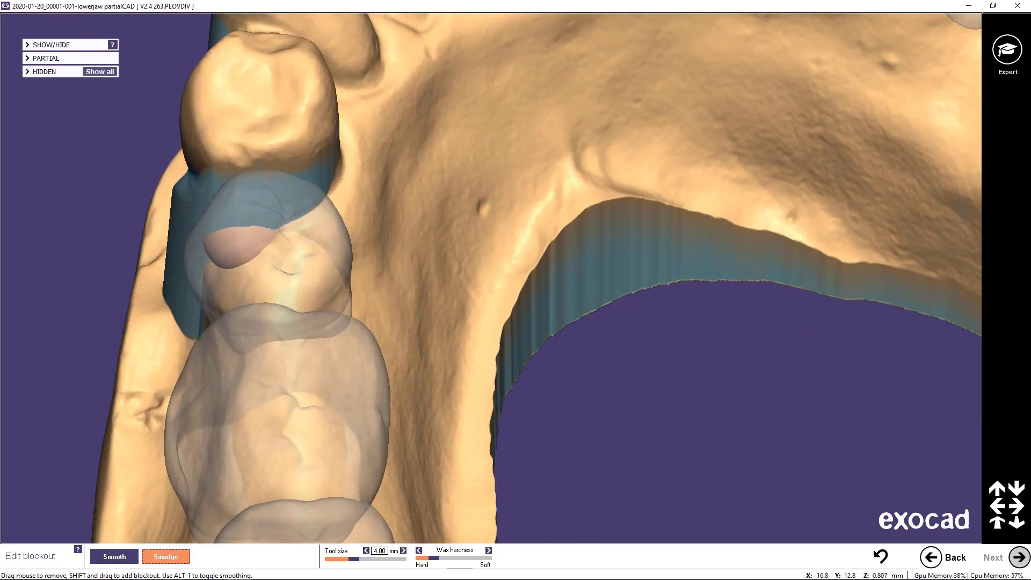
{"action": "left_click_drag", "start_coordinate": [248, 258], "coordinate": [295, 212], "text": "shift"}
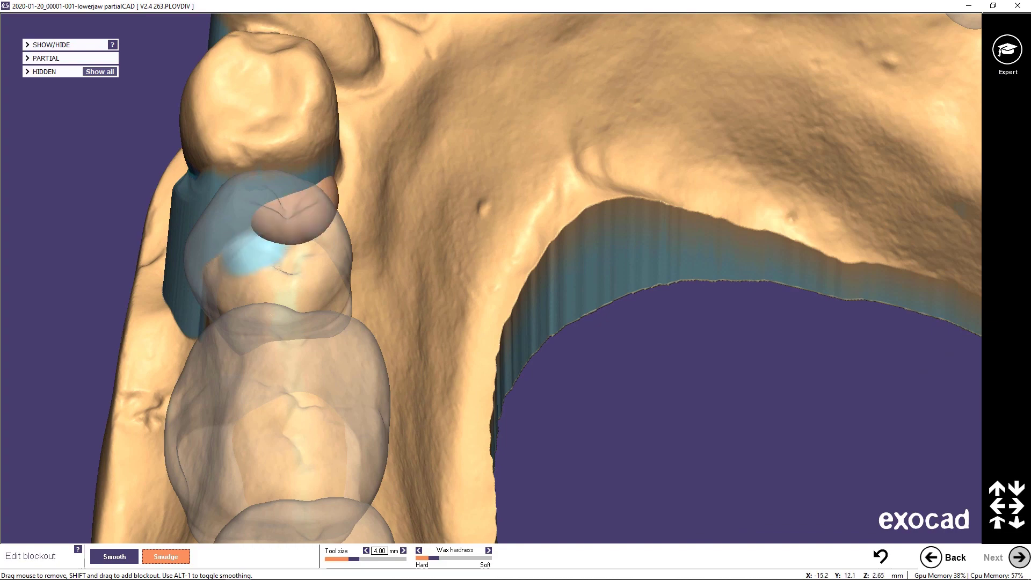
{"action": "scroll", "coordinate": [411, 299], "scroll_direction": "down", "scroll_amount": 2}
- Add blockout wax behind the lower right first premolar, beneath replacement tooth 45, with the 4.00 mm Smudge tool
{"action": "mouse_move", "coordinate": [856, 92]}
{"action": "right_mouse_down"}
{"action": "mouse_move", "coordinate": [711, 211]}
{"action": "mouse_move", "coordinate": [691, 198]}
{"action": "mouse_move", "coordinate": [732, 194]}
{"action": "right_mouse_up"}
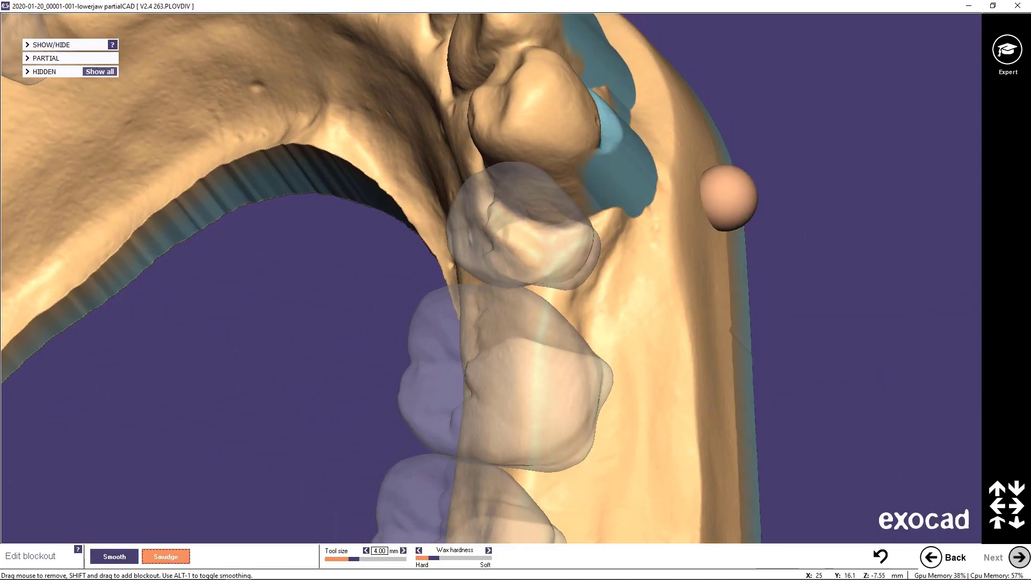
{"action": "scroll", "coordinate": [720, 199], "scroll_direction": "up", "scroll_amount": 2}
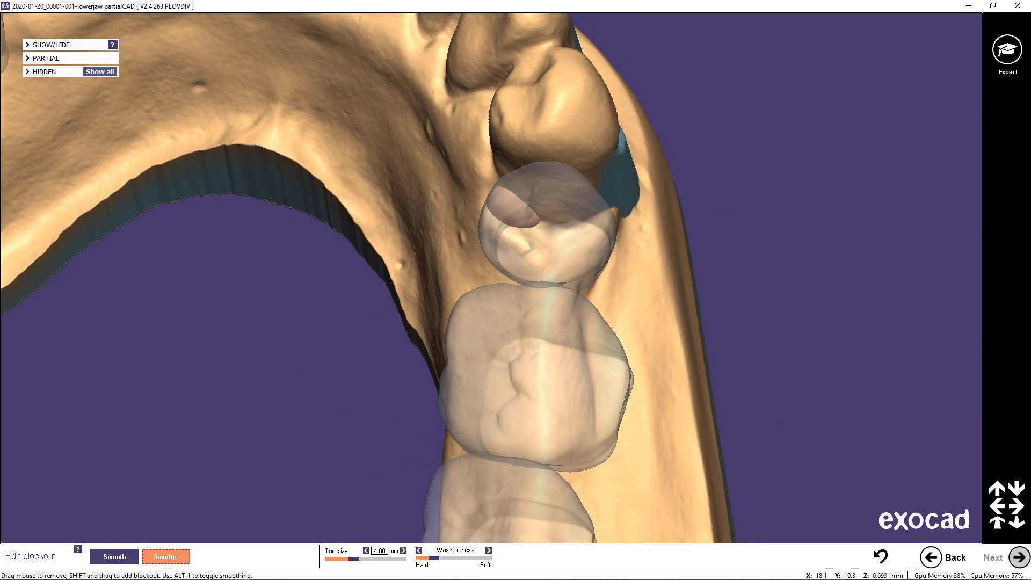
{"action": "left_click_drag", "start_coordinate": [507, 205], "coordinate": [596, 223], "text": "shift"}
{"action": "scroll", "coordinate": [554, 292], "scroll_direction": "down", "scroll_amount": 5}
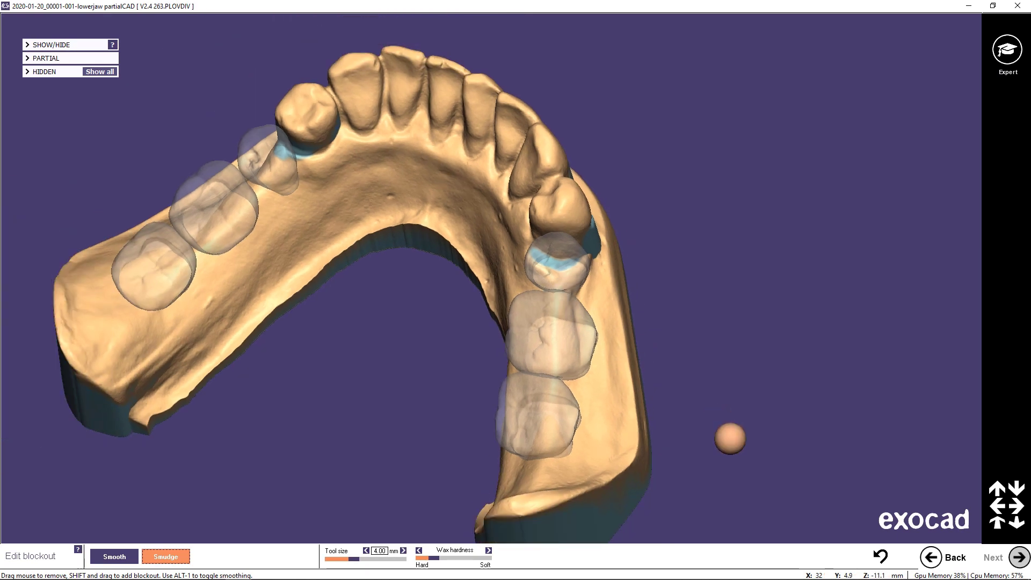
- Proceed to bar and mesh drawing and outline the mesh area on the lower left ridge beneath the three replacement teeth
{"action": "left_click", "coordinate": [1019, 489]}
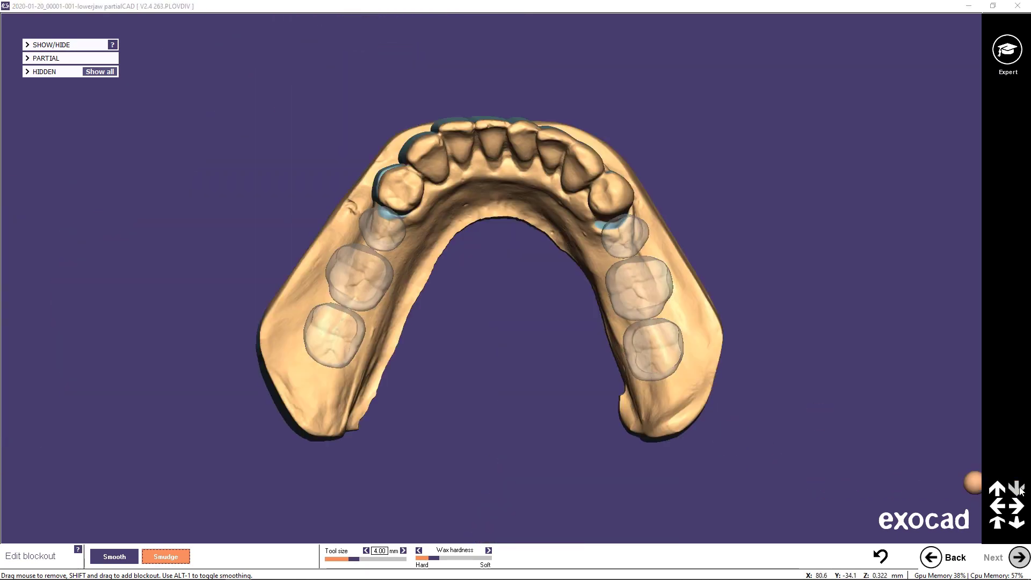
{"action": "left_click", "coordinate": [1021, 557]}
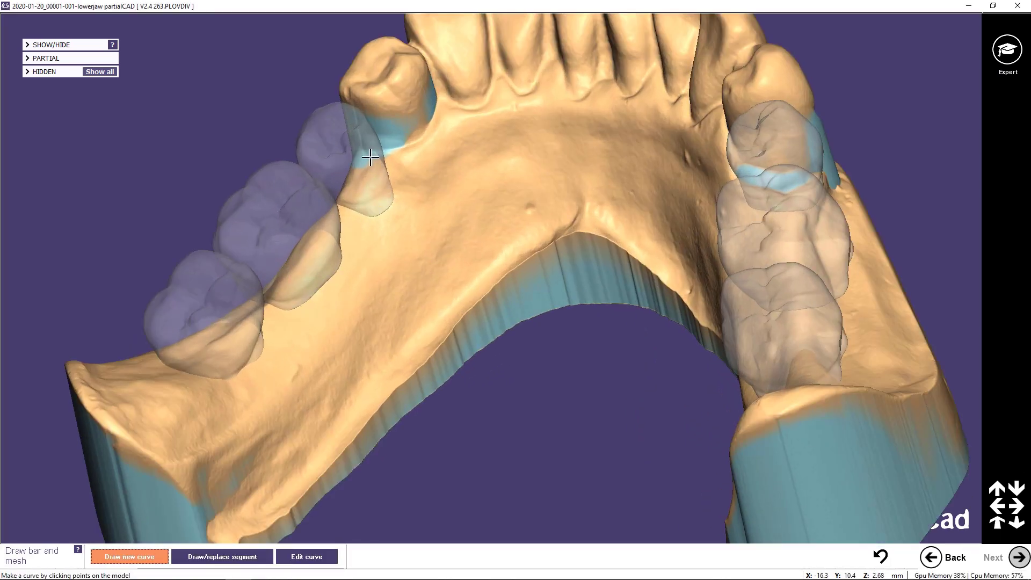
{"action": "left_click", "coordinate": [384, 169]}
{"action": "left_click", "coordinate": [401, 191]}
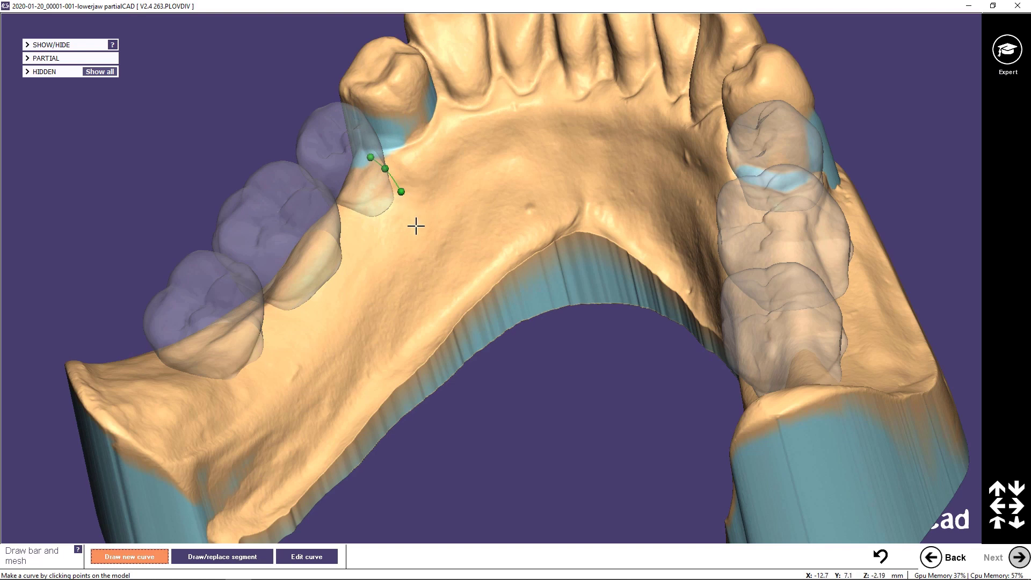
{"action": "left_click", "coordinate": [356, 279]}
{"action": "double_click", "coordinate": [310, 301]}
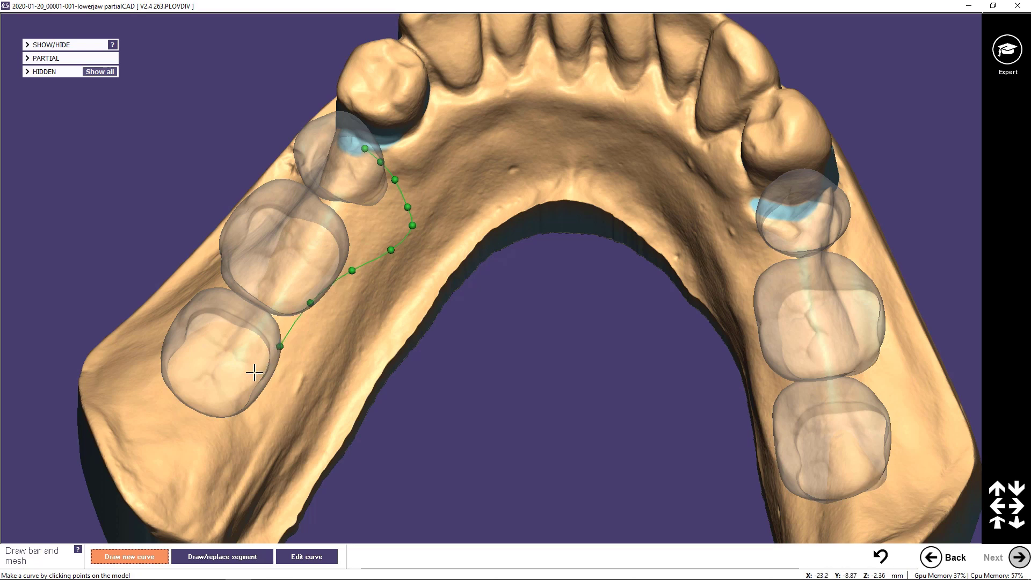
{"action": "left_click", "coordinate": [251, 380]}
{"action": "left_click", "coordinate": [214, 389]}
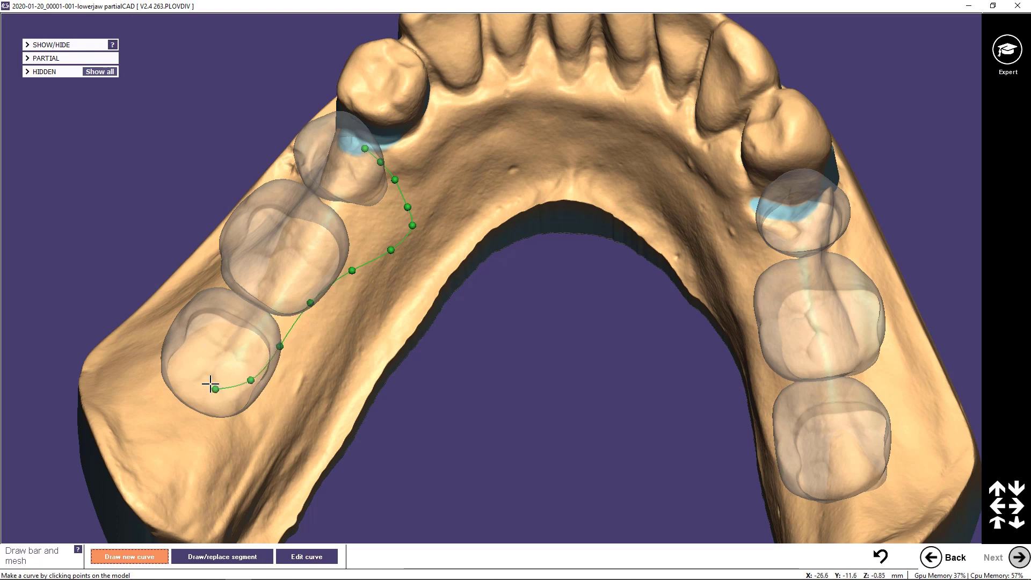
{"action": "left_click", "coordinate": [192, 343]}
{"action": "right_click_drag", "start_coordinate": [300, 286], "coordinate": [270, 279]}
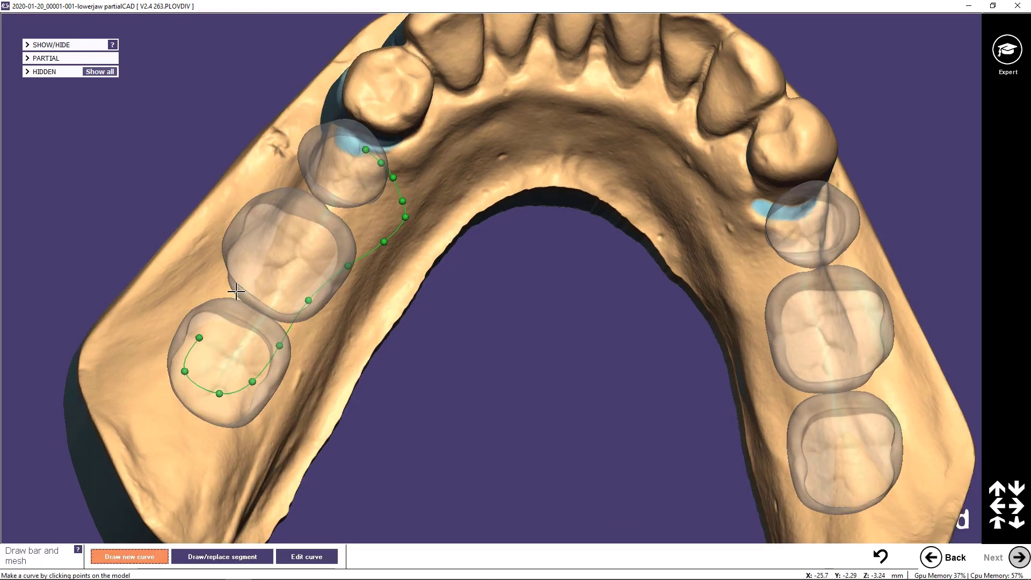
{"action": "left_click", "coordinate": [239, 287]}
{"action": "left_click", "coordinate": [264, 257]}
{"action": "left_click", "coordinate": [284, 222]}
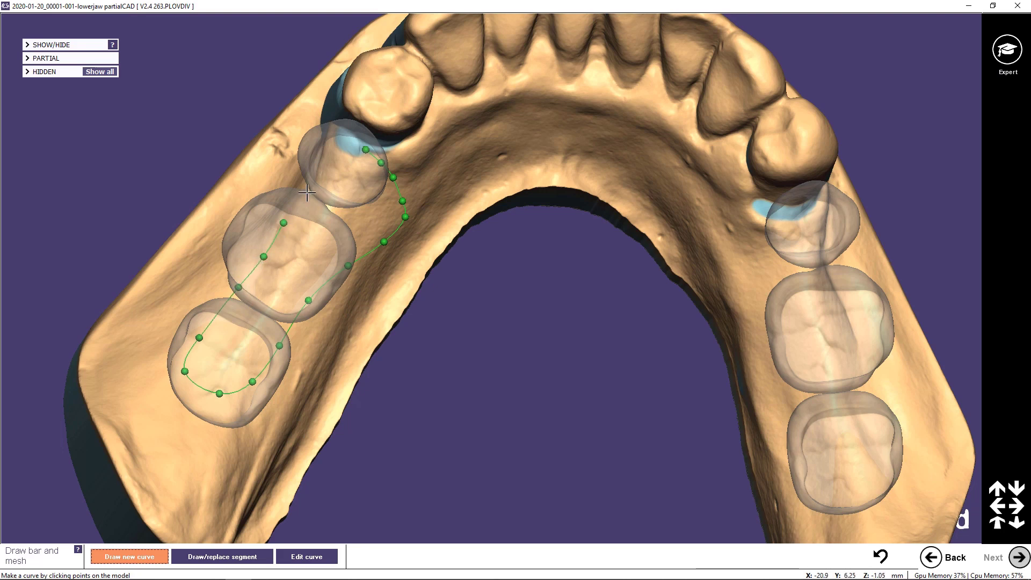
{"action": "left_click", "coordinate": [344, 148]}
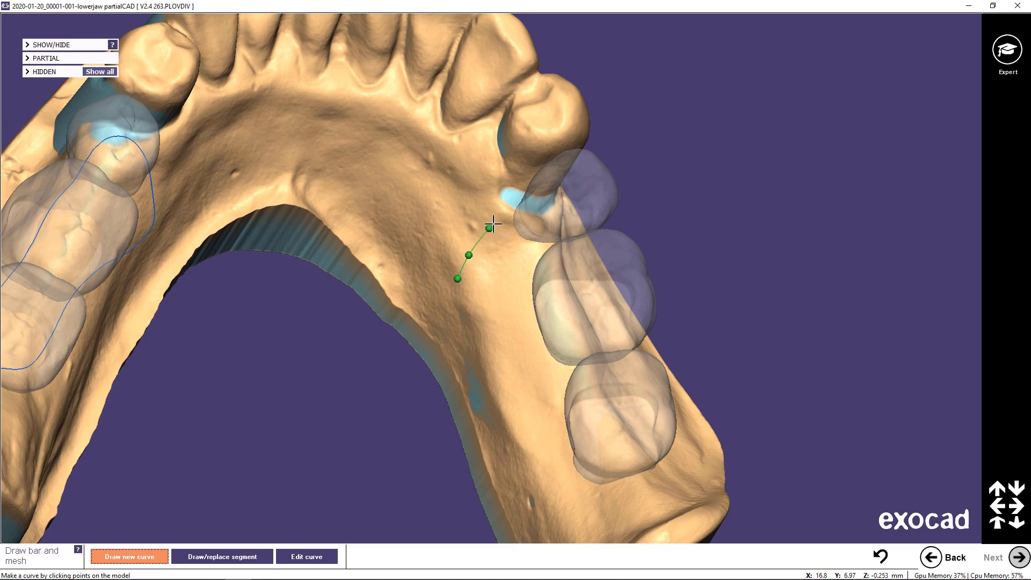
- Outline the mesh area on the lower right ridge with a lingual extension, and refine its lingual edge beside the first molar
{"action": "left_click", "coordinate": [515, 217]}
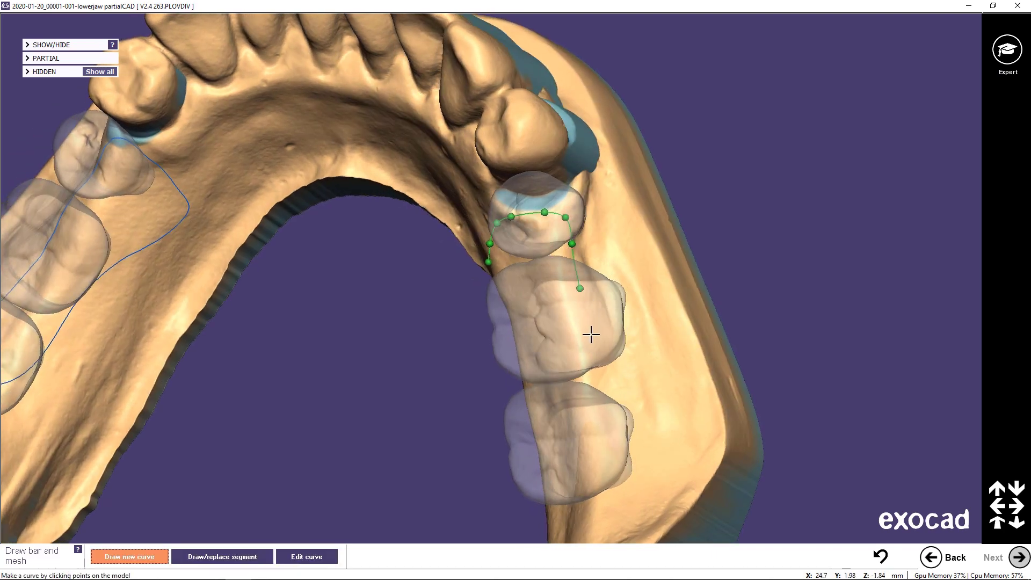
{"action": "left_click", "coordinate": [608, 421]}
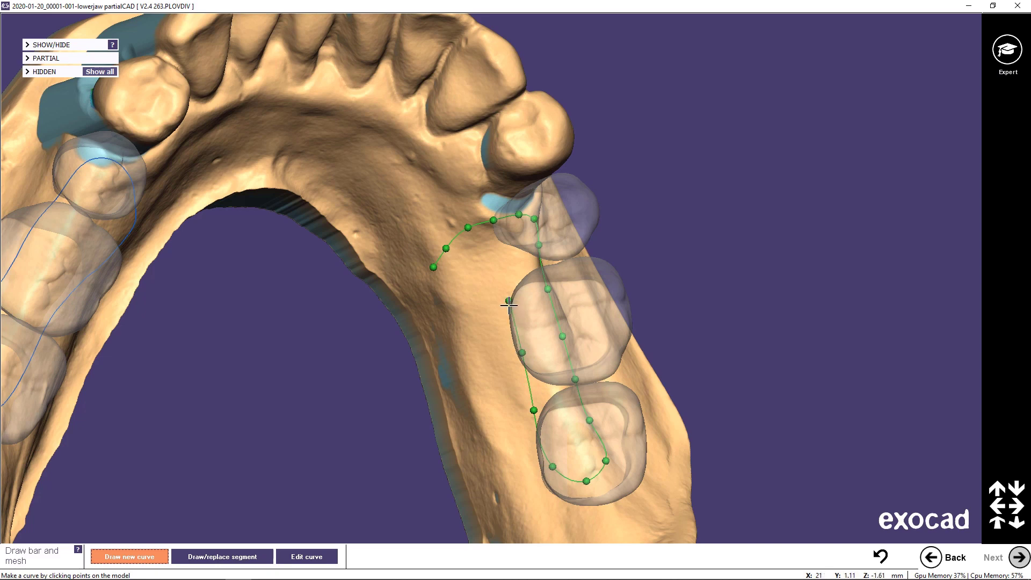
{"action": "left_click", "coordinate": [511, 302]}
{"action": "left_click_drag", "start_coordinate": [507, 302], "coordinate": [490, 312]}
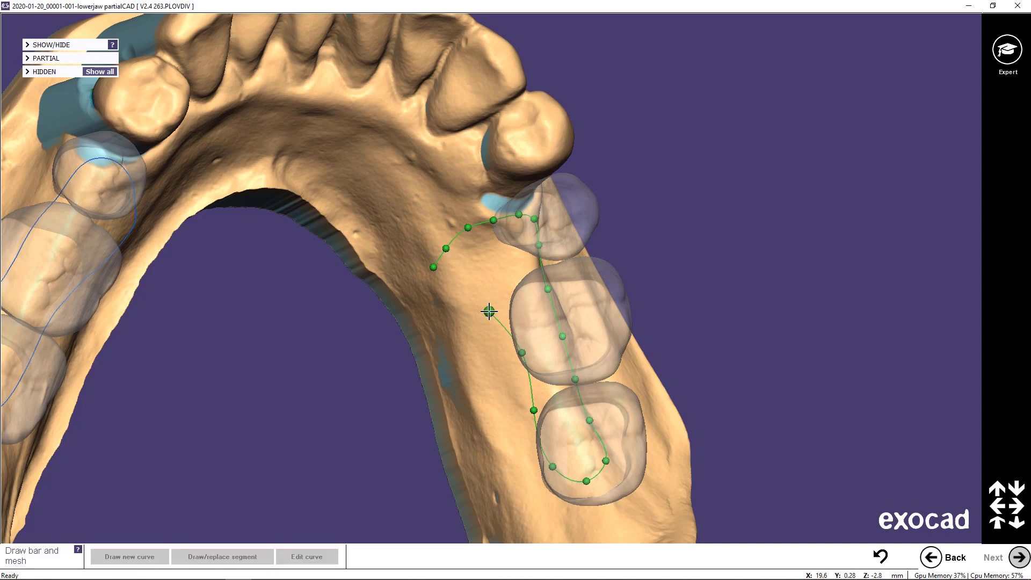
{"action": "left_click", "coordinate": [452, 282]}
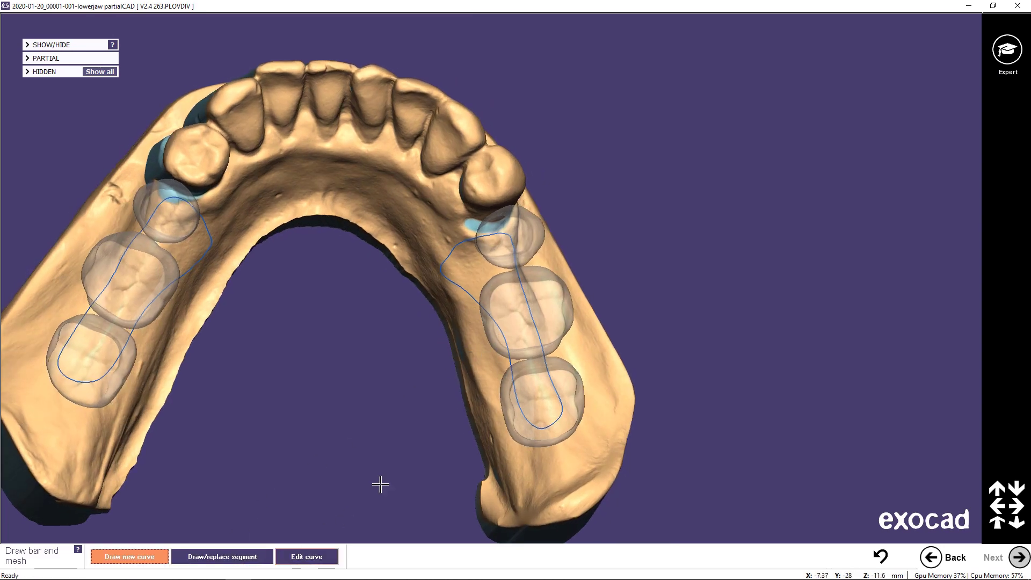
{"action": "left_click", "coordinate": [499, 345]}
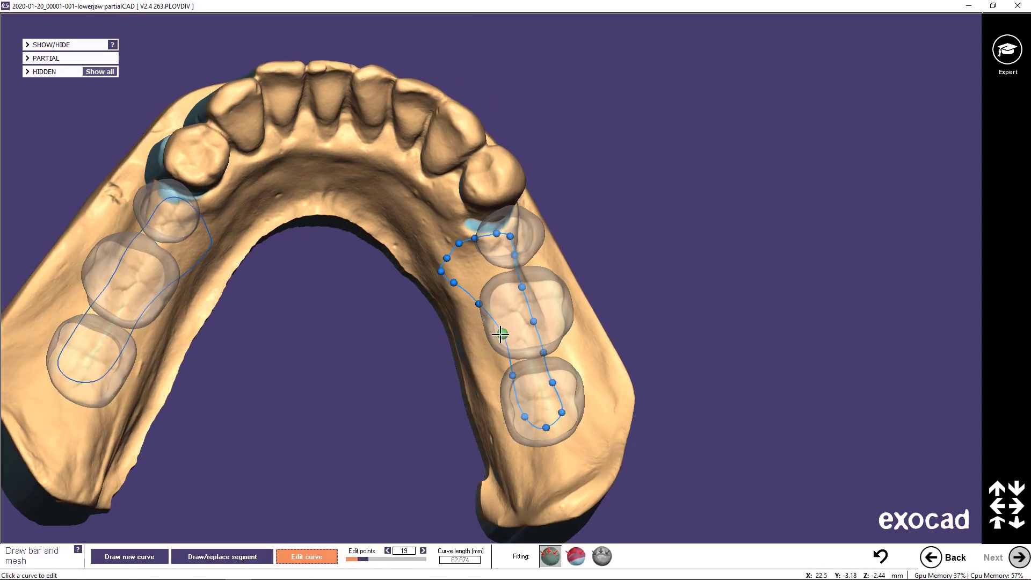
{"action": "left_click_drag", "start_coordinate": [500, 334], "coordinate": [495, 337]}
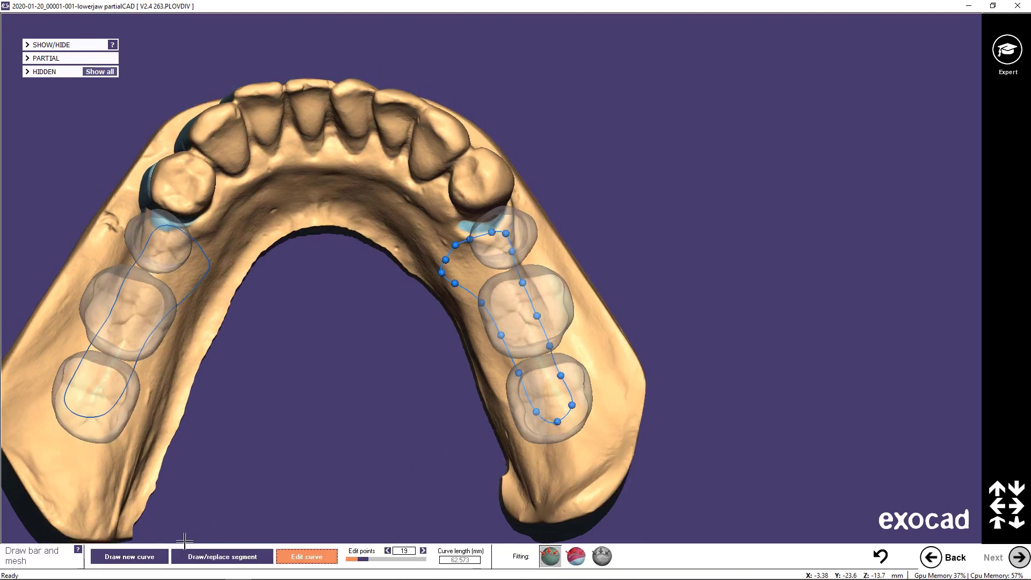
- Draw a small circular curve inside each mesh outline, beneath the second molar replacement teeth on both sides
{"action": "left_click", "coordinate": [151, 556]}
{"action": "scroll", "coordinate": [543, 388], "scroll_direction": "up", "scroll_amount": 3}
{"action": "scroll", "coordinate": [543, 389], "scroll_direction": "up", "scroll_amount": 2}
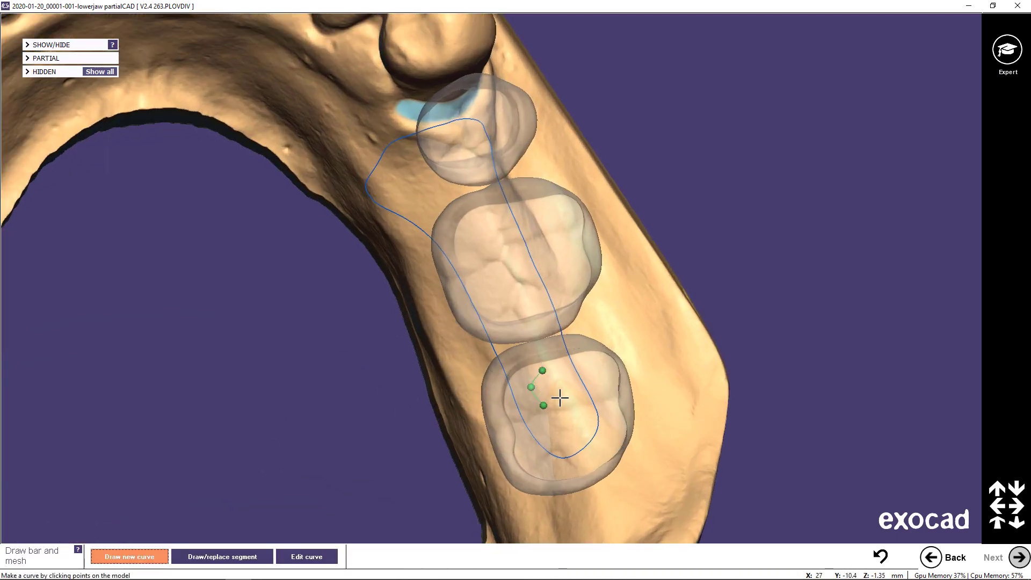
{"action": "left_click", "coordinate": [544, 371]}
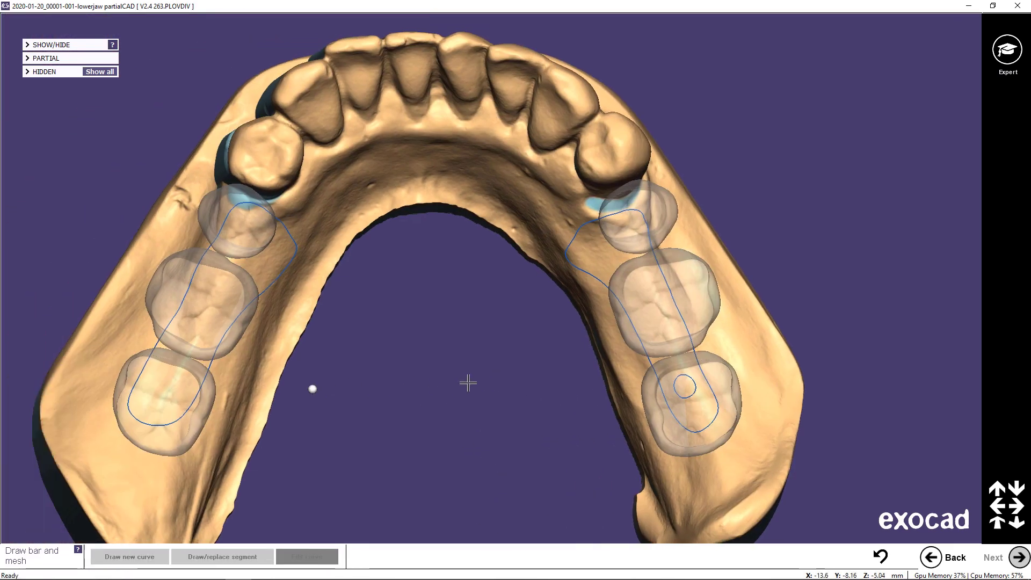
{"action": "scroll", "coordinate": [270, 370], "scroll_direction": "up", "scroll_amount": 2}
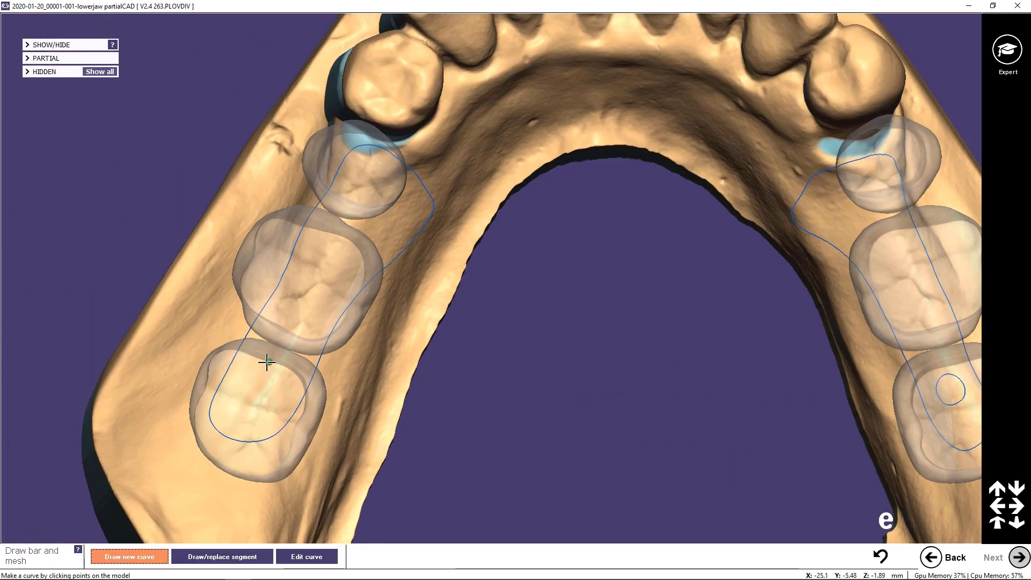
{"action": "left_click", "coordinate": [265, 386]}
{"action": "left_click", "coordinate": [278, 372]}
{"action": "left_click", "coordinate": [279, 376]}
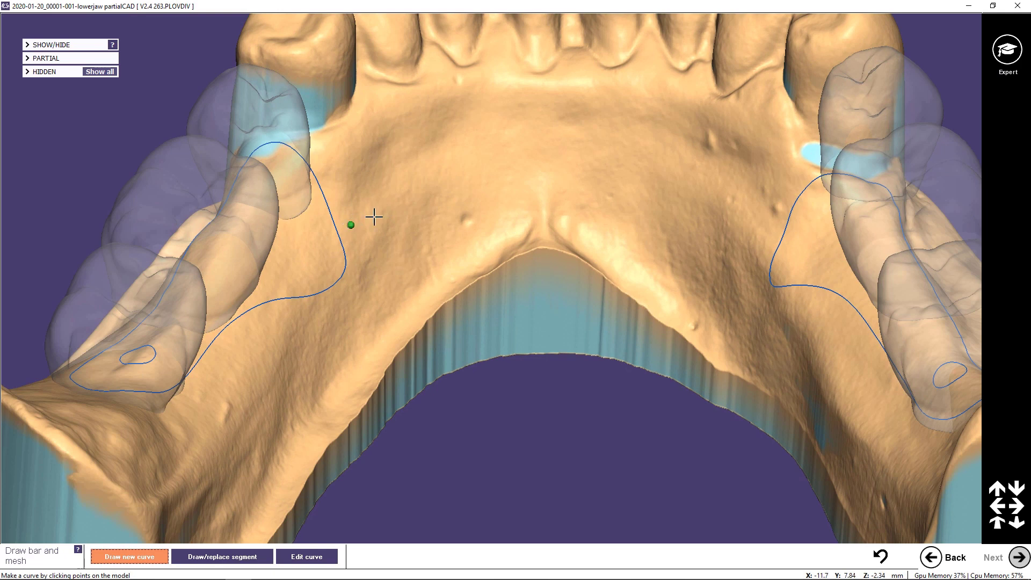
- Draw the lingual bar curve behind the front teeth, from the lower left mesh outline to the lower right one
{"action": "left_click", "coordinate": [454, 164]}
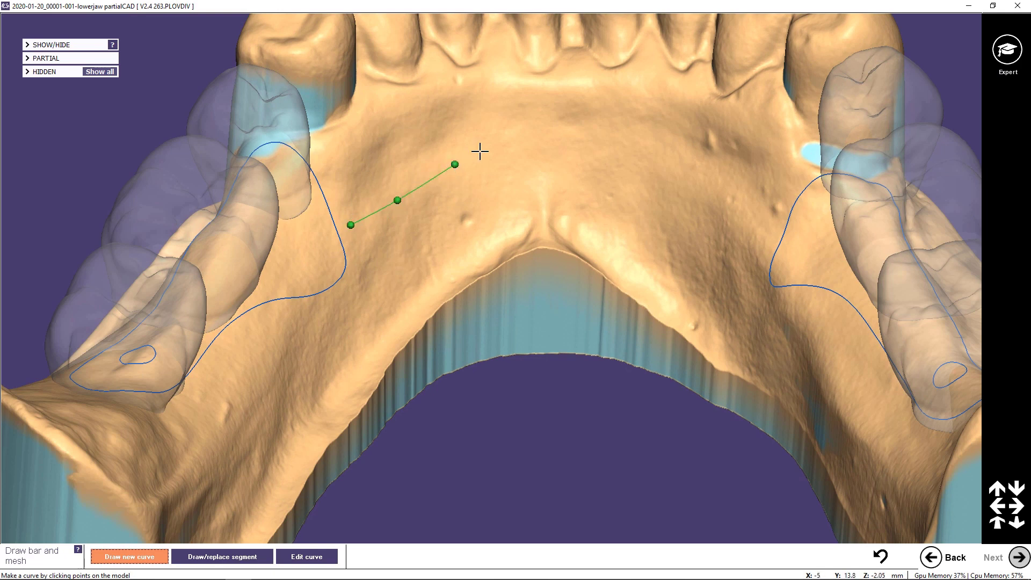
{"action": "left_click", "coordinate": [525, 141]}
{"action": "left_click", "coordinate": [589, 144]}
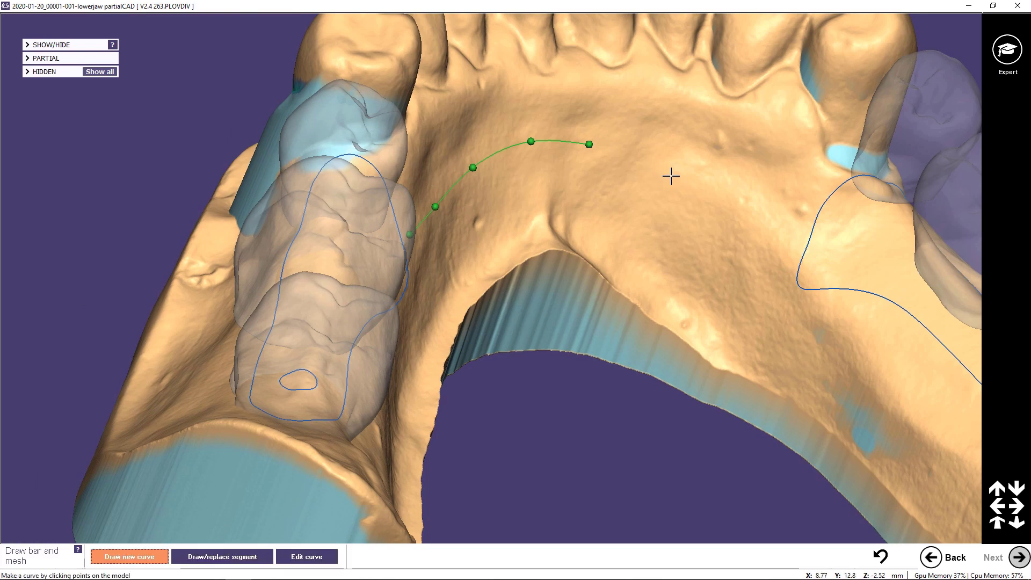
{"action": "left_click", "coordinate": [671, 175]}
{"action": "left_click", "coordinate": [714, 204]}
{"action": "double_click", "coordinate": [788, 235]}
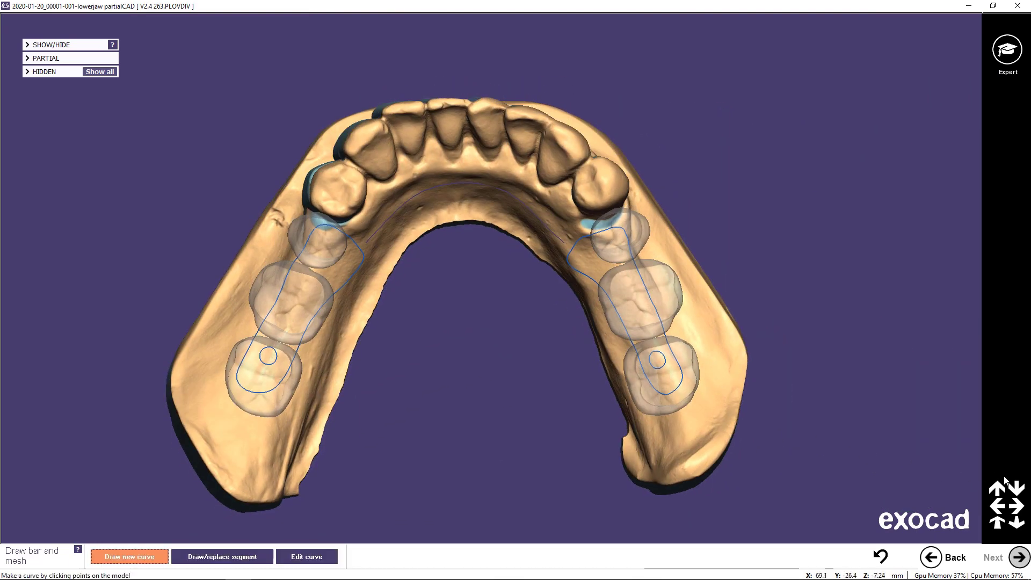
- Proceed to mesh application, then set the mesh wax to 1.00 mm and the hole size to 5.20 mm
{"action": "left_click", "coordinate": [1015, 487]}
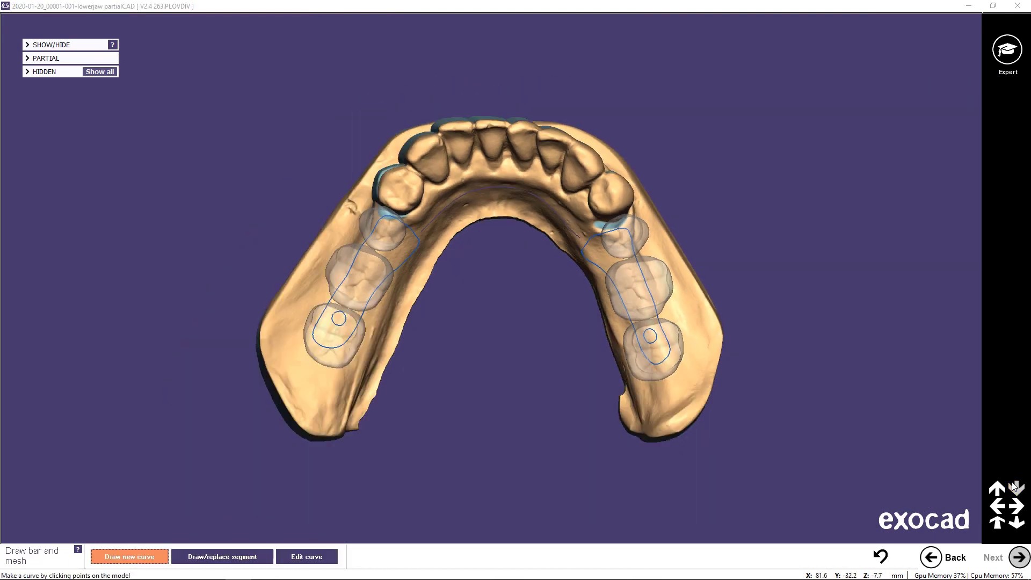
{"action": "left_click", "coordinate": [1020, 557]}
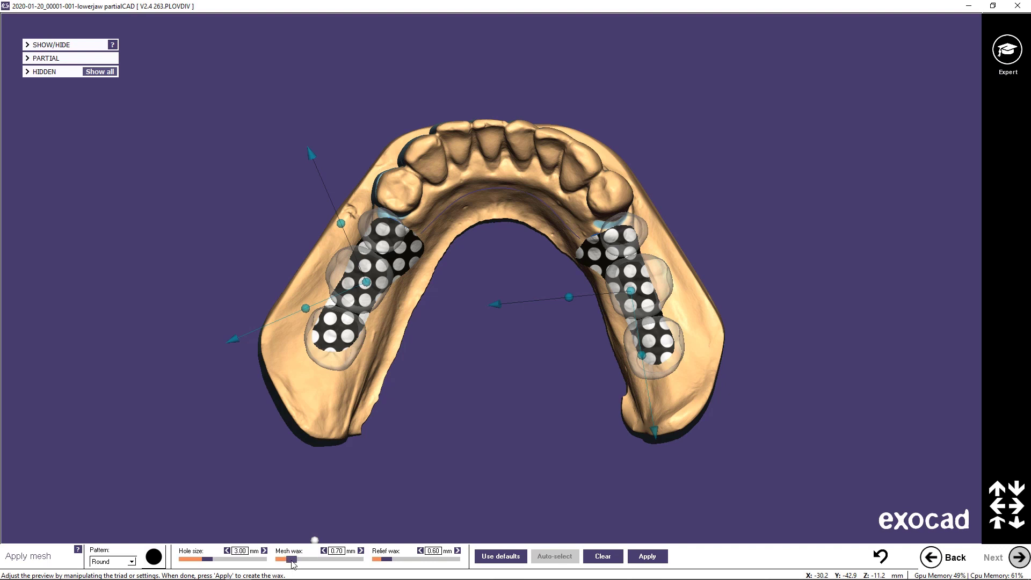
{"action": "left_click_drag", "start_coordinate": [292, 560], "coordinate": [293, 560]}
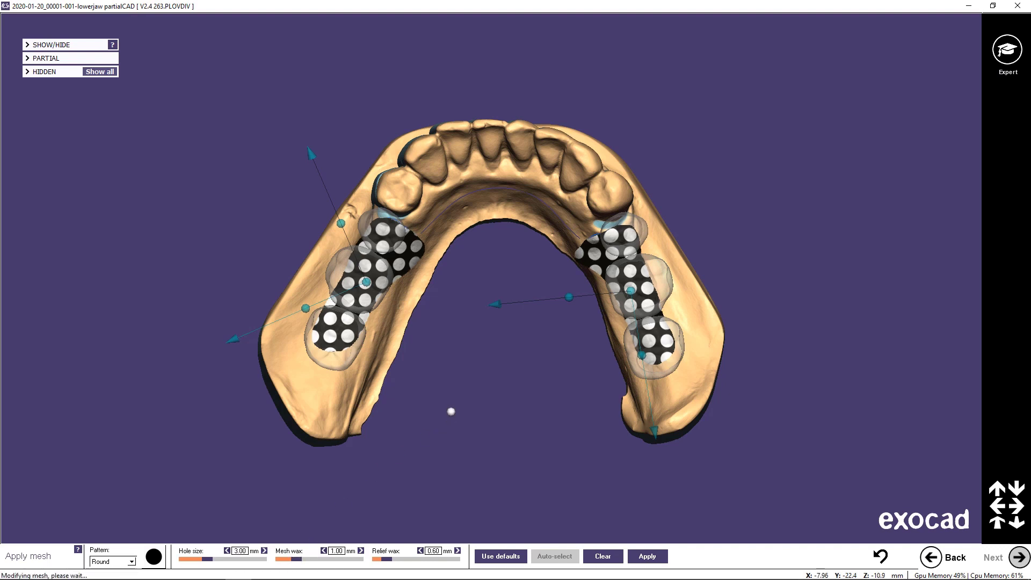
{"action": "right_click_drag", "start_coordinate": [457, 409], "coordinate": [458, 399]}
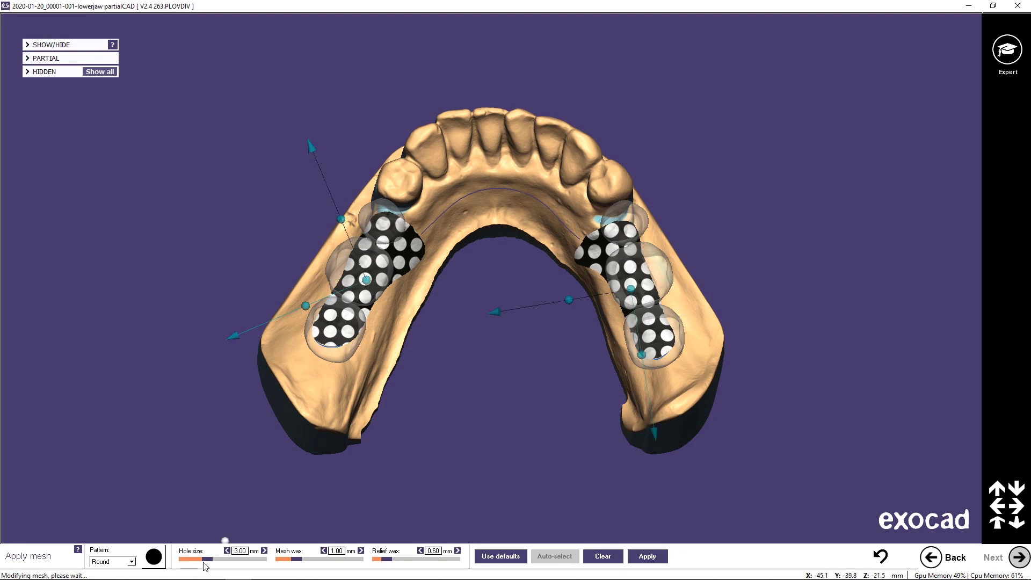
{"action": "left_click_drag", "start_coordinate": [205, 562], "coordinate": [223, 561]}
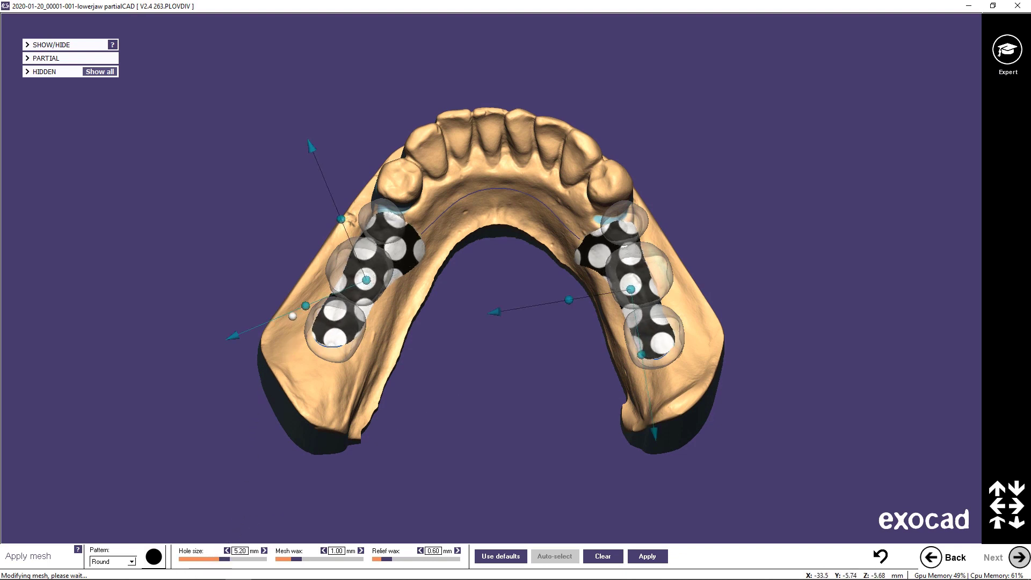
- Rotate and reposition the round hole pattern on the lower left mesh and scale its holes to 6.79 mm
{"action": "left_click", "coordinate": [306, 305]}
{"action": "left_click_drag", "start_coordinate": [306, 305], "coordinate": [301, 267]}
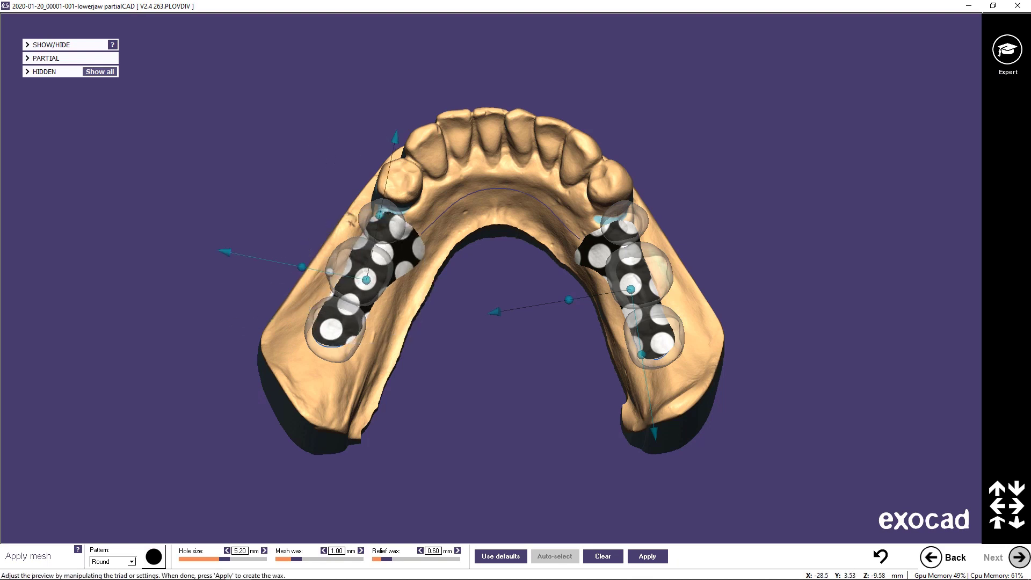
{"action": "scroll", "coordinate": [344, 273], "scroll_direction": "up", "scroll_amount": 5}
{"action": "mouse_move", "coordinate": [384, 275]}
{"action": "left_mouse_down"}
{"action": "mouse_move", "coordinate": [375, 278]}
{"action": "mouse_move", "coordinate": [385, 294]}
{"action": "left_mouse_up"}
{"action": "left_click_drag", "start_coordinate": [258, 263], "coordinate": [209, 250]}
{"action": "right_click_drag", "start_coordinate": [397, 291], "coordinate": [396, 292]}
{"action": "left_click_drag", "start_coordinate": [385, 295], "coordinate": [379, 316]}
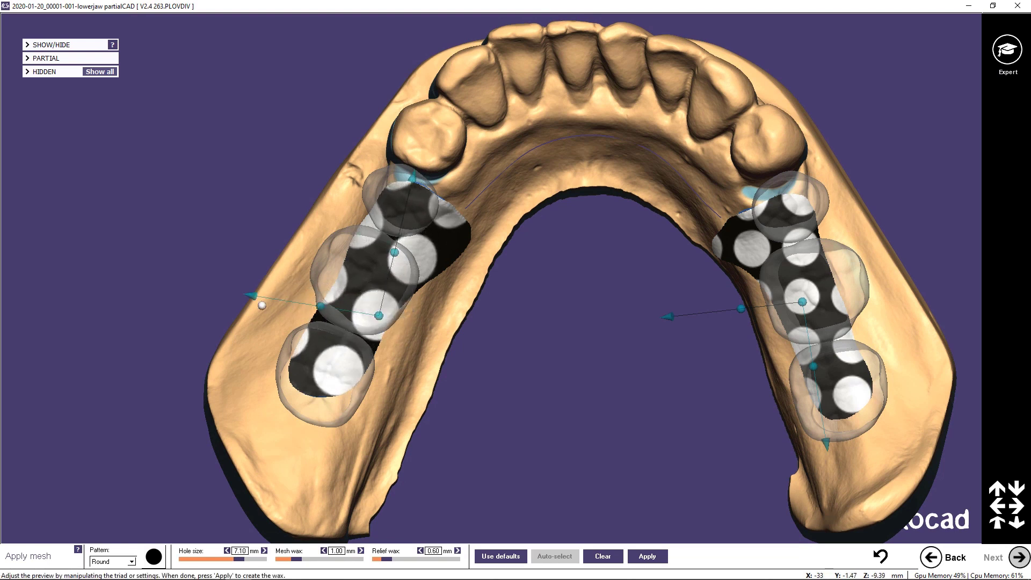
{"action": "mouse_move", "coordinate": [262, 305]}
{"action": "left_mouse_down"}
{"action": "mouse_move", "coordinate": [242, 292]}
{"action": "mouse_move", "coordinate": [253, 293]}
{"action": "left_mouse_up"}
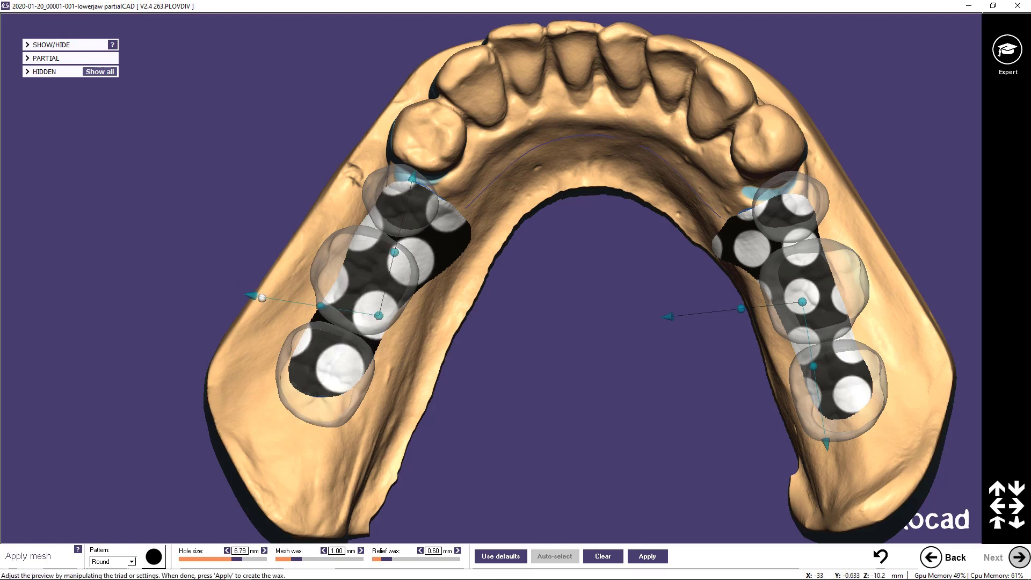
{"action": "left_click_drag", "start_coordinate": [321, 305], "coordinate": [391, 305]}
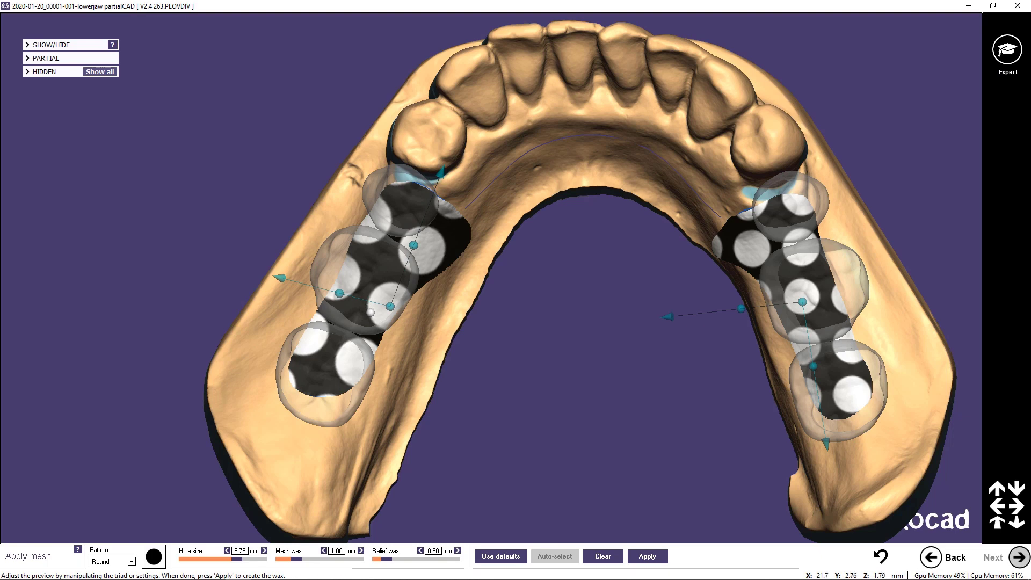
- Rotate and reposition the round hole pattern on the lower right mesh and scale its holes to 6.68 mm
{"action": "middle_click_drag", "start_coordinate": [762, 361], "coordinate": [611, 342]}
{"action": "left_click_drag", "start_coordinate": [662, 349], "coordinate": [680, 342]}
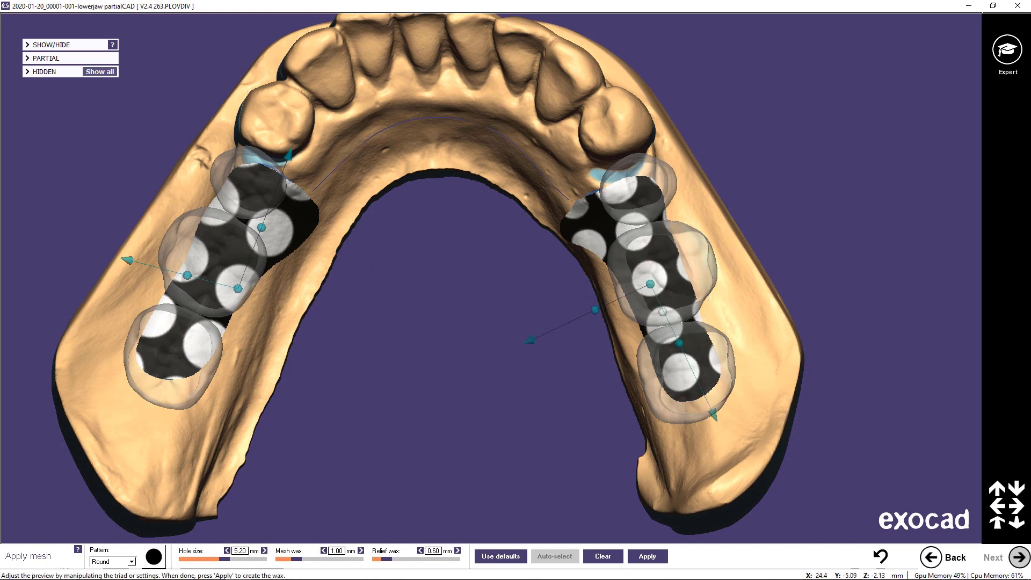
{"action": "left_click_drag", "start_coordinate": [649, 284], "coordinate": [626, 275]}
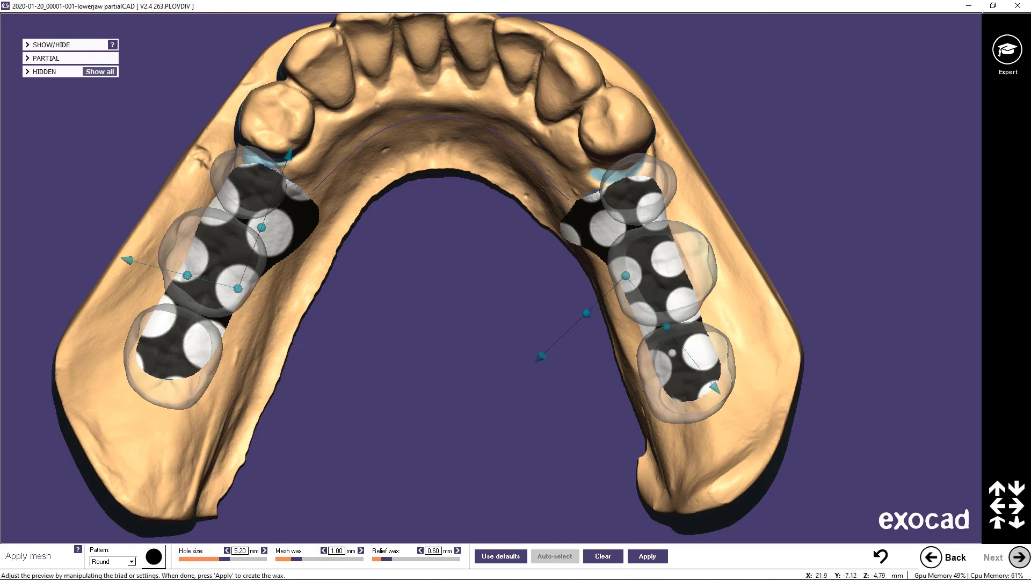
{"action": "mouse_move", "coordinate": [717, 389]}
{"action": "left_click_drag", "start_coordinate": [717, 389], "coordinate": [747, 428]}
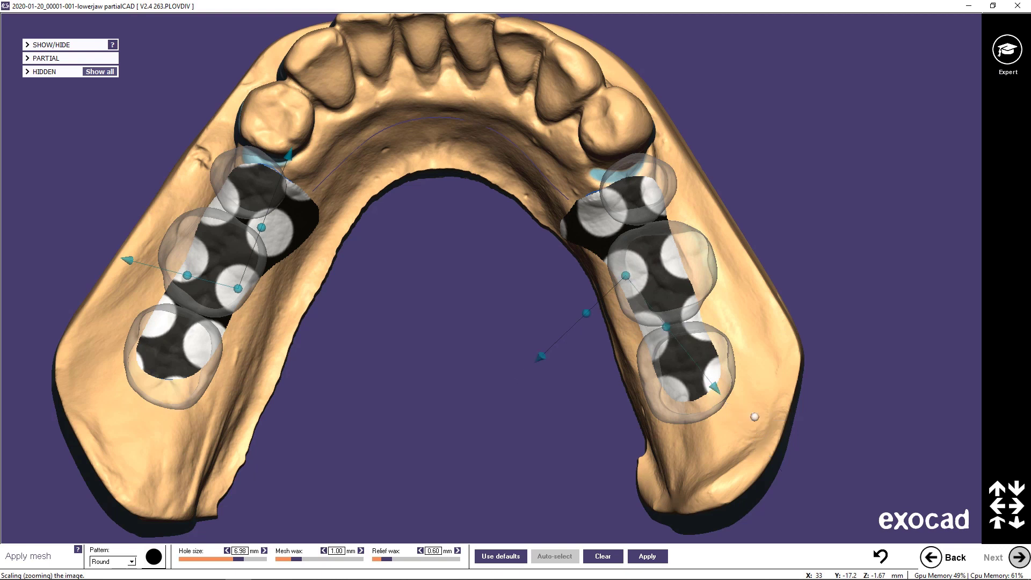
{"action": "left_click_drag", "start_coordinate": [646, 290], "coordinate": [634, 293]}
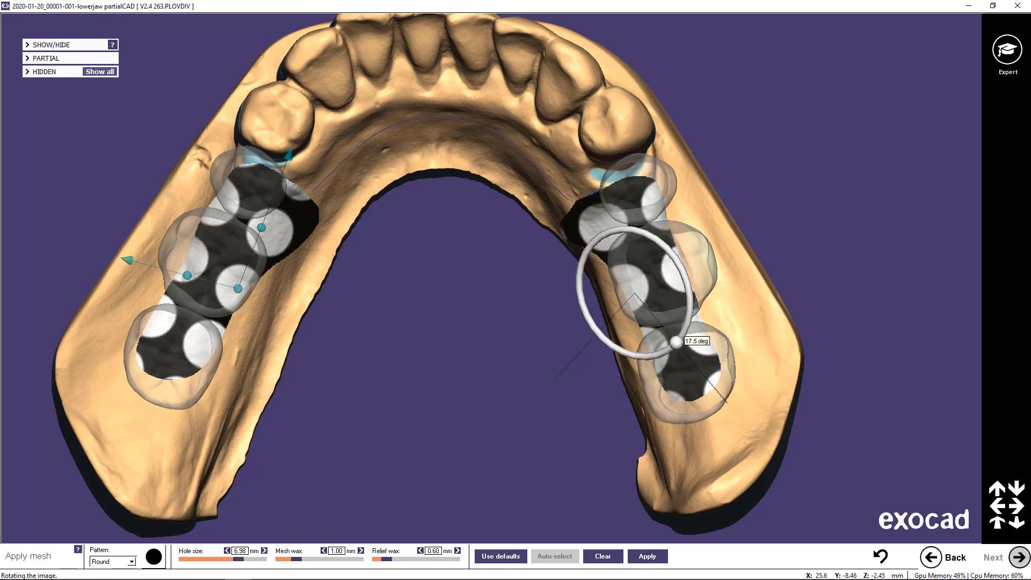
{"action": "left_click_drag", "start_coordinate": [710, 380], "coordinate": [714, 385]}
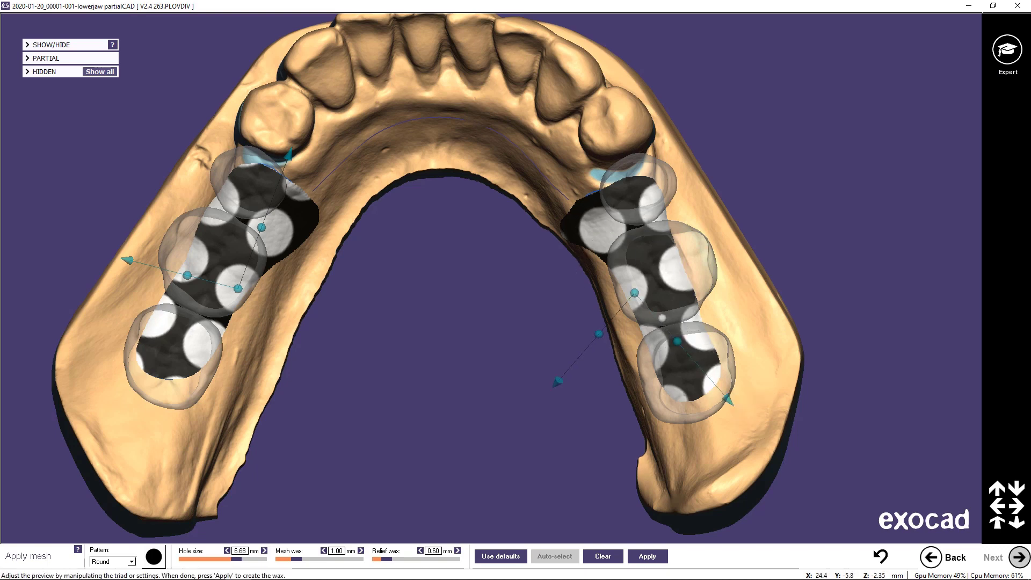
- Fine-tune the rotation of the hole pattern on the lower right mesh and apply the retention mesh on both sides
{"action": "left_click_drag", "start_coordinate": [634, 293], "coordinate": [635, 290]}
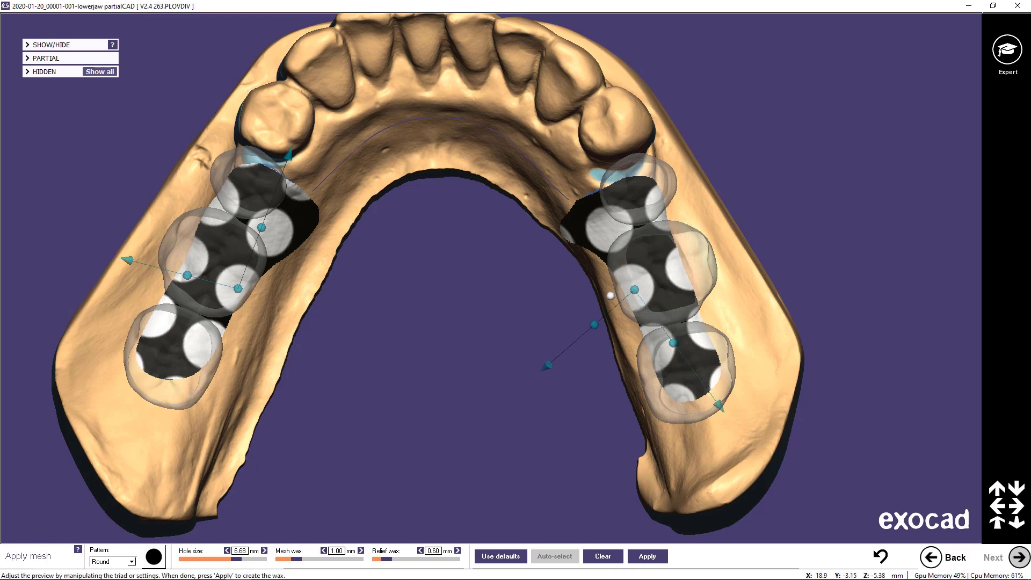
{"action": "right_click_drag", "start_coordinate": [498, 373], "coordinate": [498, 364]}
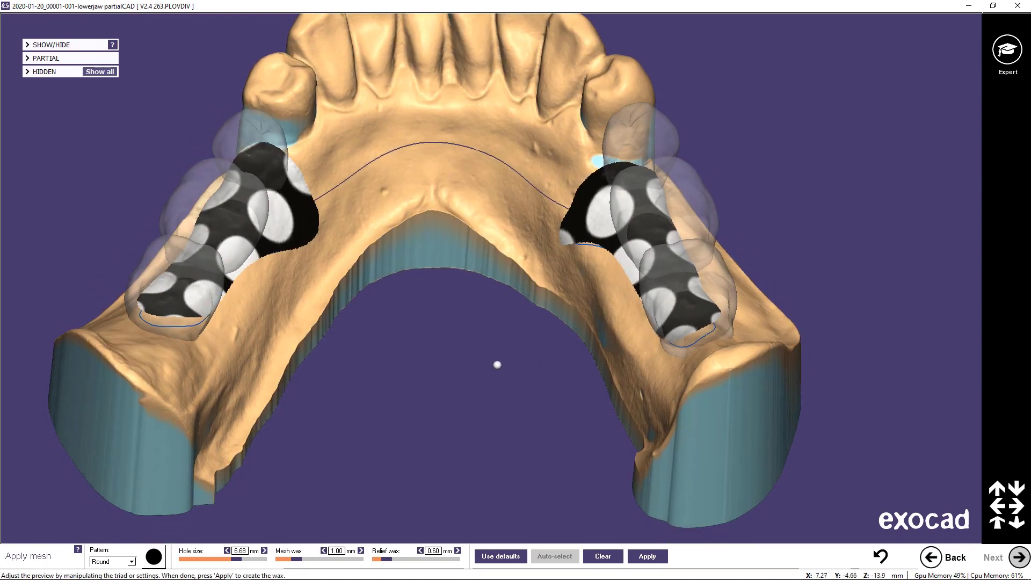
{"action": "left_click", "coordinate": [647, 556]}
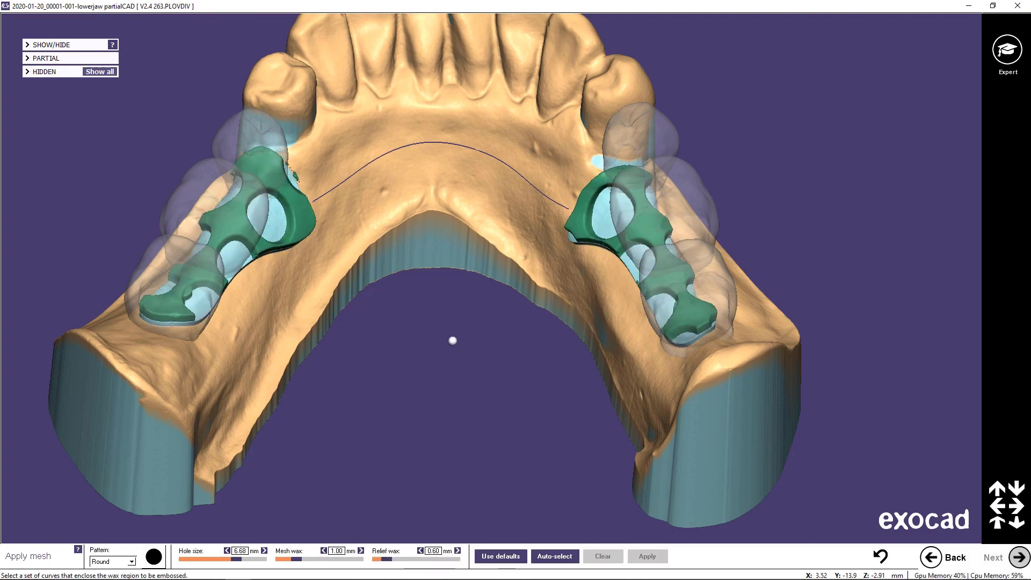
{"action": "right_click_drag", "start_coordinate": [449, 332], "coordinate": [449, 333]}
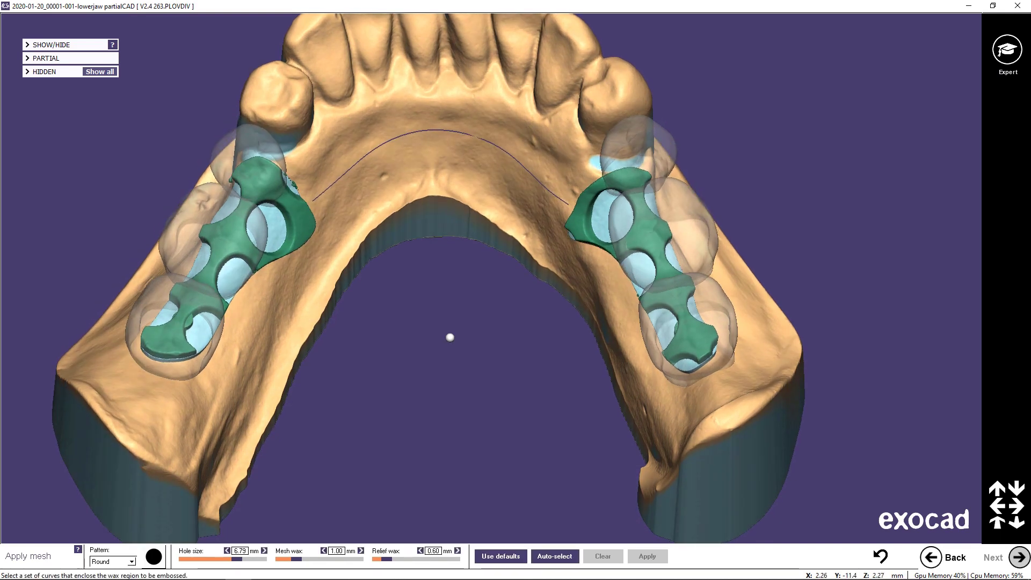
{"action": "left_click", "coordinate": [1022, 491]}
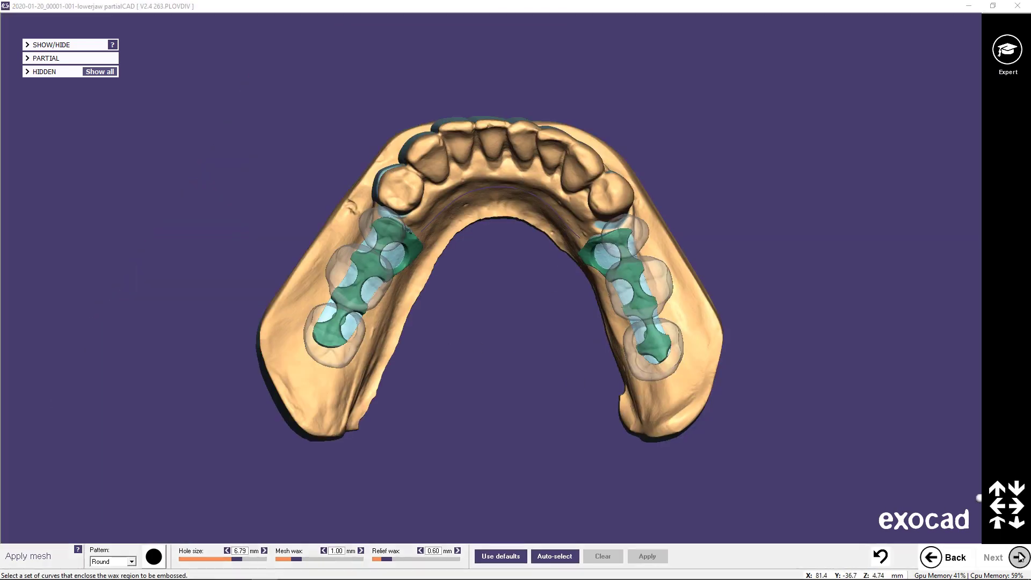
- Proceed to bar application and set the standard bar's offset above the surface to 0.300 mm
{"action": "left_click", "coordinate": [1020, 557]}
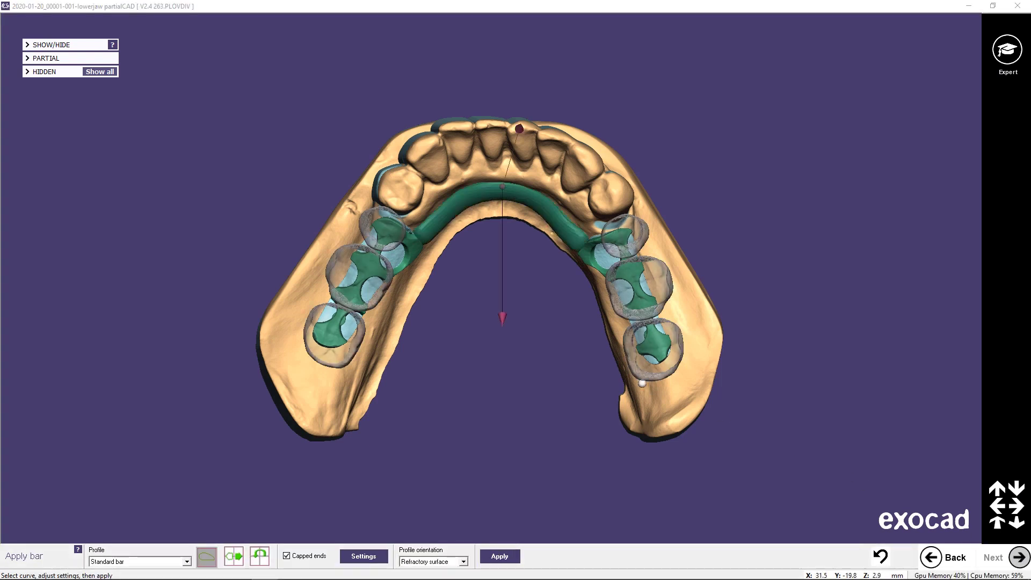
{"action": "mouse_move", "coordinate": [502, 320]}
{"action": "mouse_move", "coordinate": [499, 322]}
{"action": "right_mouse_down"}
{"action": "mouse_move", "coordinate": [499, 382]}
{"action": "mouse_move", "coordinate": [499, 325]}
{"action": "right_mouse_up"}
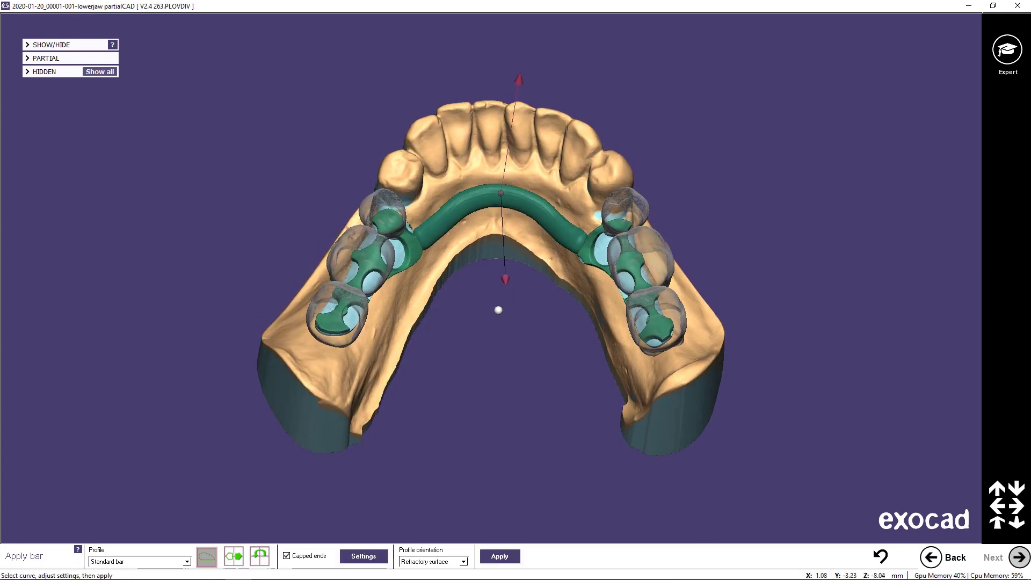
{"action": "left_click", "coordinate": [364, 559]}
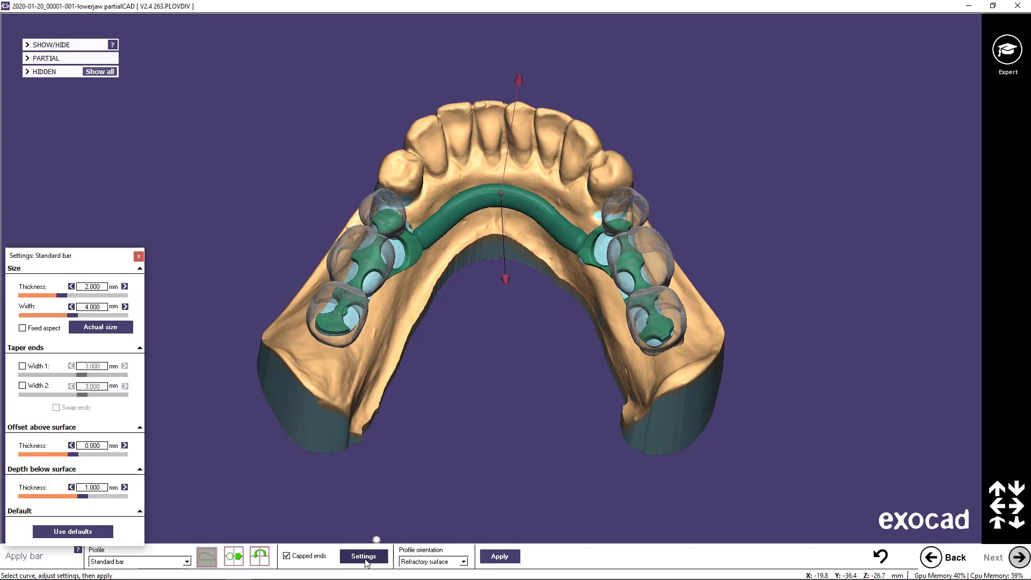
{"action": "left_click", "coordinate": [125, 446]}
{"action": "left_click", "coordinate": [124, 446]}
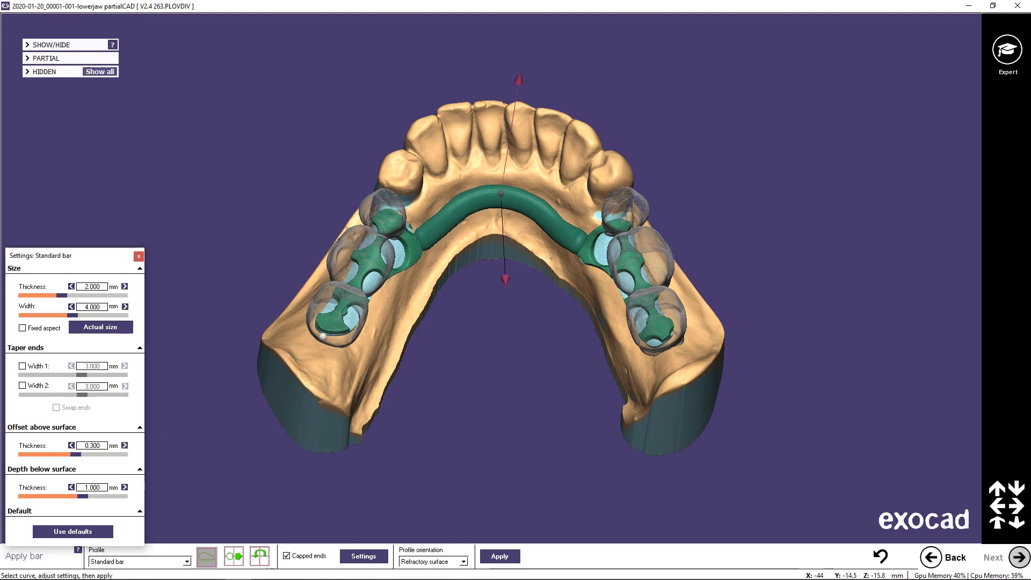
{"action": "right_click_drag", "start_coordinate": [457, 268], "coordinate": [452, 247]}
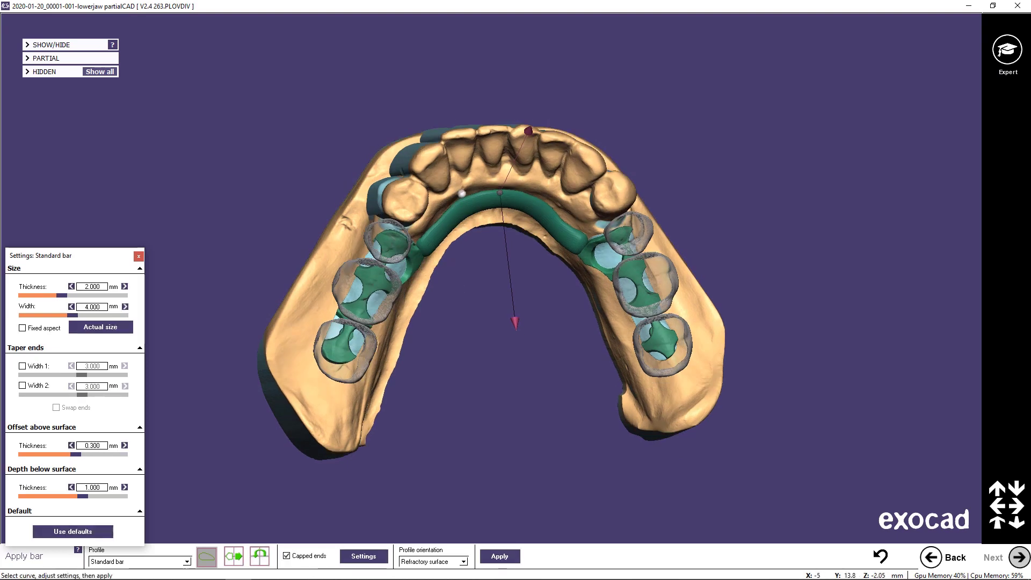
{"action": "right_click_drag", "start_coordinate": [482, 365], "coordinate": [479, 358]}
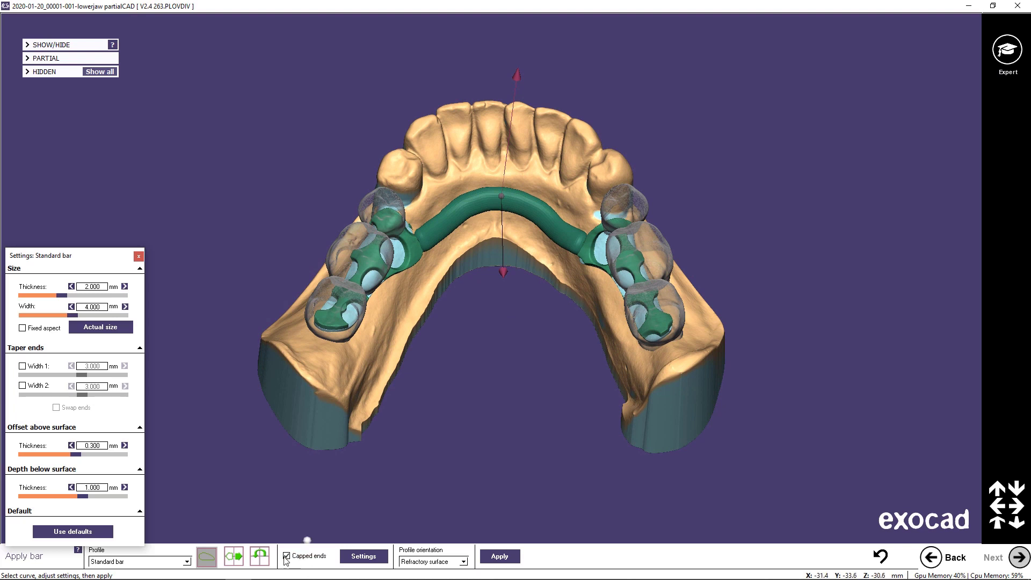
- Turn off the capped ends of the lingual bar and create the bar, moving on to the apron stage
{"action": "left_click", "coordinate": [286, 557]}
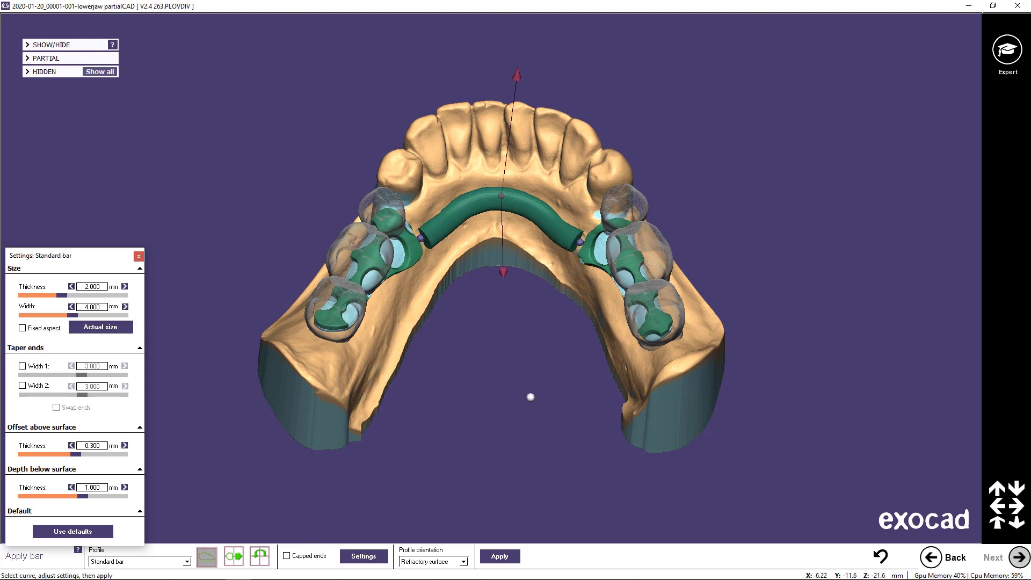
{"action": "left_click", "coordinate": [1020, 559]}
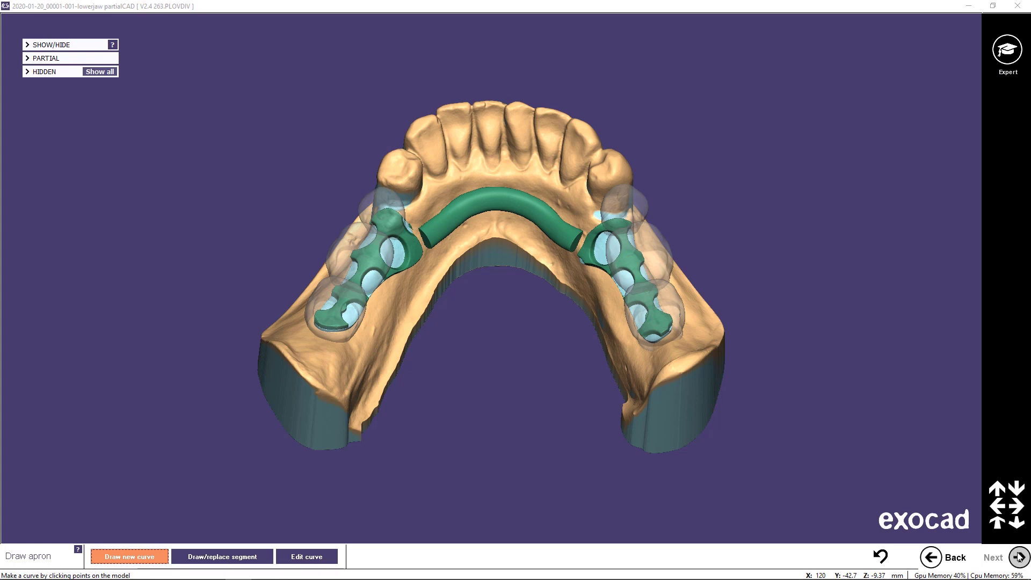
{"action": "left_click", "coordinate": [1017, 489]}
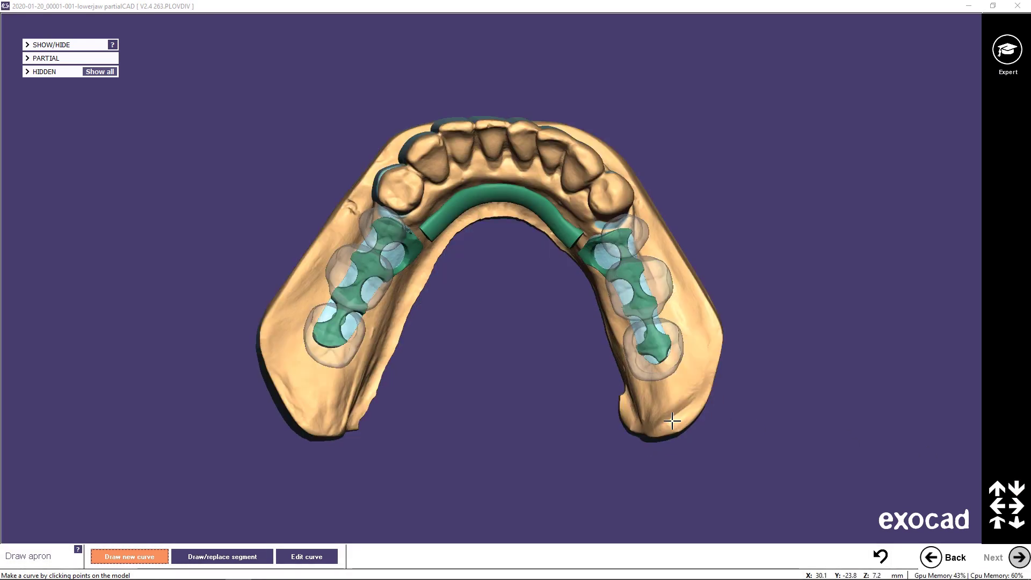
- Skip the apron and draw a clasp curve around the premolar in front of the lower left mesh, ending on its occlusal surface
{"action": "left_click", "coordinate": [1019, 557]}
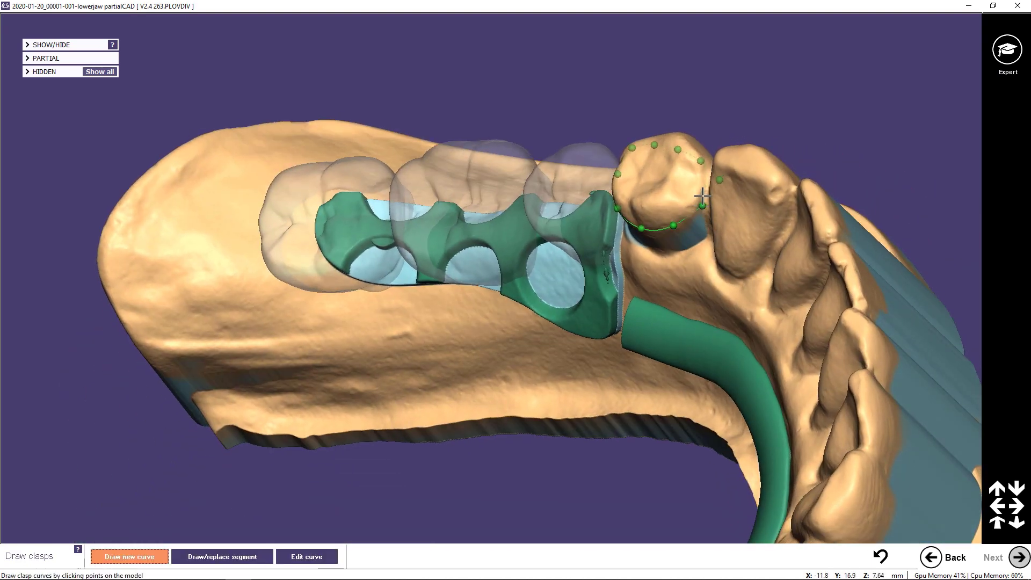
{"action": "double_click", "coordinate": [685, 181]}
{"action": "scroll", "coordinate": [722, 312], "scroll_direction": "down", "scroll_amount": 3}
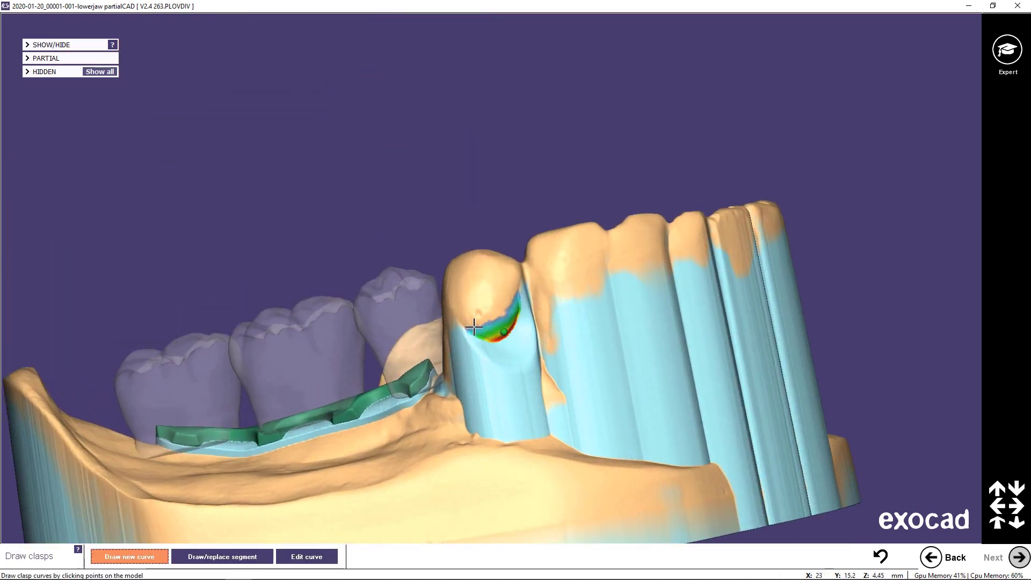
- Draw a matching clasp curve around the premolar in front of the lower right mesh, from the outer undercut to the occlusal surface
{"action": "left_click", "coordinate": [455, 303]}
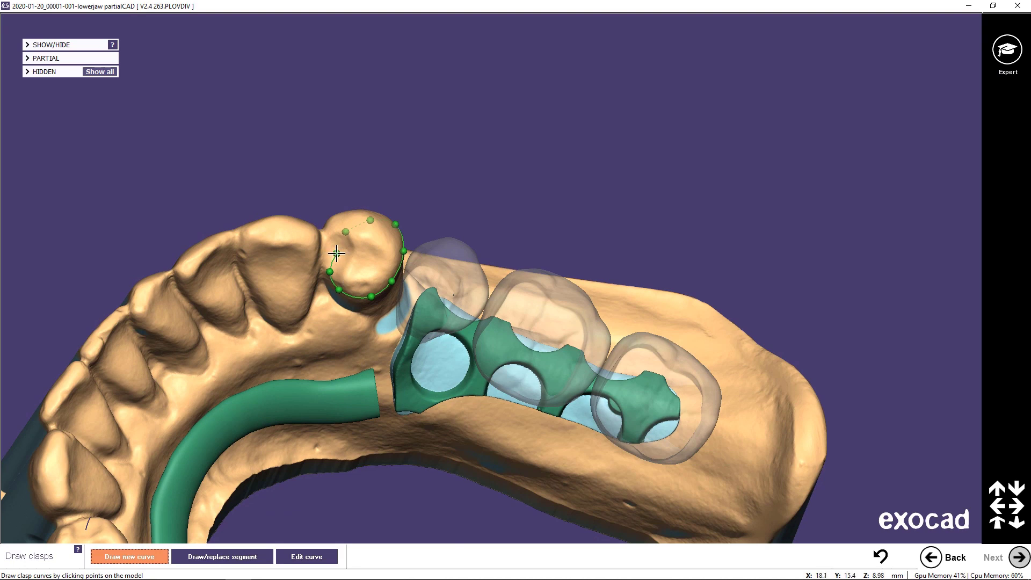
{"action": "double_click", "coordinate": [336, 253]}
{"action": "scroll", "coordinate": [370, 324], "scroll_direction": "down", "scroll_amount": 2}
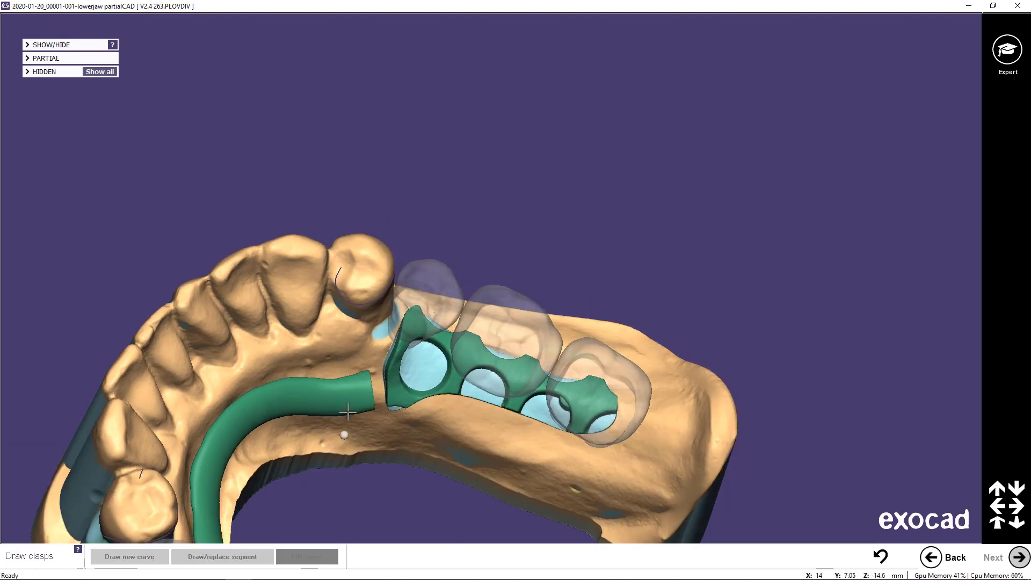
{"action": "left_click", "coordinate": [1020, 487]}
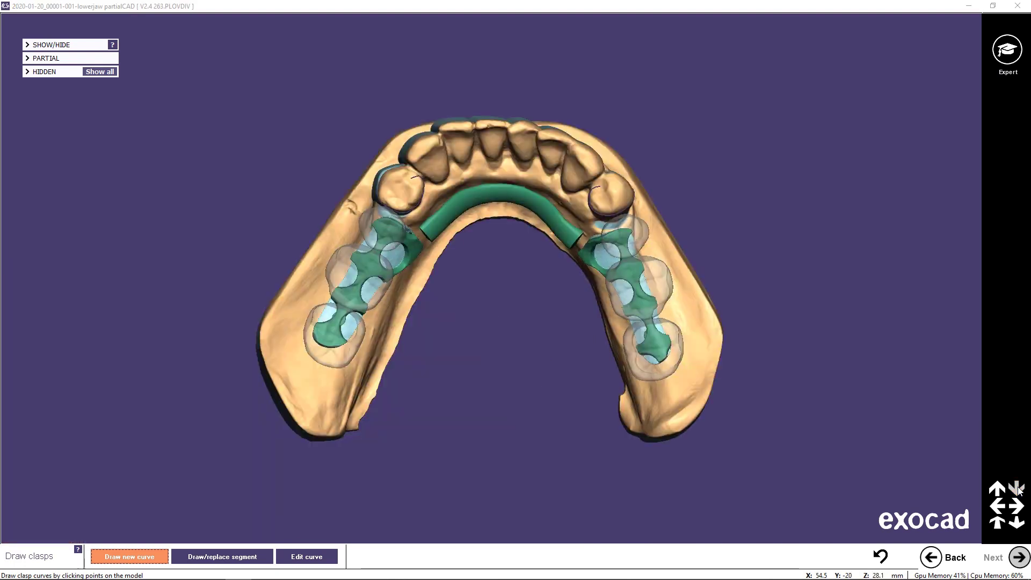
- Proceed to clasp application and apply an Anterior-profile clasp on the left premolar's curve with the Width 2 taper turned off
{"action": "left_click", "coordinate": [1019, 558]}
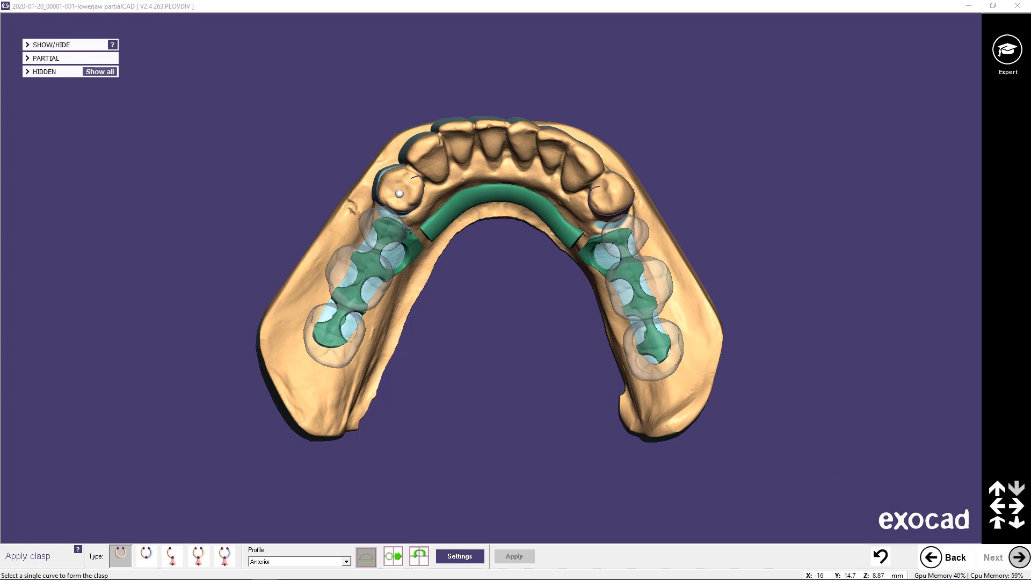
{"action": "middle_click_drag", "start_coordinate": [400, 194], "coordinate": [455, 253]}
{"action": "right_click_drag", "start_coordinate": [622, 390], "coordinate": [622, 390]}
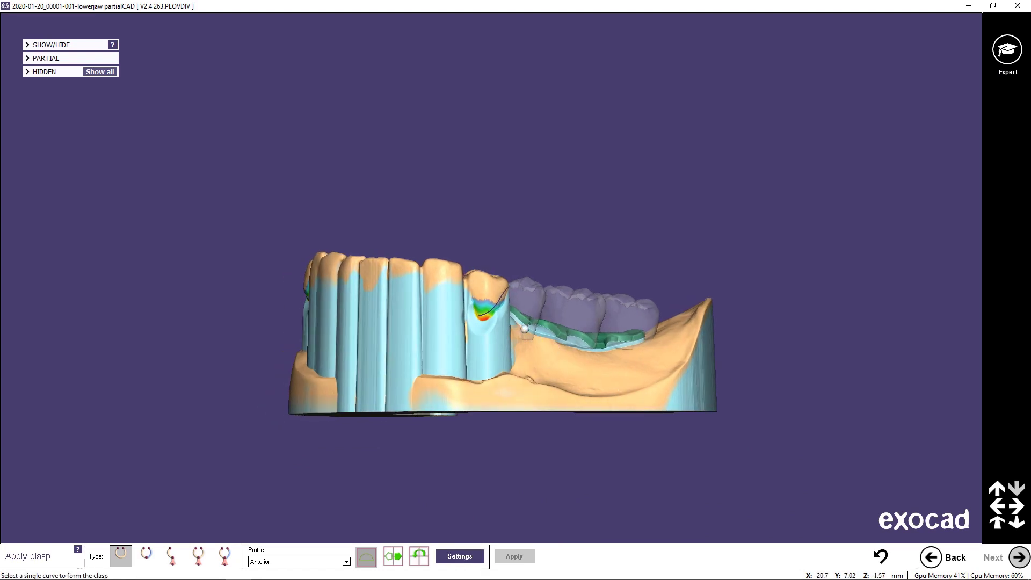
{"action": "left_click", "coordinate": [499, 303]}
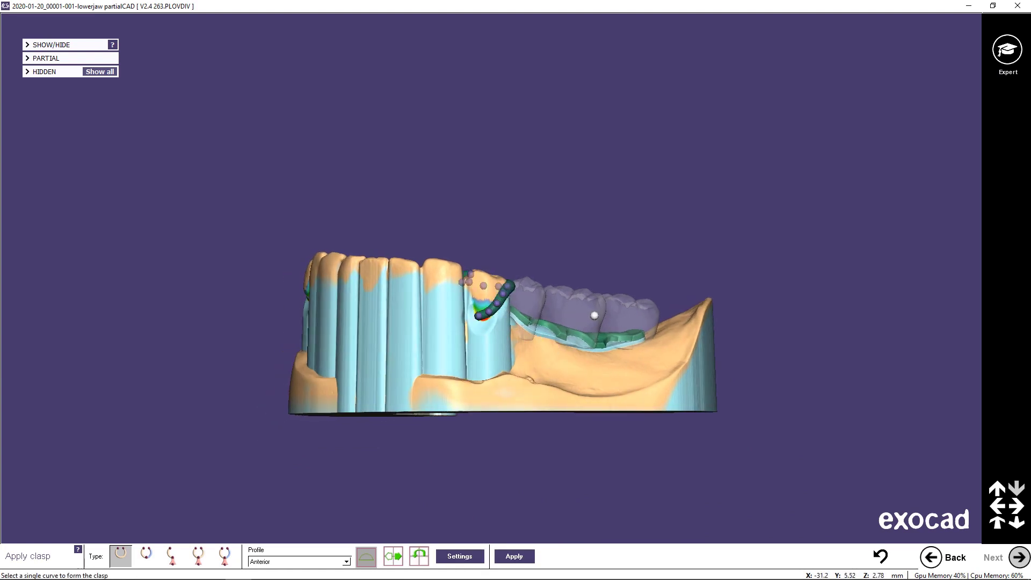
{"action": "right_click_drag", "start_coordinate": [595, 315], "coordinate": [522, 289]}
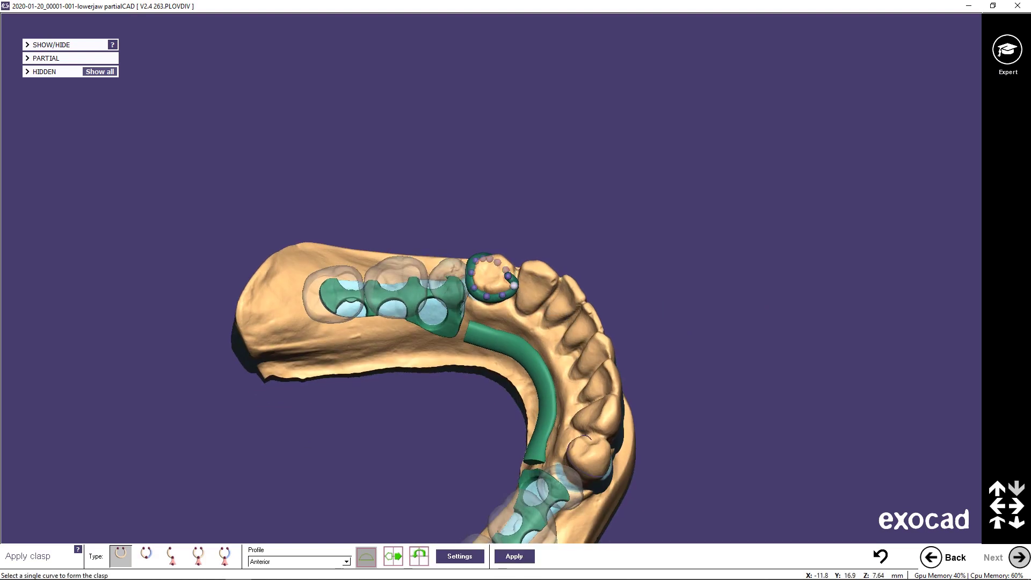
{"action": "left_click", "coordinate": [459, 554]}
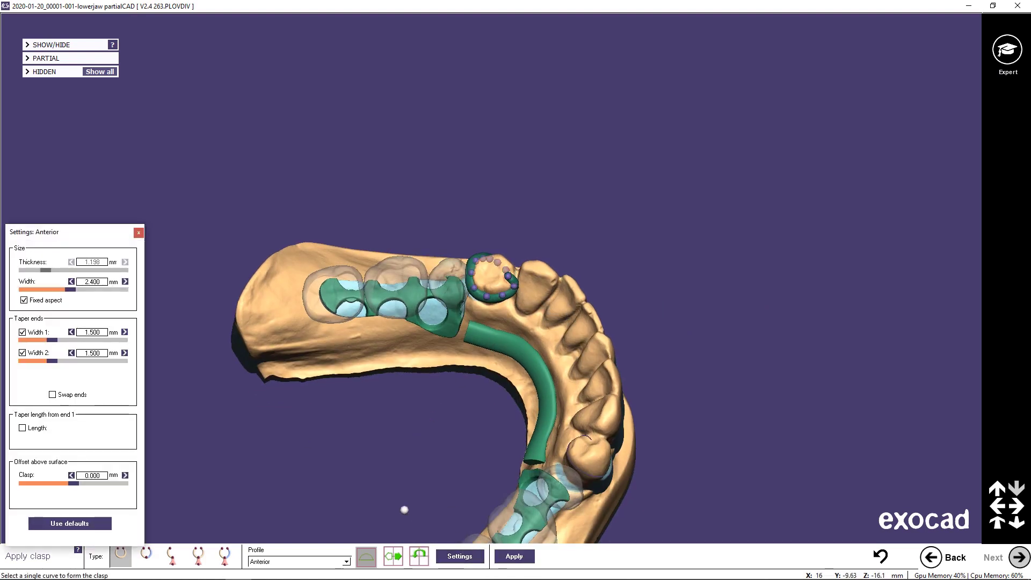
{"action": "left_click", "coordinate": [24, 353]}
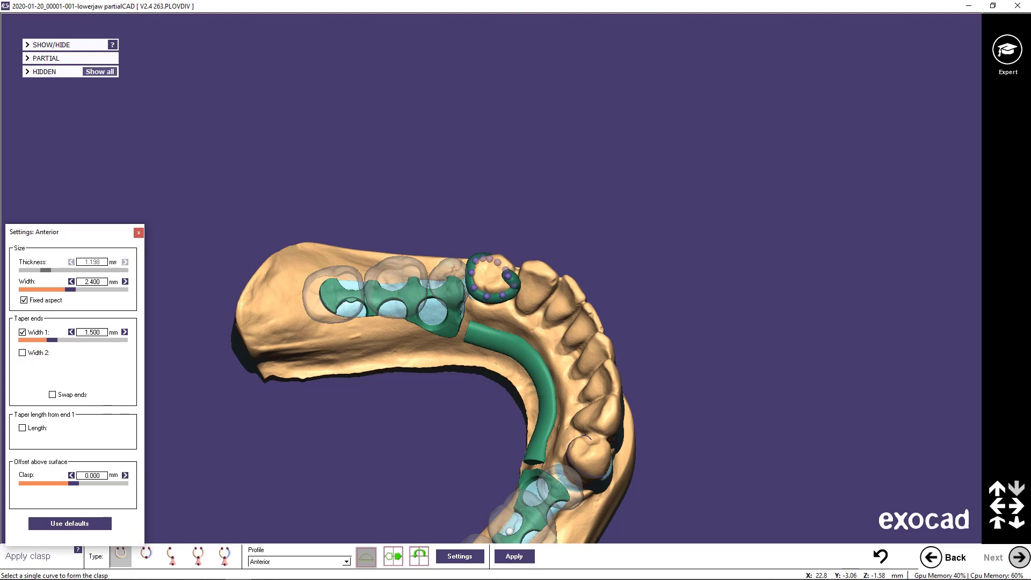
{"action": "left_click", "coordinate": [522, 558]}
- Apply a clasp with the same Anterior profile settings on the right premolar's curve
{"action": "right_click_drag", "start_coordinate": [487, 423], "coordinate": [487, 424]}
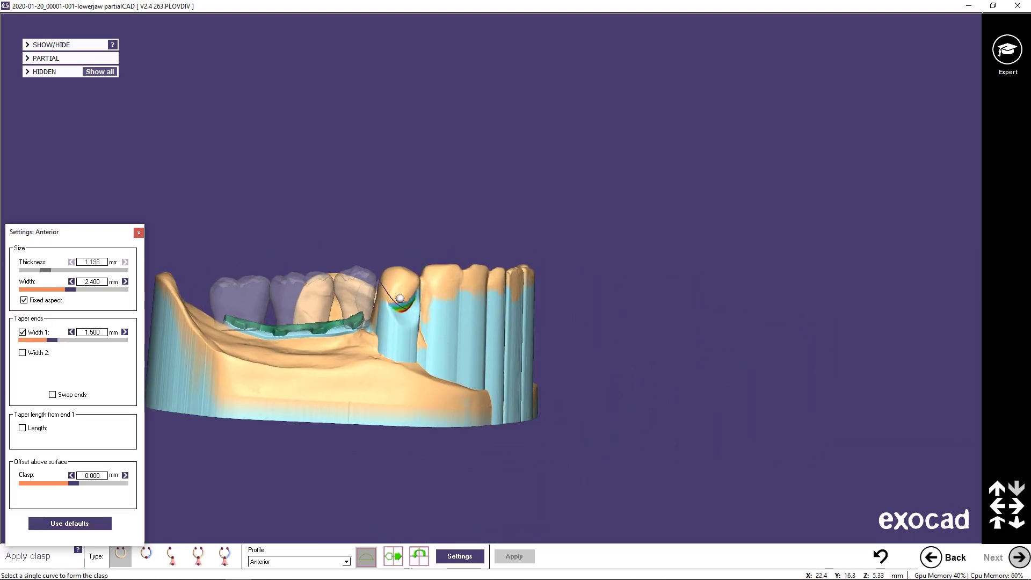
{"action": "left_click", "coordinate": [397, 305]}
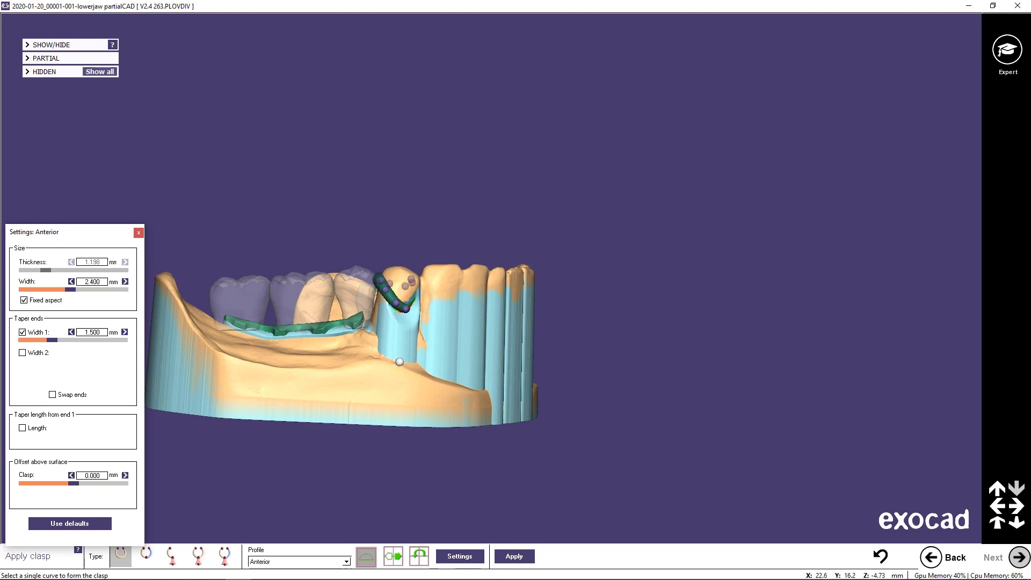
{"action": "right_click_drag", "start_coordinate": [412, 362], "coordinate": [410, 362]}
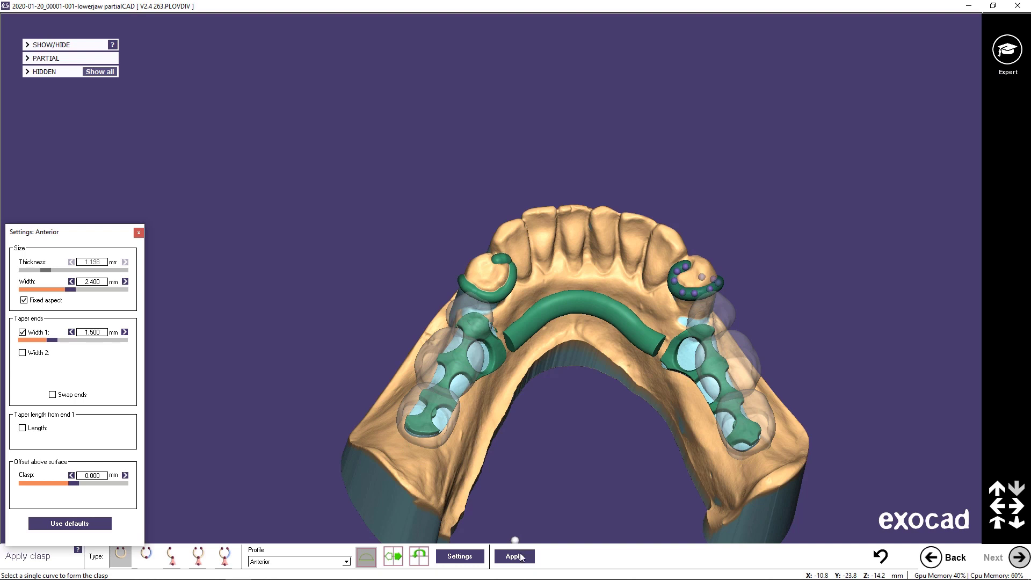
{"action": "left_click", "coordinate": [518, 557]}
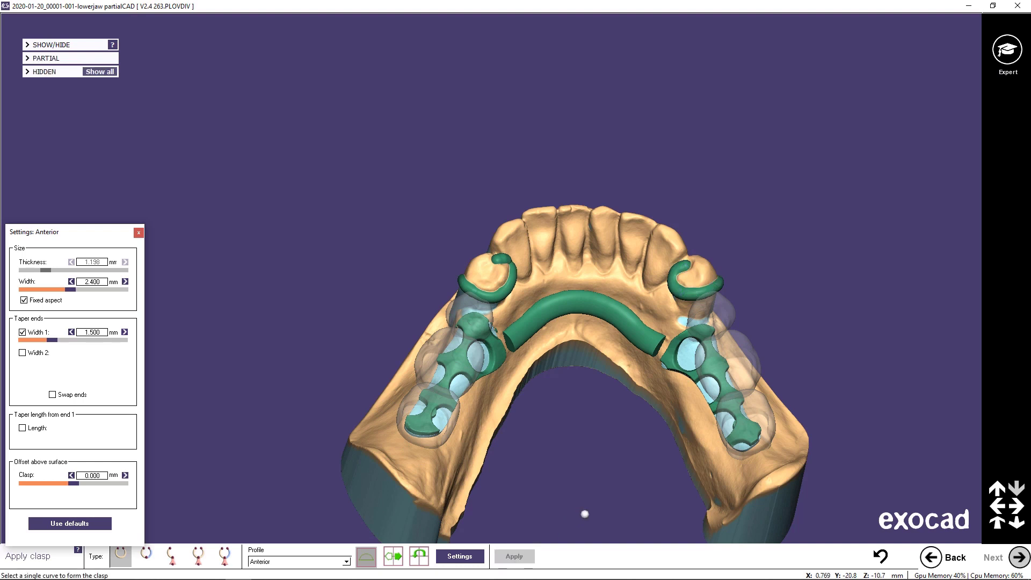
- Proceed to wax fill-in, choose the Occlusal rest preset, and reduce the tool size to 2.50 mm at the left clasp's tip
{"action": "left_click", "coordinate": [1018, 489]}
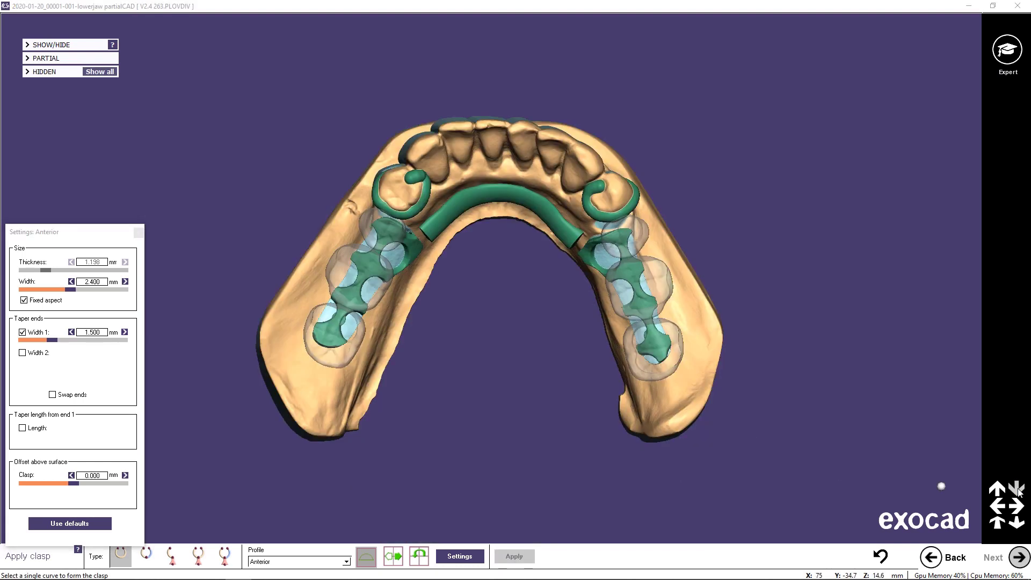
{"action": "left_click", "coordinate": [1020, 558]}
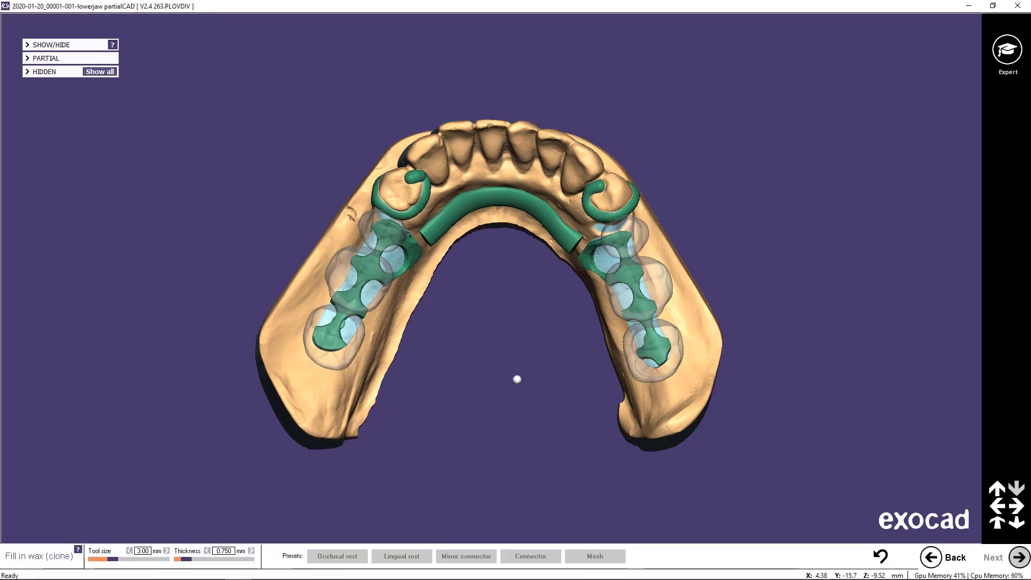
{"action": "right_click_drag", "start_coordinate": [517, 379], "coordinate": [517, 380]}
{"action": "scroll", "coordinate": [419, 190], "scroll_direction": "up", "scroll_amount": 5}
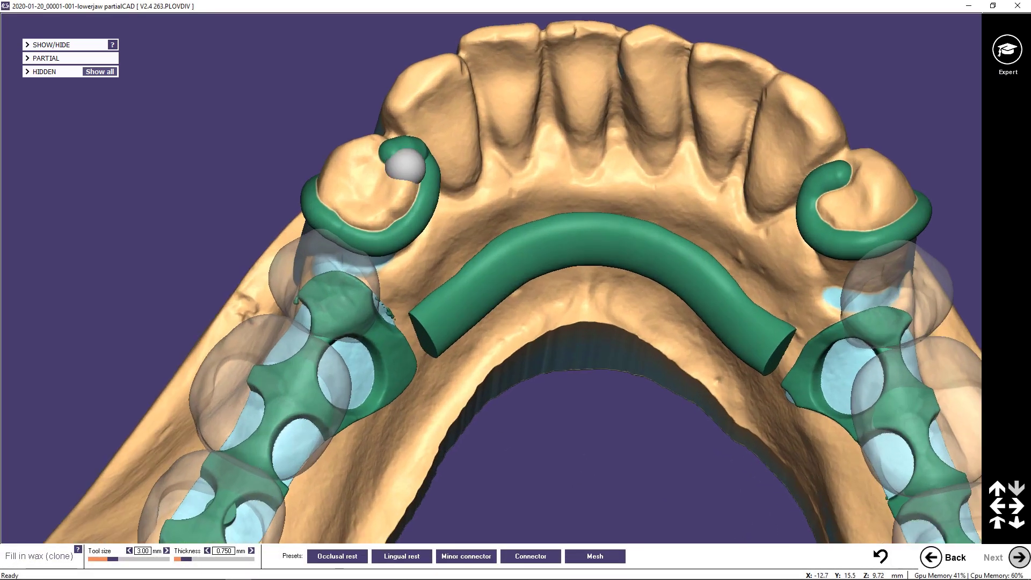
{"action": "scroll", "coordinate": [407, 164], "scroll_direction": "up", "scroll_amount": 2}
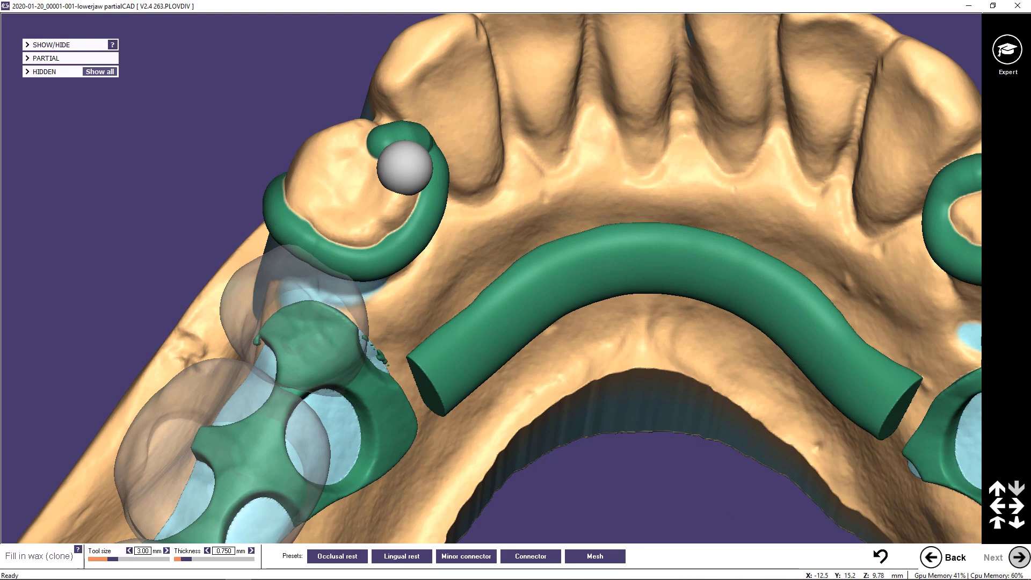
{"action": "left_click", "coordinate": [324, 559]}
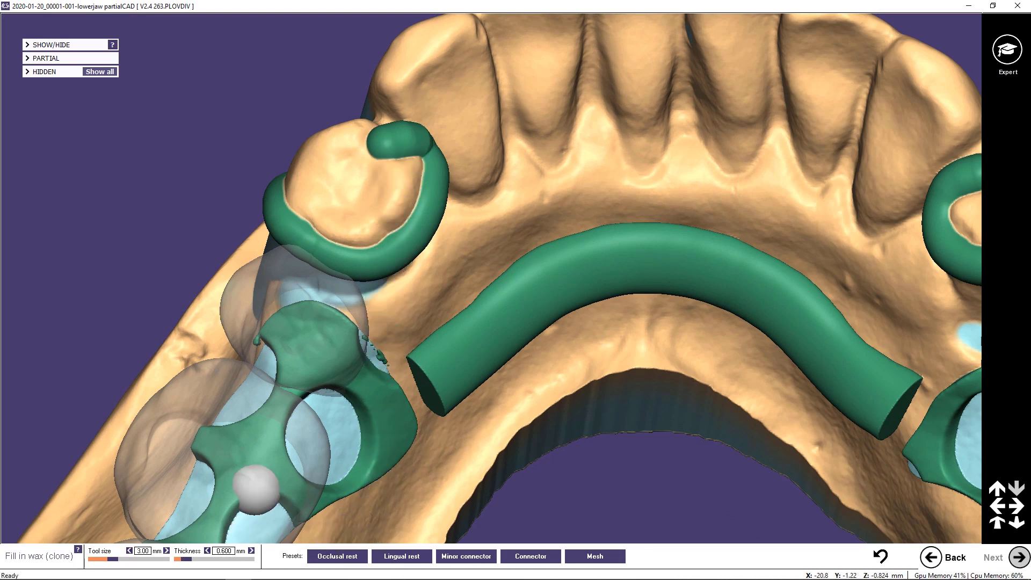
{"action": "scroll", "coordinate": [396, 129], "scroll_direction": "up", "scroll_amount": 2}
{"action": "right_click_drag", "start_coordinate": [497, 233], "coordinate": [489, 255]}
{"action": "scroll", "coordinate": [483, 276], "scroll_direction": "down", "scroll_amount": 2, "text": "ctrl"}
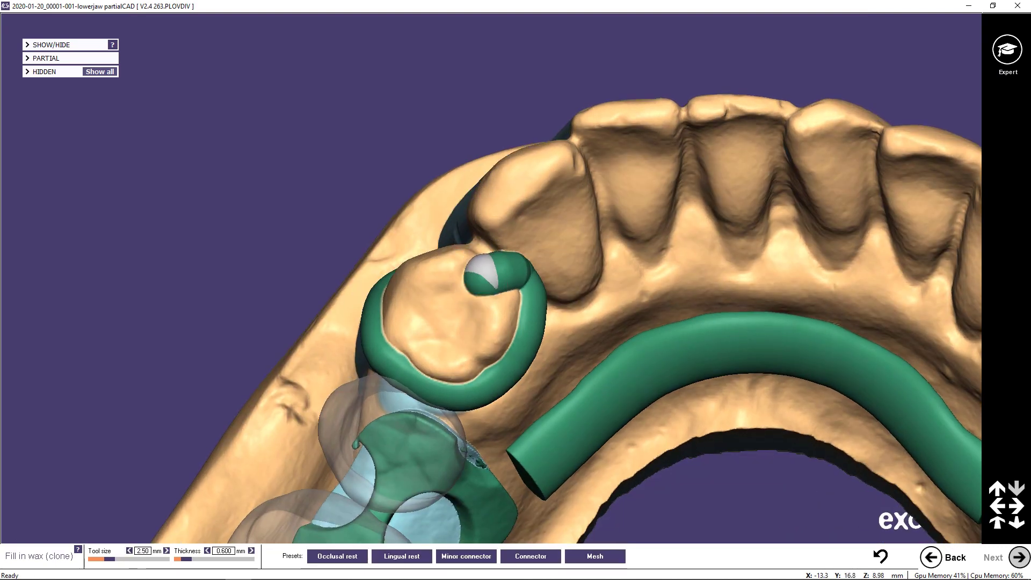
- Fill in 0.600 mm thick occlusal rest wax at the left and right clasp tips with the 2.50 mm tool
{"action": "left_click_drag", "start_coordinate": [486, 274], "coordinate": [484, 275]}
{"action": "scroll", "coordinate": [583, 291], "scroll_direction": "down", "scroll_amount": 2}
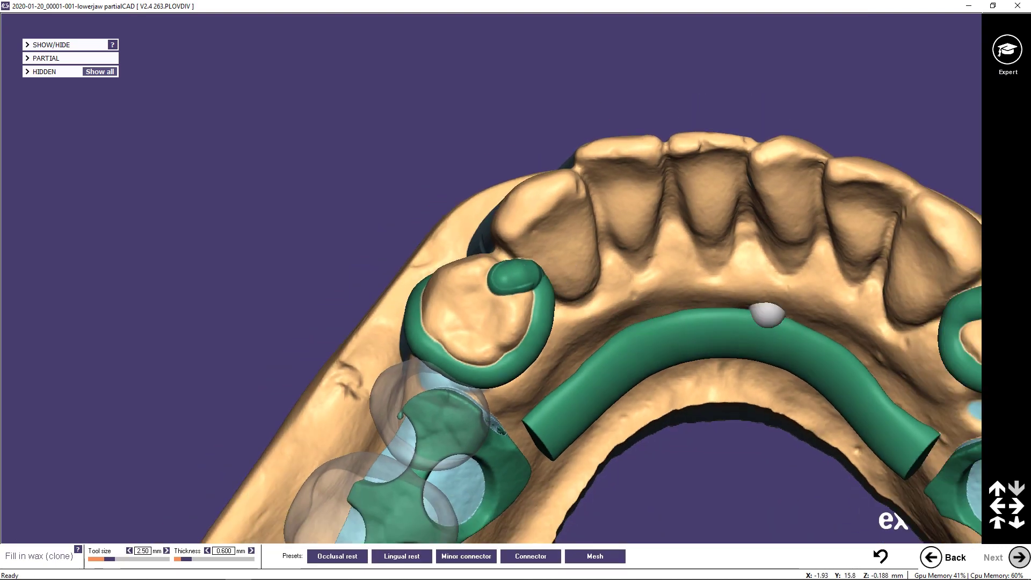
{"action": "middle_click", "coordinate": [914, 301]}
{"action": "left_click_drag", "start_coordinate": [564, 283], "coordinate": [582, 287]}
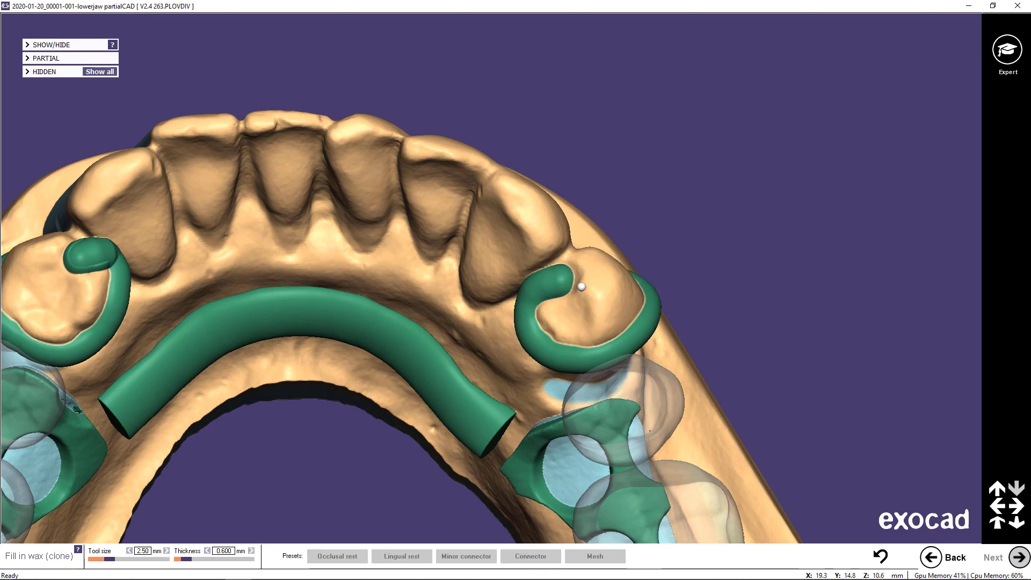
{"action": "right_click_drag", "start_coordinate": [582, 287], "coordinate": [593, 286]}
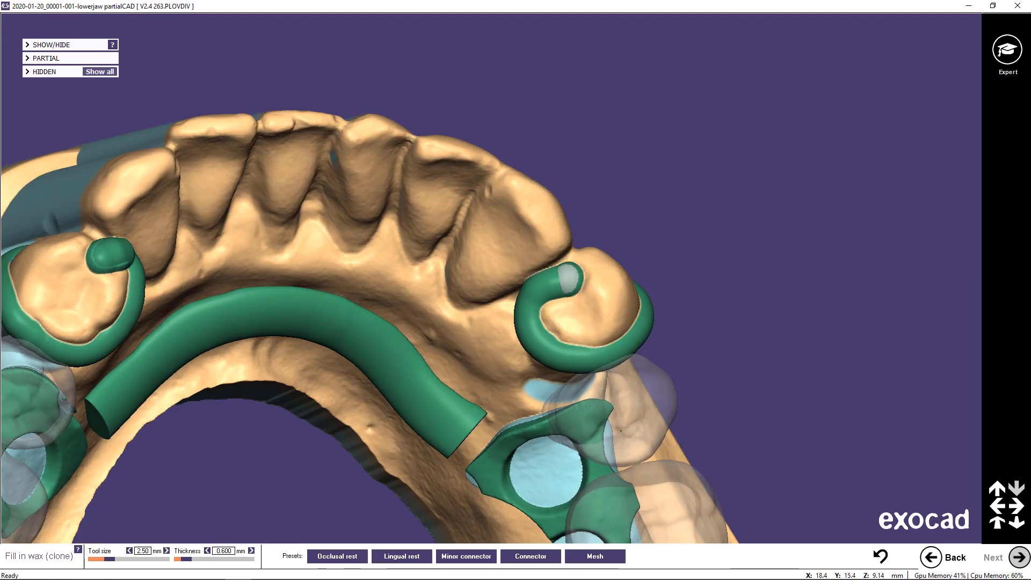
{"action": "left_click_drag", "start_coordinate": [570, 278], "coordinate": [539, 286]}
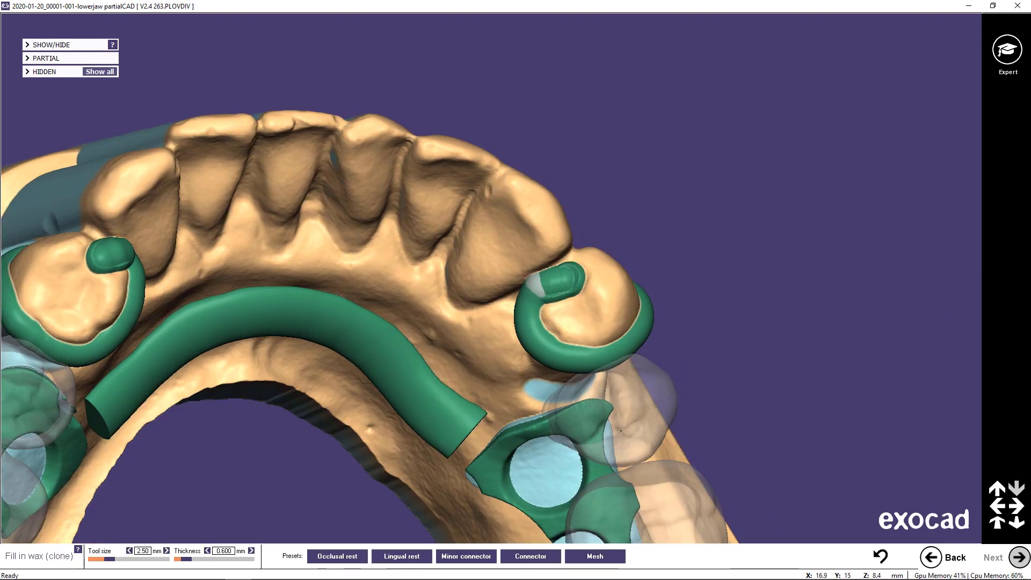
- Choose the Minor connector preset, set the tool size to 4.25 mm, and fill in wax from the right clasp down to the mesh
{"action": "scroll", "coordinate": [512, 343], "scroll_direction": "down", "scroll_amount": 2}
{"action": "right_click_drag", "start_coordinate": [475, 414], "coordinate": [471, 390]}
{"action": "left_click", "coordinate": [485, 559]}
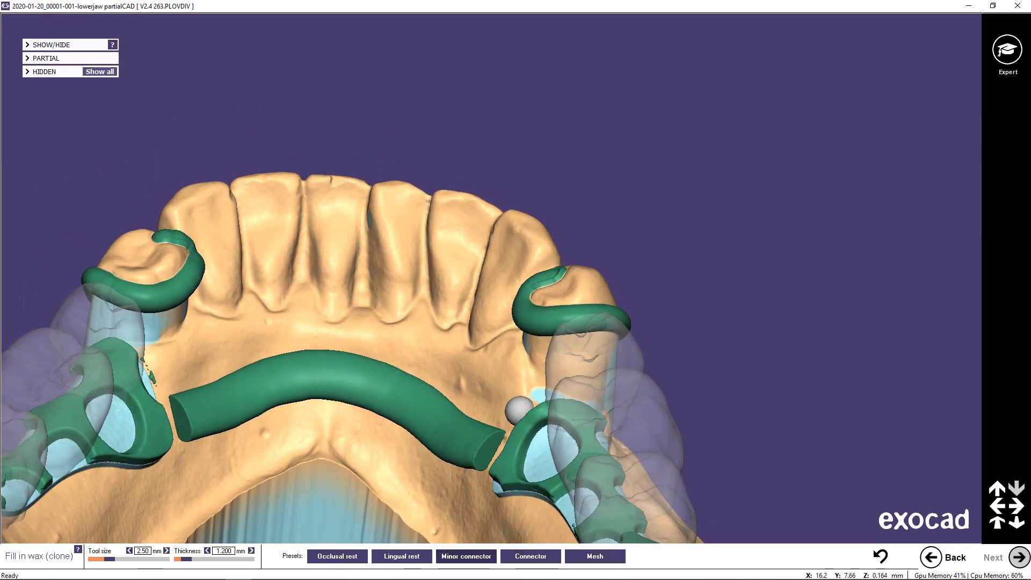
{"action": "middle_click", "coordinate": [533, 382]}
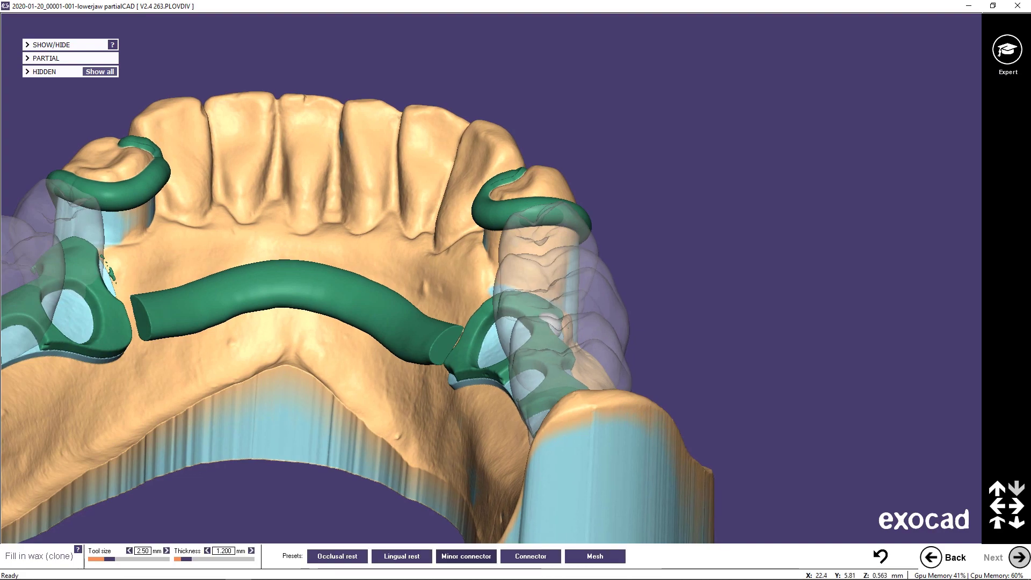
{"action": "mouse_move", "coordinate": [525, 233]}
{"action": "right_mouse_down"}
{"action": "mouse_move", "coordinate": [541, 237]}
{"action": "mouse_move", "coordinate": [532, 232]}
{"action": "right_mouse_up"}
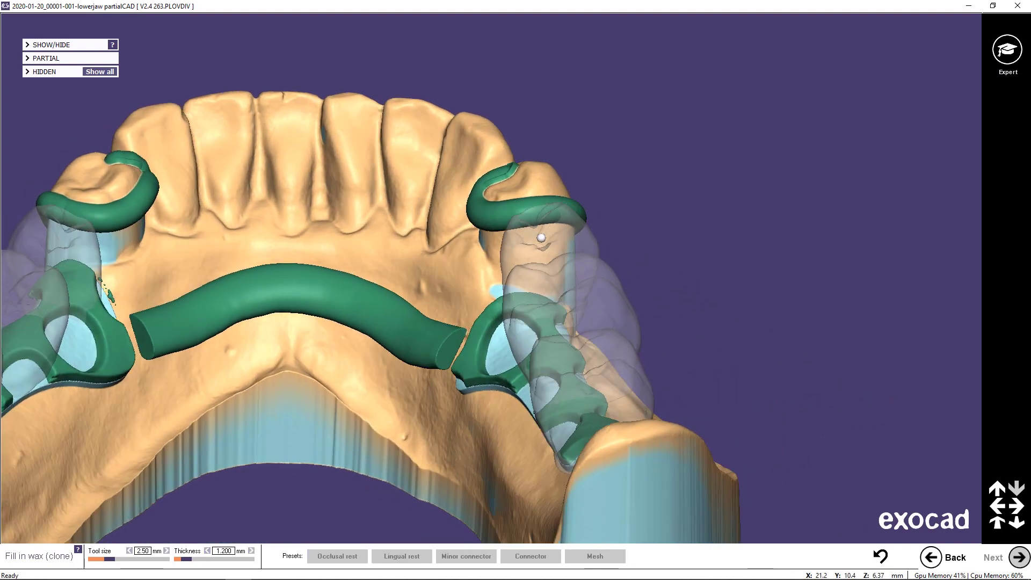
{"action": "scroll", "coordinate": [531, 233], "scroll_direction": "up", "scroll_amount": 3, "text": "ctrl"}
{"action": "scroll", "coordinate": [529, 233], "scroll_direction": "up", "scroll_amount": 4, "text": "ctrl"}
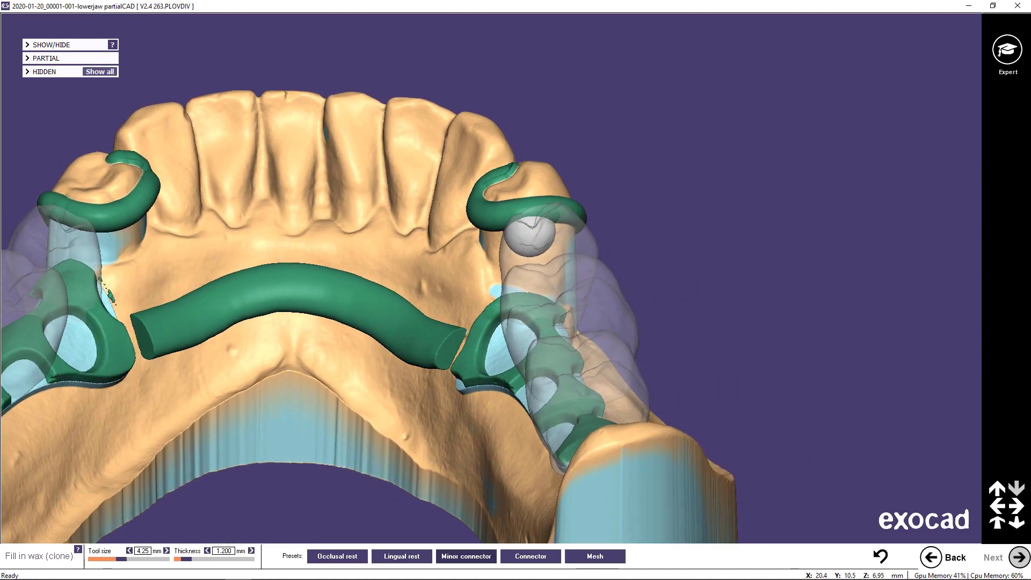
{"action": "left_click_drag", "start_coordinate": [529, 233], "coordinate": [527, 293]}
{"action": "mouse_move", "coordinate": [527, 293]}
{"action": "right_mouse_down"}
{"action": "mouse_move", "coordinate": [558, 269]}
{"action": "mouse_move", "coordinate": [556, 294]}
{"action": "mouse_move", "coordinate": [537, 279]}
{"action": "right_mouse_up"}
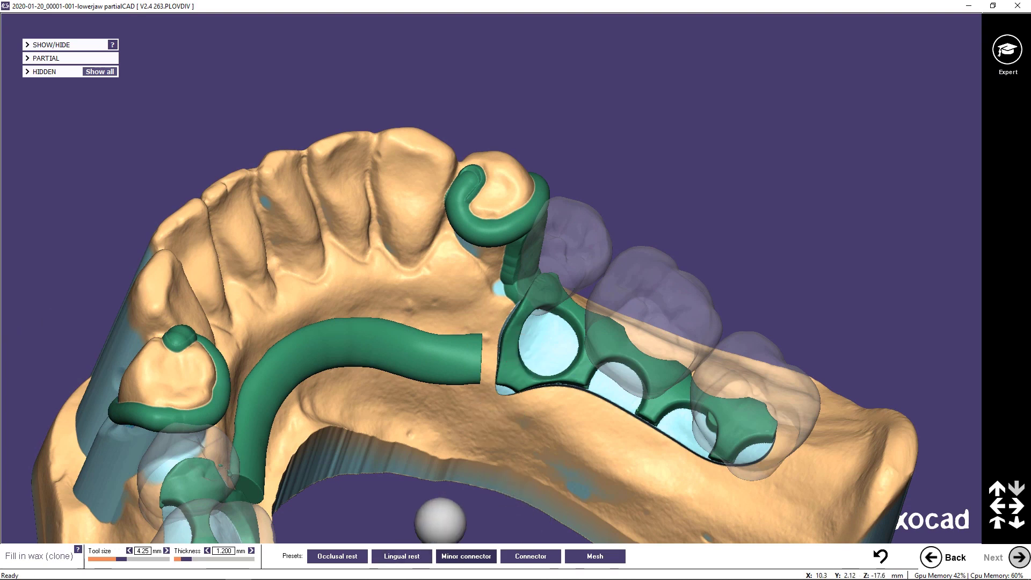
- Set the tool size to 3.50 mm and fill in wax joining the lingual bar's right end to the mesh and minor connector
{"action": "right_click_drag", "start_coordinate": [479, 398], "coordinate": [488, 338]}
{"action": "scroll", "coordinate": [489, 336], "scroll_direction": "down", "scroll_amount": 2, "text": "shift"}
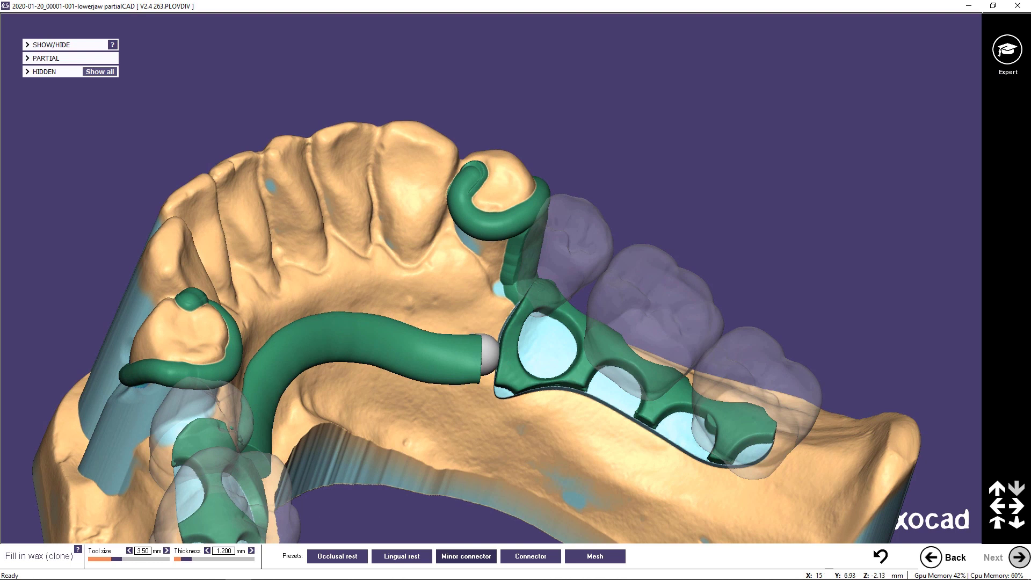
{"action": "left_click_drag", "start_coordinate": [490, 349], "coordinate": [529, 293]}
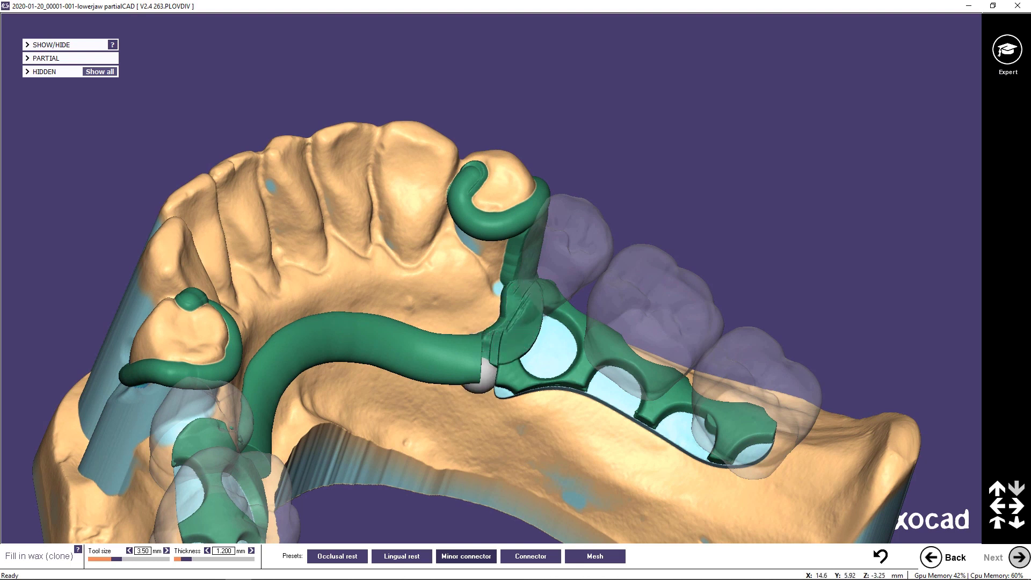
{"action": "mouse_move", "coordinate": [489, 360]}
{"action": "left_mouse_down"}
{"action": "mouse_move", "coordinate": [515, 372]}
{"action": "mouse_move", "coordinate": [524, 334]}
{"action": "left_mouse_up"}
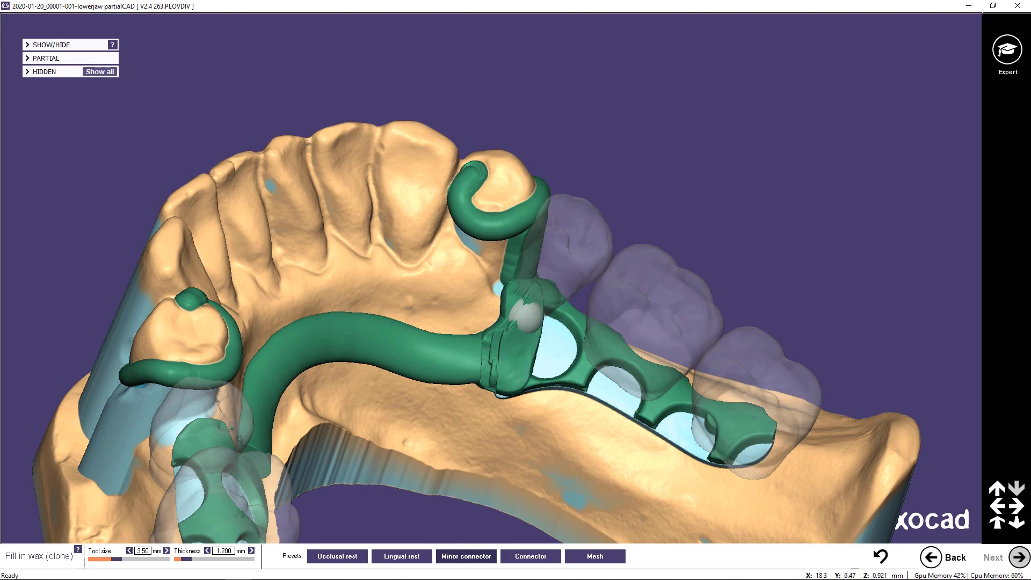
- Fill in minor connector wax on the left side with a 3.75 mm tool, joining clasp, mesh and lingual bar end
{"action": "right_click_drag", "start_coordinate": [510, 350], "coordinate": [499, 327]}
{"action": "right_click_drag", "start_coordinate": [126, 286], "coordinate": [536, 311]}
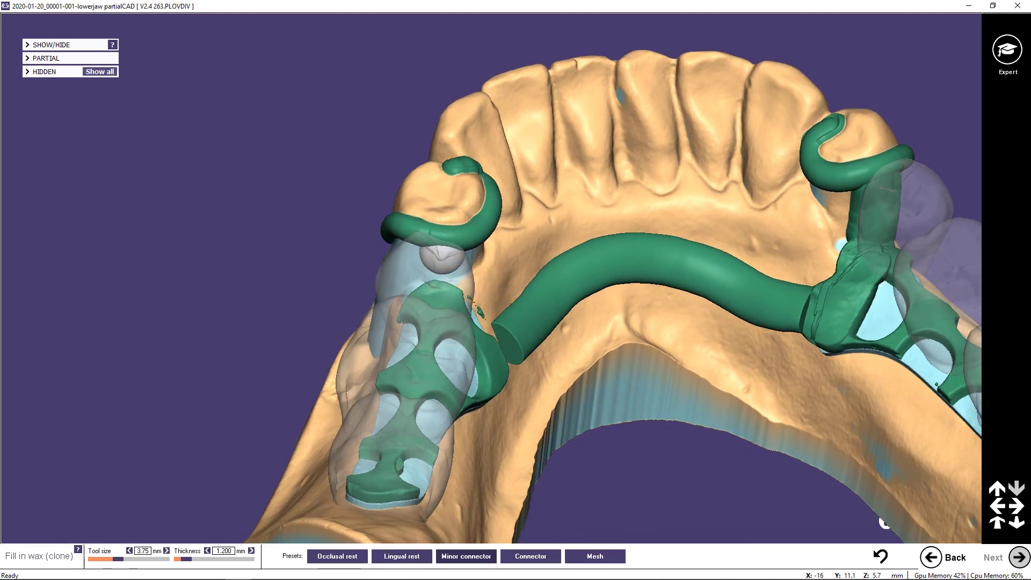
{"action": "right_click_drag", "start_coordinate": [471, 338], "coordinate": [494, 342]}
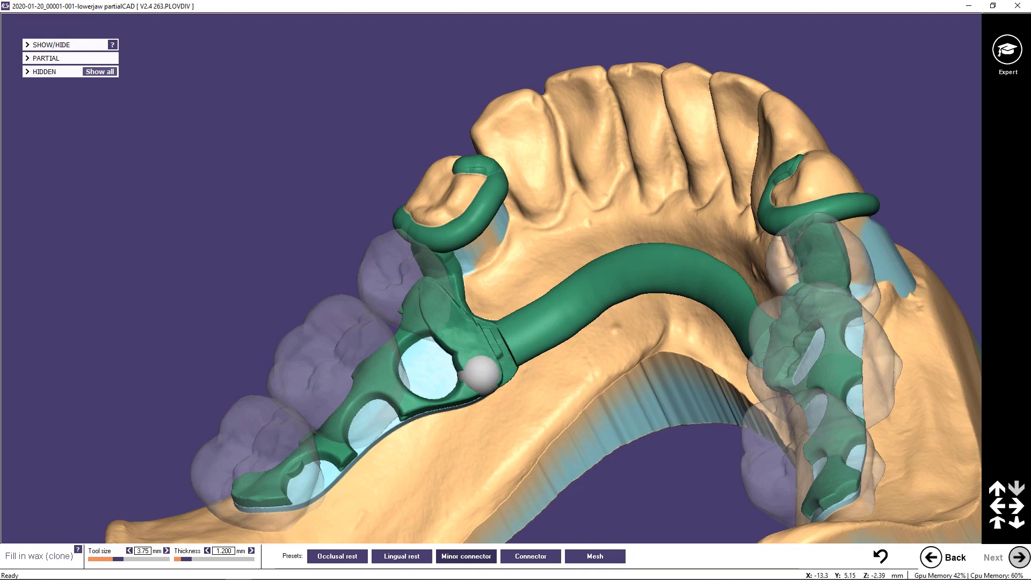
{"action": "right_click_drag", "start_coordinate": [476, 363], "coordinate": [431, 322]}
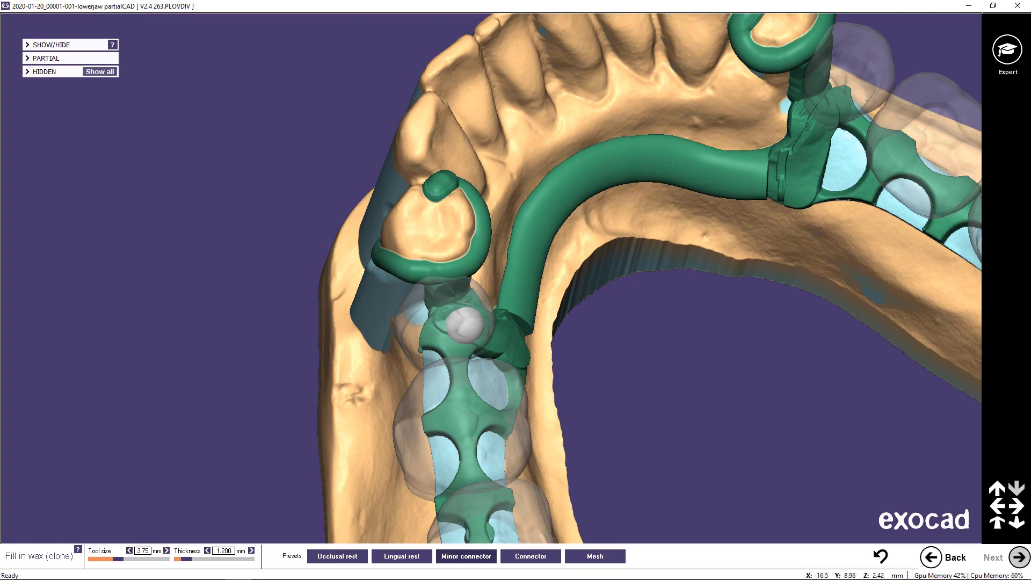
- Leave wax fill-in, skip the finish line and part-adding stages without adding anything, and proceed to wax editing
{"action": "scroll", "coordinate": [598, 380], "scroll_direction": "down", "scroll_amount": 3}
{"action": "right_click_drag", "start_coordinate": [681, 372], "coordinate": [681, 366]}
{"action": "left_click", "coordinate": [1015, 489]}
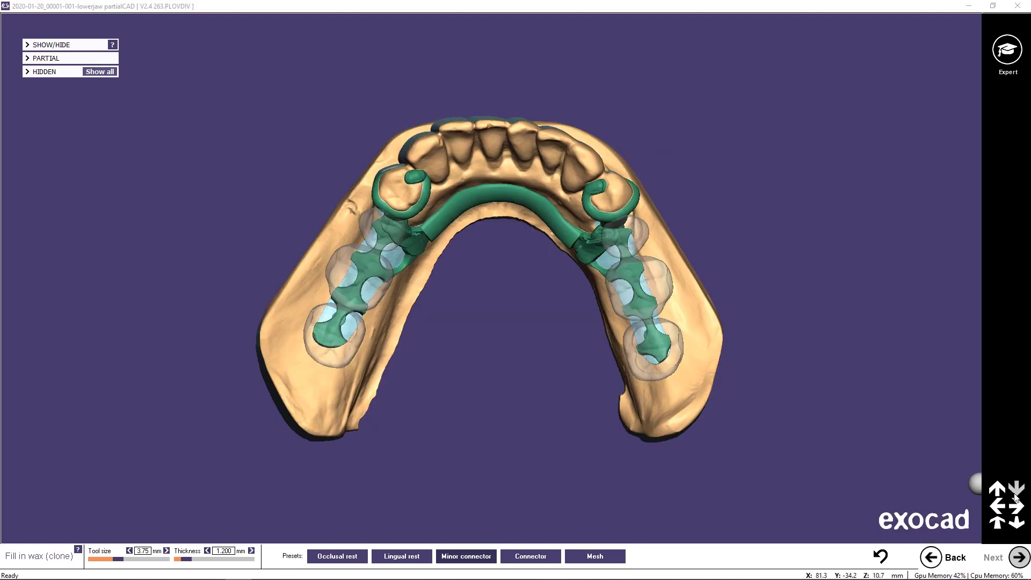
{"action": "left_click", "coordinate": [1021, 558]}
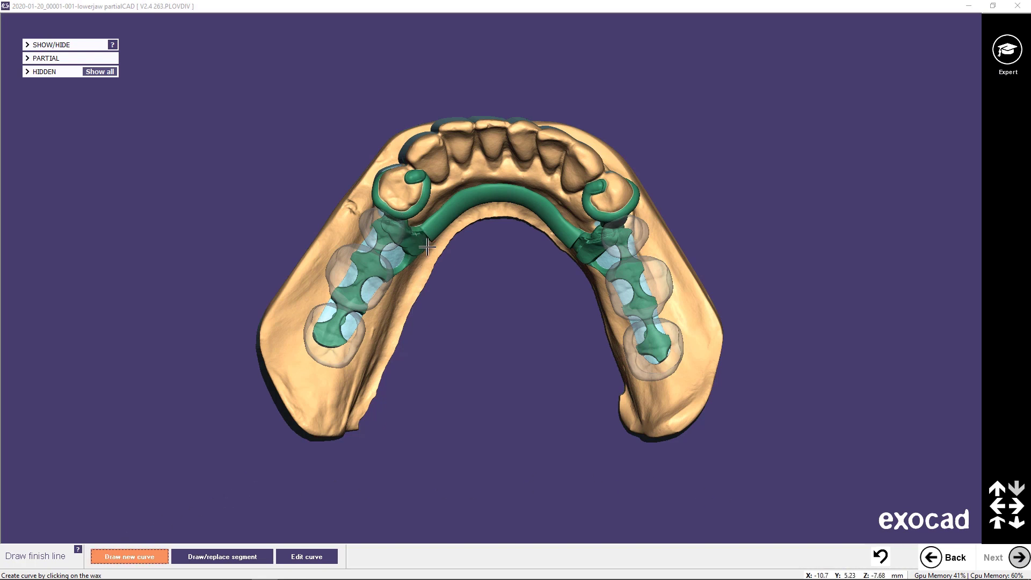
{"action": "left_click", "coordinate": [1019, 557]}
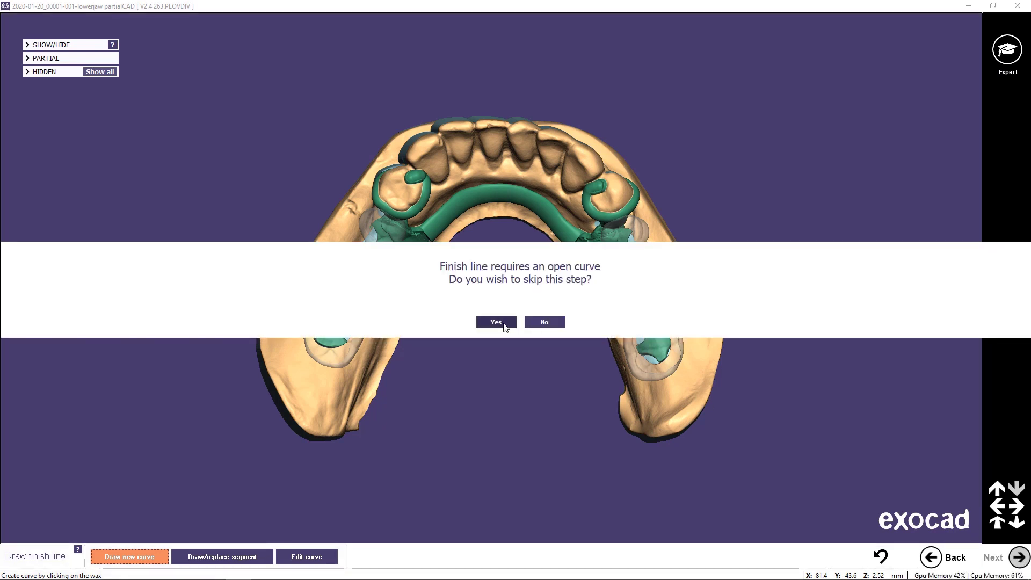
{"action": "left_click", "coordinate": [495, 322]}
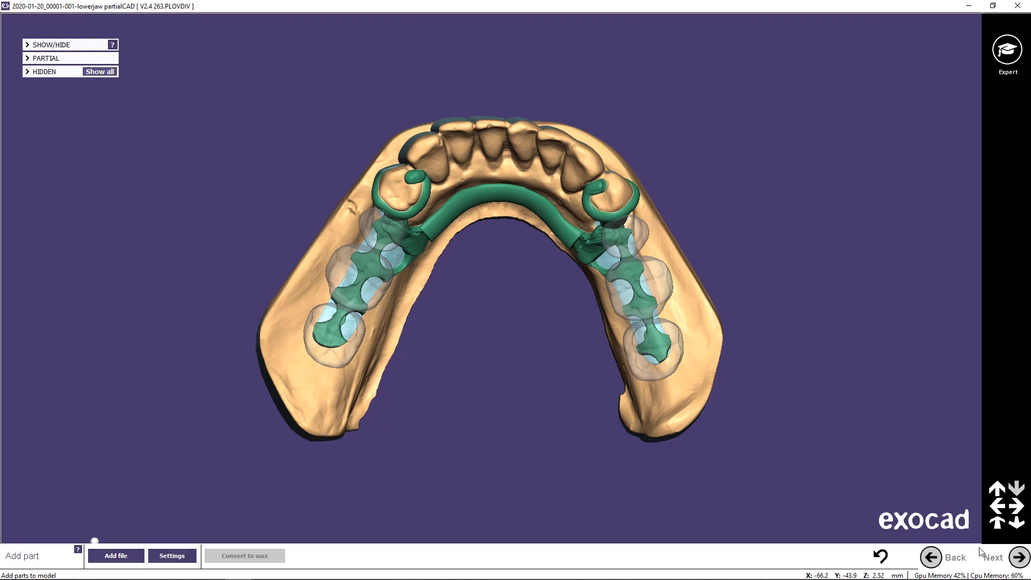
{"action": "left_click", "coordinate": [1020, 558]}
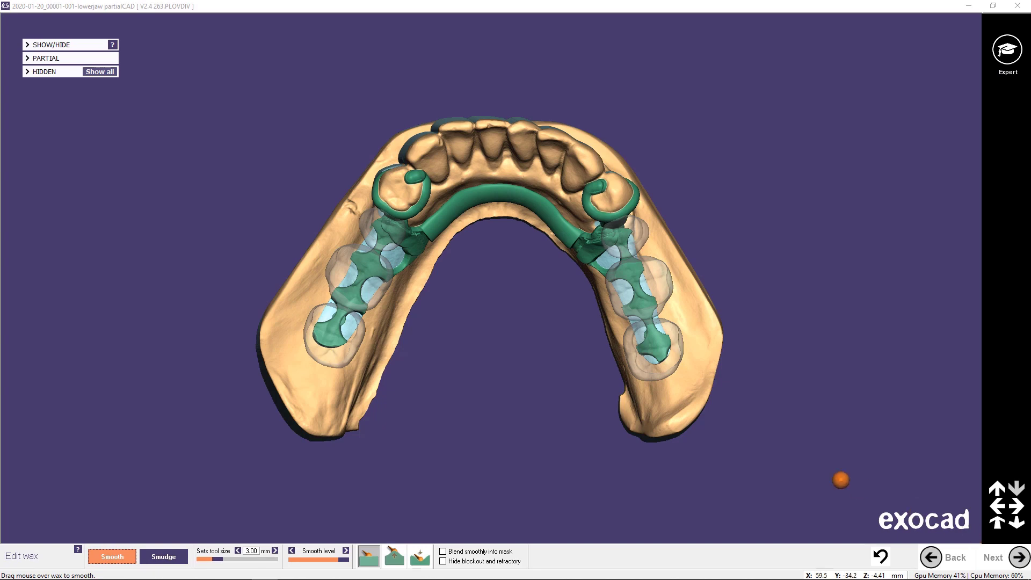
- Switch the smoothing mode, lower the smooth level, and smooth the left bar-to-mesh junction and minor connector with the 3.00 mm tool
{"action": "right_click_drag", "start_coordinate": [502, 290], "coordinate": [501, 292]}
{"action": "scroll", "coordinate": [424, 234], "scroll_direction": "up", "scroll_amount": 6}
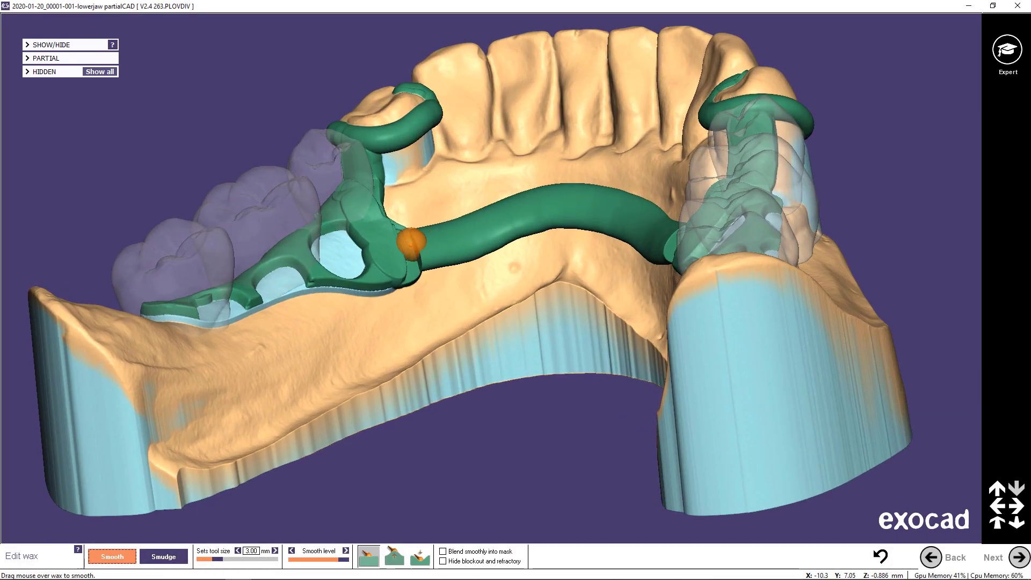
{"action": "scroll", "coordinate": [406, 243], "scroll_direction": "up", "scroll_amount": 2}
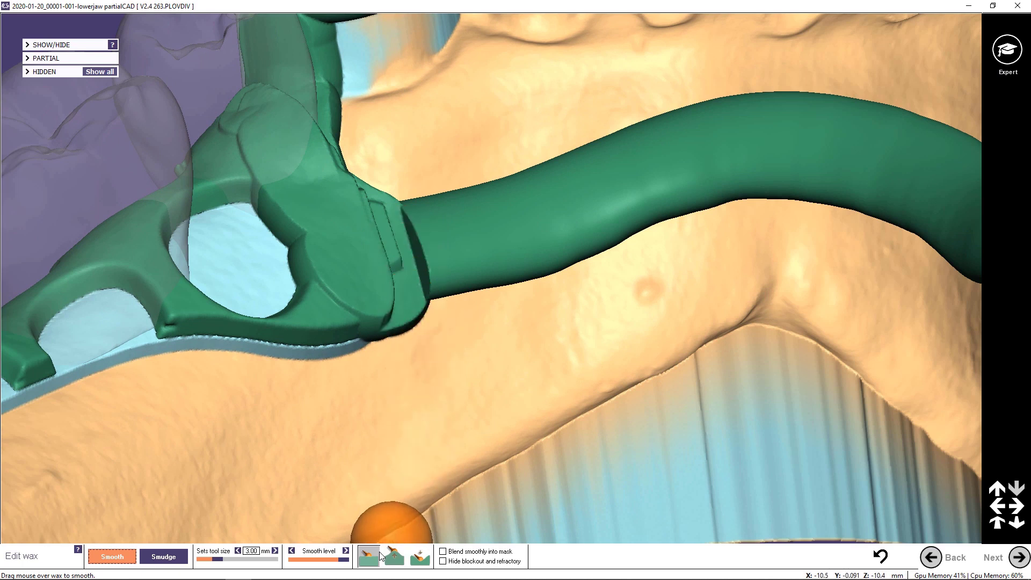
{"action": "left_click", "coordinate": [398, 561]}
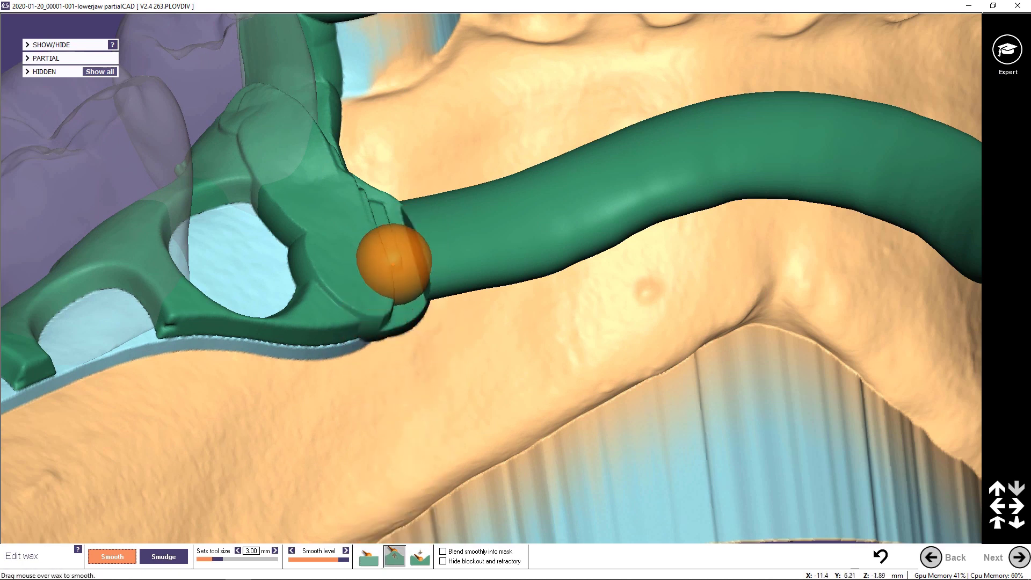
{"action": "mouse_move", "coordinate": [394, 263]}
{"action": "left_mouse_down"}
{"action": "mouse_move", "coordinate": [402, 299]}
{"action": "mouse_move", "coordinate": [398, 250]}
{"action": "left_mouse_up"}
{"action": "right_click_drag", "start_coordinate": [394, 232], "coordinate": [389, 236]}
{"action": "mouse_move", "coordinate": [327, 228]}
{"action": "left_mouse_down"}
{"action": "mouse_move", "coordinate": [345, 219]}
{"action": "mouse_move", "coordinate": [276, 46]}
{"action": "left_mouse_up"}
{"action": "right_click_drag", "start_coordinate": [276, 46], "coordinate": [294, 70]}
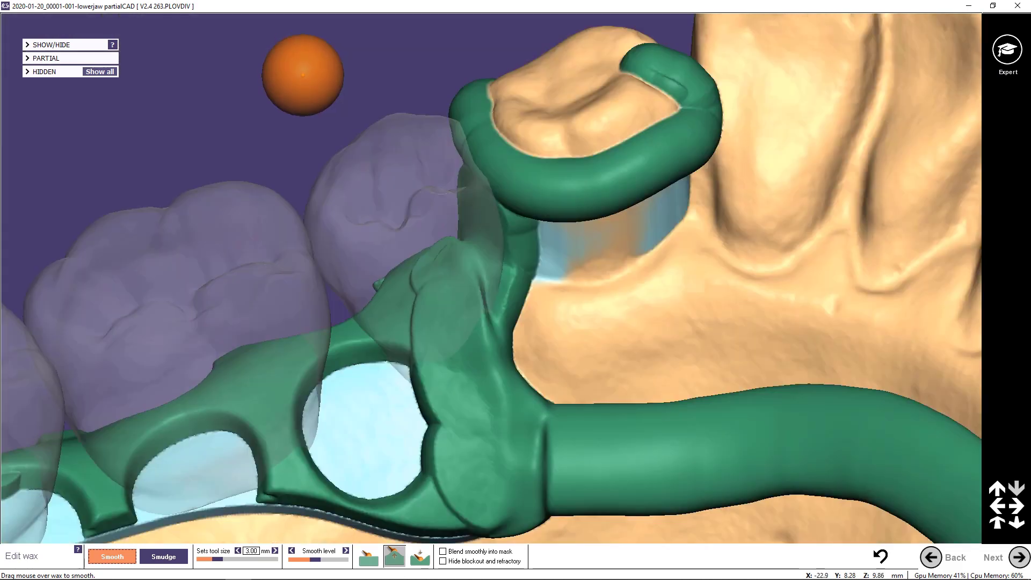
- Smooth the remaining ridges on the left connector and the bar's lower edge, reducing the tool size to 2.75 mm
{"action": "mouse_move", "coordinate": [455, 263]}
{"action": "right_mouse_down"}
{"action": "mouse_move", "coordinate": [472, 288]}
{"action": "mouse_move", "coordinate": [465, 230]}
{"action": "right_mouse_up"}
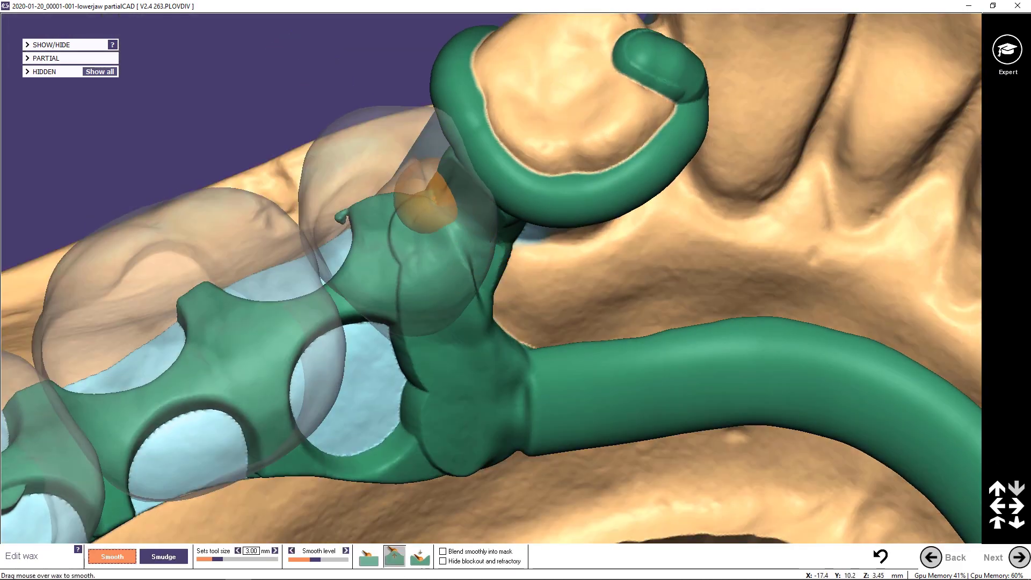
{"action": "mouse_move", "coordinate": [473, 241]}
{"action": "left_mouse_down"}
{"action": "mouse_move", "coordinate": [507, 419]}
{"action": "mouse_move", "coordinate": [506, 391]}
{"action": "left_mouse_up"}
{"action": "right_click_drag", "start_coordinate": [506, 373], "coordinate": [533, 449]}
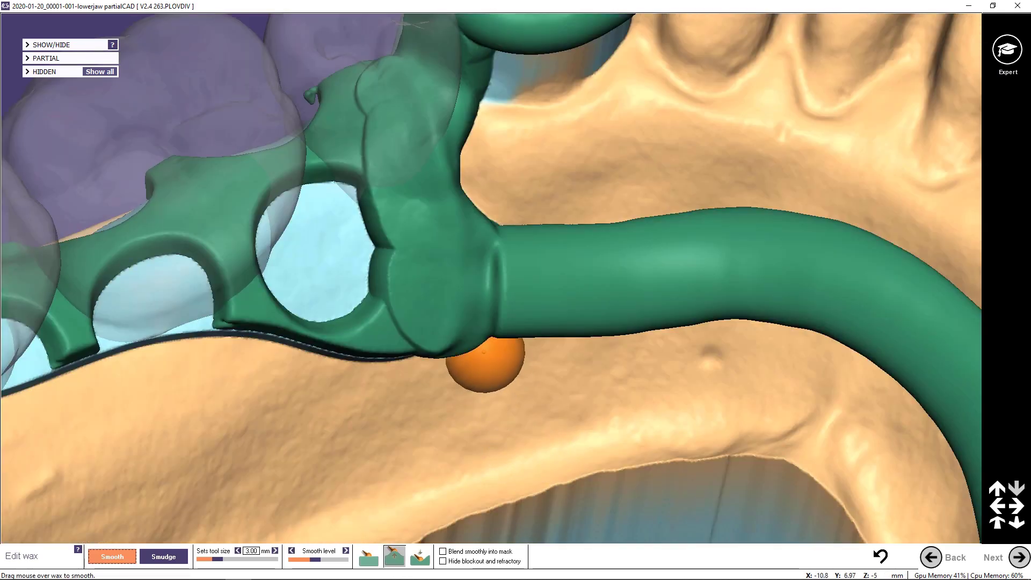
{"action": "scroll", "coordinate": [484, 363], "scroll_direction": "up", "scroll_amount": 2}
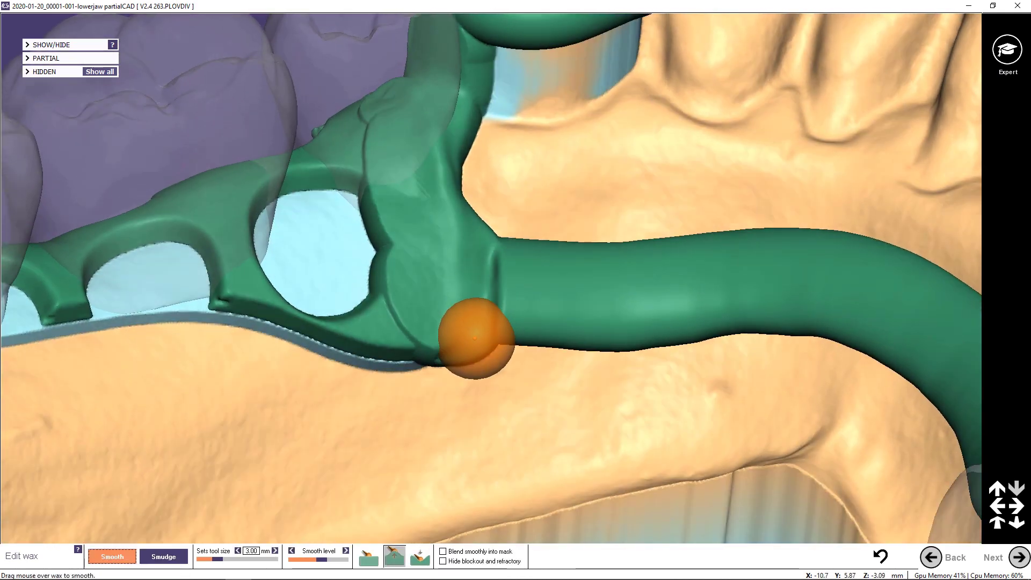
{"action": "scroll", "coordinate": [475, 338], "scroll_direction": "down", "scroll_amount": 1, "text": "ctrl"}
{"action": "mouse_move", "coordinate": [476, 344]}
{"action": "left_mouse_down"}
{"action": "mouse_move", "coordinate": [483, 233]}
{"action": "mouse_move", "coordinate": [472, 329]}
{"action": "left_mouse_up"}
{"action": "scroll", "coordinate": [472, 330], "scroll_direction": "up", "scroll_amount": 3}
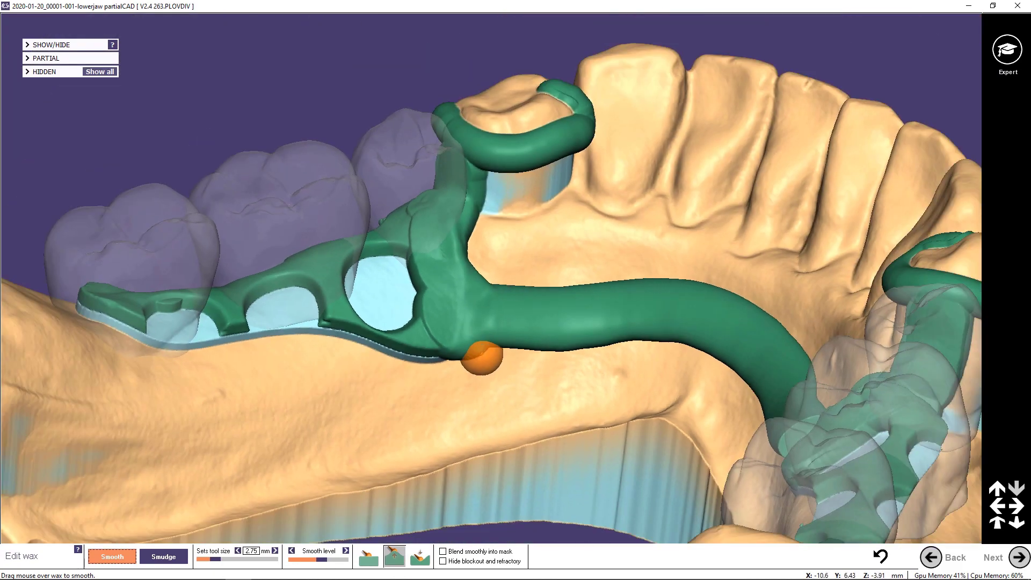
- Smooth the right junction between lingual bar, mesh and minor connector with tool sizes between 2.25 and 4.00 mm, ending in the initial smoothing mode
{"action": "mouse_move", "coordinate": [482, 355]}
{"action": "right_mouse_down"}
{"action": "mouse_move", "coordinate": [438, 349]}
{"action": "mouse_move", "coordinate": [472, 301]}
{"action": "mouse_move", "coordinate": [553, 336]}
{"action": "mouse_move", "coordinate": [597, 376]}
{"action": "right_mouse_up"}
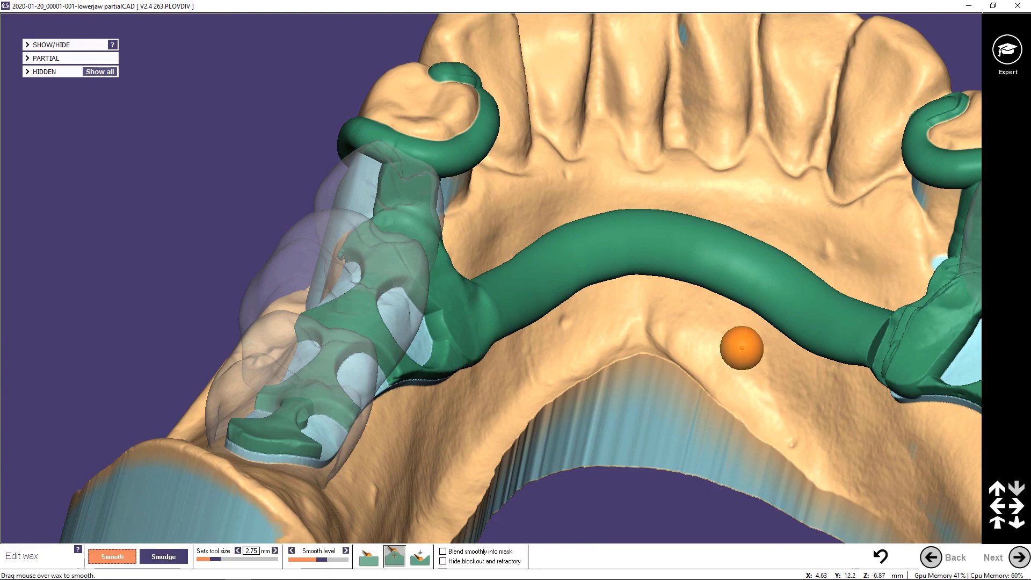
{"action": "middle_click", "coordinate": [877, 327]}
{"action": "mouse_move", "coordinate": [514, 325]}
{"action": "right_mouse_down"}
{"action": "mouse_move", "coordinate": [556, 258]}
{"action": "mouse_move", "coordinate": [519, 308]}
{"action": "right_mouse_up"}
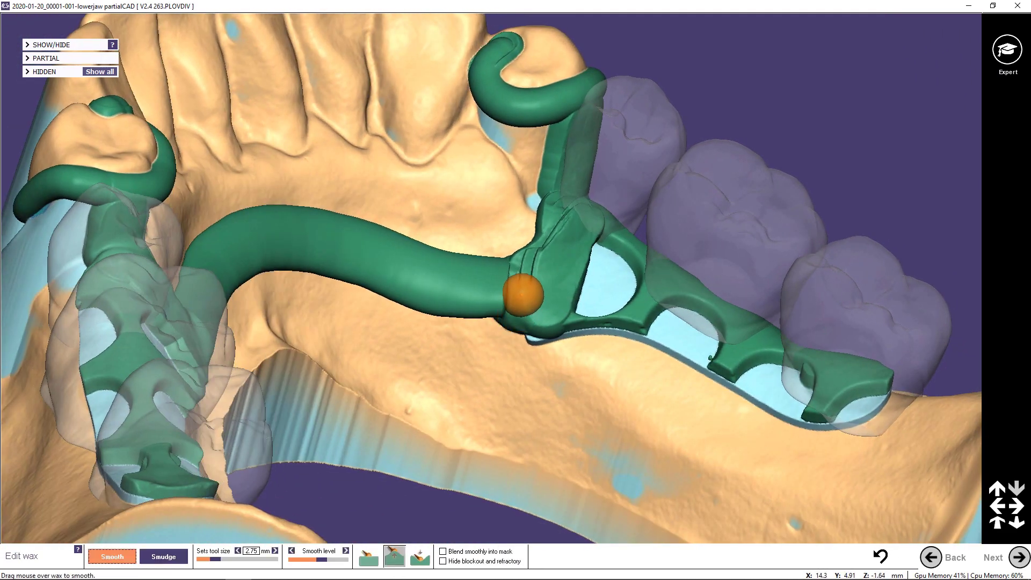
{"action": "scroll", "coordinate": [522, 261], "scroll_direction": "up", "scroll_amount": 2}
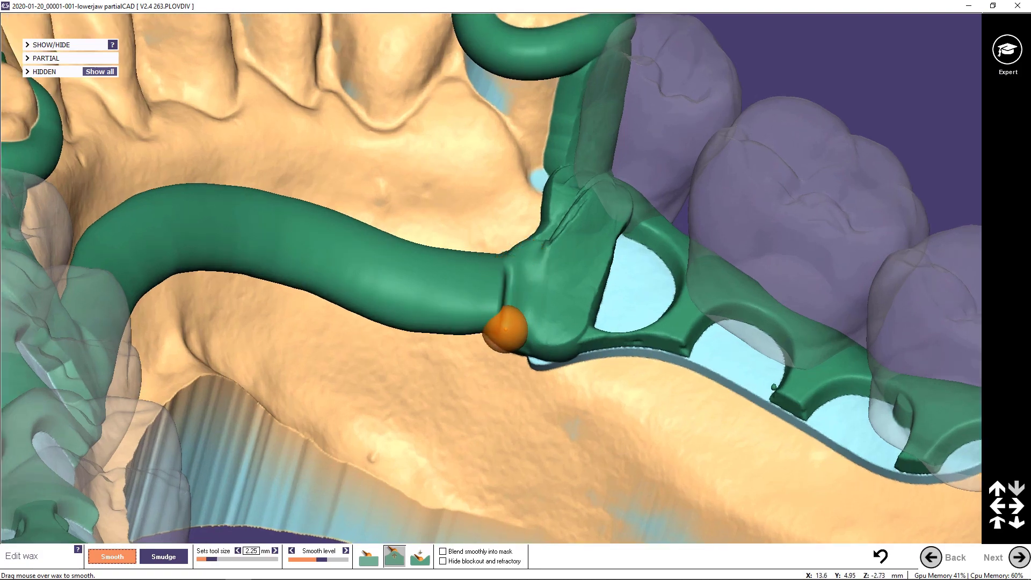
{"action": "mouse_move", "coordinate": [521, 303]}
{"action": "right_mouse_down"}
{"action": "mouse_move", "coordinate": [526, 331]}
{"action": "mouse_move", "coordinate": [530, 300]}
{"action": "right_mouse_up"}
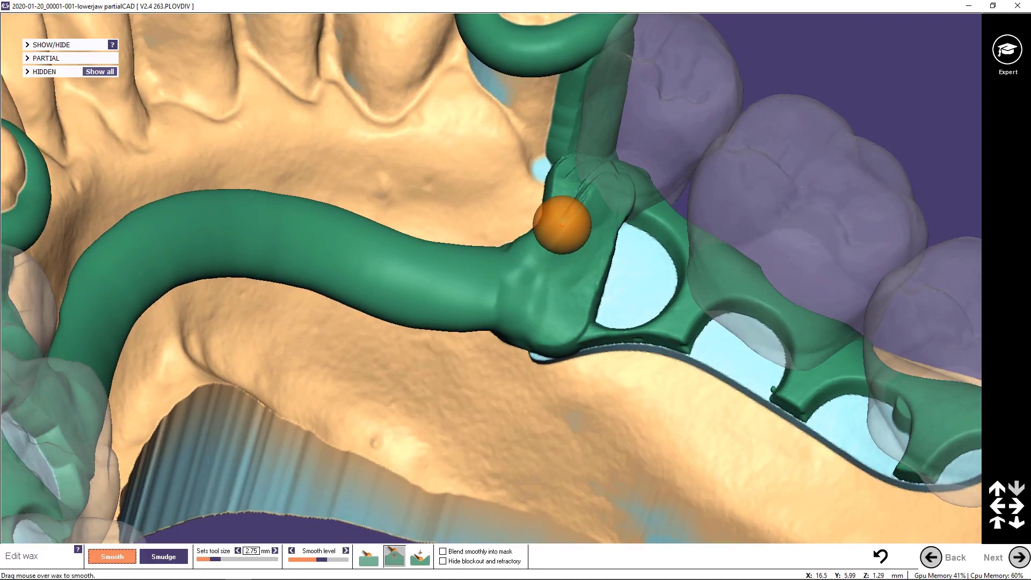
{"action": "mouse_move", "coordinate": [596, 180]}
{"action": "right_mouse_down"}
{"action": "mouse_move", "coordinate": [590, 192]}
{"action": "mouse_move", "coordinate": [637, 141]}
{"action": "right_mouse_up"}
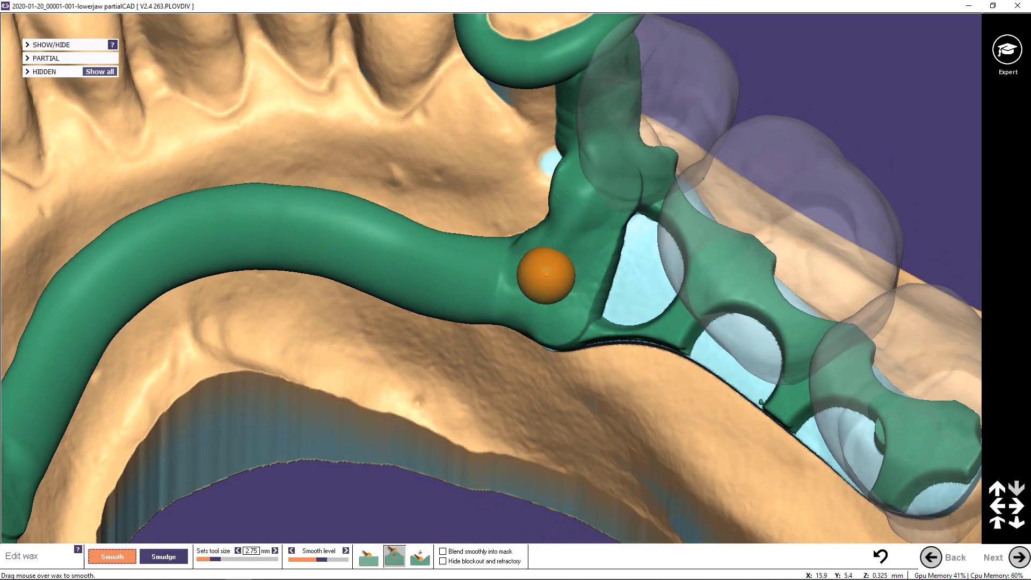
{"action": "left_click", "coordinate": [368, 555]}
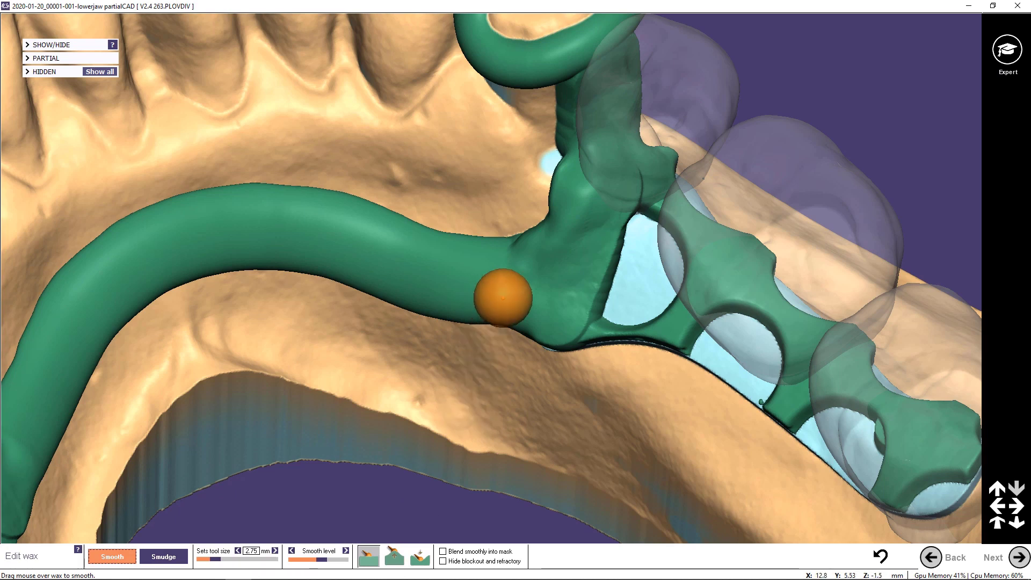
{"action": "right_click_drag", "start_coordinate": [543, 302], "coordinate": [532, 307]}
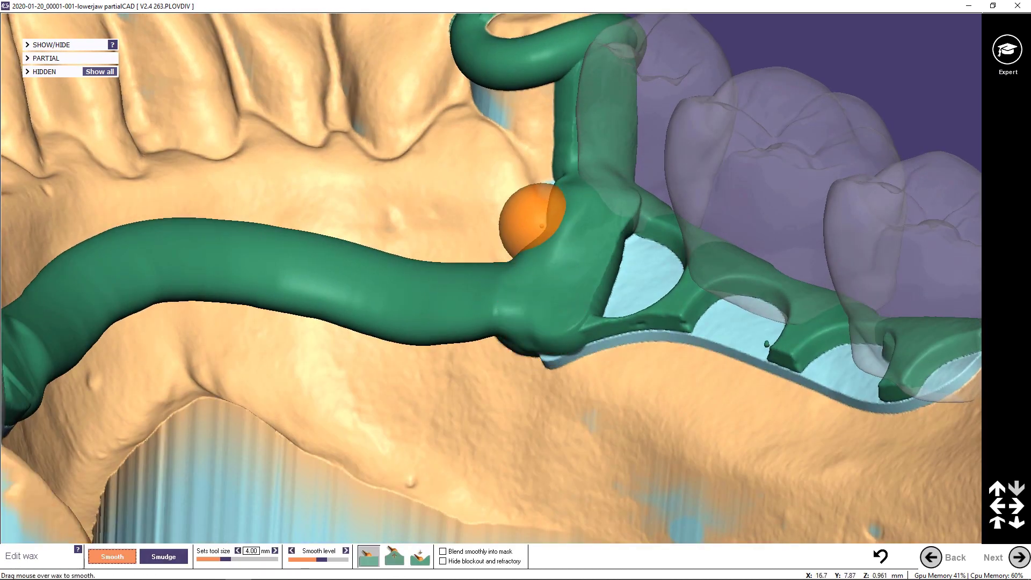
- Reduce the tool size to 3.00 mm and smooth the right minor connector between the clasp and lingual bar
{"action": "scroll", "coordinate": [571, 172], "scroll_direction": "down", "scroll_amount": 4, "text": "shift"}
{"action": "mouse_move", "coordinate": [589, 168]}
{"action": "right_mouse_down"}
{"action": "mouse_move", "coordinate": [604, 173]}
{"action": "mouse_move", "coordinate": [608, 193]}
{"action": "right_mouse_up"}
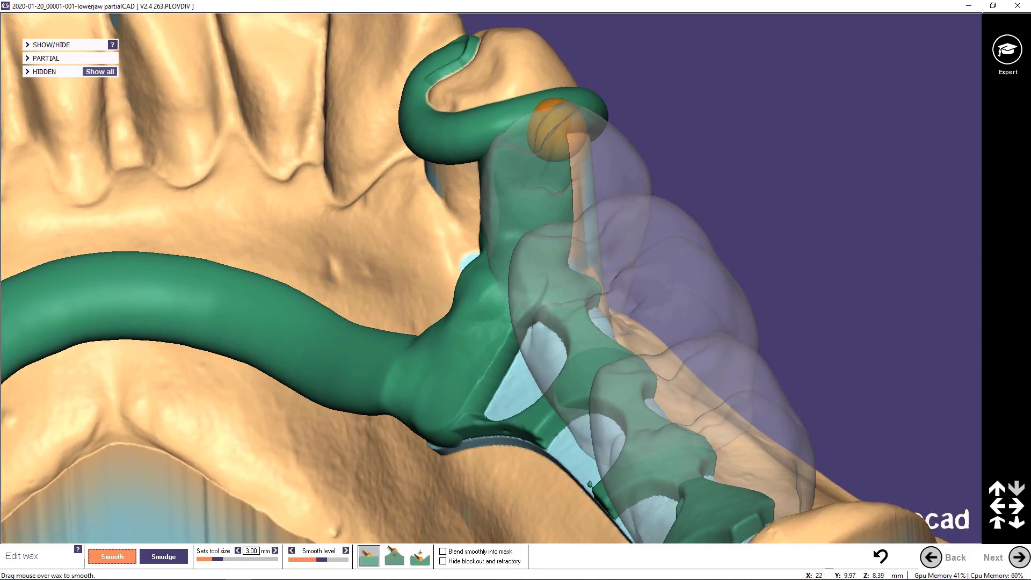
{"action": "right_click_drag", "start_coordinate": [533, 193], "coordinate": [529, 226]}
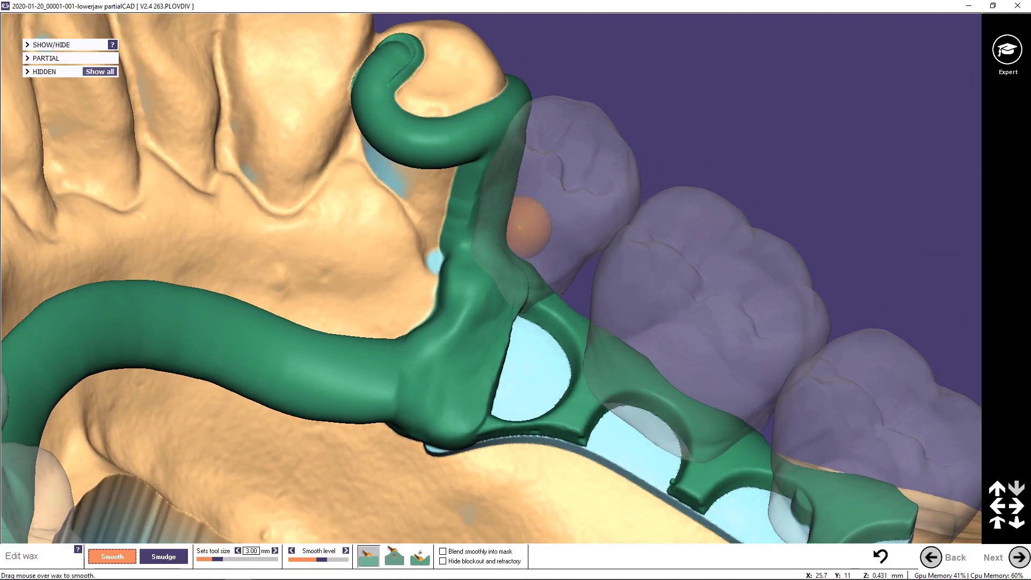
{"action": "scroll", "coordinate": [475, 298], "scroll_direction": "down", "scroll_amount": 3}
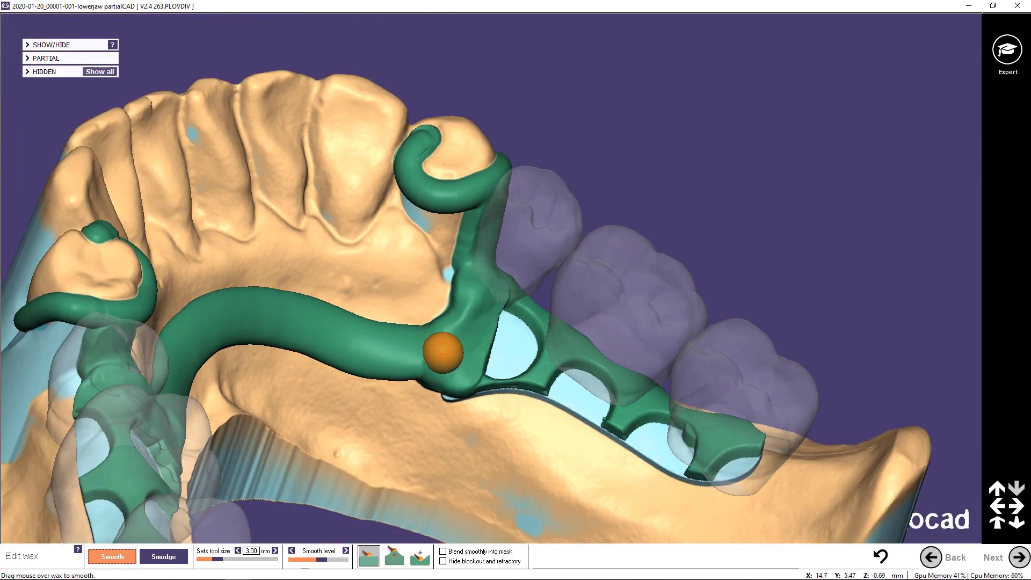
- Smooth the left end of the lingual bar where it joins the mesh with the 4.00 mm tool
{"action": "right_click_drag", "start_coordinate": [283, 361], "coordinate": [181, 381]}
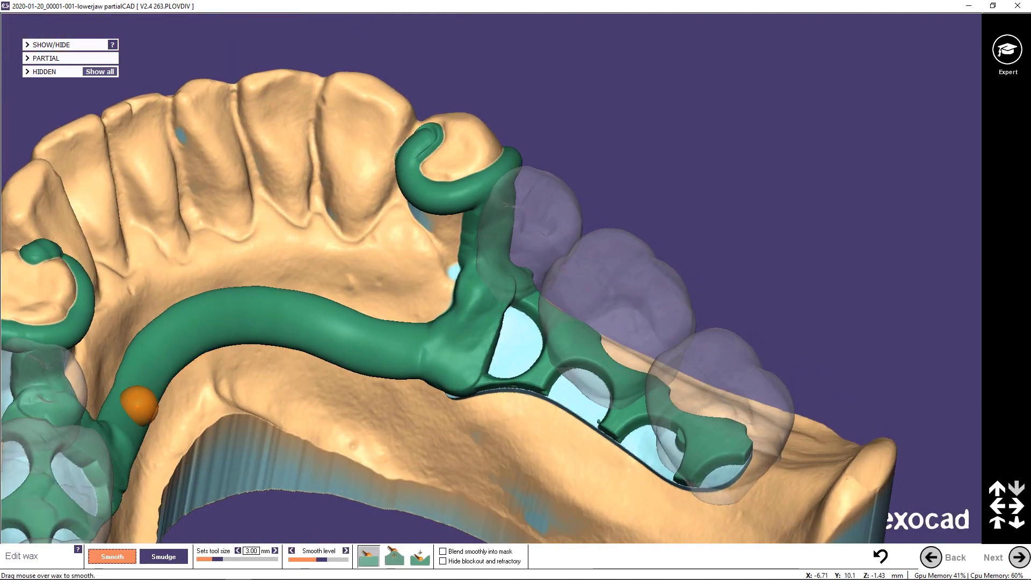
{"action": "middle_click", "coordinate": [141, 406]}
{"action": "mouse_move", "coordinate": [454, 293]}
{"action": "right_mouse_down"}
{"action": "mouse_move", "coordinate": [376, 247]}
{"action": "mouse_move", "coordinate": [381, 328]}
{"action": "mouse_move", "coordinate": [452, 249]}
{"action": "right_mouse_up"}
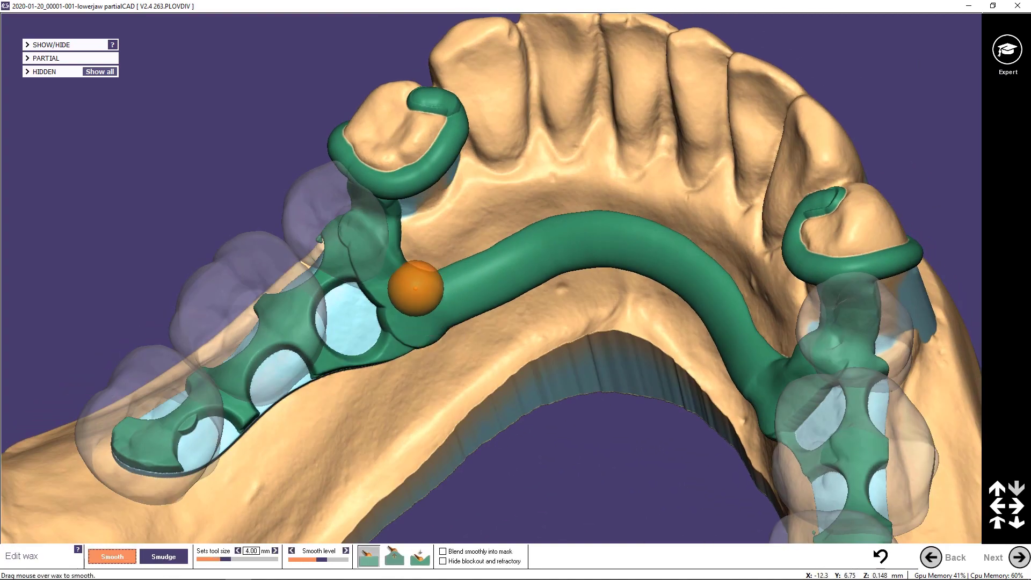
{"action": "right_click_drag", "start_coordinate": [361, 267], "coordinate": [387, 172]}
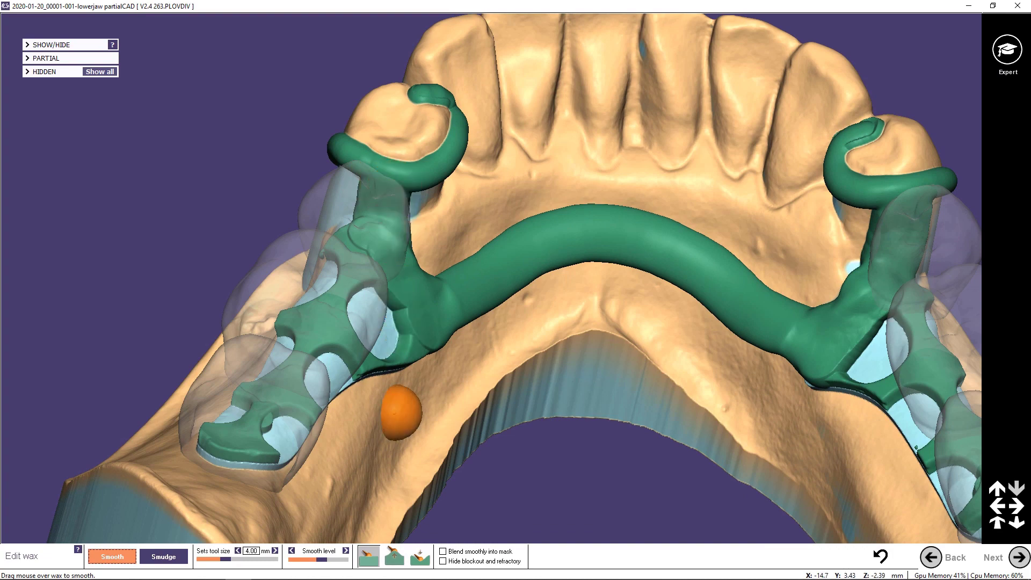
{"action": "scroll", "coordinate": [448, 105], "scroll_direction": "down", "scroll_amount": 3}
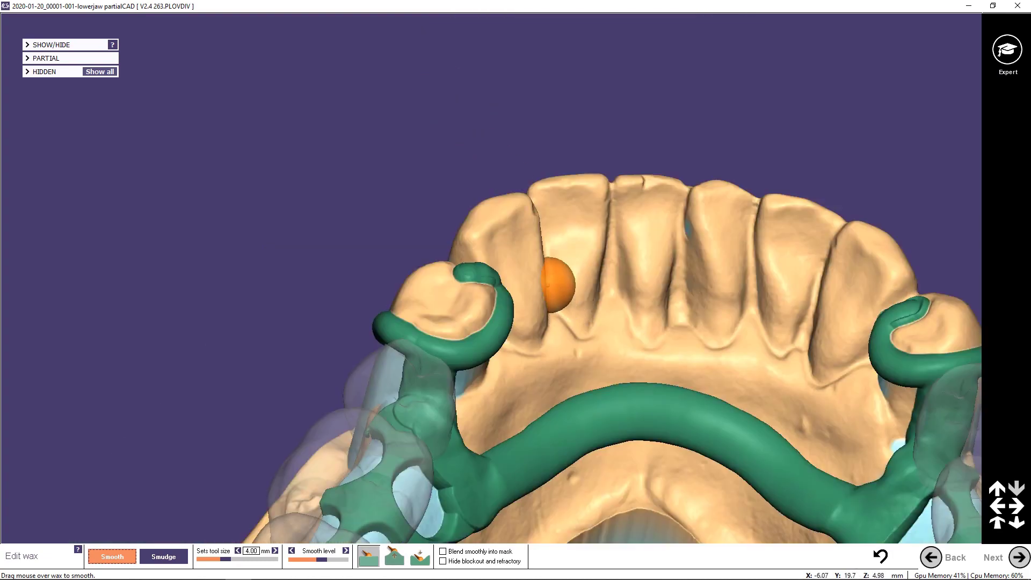
- Switch to the third smoothing mode and slightly hollow the tip of the left rest with tool sizes of 2.50 and 2.25 mm
{"action": "right_click_drag", "start_coordinate": [557, 279], "coordinate": [472, 246]}
{"action": "scroll", "coordinate": [472, 245], "scroll_direction": "up", "scroll_amount": 5}
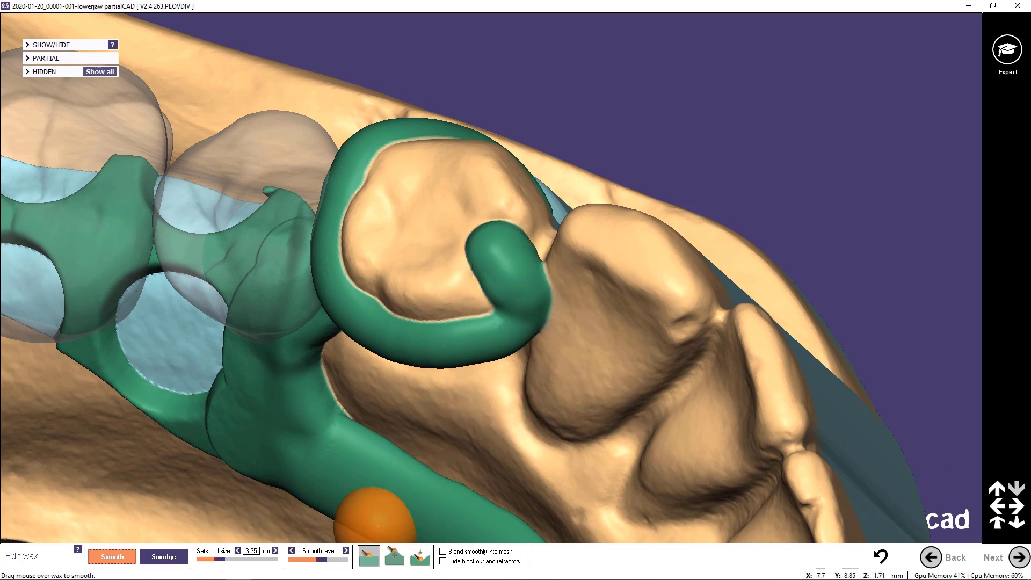
{"action": "left_click", "coordinate": [420, 557]}
{"action": "scroll", "coordinate": [496, 246], "scroll_direction": "down", "scroll_amount": 3, "text": "ctrl"}
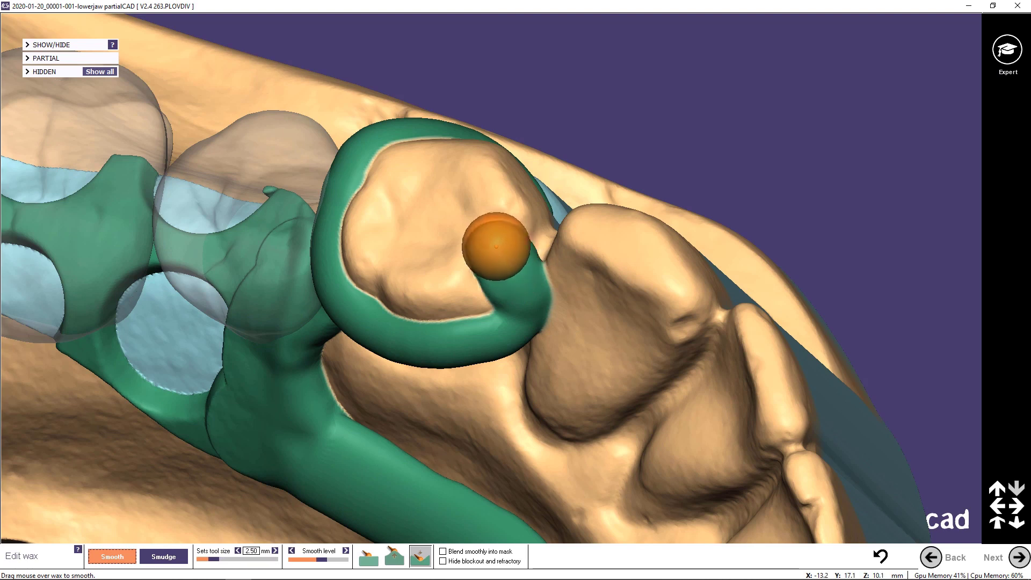
{"action": "left_click", "coordinate": [495, 247]}
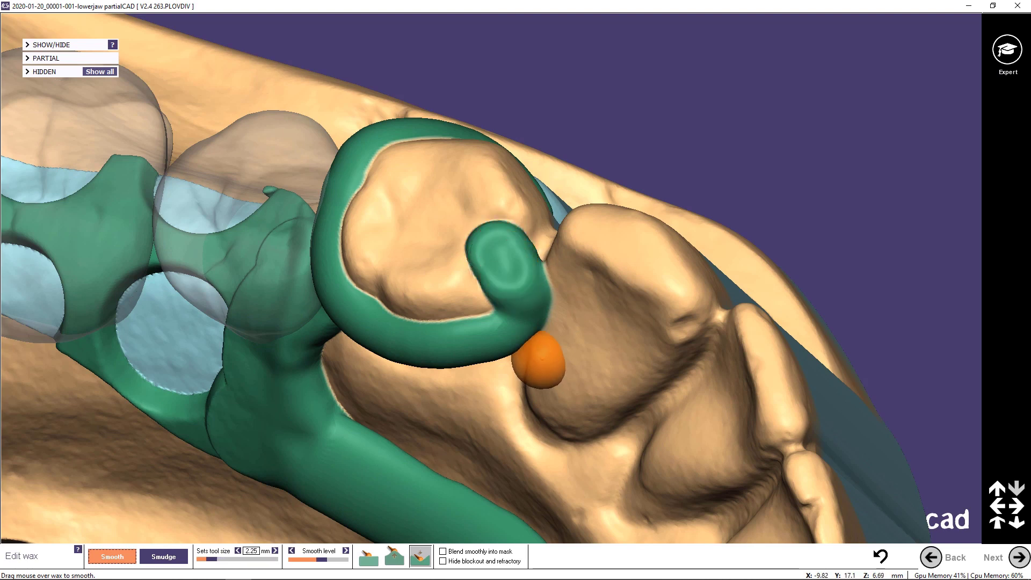
{"action": "right_click_drag", "start_coordinate": [545, 343], "coordinate": [546, 342]}
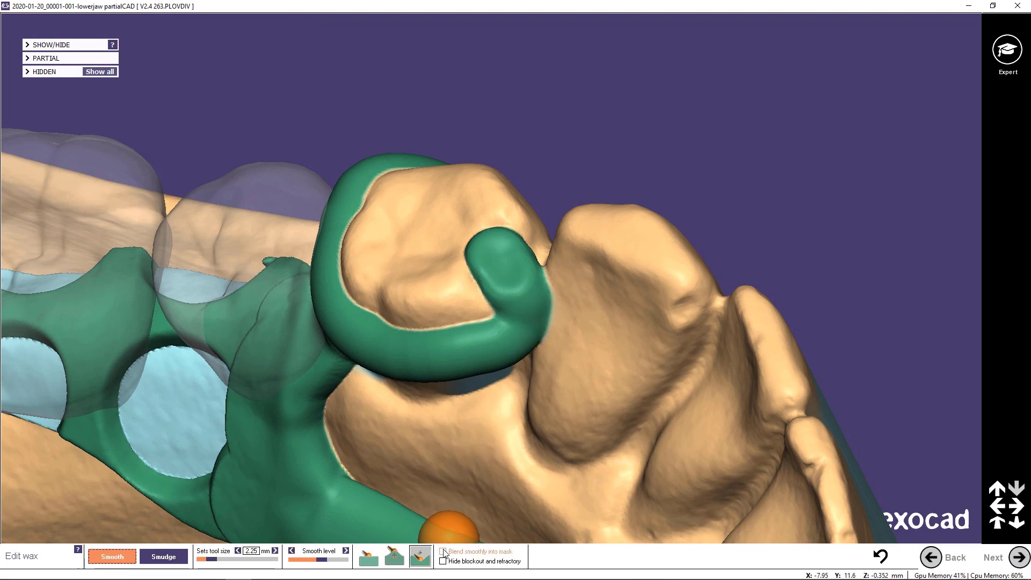
- Return to the first smoothing mode with Blend smoothly into mask enabled and smooth the left rest's edges with 1.25 to 1.75 mm tool sizes
{"action": "left_click", "coordinate": [374, 560]}
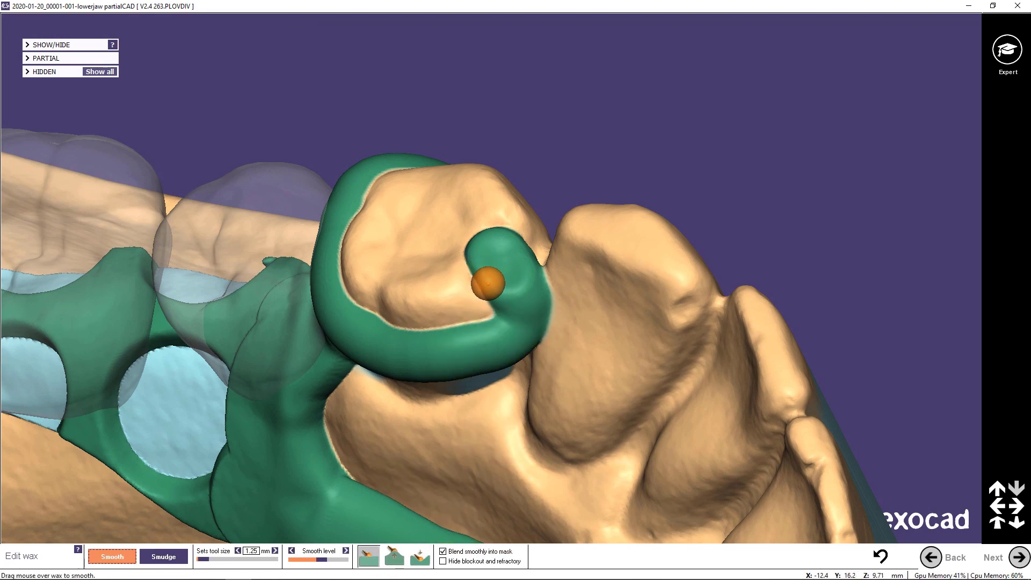
{"action": "right_click_drag", "start_coordinate": [482, 216], "coordinate": [485, 237]}
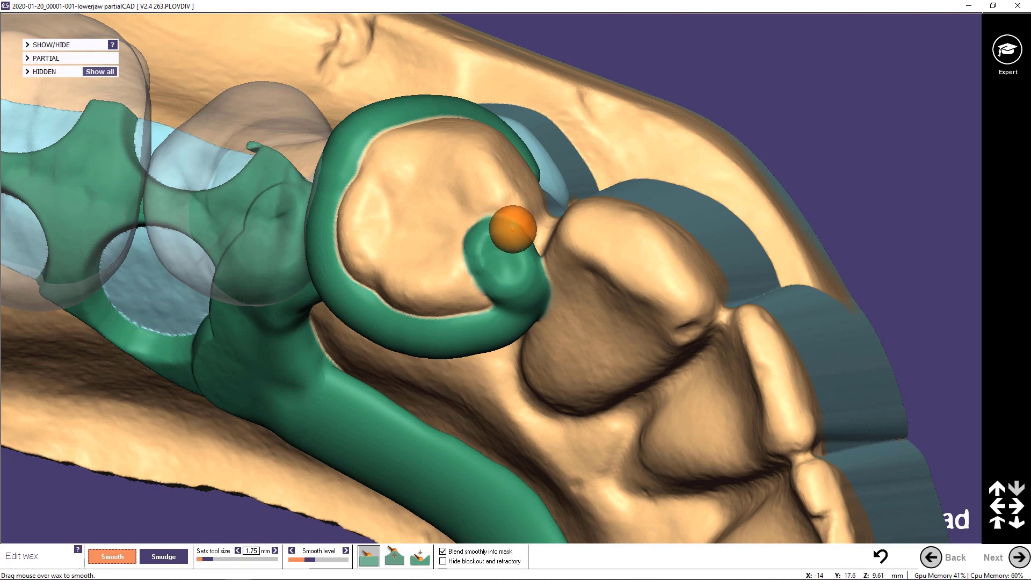
{"action": "right_click_drag", "start_coordinate": [522, 285], "coordinate": [524, 290]}
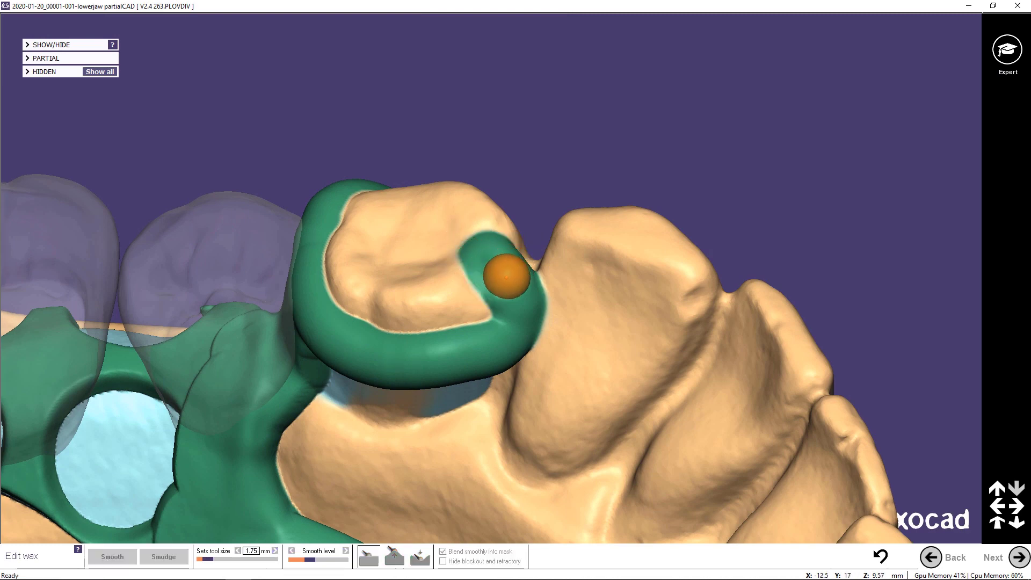
{"action": "right_click_drag", "start_coordinate": [505, 274], "coordinate": [499, 276]}
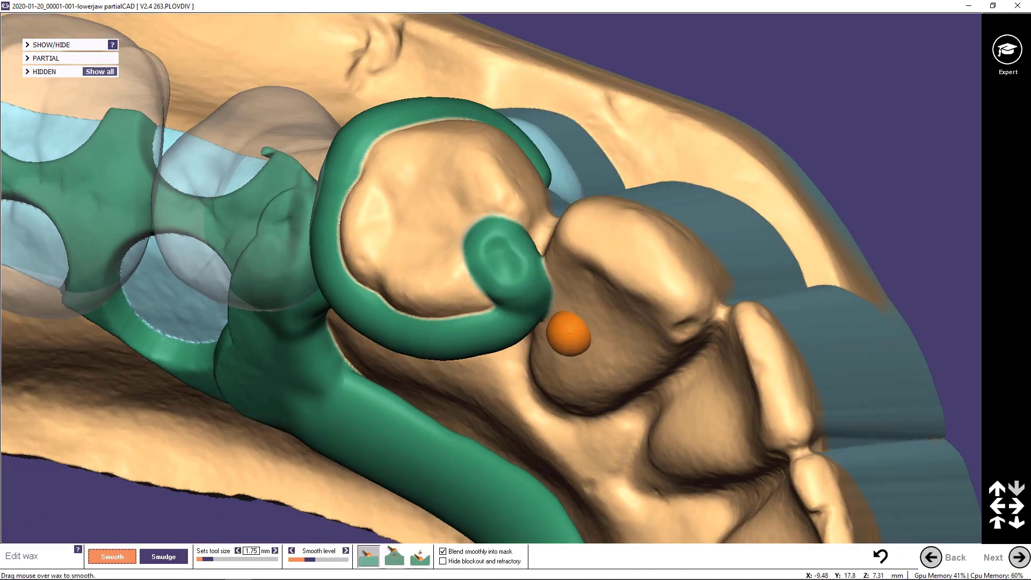
{"action": "right_click_drag", "start_coordinate": [566, 332], "coordinate": [572, 325]}
- Blend the edges of the right rest smoothly into the tooth surface with the 1.75 mm tool
{"action": "scroll", "coordinate": [612, 306], "scroll_direction": "down", "scroll_amount": 3}
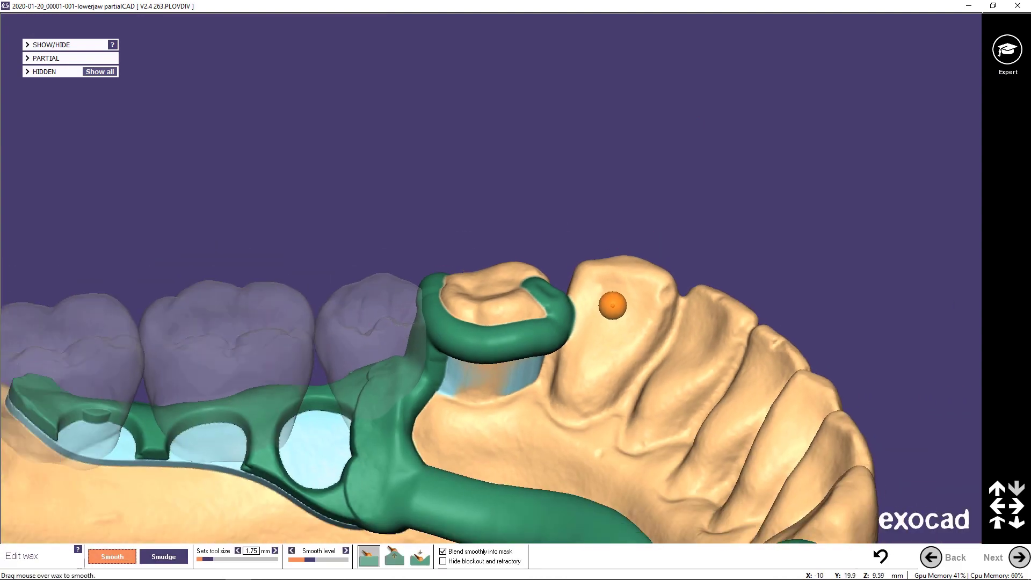
{"action": "right_click_drag", "start_coordinate": [717, 441], "coordinate": [684, 400]}
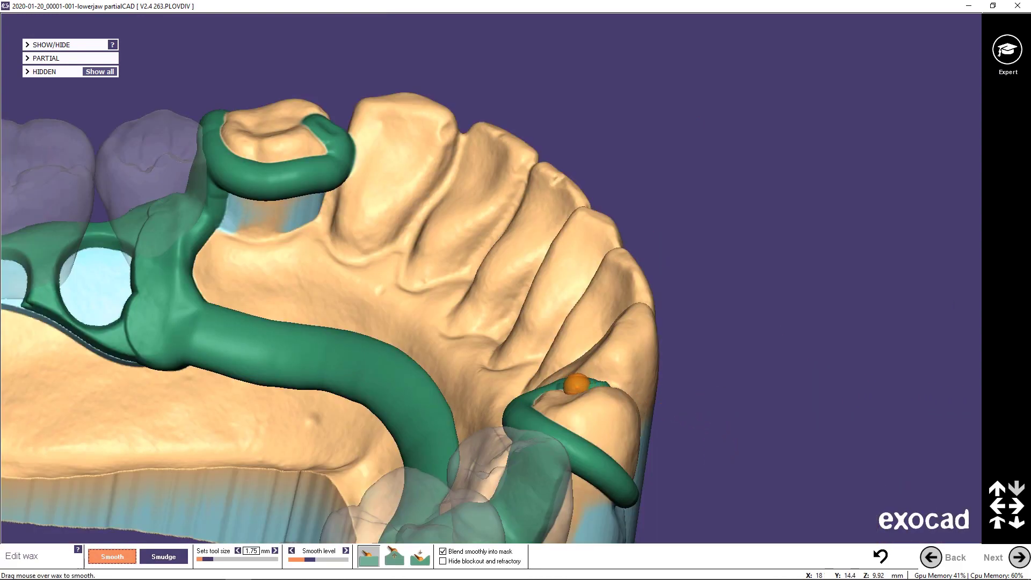
{"action": "right_click_drag", "start_coordinate": [576, 384], "coordinate": [591, 313]}
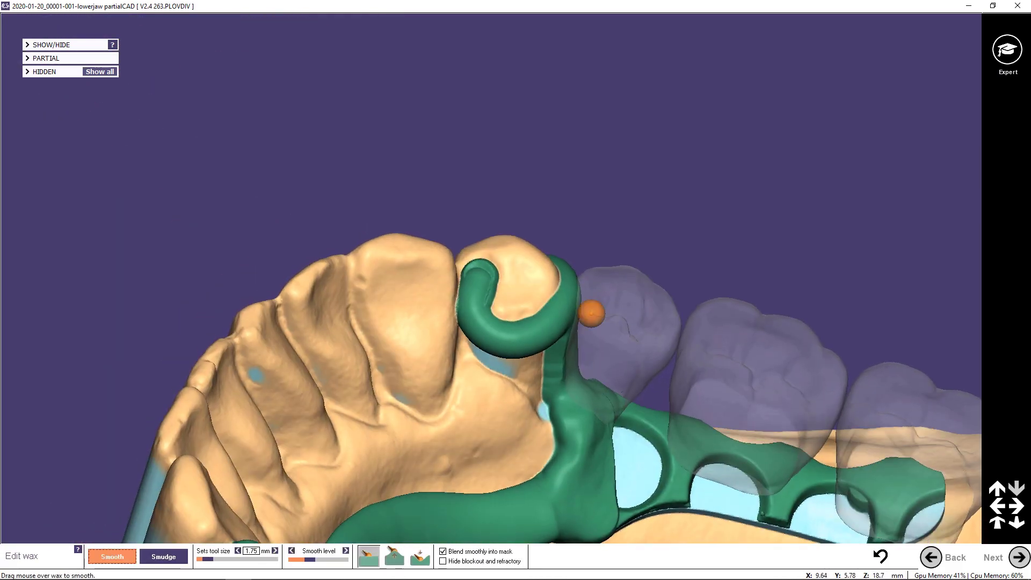
{"action": "scroll", "coordinate": [591, 314], "scroll_direction": "up", "scroll_amount": 2}
{"action": "scroll", "coordinate": [460, 297], "scroll_direction": "up", "scroll_amount": 2}
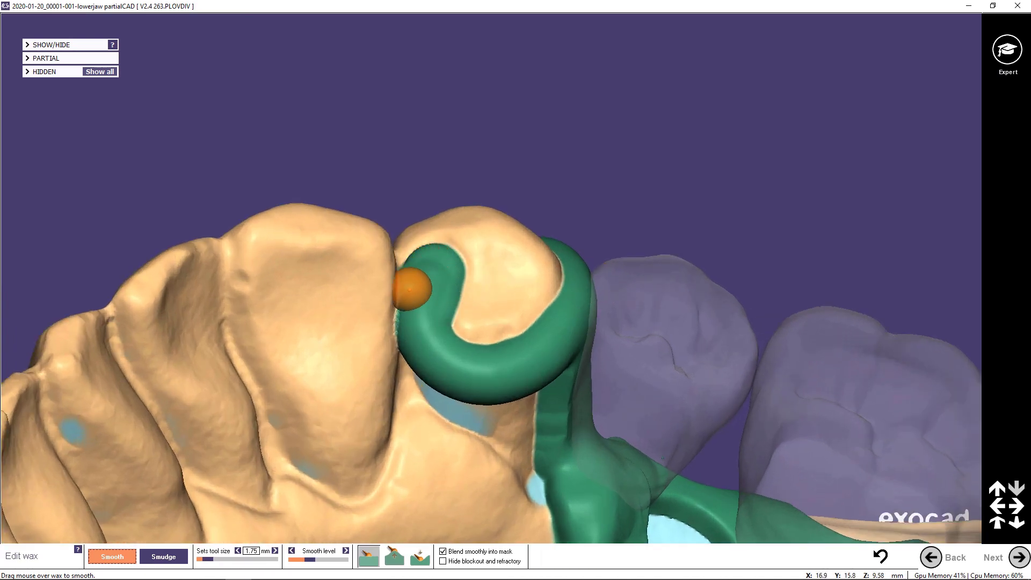
{"action": "mouse_move", "coordinate": [415, 318]}
{"action": "right_mouse_down"}
{"action": "mouse_move", "coordinate": [419, 359]}
{"action": "mouse_move", "coordinate": [416, 322]}
{"action": "right_mouse_up"}
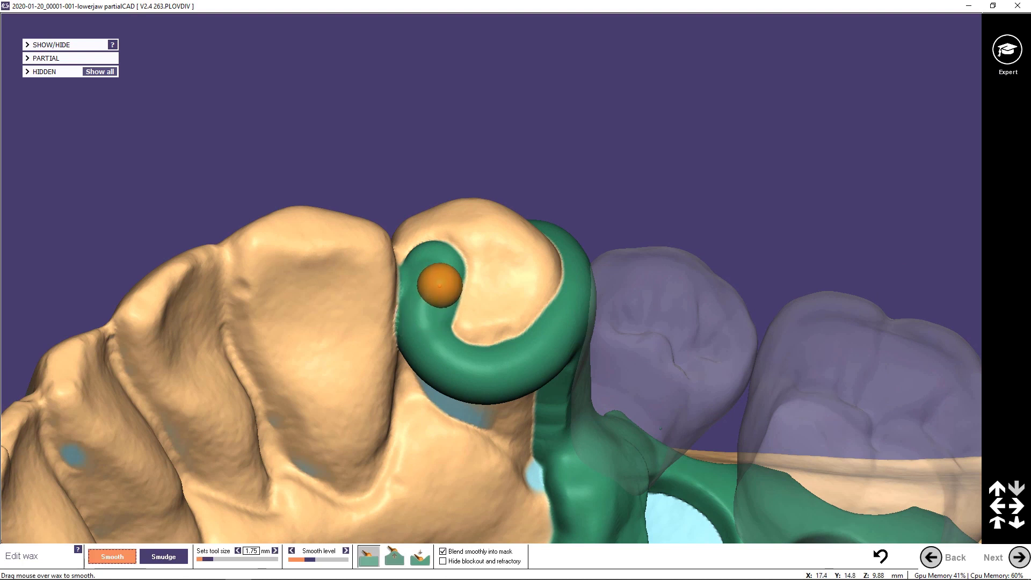
- Switch to the third smoothing mode, enlarge the tool to 2.25 mm, and smooth along the top of the right rest
{"action": "left_click", "coordinate": [420, 557]}
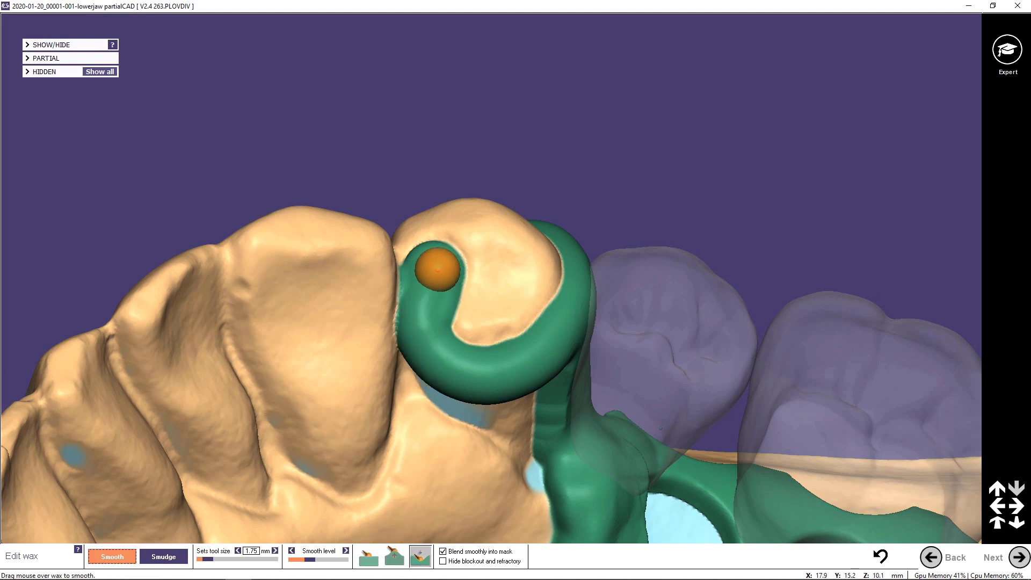
{"action": "scroll", "coordinate": [438, 270], "scroll_direction": "up", "scroll_amount": 2, "text": "ctrl"}
{"action": "left_click_drag", "start_coordinate": [430, 268], "coordinate": [424, 320]}
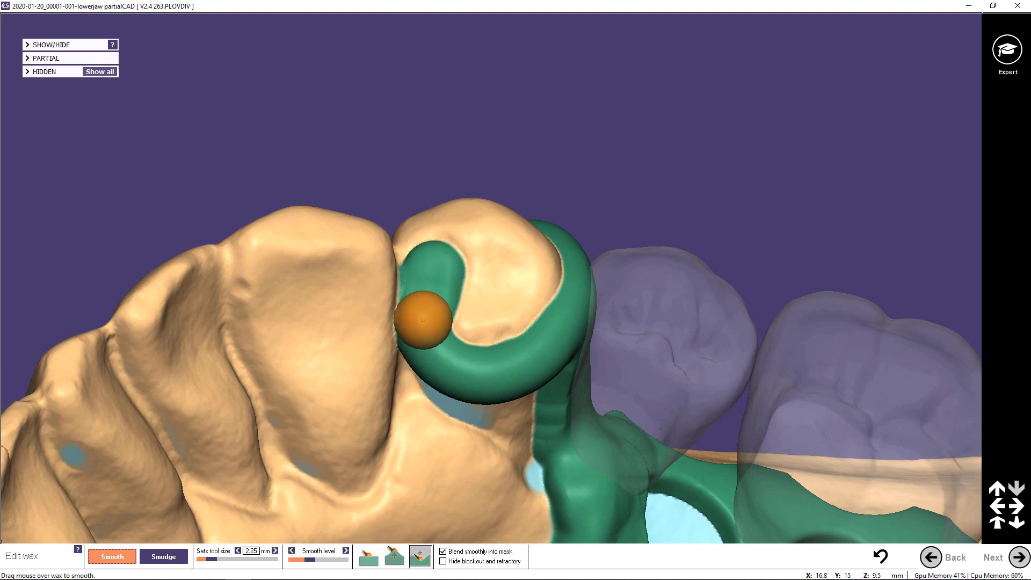
{"action": "right_click_drag", "start_coordinate": [426, 421], "coordinate": [475, 430]}
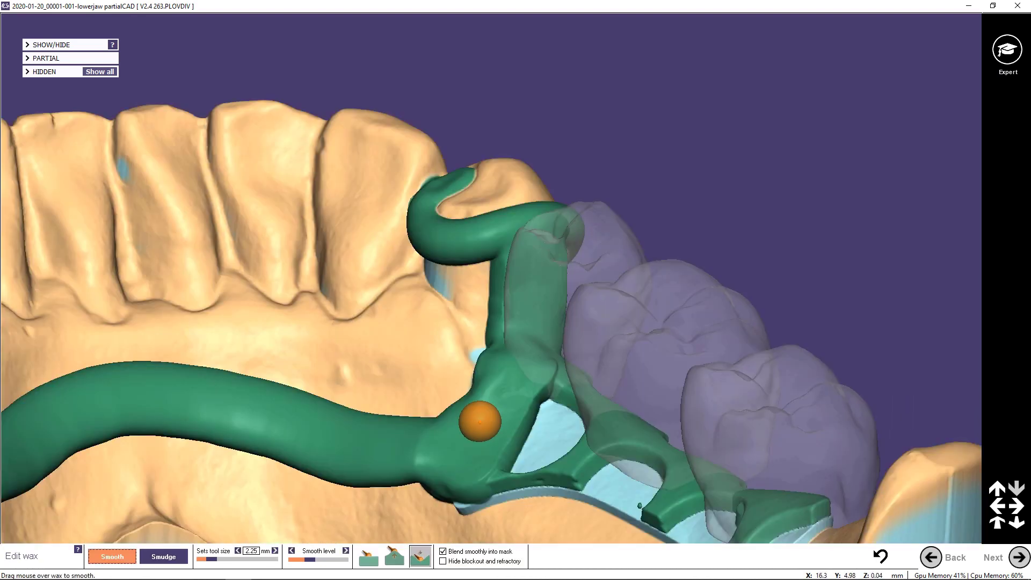
- Show the whole model from above and switch from the wizard to expert mode
{"action": "scroll", "coordinate": [479, 422], "scroll_direction": "down", "scroll_amount": 5}
{"action": "right_click_drag", "start_coordinate": [465, 417], "coordinate": [455, 443]}
{"action": "left_click", "coordinate": [1018, 491]}
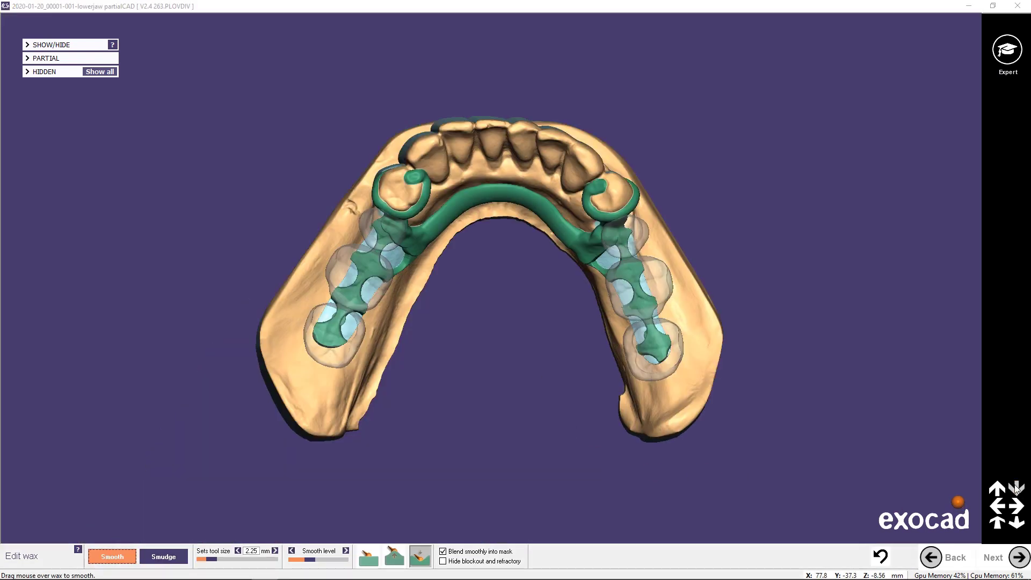
{"action": "left_click", "coordinate": [1003, 55]}
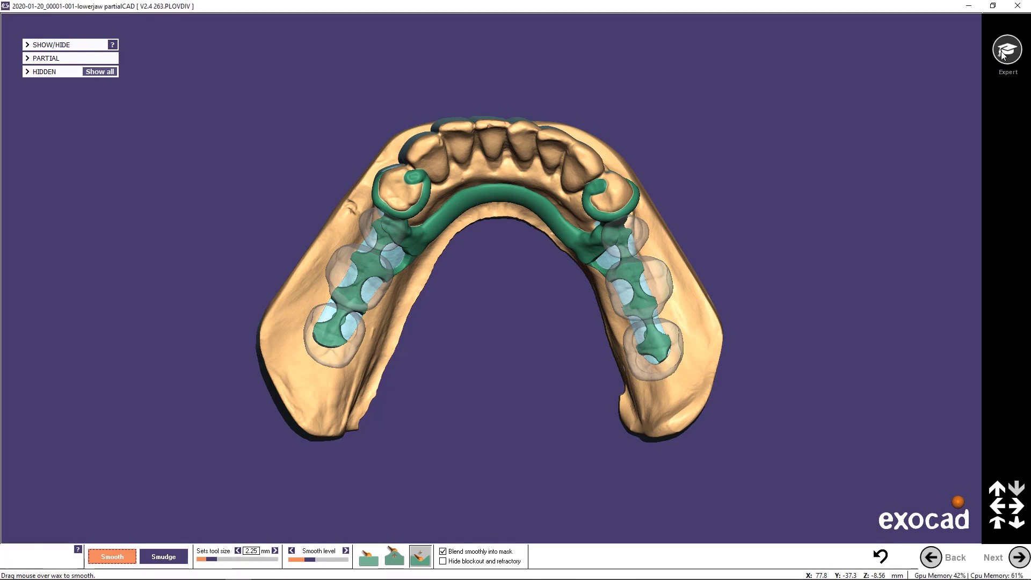
- Draw a new curve down the left minor connector, from below the clasp to the lower edge of the lingual bar junction
{"action": "left_click", "coordinate": [995, 64]}
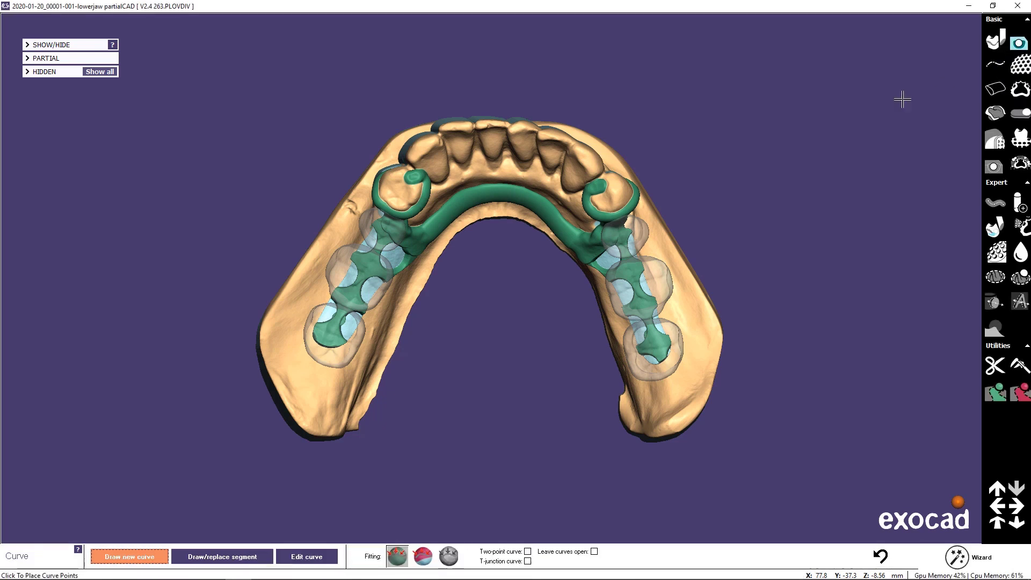
{"action": "middle_click_drag", "start_coordinate": [424, 238], "coordinate": [513, 342]}
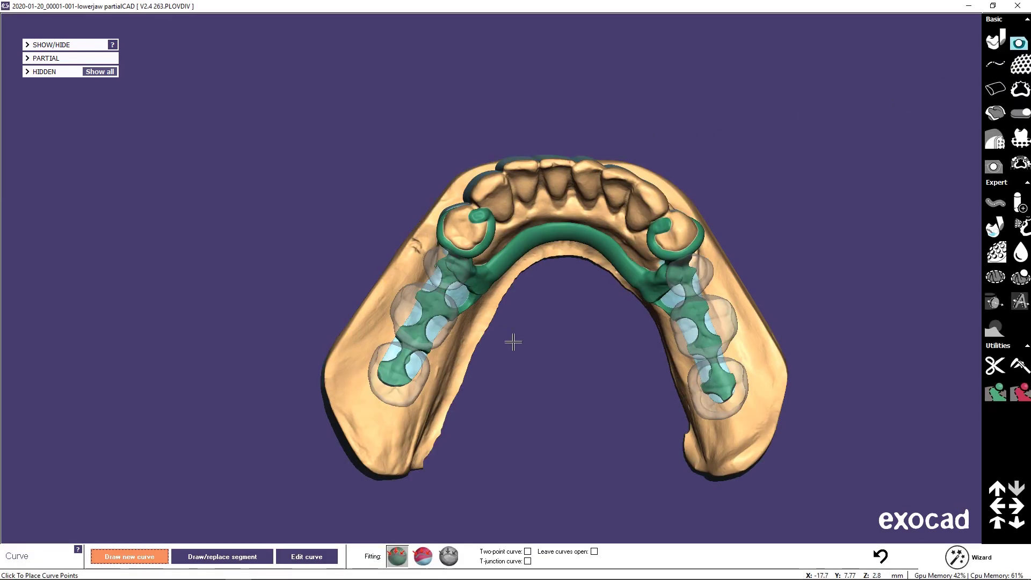
{"action": "right_click_drag", "start_coordinate": [530, 436], "coordinate": [531, 426]}
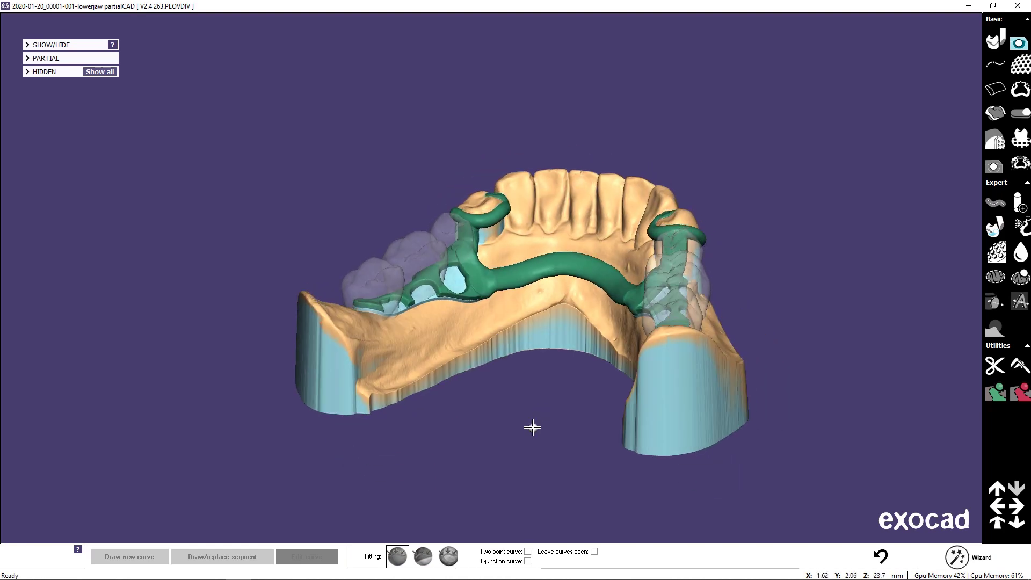
{"action": "scroll", "coordinate": [486, 310], "scroll_direction": "up", "scroll_amount": 6}
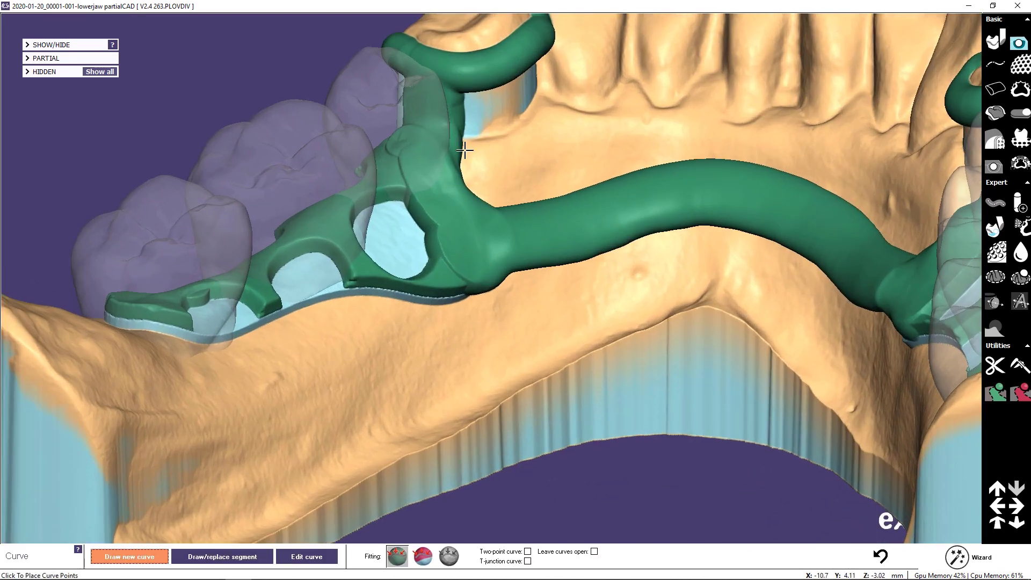
{"action": "mouse_move", "coordinate": [441, 92]}
{"action": "right_mouse_down"}
{"action": "mouse_move", "coordinate": [460, 92]}
{"action": "mouse_move", "coordinate": [453, 88]}
{"action": "right_mouse_up"}
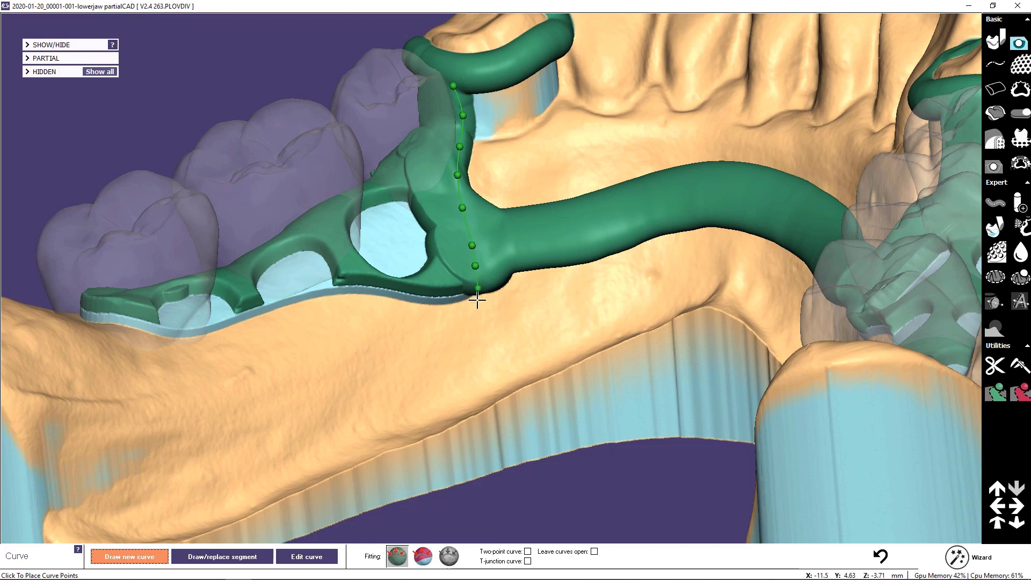
{"action": "scroll", "coordinate": [546, 314], "scroll_direction": "down", "scroll_amount": 2}
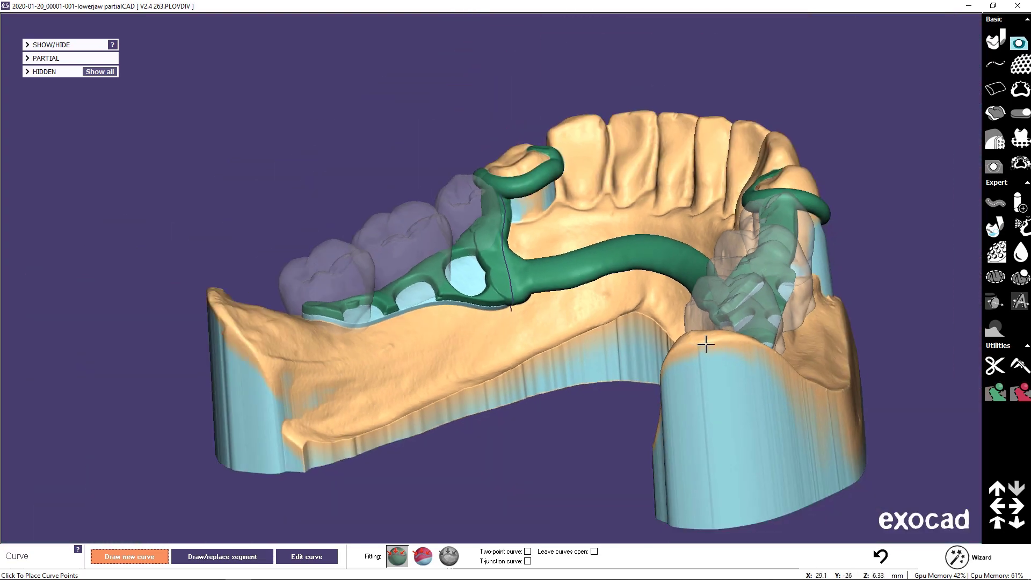
- Draw a matching curve down the right minor connector, from below the clasp to the lower edge of the bar junction
{"action": "right_click_drag", "start_coordinate": [745, 340], "coordinate": [772, 254]}
{"action": "scroll", "coordinate": [737, 155], "scroll_direction": "up", "scroll_amount": 5}
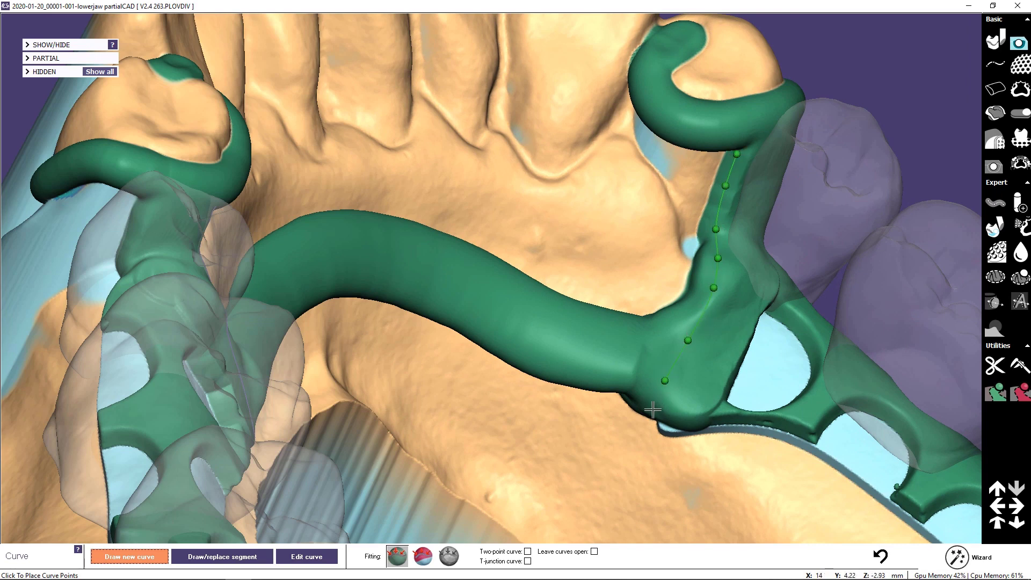
{"action": "scroll", "coordinate": [649, 433], "scroll_direction": "down", "scroll_amount": 5}
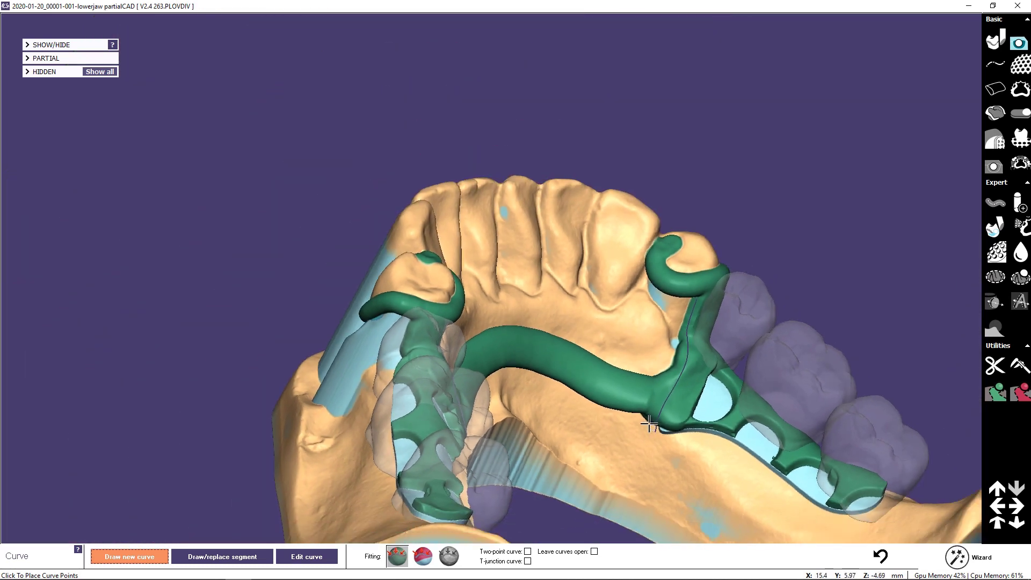
- Add pipes with a 1.000 mm start diameter along the two new curves as finish lines and return to the wizard
{"action": "left_click", "coordinate": [1018, 490]}
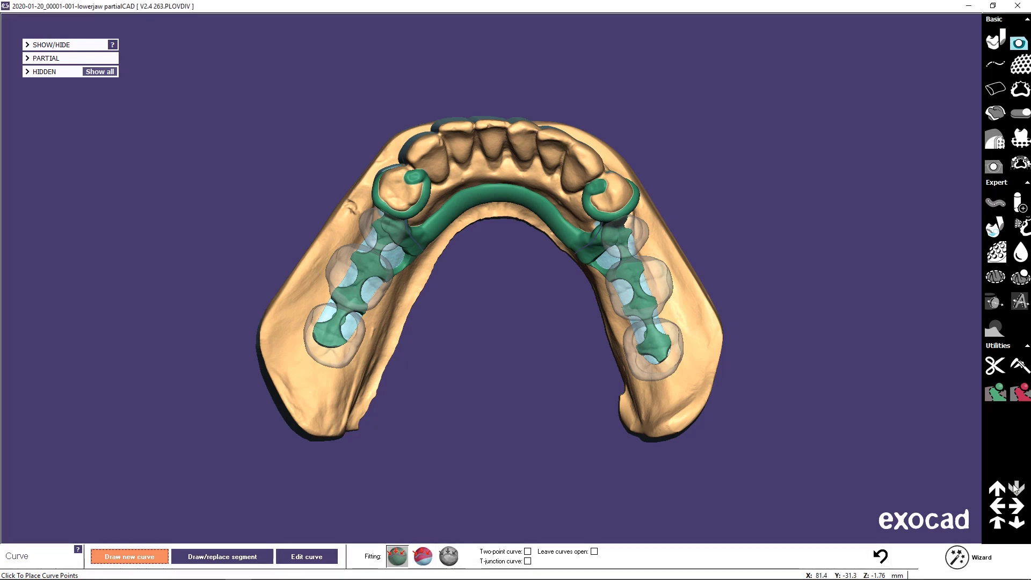
{"action": "left_click", "coordinate": [996, 203]}
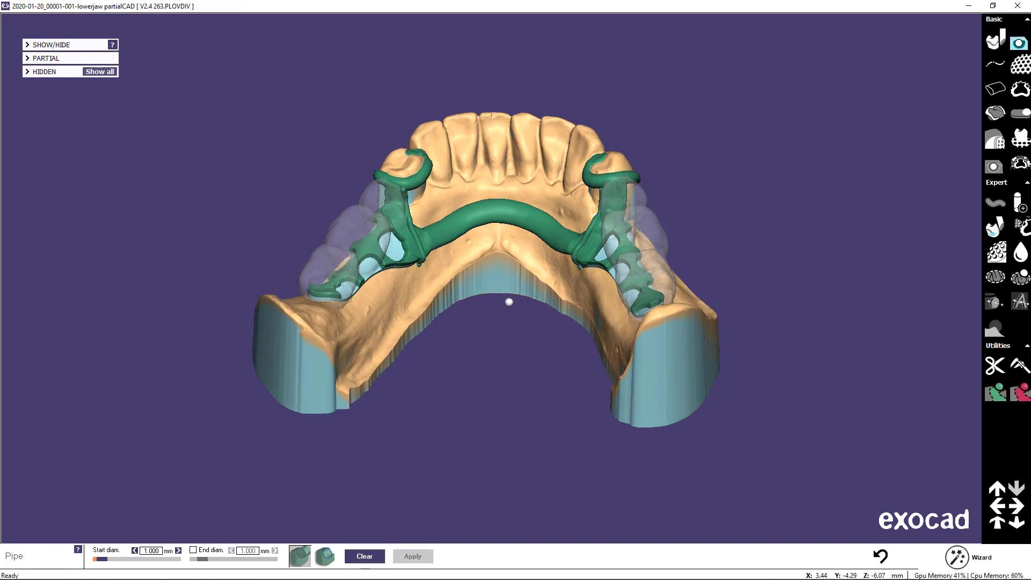
{"action": "left_click", "coordinate": [1020, 489]}
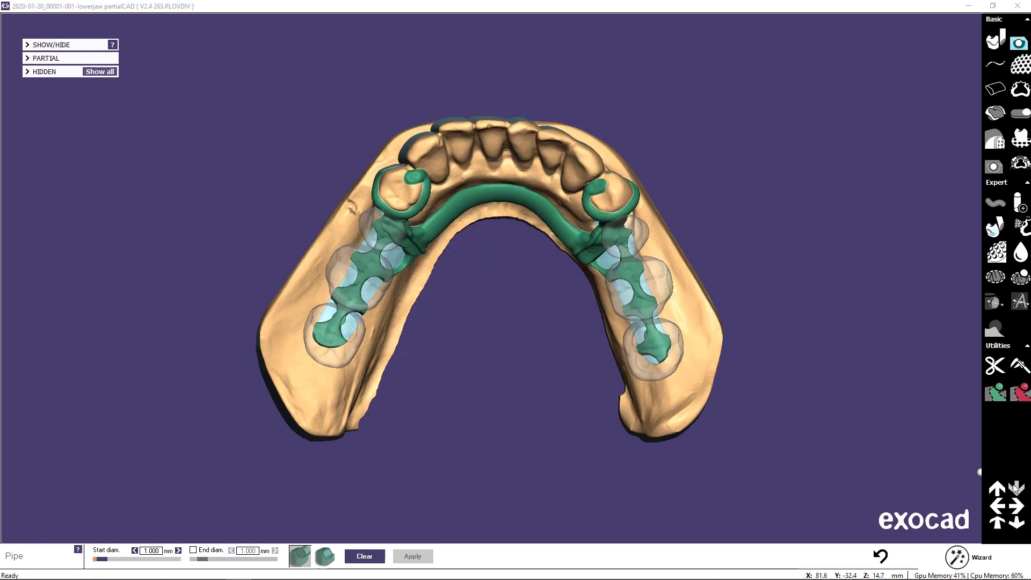
{"action": "left_click", "coordinate": [958, 557]}
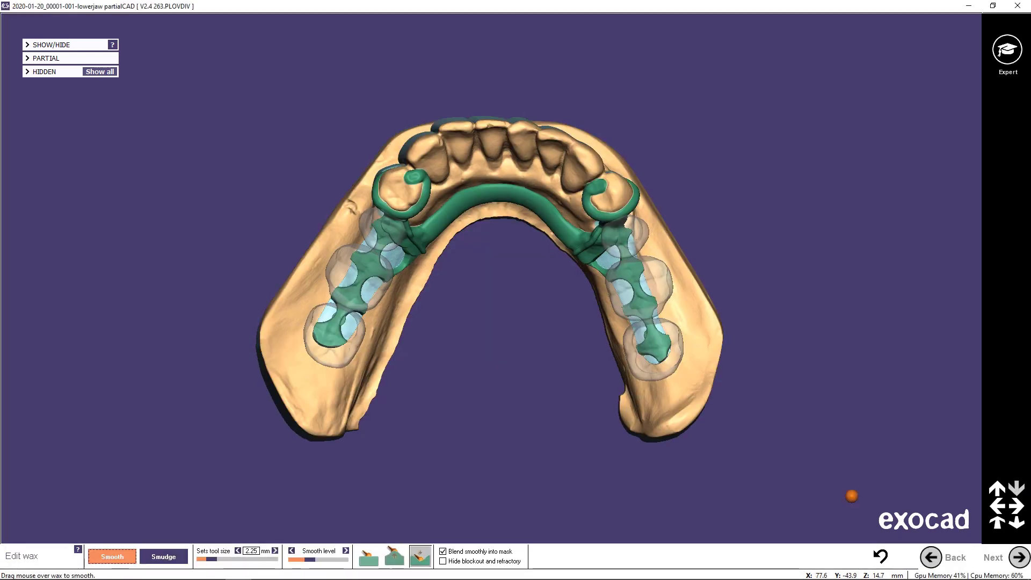
- Switch to the second smoothing mode and blend the upper end of the left finish line into the wax below the clasp
{"action": "right_click_drag", "start_coordinate": [462, 315], "coordinate": [443, 204]}
{"action": "scroll", "coordinate": [444, 205], "scroll_direction": "up", "scroll_amount": 8}
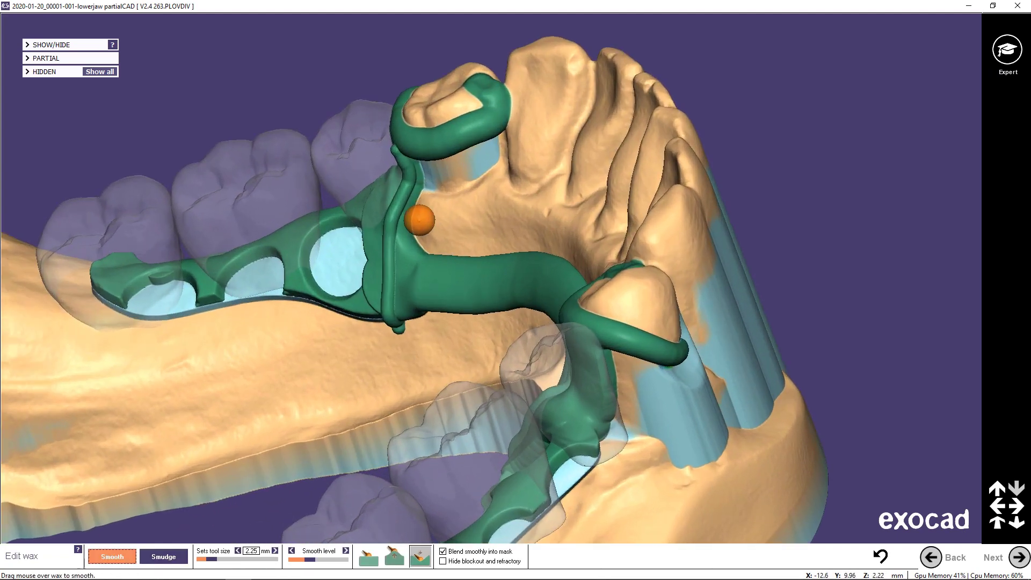
{"action": "scroll", "coordinate": [414, 226], "scroll_direction": "down", "scroll_amount": 3}
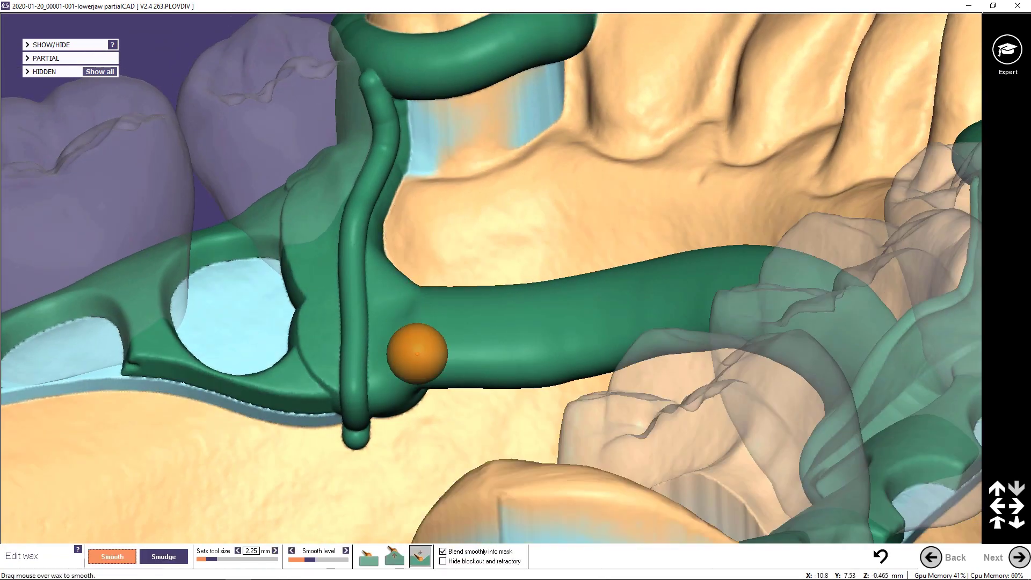
{"action": "left_click", "coordinate": [395, 557]}
{"action": "right_click_drag", "start_coordinate": [361, 115], "coordinate": [472, 253]}
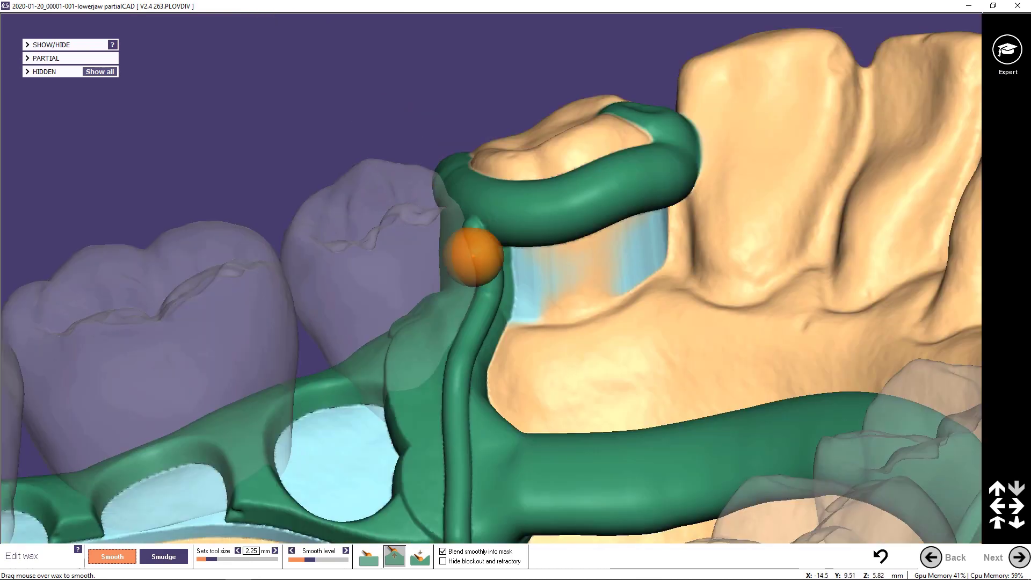
{"action": "mouse_move", "coordinate": [501, 258]}
{"action": "left_mouse_down"}
{"action": "mouse_move", "coordinate": [480, 427]}
{"action": "mouse_move", "coordinate": [490, 421]}
{"action": "mouse_move", "coordinate": [484, 295]}
{"action": "mouse_move", "coordinate": [497, 196]}
{"action": "left_mouse_up"}
- Smooth the left finish line down the minor connector to its lower tip beneath the lingual bar junction
{"action": "middle_click", "coordinate": [486, 440]}
{"action": "scroll", "coordinate": [484, 439], "scroll_direction": "down", "scroll_amount": 1}
{"action": "mouse_move", "coordinate": [497, 195]}
{"action": "right_mouse_down"}
{"action": "mouse_move", "coordinate": [515, 245]}
{"action": "mouse_move", "coordinate": [562, 285]}
{"action": "right_mouse_up"}
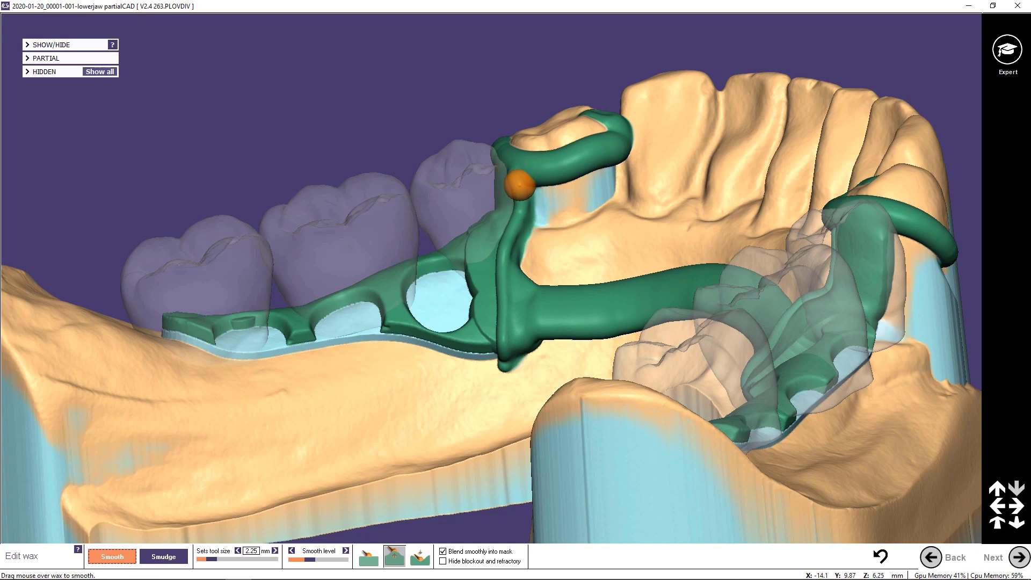
{"action": "right_click_drag", "start_coordinate": [537, 260], "coordinate": [484, 307]}
{"action": "mouse_move", "coordinate": [527, 248]}
{"action": "left_mouse_down"}
{"action": "mouse_move", "coordinate": [530, 230]}
{"action": "mouse_move", "coordinate": [515, 281]}
{"action": "mouse_move", "coordinate": [534, 360]}
{"action": "mouse_move", "coordinate": [508, 364]}
{"action": "left_mouse_up"}
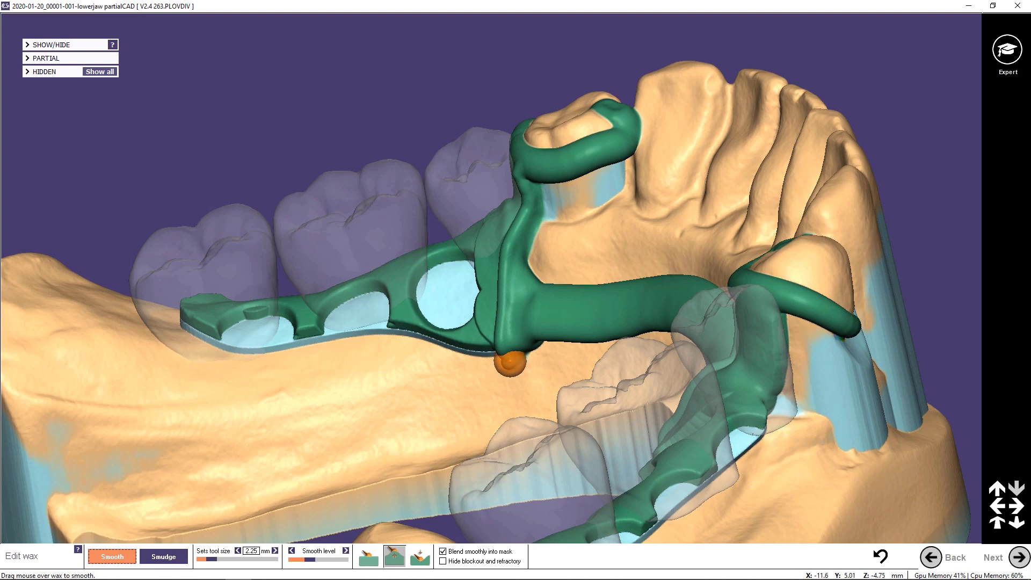
{"action": "right_click_drag", "start_coordinate": [604, 375], "coordinate": [606, 360]}
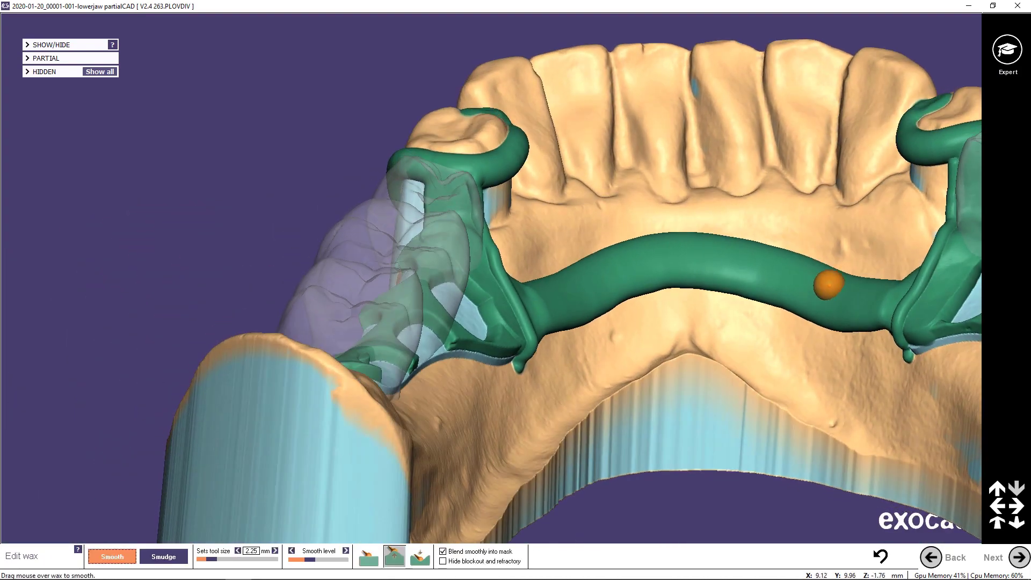
- Reduce the smoothing tool to 1.50 mm and smooth the upper part of the right finish line below the clasp
{"action": "mouse_move", "coordinate": [870, 299]}
{"action": "right_mouse_down"}
{"action": "mouse_move", "coordinate": [741, 299]}
{"action": "mouse_move", "coordinate": [754, 293]}
{"action": "right_mouse_up"}
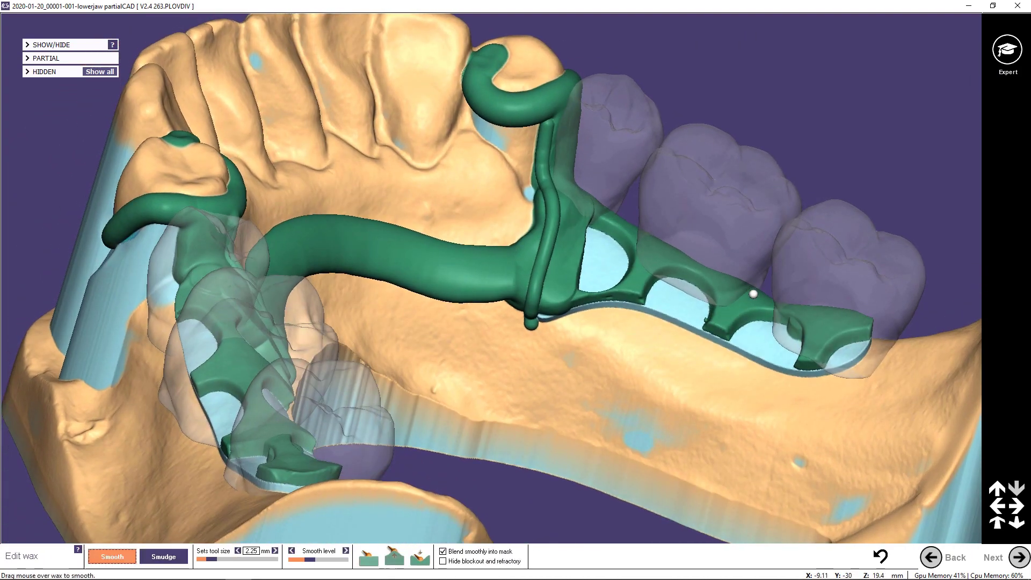
{"action": "scroll", "coordinate": [484, 108], "scroll_direction": "up", "scroll_amount": 3}
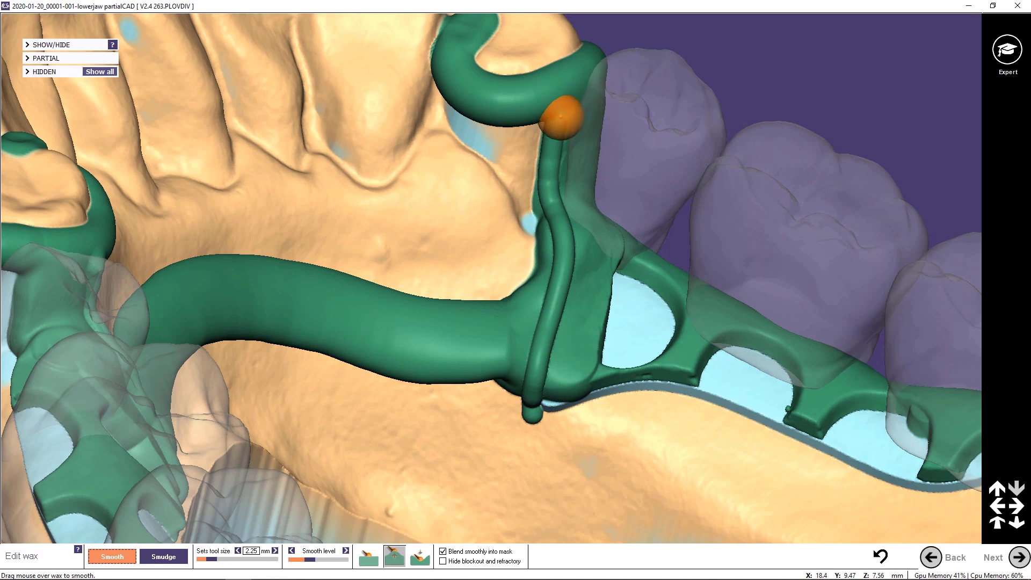
{"action": "scroll", "coordinate": [562, 116], "scroll_direction": "down", "scroll_amount": 4, "text": "ctrl"}
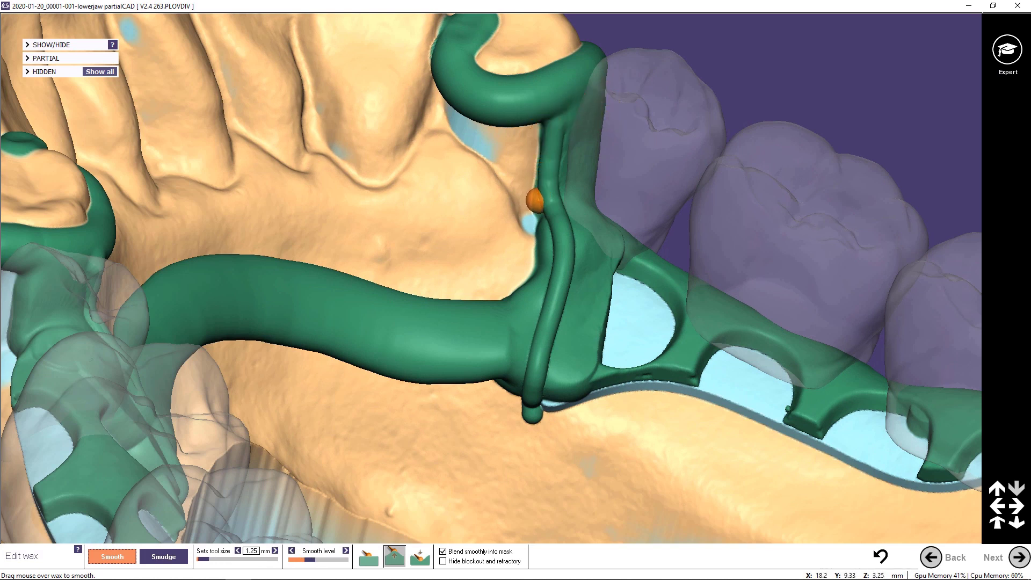
{"action": "scroll", "coordinate": [539, 198], "scroll_direction": "up", "scroll_amount": 1, "text": "ctrl"}
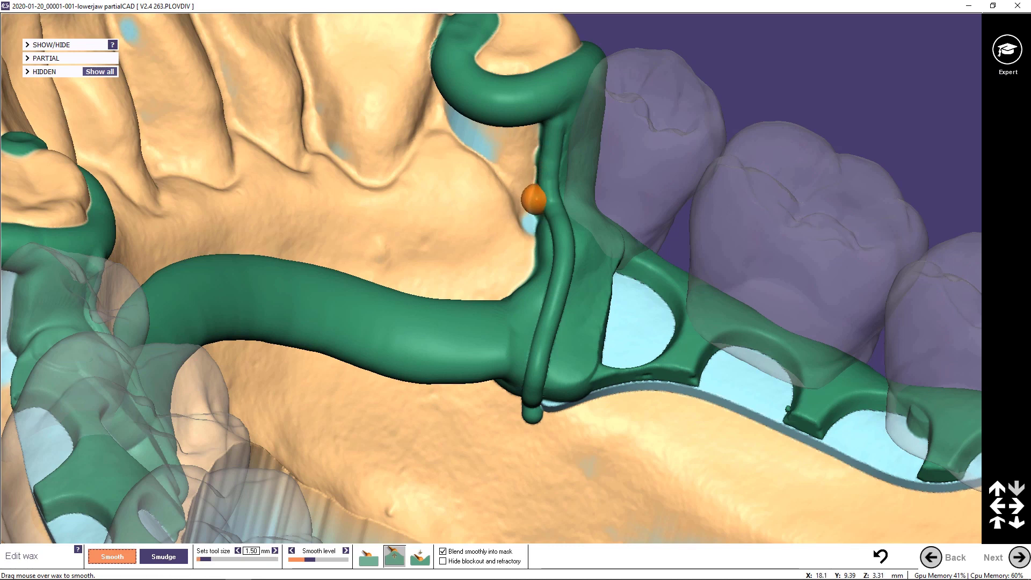
{"action": "middle_click", "coordinate": [551, 340]}
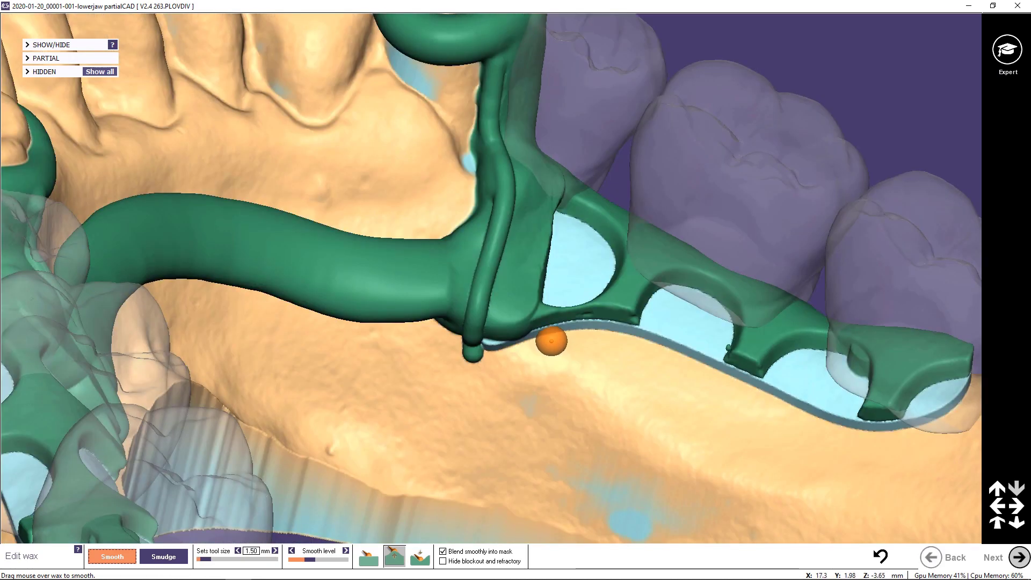
{"action": "mouse_move", "coordinate": [552, 339]}
{"action": "right_mouse_down"}
{"action": "mouse_move", "coordinate": [553, 329]}
{"action": "mouse_move", "coordinate": [532, 328]}
{"action": "right_mouse_up"}
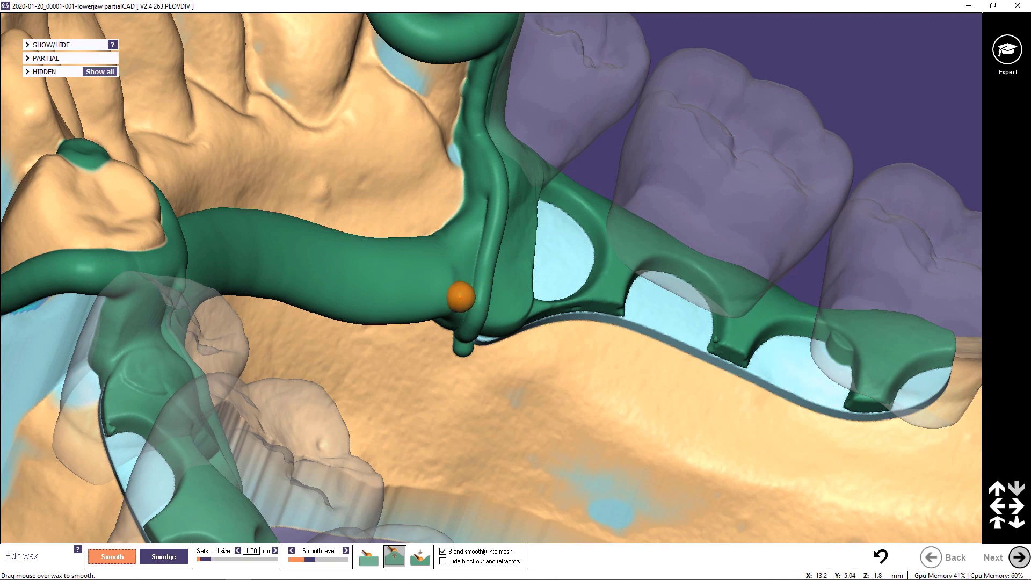
- Smooth the lower part of the right finish line into the lingual bar junction, down to its lower tip
{"action": "scroll", "coordinate": [460, 296], "scroll_direction": "up", "scroll_amount": 1, "text": "ctrl"}
{"action": "mouse_move", "coordinate": [461, 296]}
{"action": "left_mouse_down"}
{"action": "mouse_move", "coordinate": [479, 185]}
{"action": "mouse_move", "coordinate": [451, 337]}
{"action": "mouse_move", "coordinate": [473, 290]}
{"action": "mouse_move", "coordinate": [465, 299]}
{"action": "mouse_move", "coordinate": [480, 227]}
{"action": "left_mouse_up"}
{"action": "scroll", "coordinate": [482, 207], "scroll_direction": "down", "scroll_amount": 3}
{"action": "mouse_move", "coordinate": [478, 244]}
{"action": "right_mouse_down"}
{"action": "mouse_move", "coordinate": [477, 199]}
{"action": "mouse_move", "coordinate": [466, 193]}
{"action": "right_mouse_up"}
{"action": "scroll", "coordinate": [461, 328], "scroll_direction": "down", "scroll_amount": 2, "text": "ctrl"}
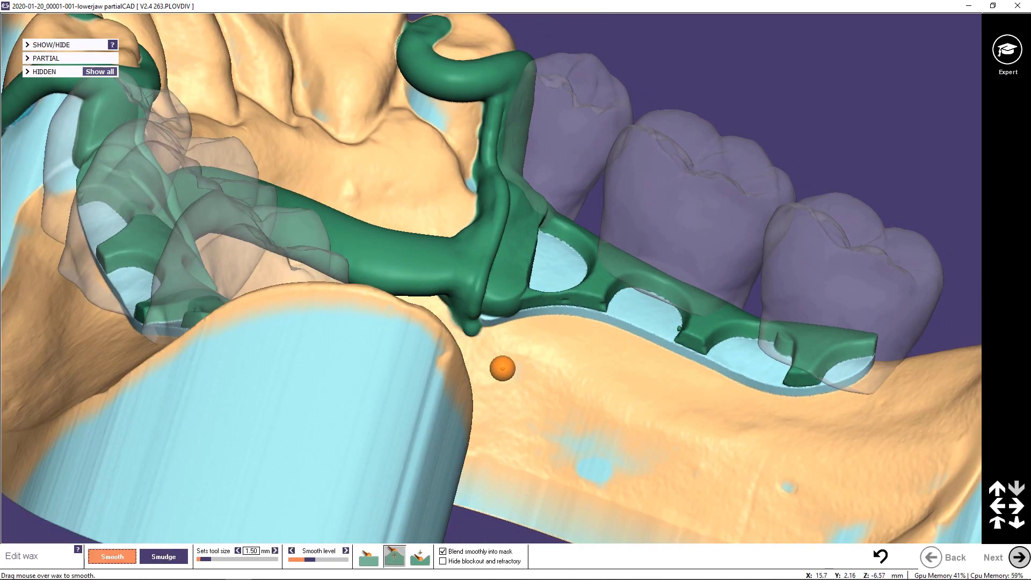
{"action": "right_click_drag", "start_coordinate": [491, 359], "coordinate": [467, 341]}
{"action": "scroll", "coordinate": [470, 343], "scroll_direction": "down", "scroll_amount": 2}
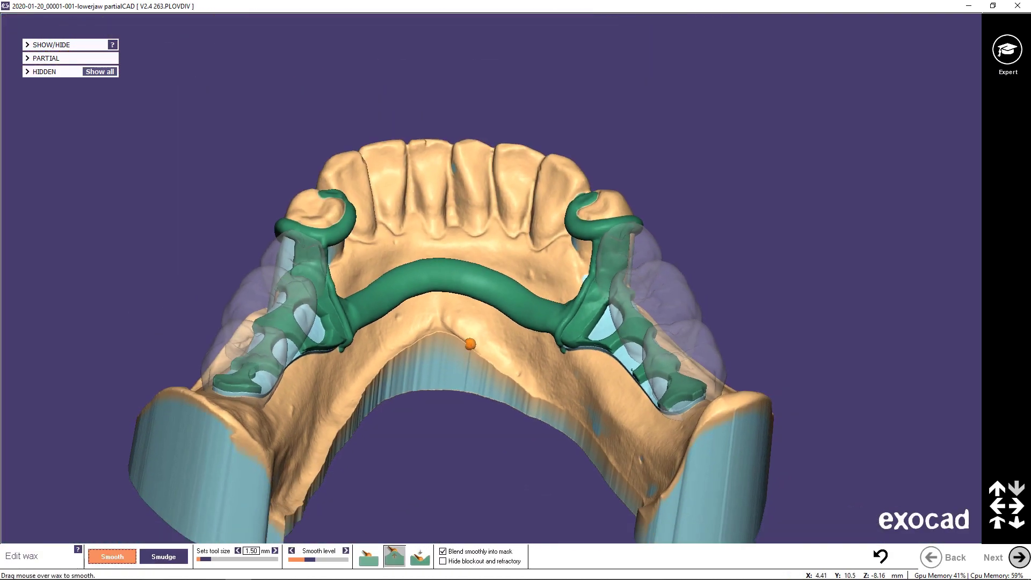
- Hide the blockout and refractory model and turn the framework to show its underside
{"action": "left_click", "coordinate": [443, 562]}
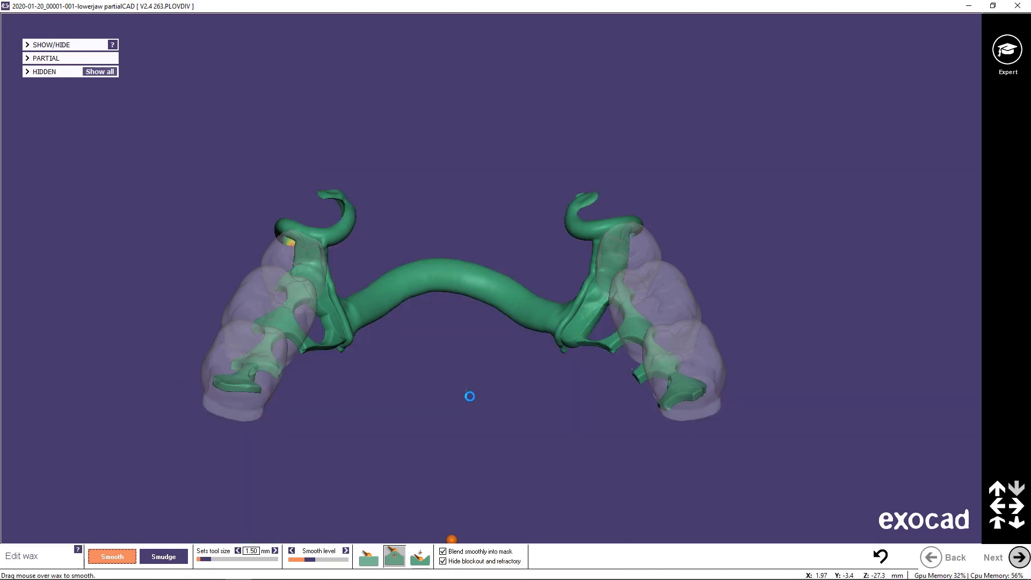
{"action": "scroll", "coordinate": [426, 295], "scroll_direction": "up", "scroll_amount": 3}
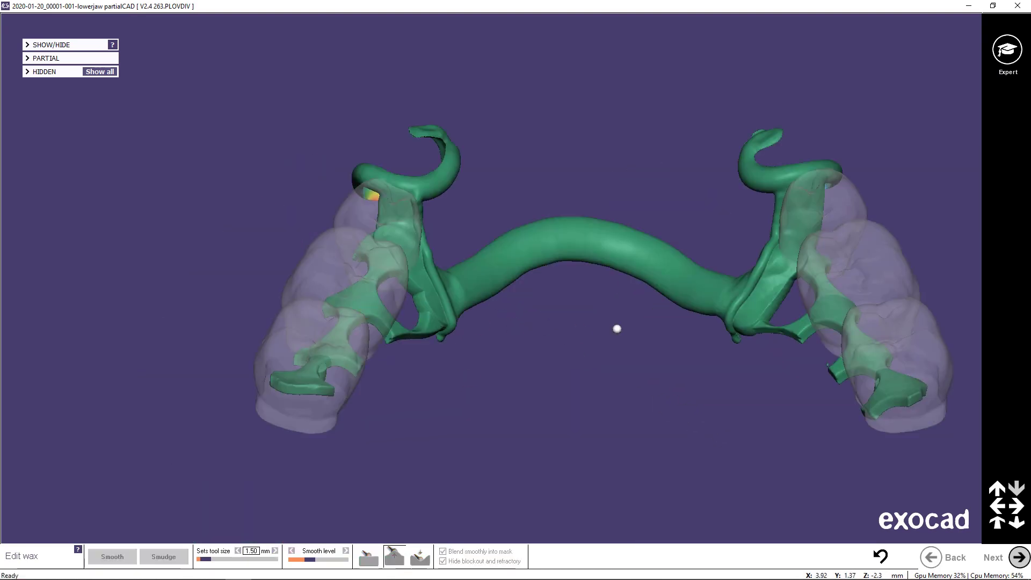
{"action": "right_click_drag", "start_coordinate": [617, 329], "coordinate": [603, 322]}
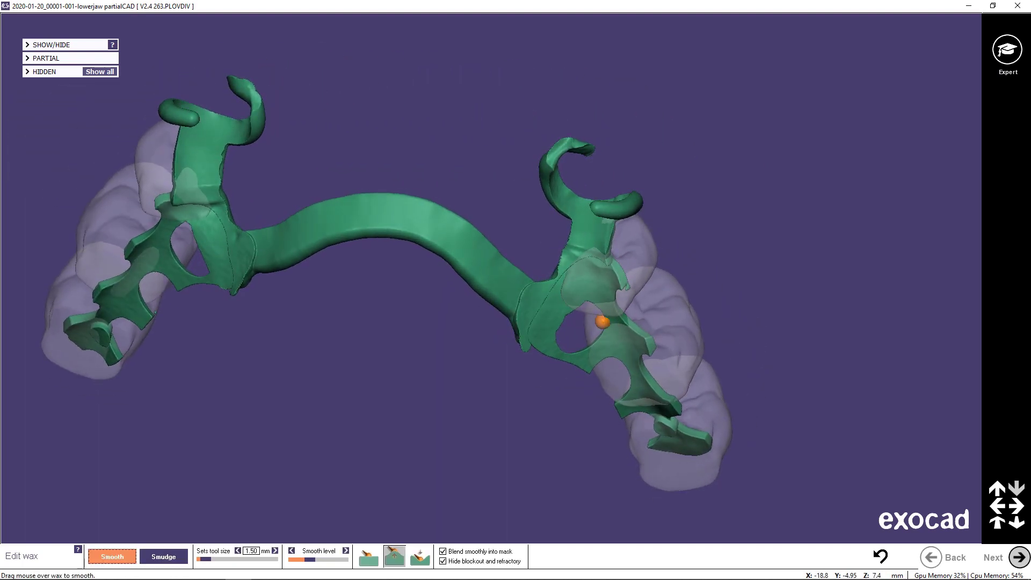
- Switch to the first smoothing mode, enlarge the tool to 2.25 mm, and smooth the underside of the left minor connector
{"action": "left_click", "coordinate": [375, 561]}
{"action": "scroll", "coordinate": [559, 219], "scroll_direction": "up", "scroll_amount": 5}
{"action": "scroll", "coordinate": [614, 285], "scroll_direction": "up", "scroll_amount": 3, "text": "ctrl"}
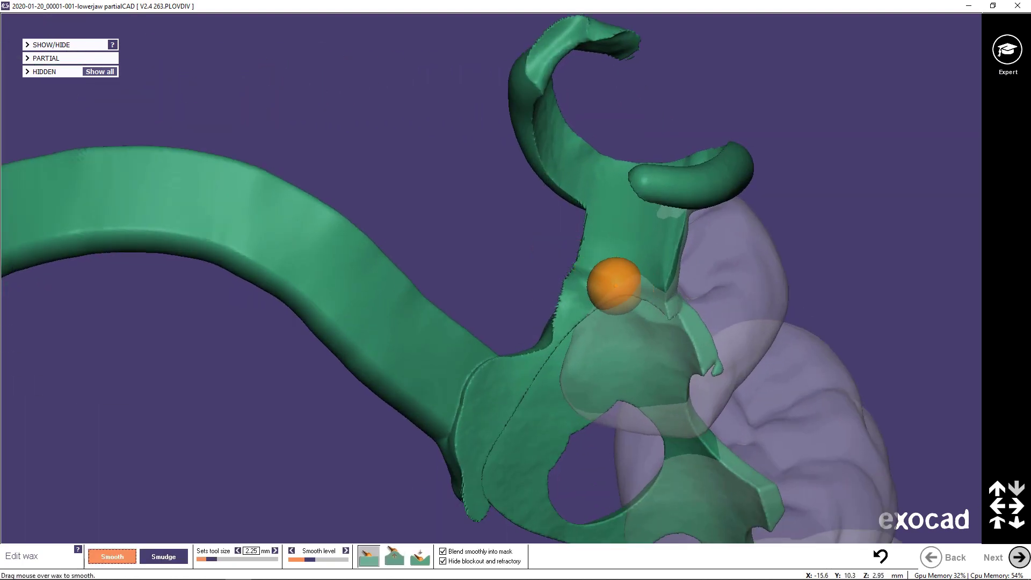
{"action": "scroll", "coordinate": [585, 285], "scroll_direction": "down", "scroll_amount": 3, "text": "shift"}
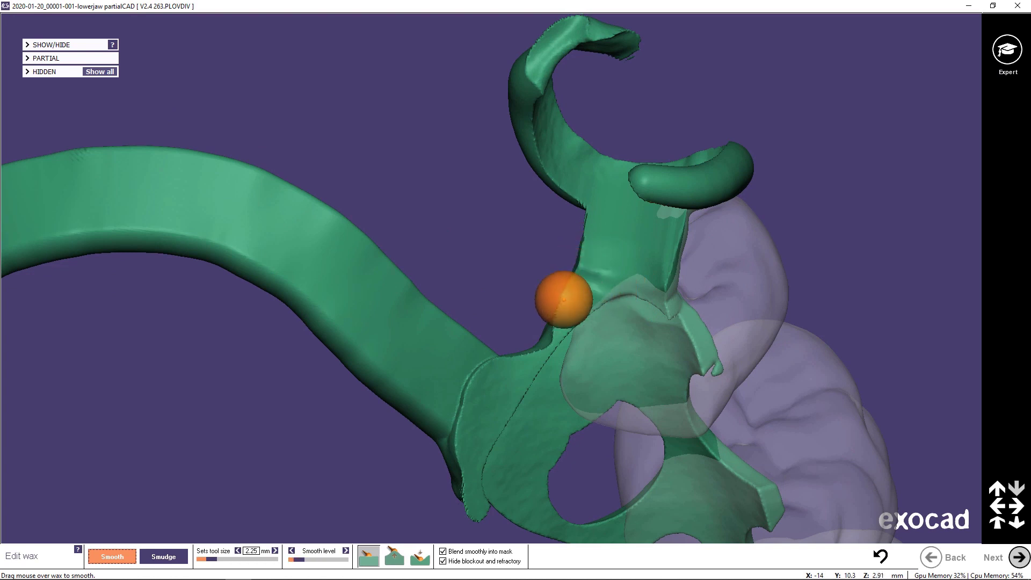
{"action": "scroll", "coordinate": [478, 390], "scroll_direction": "up", "scroll_amount": 2, "text": "shift"}
{"action": "scroll", "coordinate": [477, 390], "scroll_direction": "up", "scroll_amount": 1, "text": "shift"}
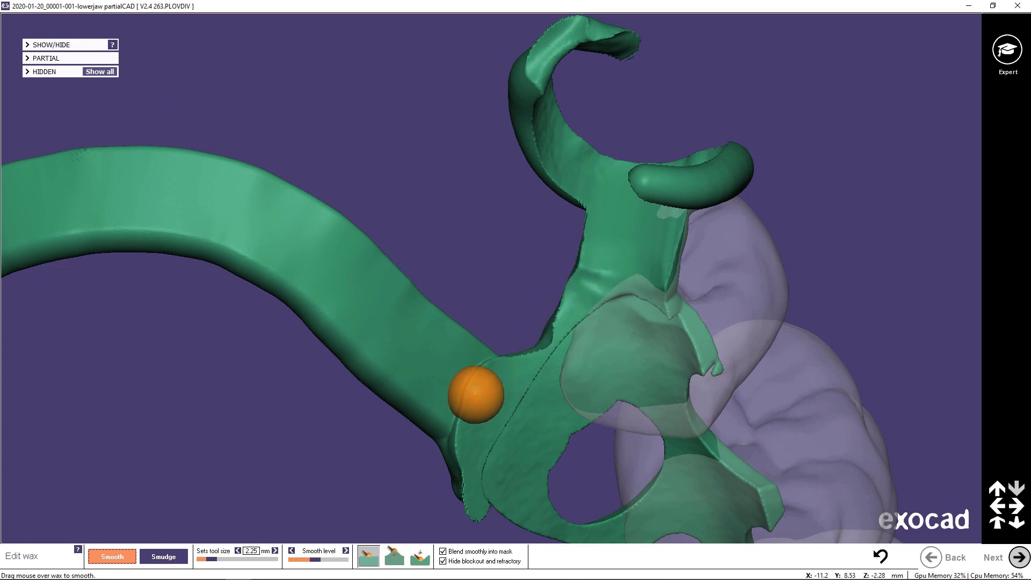
- Smooth the underside of the left lingual bar junction down to the finish line's lower tip
{"action": "scroll", "coordinate": [478, 388], "scroll_direction": "up", "scroll_amount": 2, "text": "ctrl"}
{"action": "scroll", "coordinate": [480, 379], "scroll_direction": "down", "scroll_amount": 1, "text": "shift"}
{"action": "mouse_move", "coordinate": [479, 379]}
{"action": "left_mouse_down"}
{"action": "mouse_move", "coordinate": [453, 449]}
{"action": "mouse_move", "coordinate": [467, 490]}
{"action": "left_mouse_up"}
{"action": "scroll", "coordinate": [461, 447], "scroll_direction": "down", "scroll_amount": 1, "text": "shift"}
{"action": "scroll", "coordinate": [466, 488], "scroll_direction": "down", "scroll_amount": 2, "text": "ctrl"}
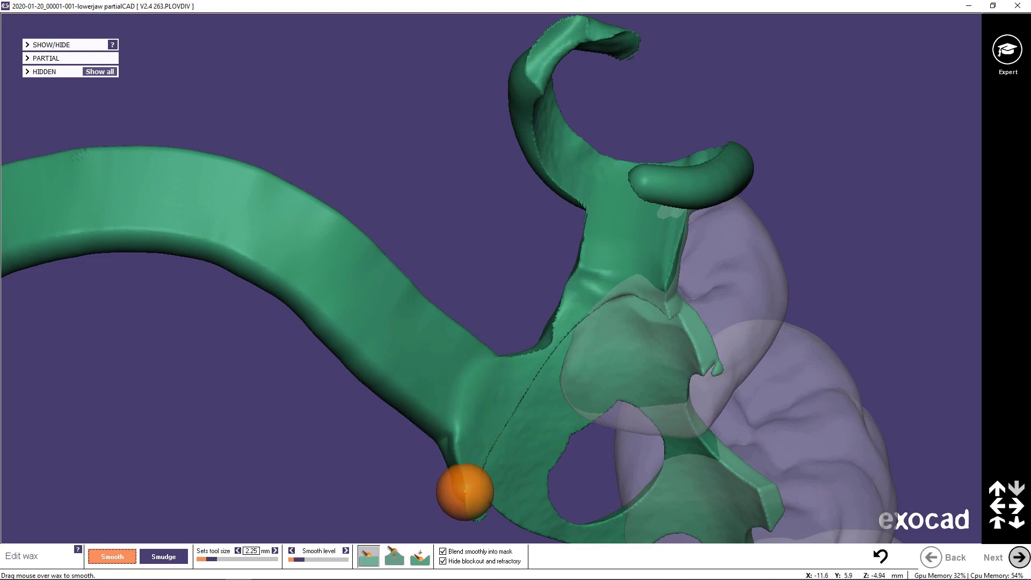
{"action": "scroll", "coordinate": [476, 491], "scroll_direction": "down", "scroll_amount": 2}
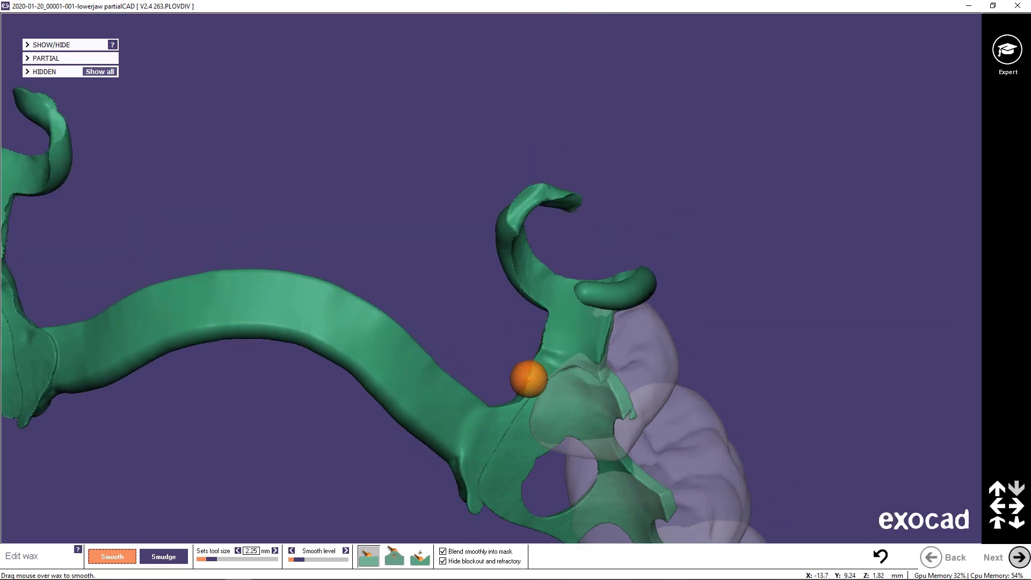
- Smooth the inner edges of the left clasp and rest
{"action": "right_click_drag", "start_coordinate": [572, 353], "coordinate": [589, 311]}
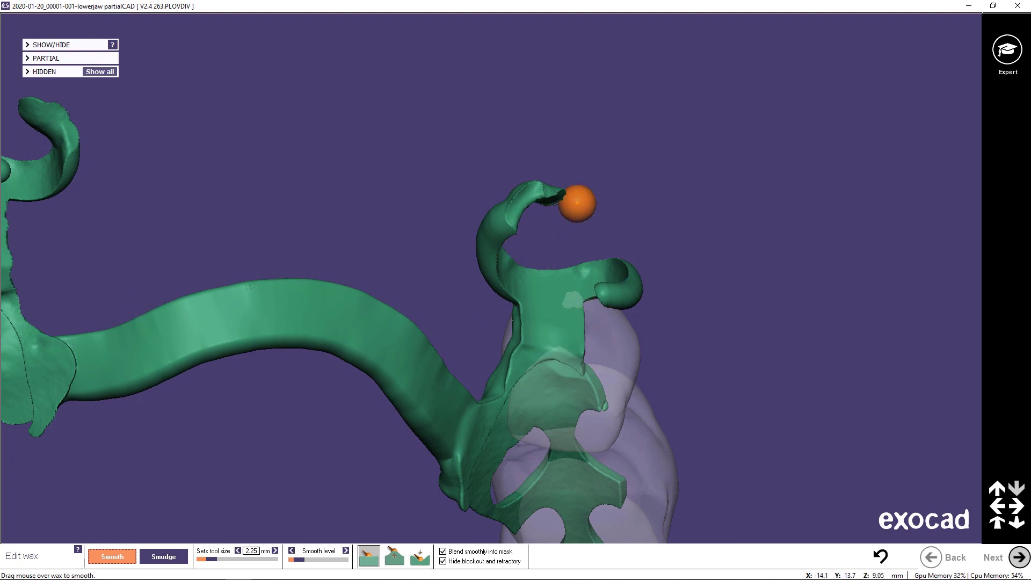
{"action": "middle_click", "coordinate": [541, 195]}
{"action": "right_click_drag", "start_coordinate": [485, 249], "coordinate": [451, 248]}
{"action": "mouse_move", "coordinate": [532, 262]}
{"action": "left_mouse_down"}
{"action": "mouse_move", "coordinate": [531, 283]}
{"action": "mouse_move", "coordinate": [518, 290]}
{"action": "mouse_move", "coordinate": [518, 249]}
{"action": "mouse_move", "coordinate": [463, 268]}
{"action": "left_mouse_up"}
- Smooth the underside of the right minor connector with a 2.50 mm tool and its lingual bar junction with a 3.00 mm tool
{"action": "right_click_drag", "start_coordinate": [428, 257], "coordinate": [51, 217]}
{"action": "middle_click", "coordinate": [71, 175]}
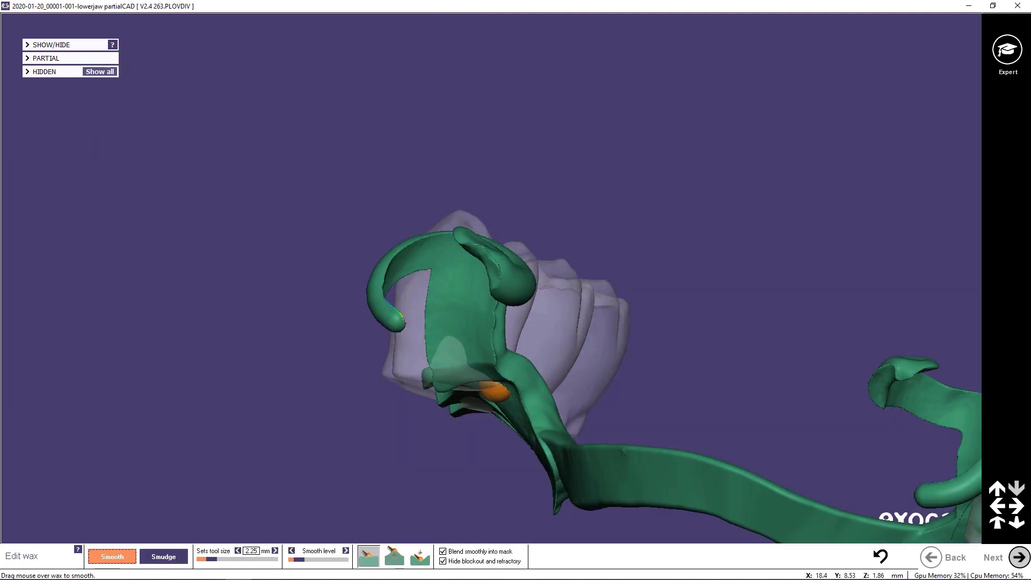
{"action": "right_click_drag", "start_coordinate": [517, 368], "coordinate": [528, 356]}
{"action": "scroll", "coordinate": [466, 350], "scroll_direction": "up", "scroll_amount": 1, "text": "ctrl"}
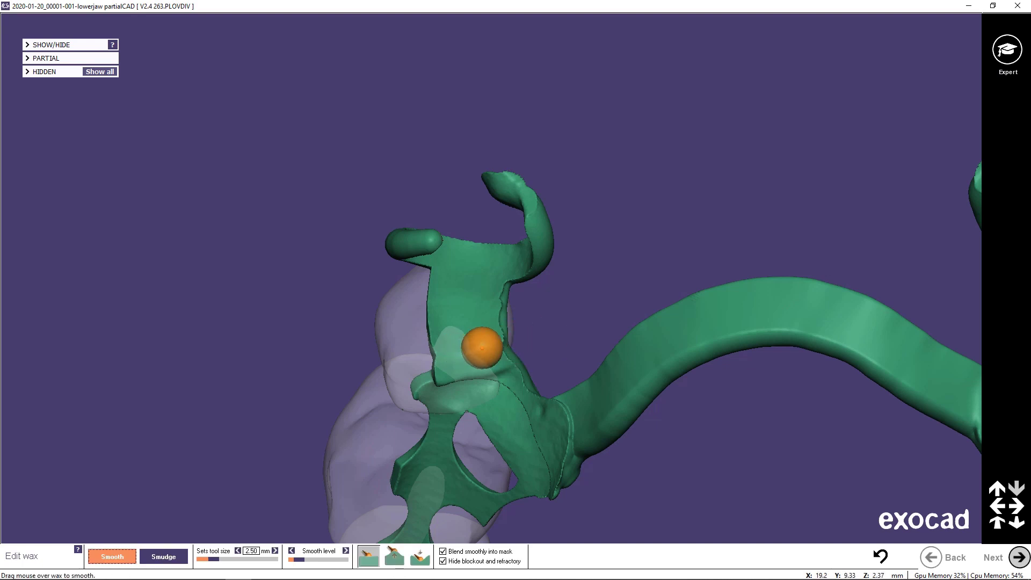
{"action": "right_click_drag", "start_coordinate": [627, 417], "coordinate": [668, 428]}
{"action": "scroll", "coordinate": [610, 421], "scroll_direction": "up", "scroll_amount": 2, "text": "ctrl"}
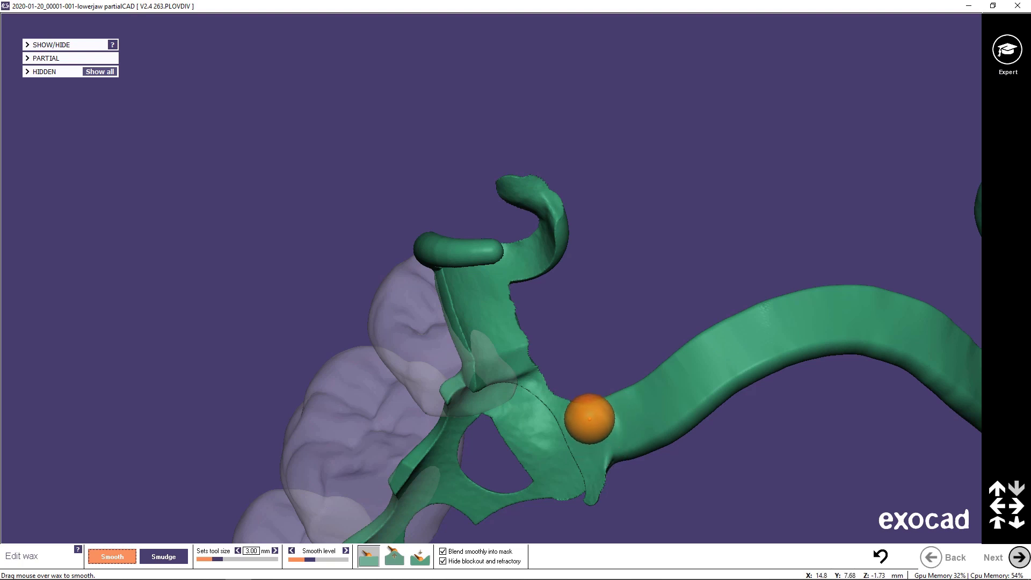
{"action": "scroll", "coordinate": [534, 347], "scroll_direction": "down", "scroll_amount": 2, "text": "shift"}
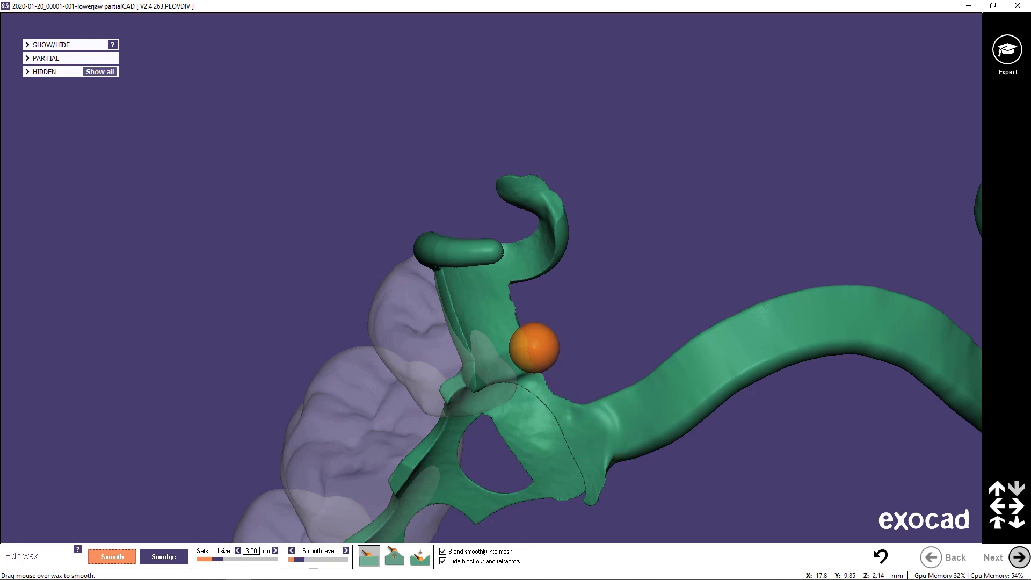
- Reduce the tool to 2.50 mm, smooth the right minor connector's edge and clasp, and show the framework from above
{"action": "scroll", "coordinate": [514, 319], "scroll_direction": "down", "scroll_amount": 2, "text": "ctrl"}
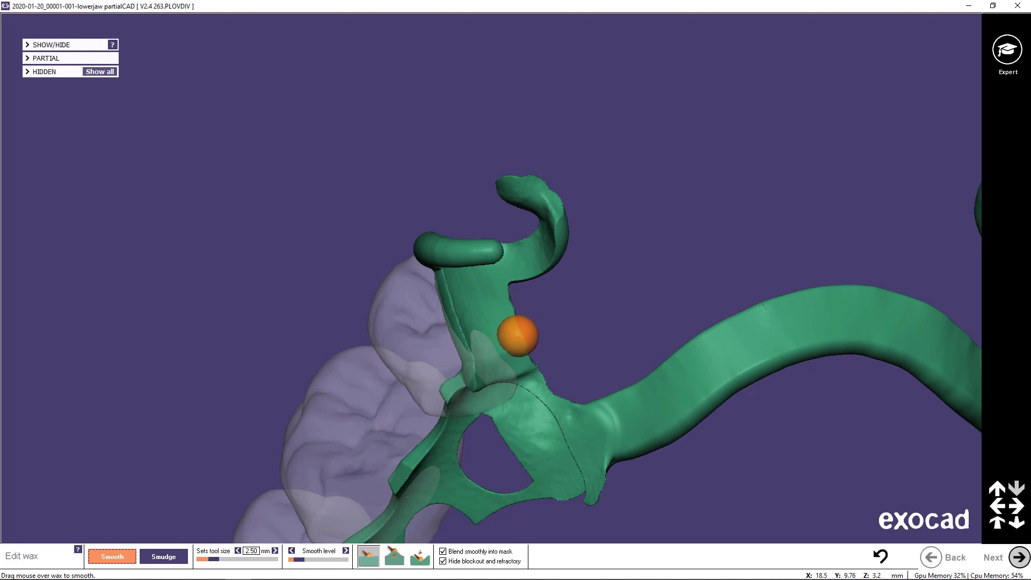
{"action": "right_click_drag", "start_coordinate": [564, 361], "coordinate": [536, 364]}
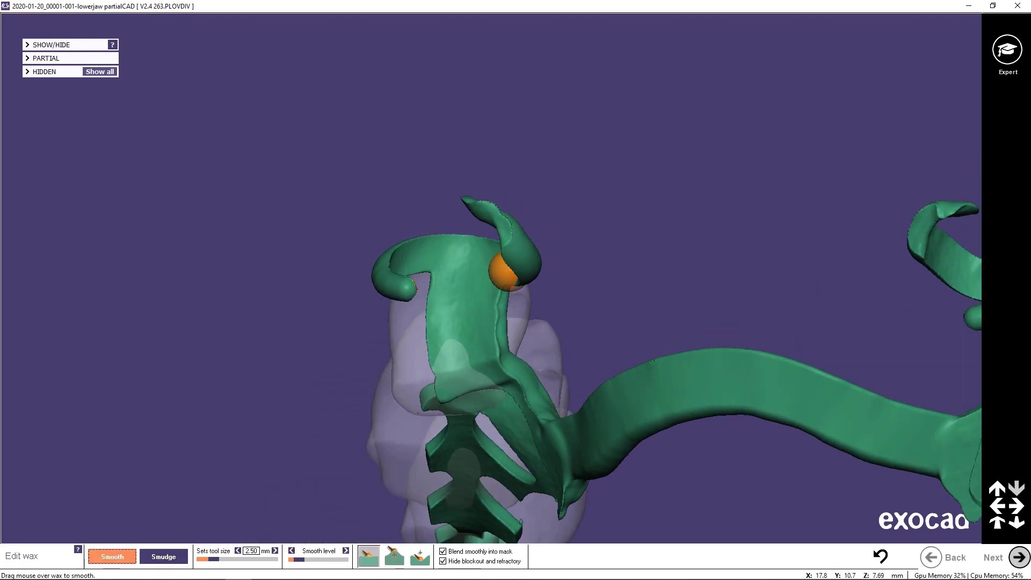
{"action": "mouse_move", "coordinate": [595, 279]}
{"action": "right_mouse_down"}
{"action": "mouse_move", "coordinate": [602, 328]}
{"action": "mouse_move", "coordinate": [594, 276]}
{"action": "mouse_move", "coordinate": [511, 339]}
{"action": "right_mouse_up"}
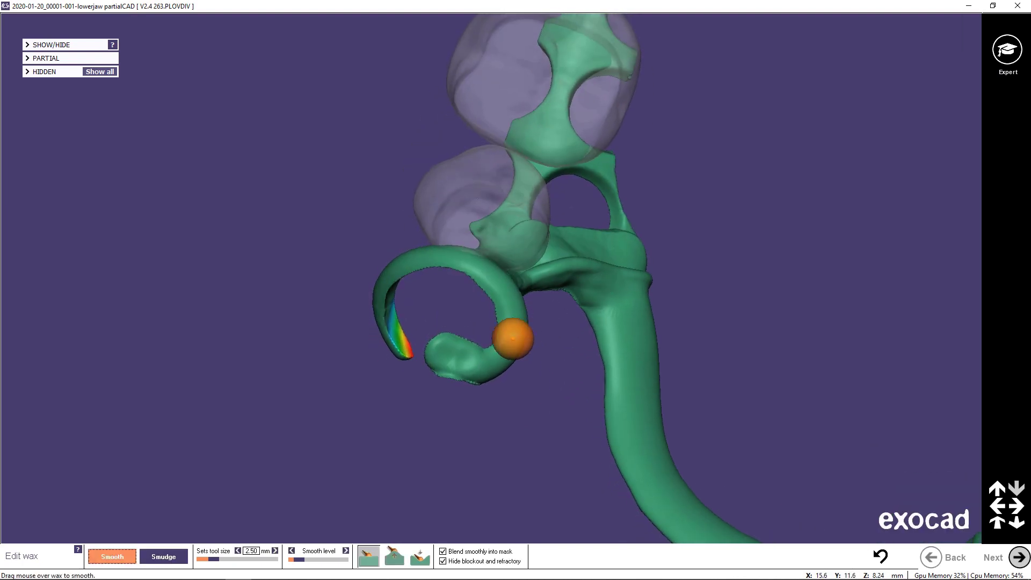
{"action": "left_click", "coordinate": [1015, 490]}
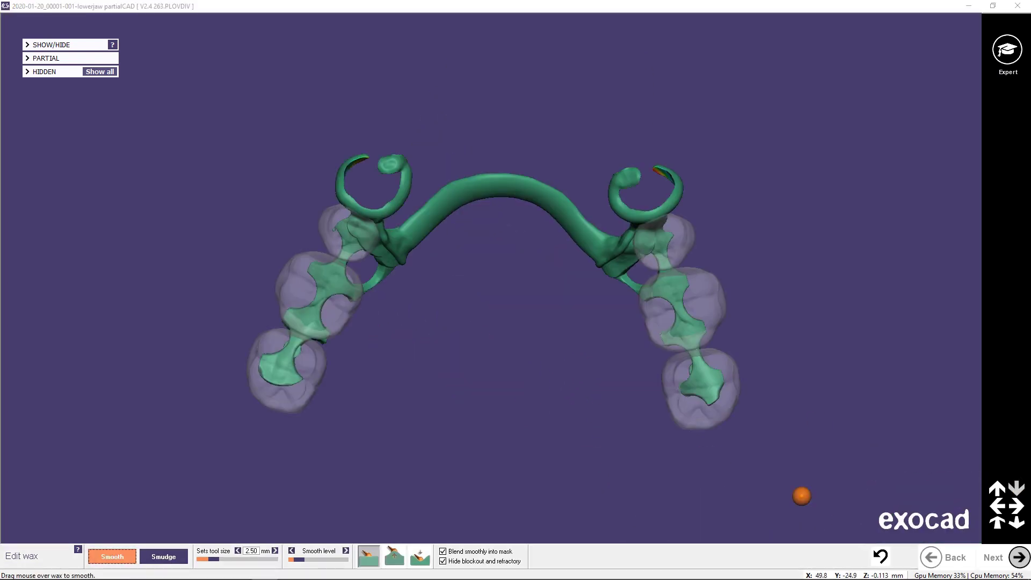
- Show the model and blockout again and draw an open curve along the middle of the retention mesh on each saddle
{"action": "left_click", "coordinate": [443, 562]}
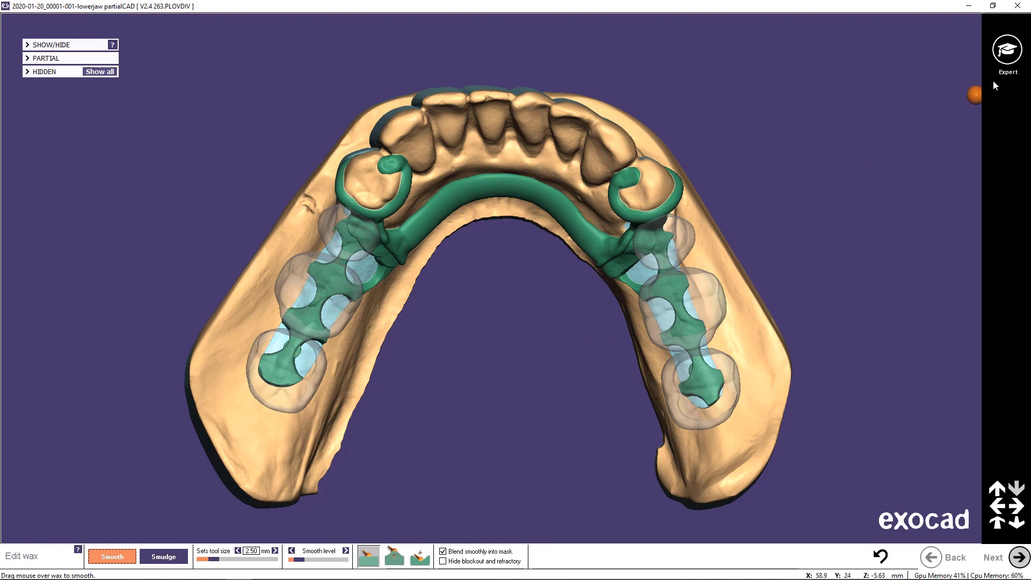
{"action": "left_click", "coordinate": [1018, 50]}
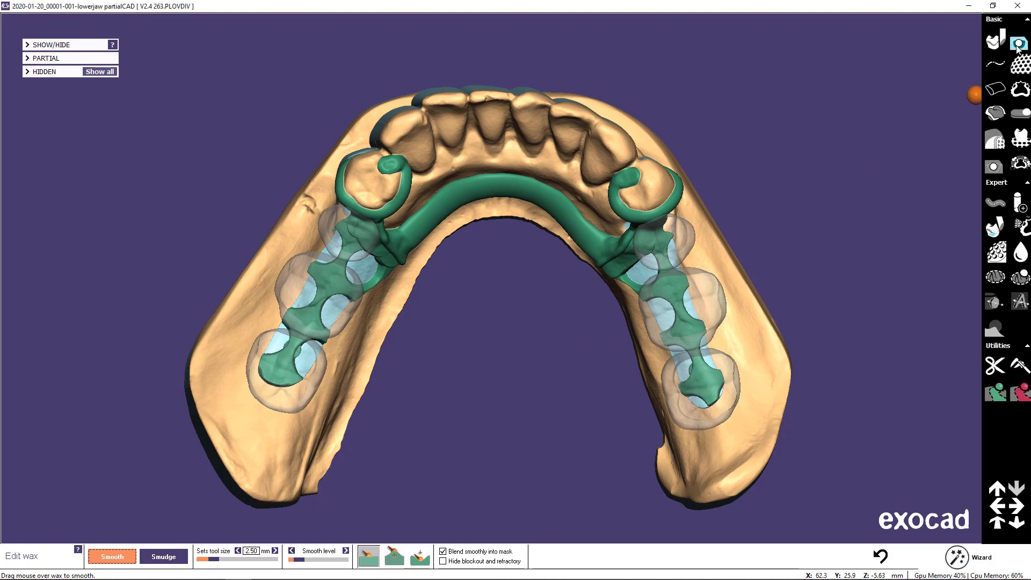
{"action": "left_click", "coordinate": [995, 65]}
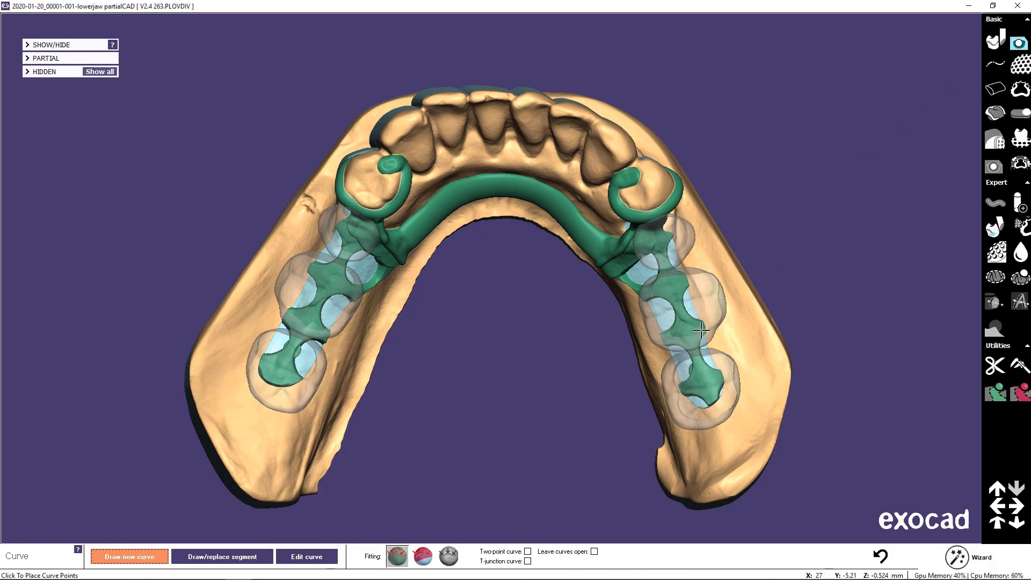
{"action": "right_click_drag", "start_coordinate": [701, 331], "coordinate": [703, 336]}
{"action": "scroll", "coordinate": [698, 333], "scroll_direction": "up", "scroll_amount": 5}
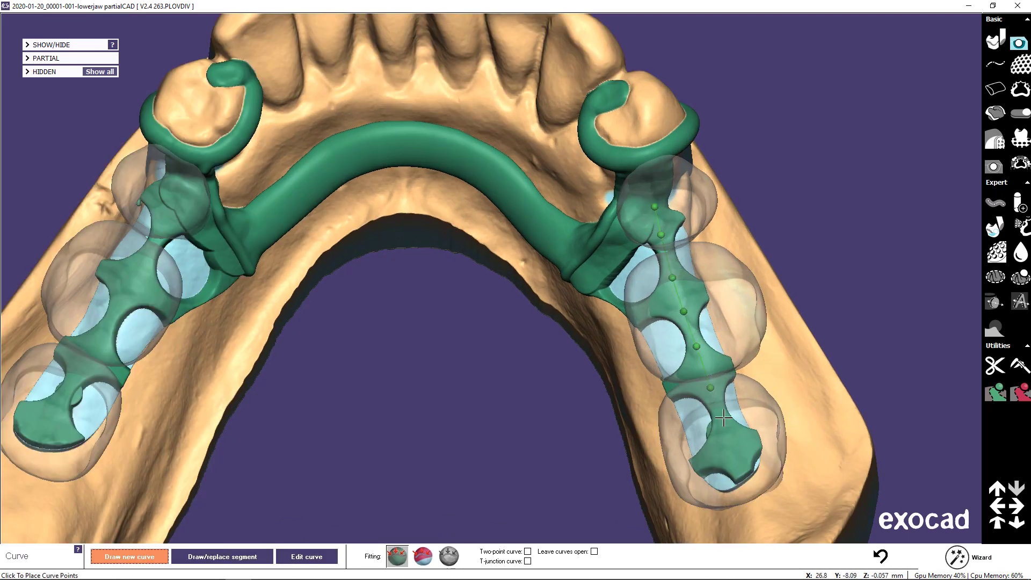
{"action": "scroll", "coordinate": [726, 450], "scroll_direction": "down", "scroll_amount": 2}
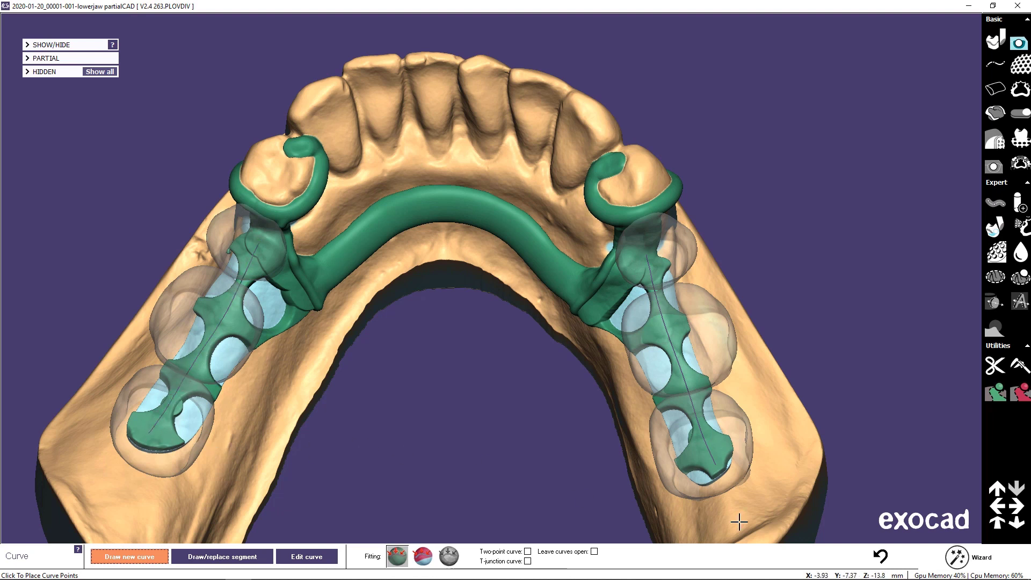
- Build 2.000 mm diameter pipes along both saddle curves and convert them to wax
{"action": "left_click", "coordinate": [1018, 489]}
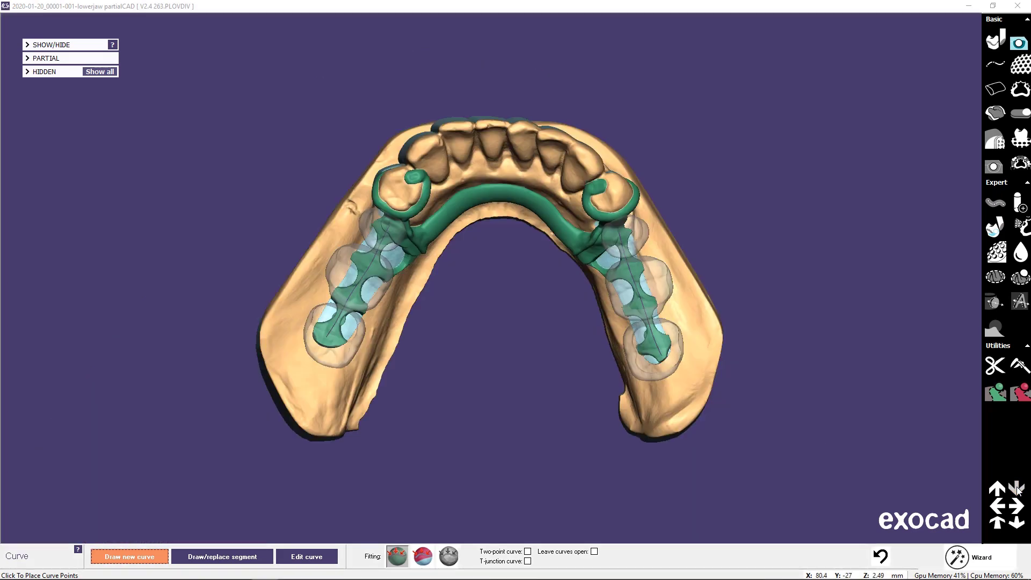
{"action": "left_click", "coordinate": [995, 203]}
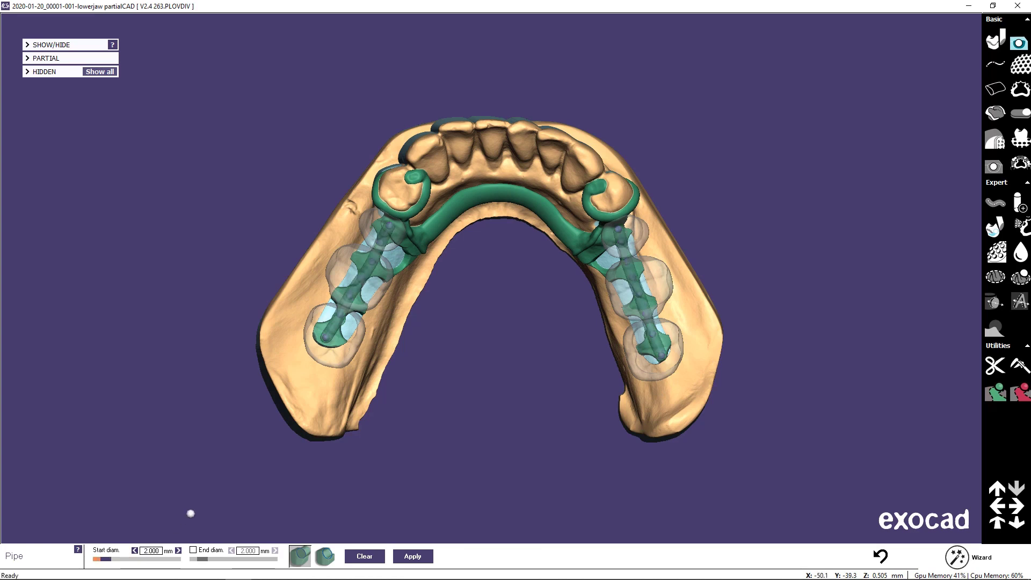
{"action": "mouse_move", "coordinate": [472, 430]}
{"action": "right_mouse_down"}
{"action": "mouse_move", "coordinate": [472, 360]}
{"action": "mouse_move", "coordinate": [472, 429]}
{"action": "right_mouse_up"}
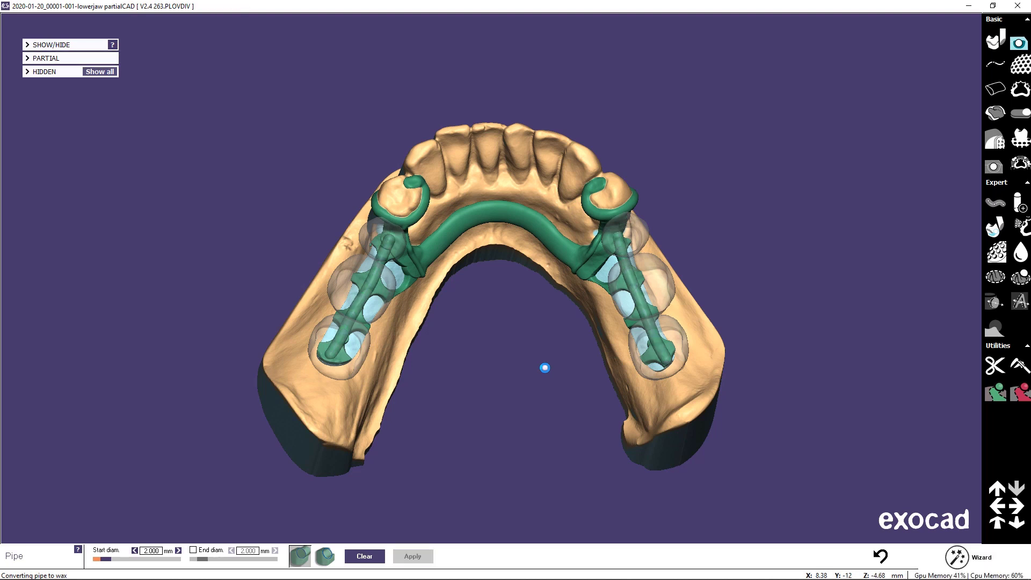
- Smooth the front ends of both saddle pipes into the minor connectors, enlarging the tool to 3.00 mm and raising the smooth level
{"action": "left_click", "coordinate": [956, 559]}
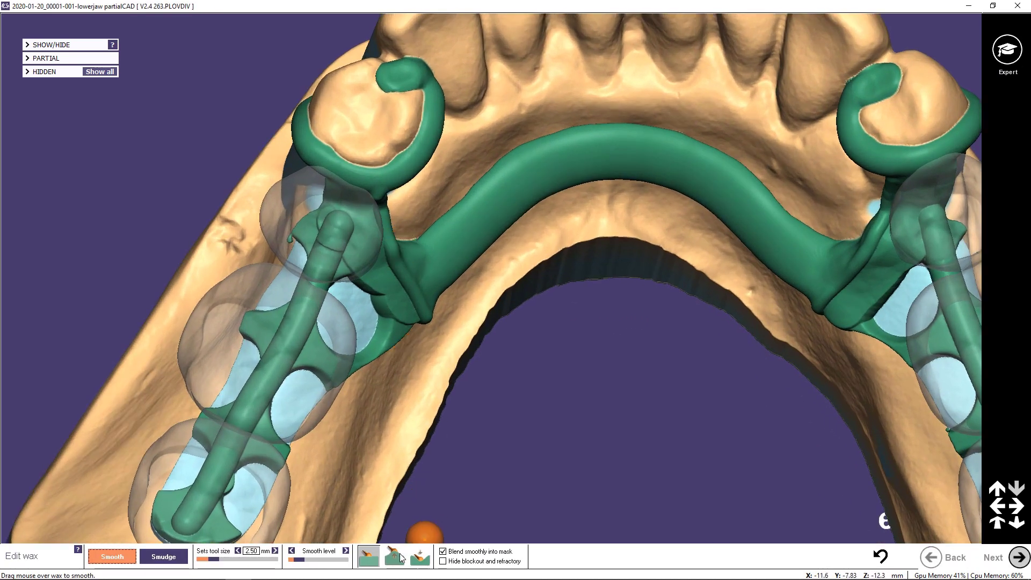
{"action": "left_click", "coordinate": [394, 556]}
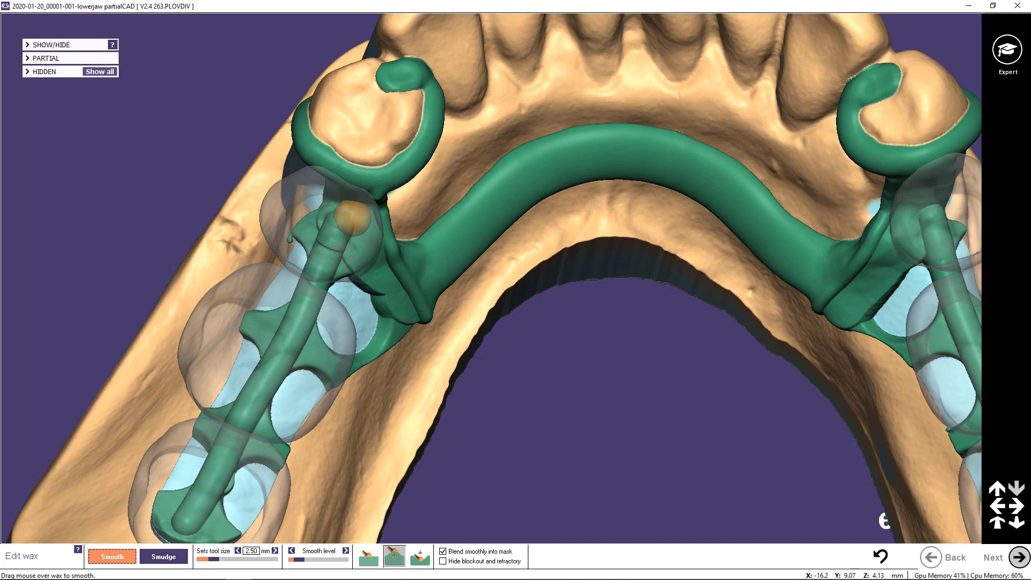
{"action": "mouse_move", "coordinate": [354, 222]}
{"action": "left_mouse_down"}
{"action": "mouse_move", "coordinate": [336, 208]}
{"action": "mouse_move", "coordinate": [350, 235]}
{"action": "mouse_move", "coordinate": [351, 217]}
{"action": "left_mouse_up"}
{"action": "scroll", "coordinate": [386, 237], "scroll_direction": "down", "scroll_amount": 1}
{"action": "scroll", "coordinate": [386, 237], "scroll_direction": "down", "scroll_amount": 1}
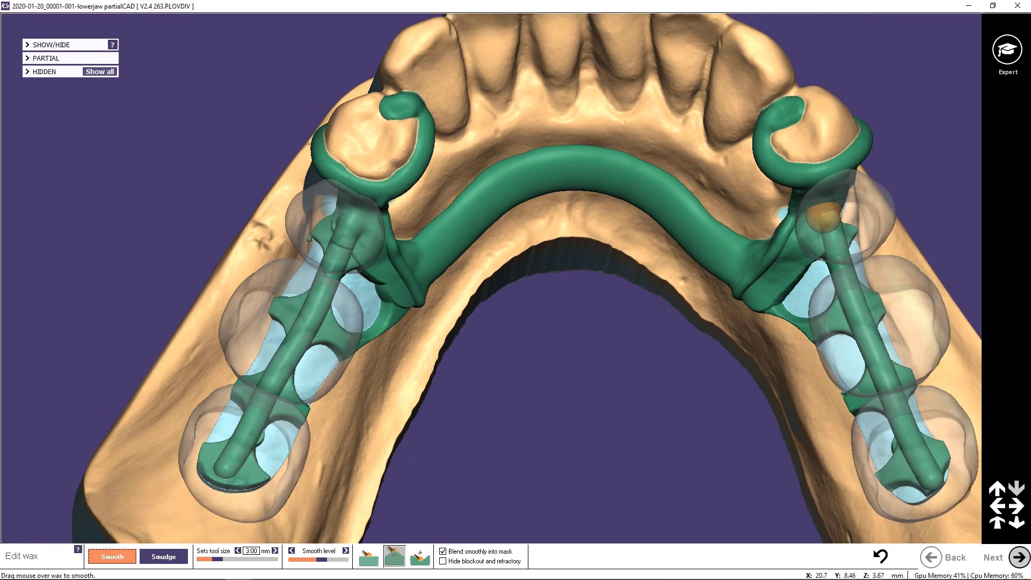
{"action": "middle_click", "coordinate": [822, 214]}
{"action": "right_click_drag", "start_coordinate": [526, 235], "coordinate": [524, 225]}
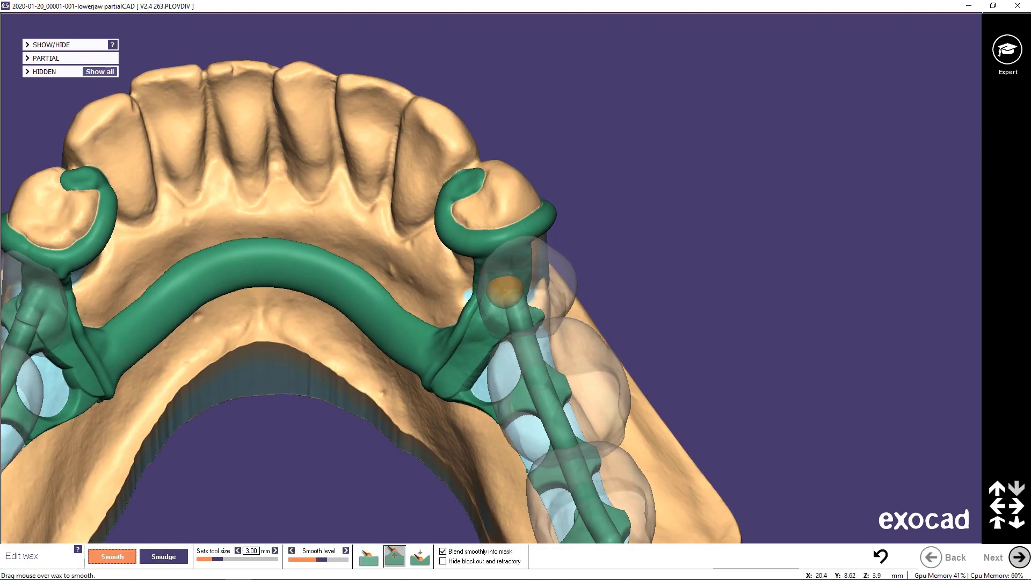
{"action": "scroll", "coordinate": [352, 360], "scroll_direction": "down", "scroll_amount": 2}
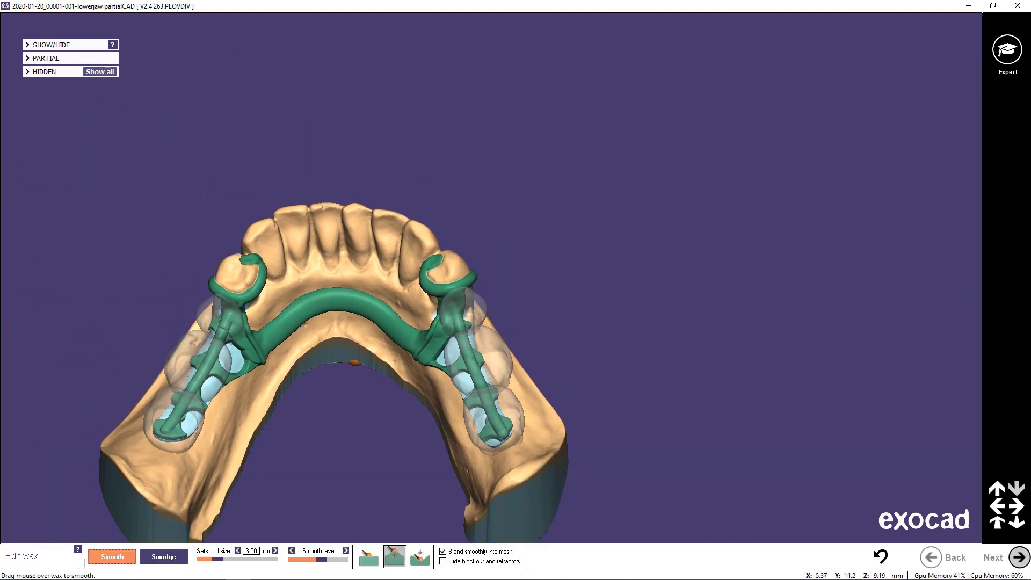
{"action": "left_click", "coordinate": [1021, 490]}
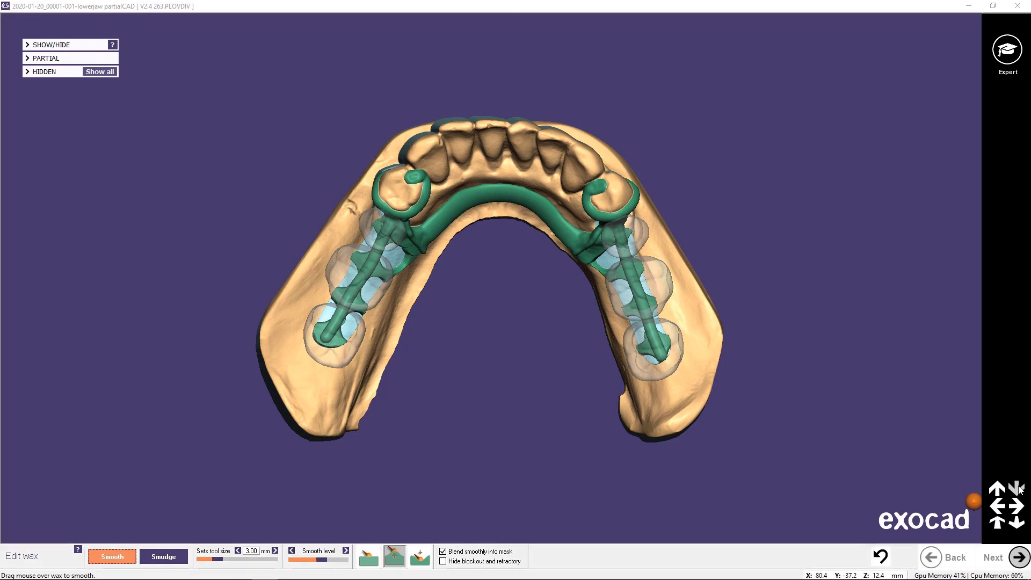
- Place a post on the right saddle pipe under the premolar and load the fusillo.stl shape for it
{"action": "left_click", "coordinate": [1019, 557]}
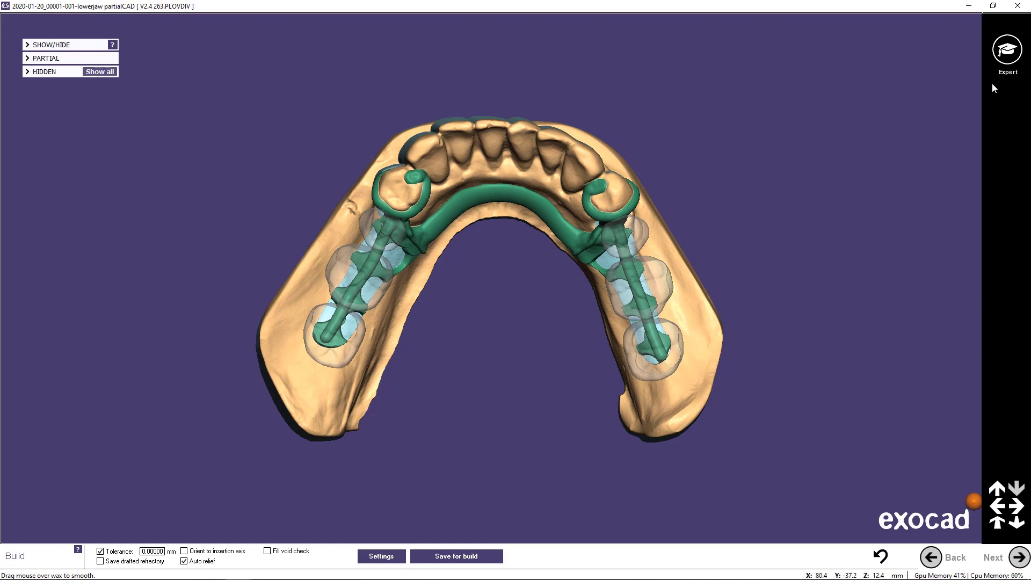
{"action": "left_click", "coordinate": [1007, 51]}
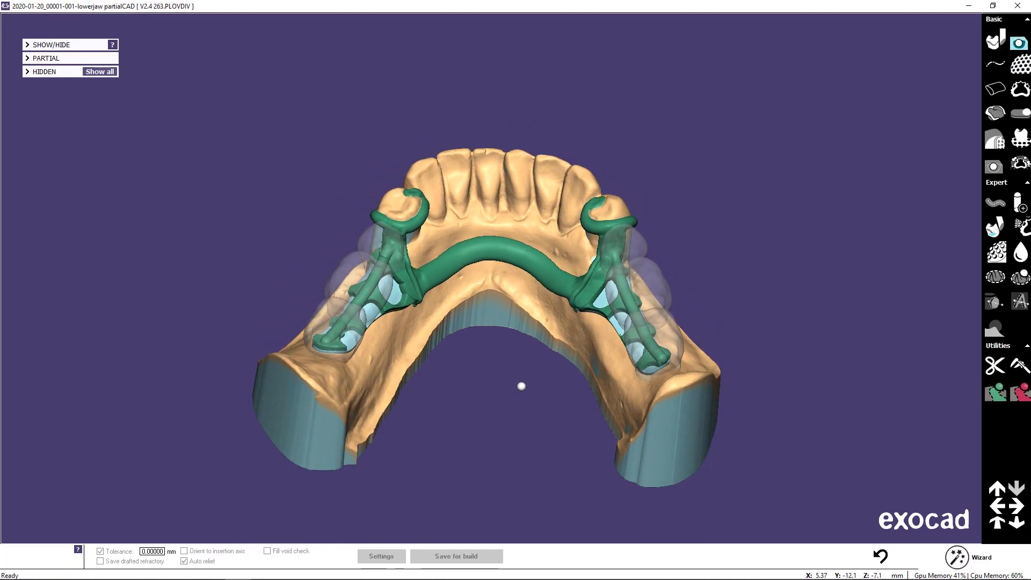
{"action": "scroll", "coordinate": [586, 281], "scroll_direction": "up", "scroll_amount": 5}
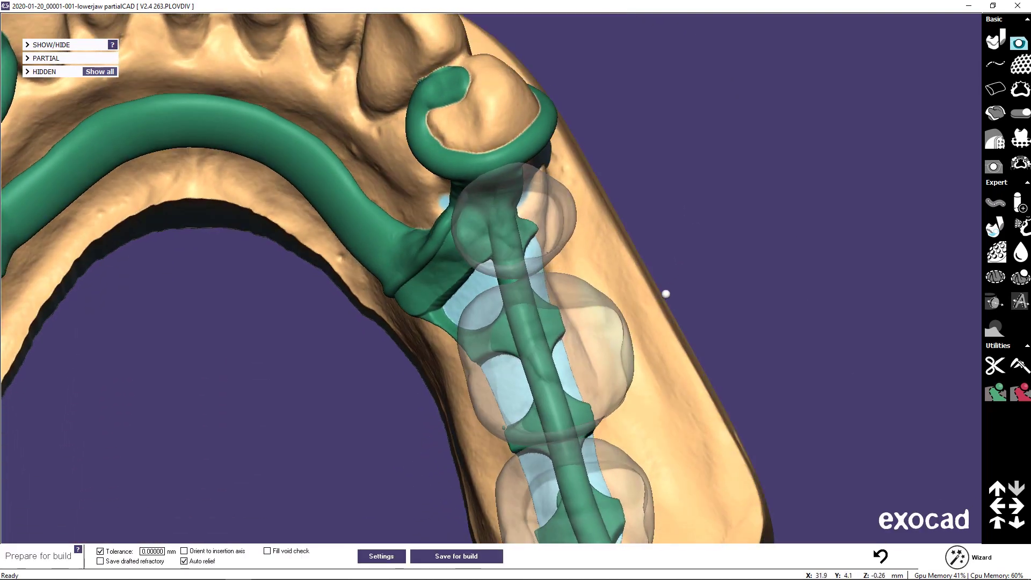
{"action": "left_click", "coordinate": [1020, 205]}
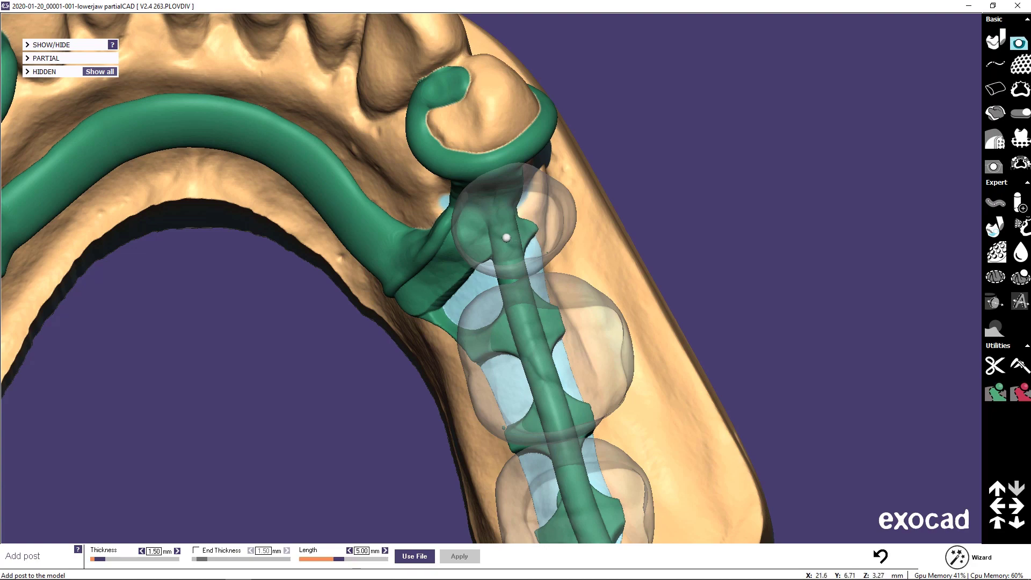
{"action": "left_click", "coordinate": [507, 237]}
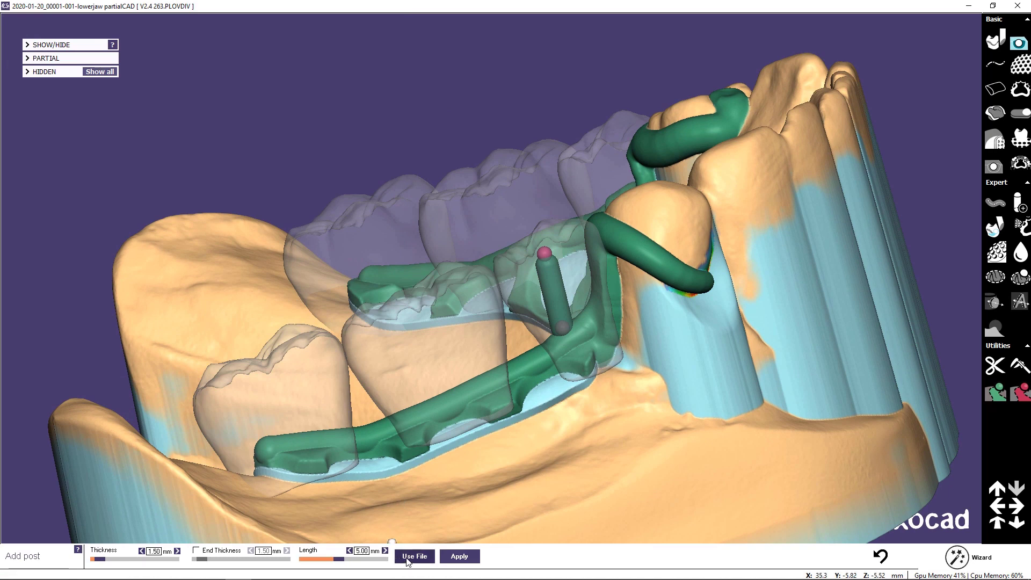
{"action": "left_click", "coordinate": [414, 557]}
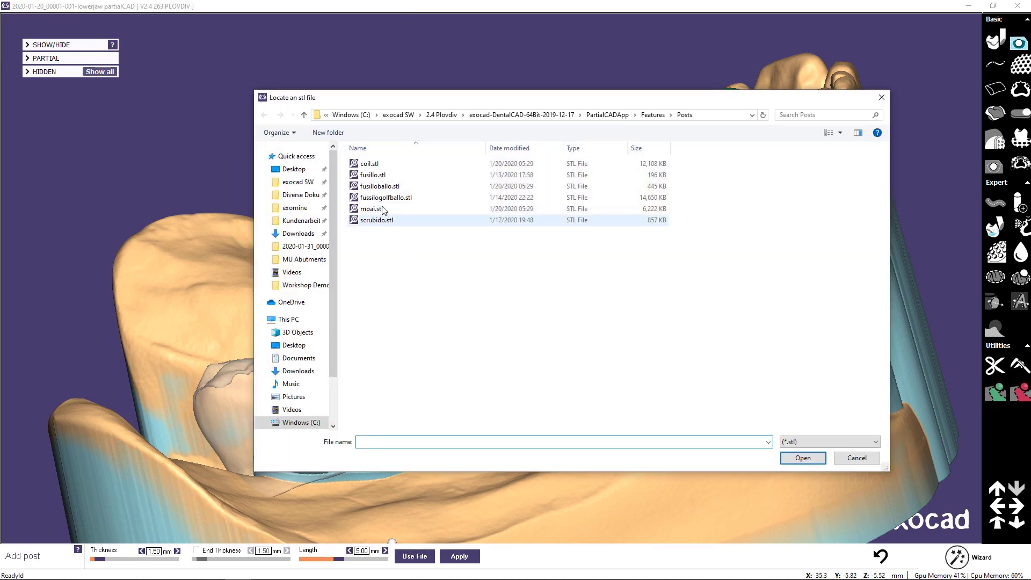
{"action": "double_click", "coordinate": [378, 176]}
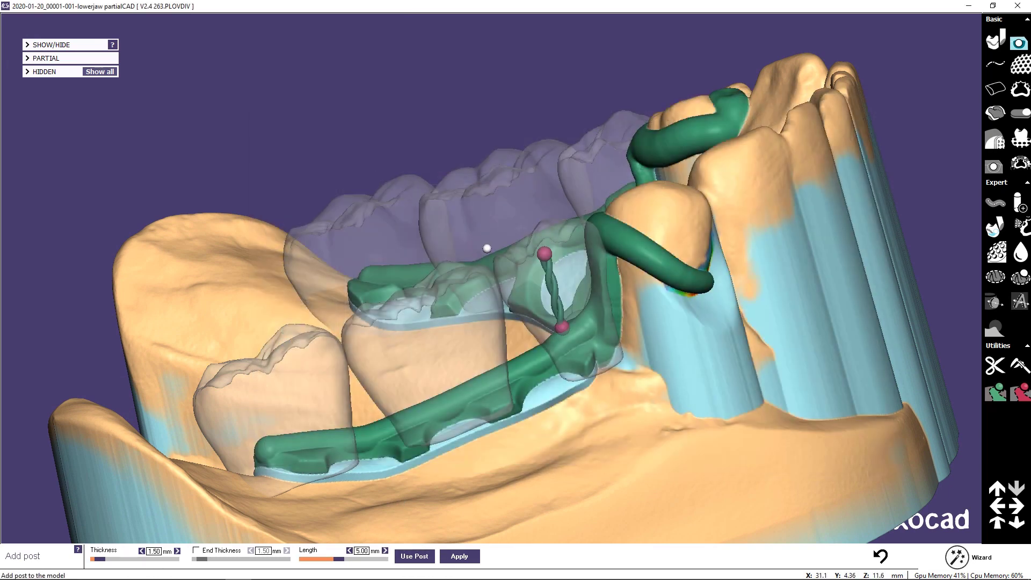
- Set the right premolar post's thickness to 3.25 mm and its length to 3.97 mm
{"action": "left_click_drag", "start_coordinate": [97, 561], "coordinate": [113, 561]}
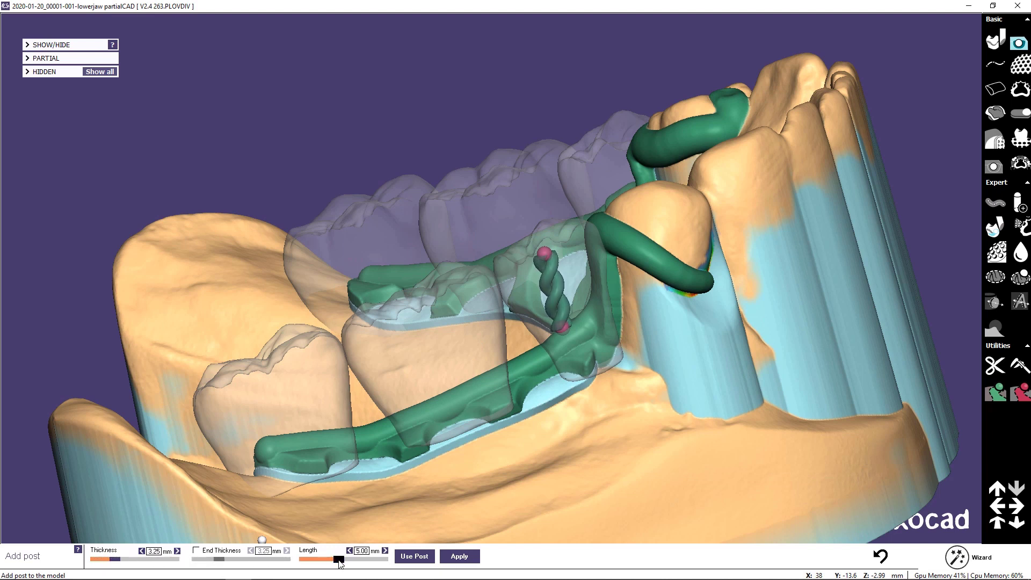
{"action": "left_click_drag", "start_coordinate": [339, 561], "coordinate": [332, 564]}
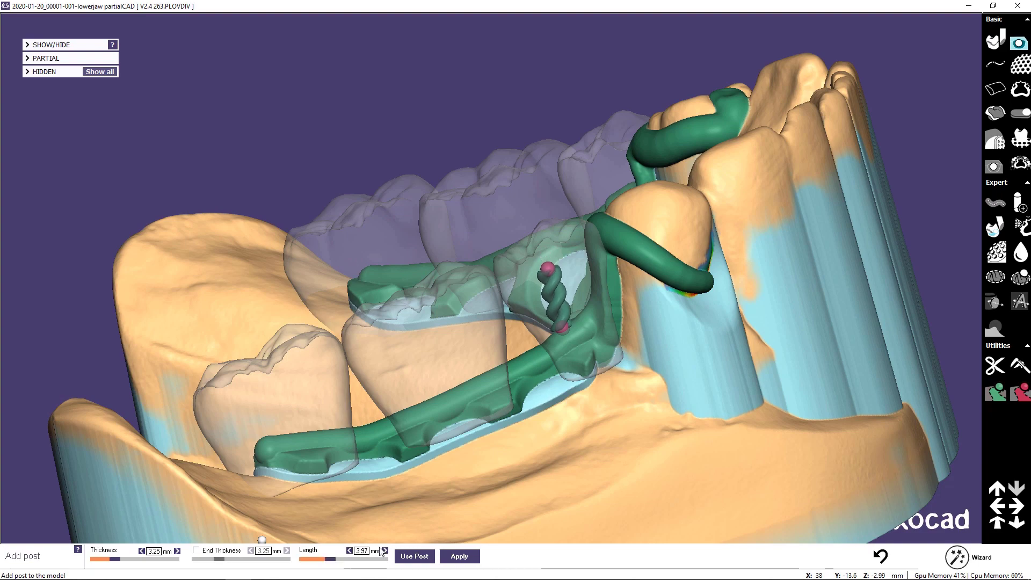
{"action": "right_click_drag", "start_coordinate": [536, 446], "coordinate": [418, 352]}
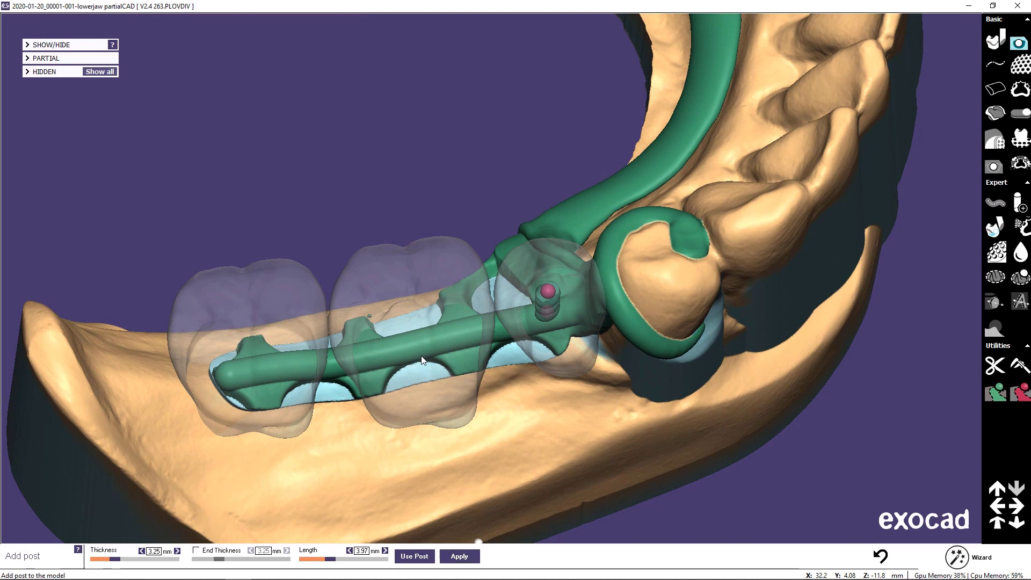
- Add a second spiral post, 3.97 mm long, on the right saddle pipe under the middle tooth
{"action": "right_click_drag", "start_coordinate": [422, 361], "coordinate": [445, 483]}
{"action": "left_click", "coordinate": [416, 307]}
{"action": "left_click", "coordinate": [458, 557]}
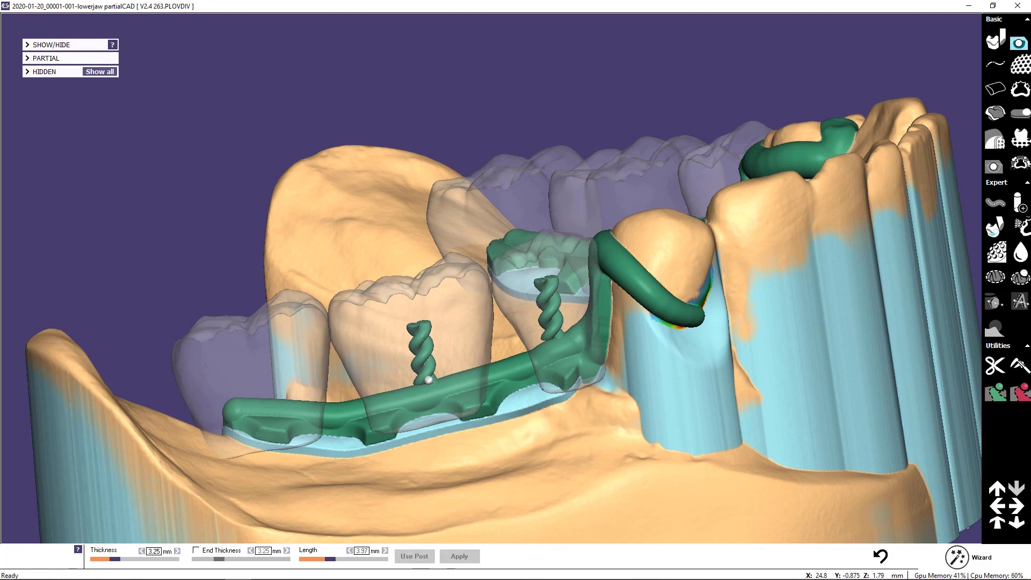
- Add a third spiral post under the rearmost molar of the right saddle with its length set to 3.25 mm
{"action": "right_click_drag", "start_coordinate": [432, 359], "coordinate": [428, 386]}
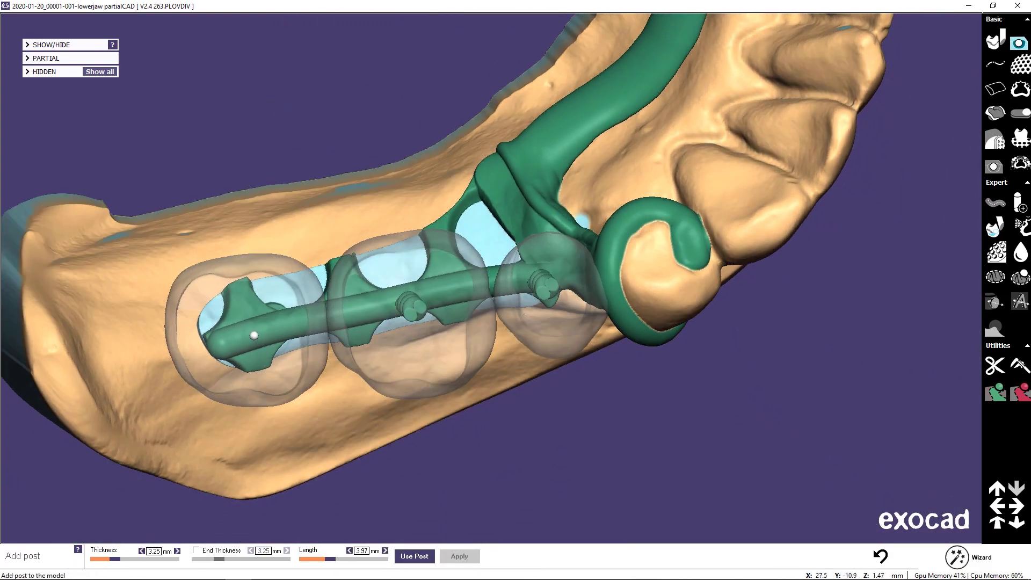
{"action": "left_click", "coordinate": [254, 335]}
{"action": "mouse_move", "coordinate": [334, 391]}
{"action": "right_mouse_down"}
{"action": "mouse_move", "coordinate": [336, 373]}
{"action": "mouse_move", "coordinate": [335, 387]}
{"action": "right_mouse_up"}
{"action": "left_click_drag", "start_coordinate": [331, 559], "coordinate": [324, 560]}
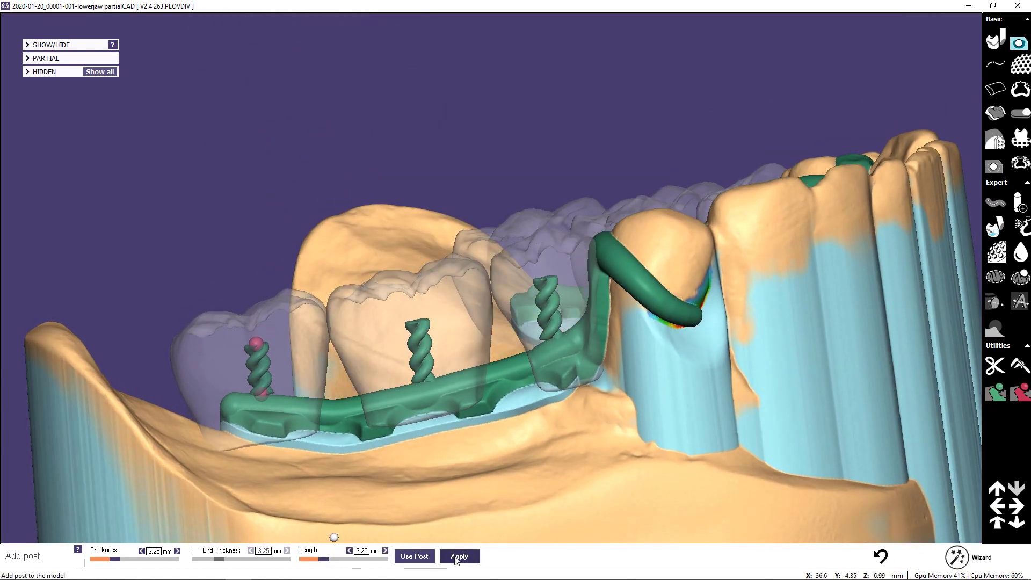
{"action": "left_click", "coordinate": [460, 557]}
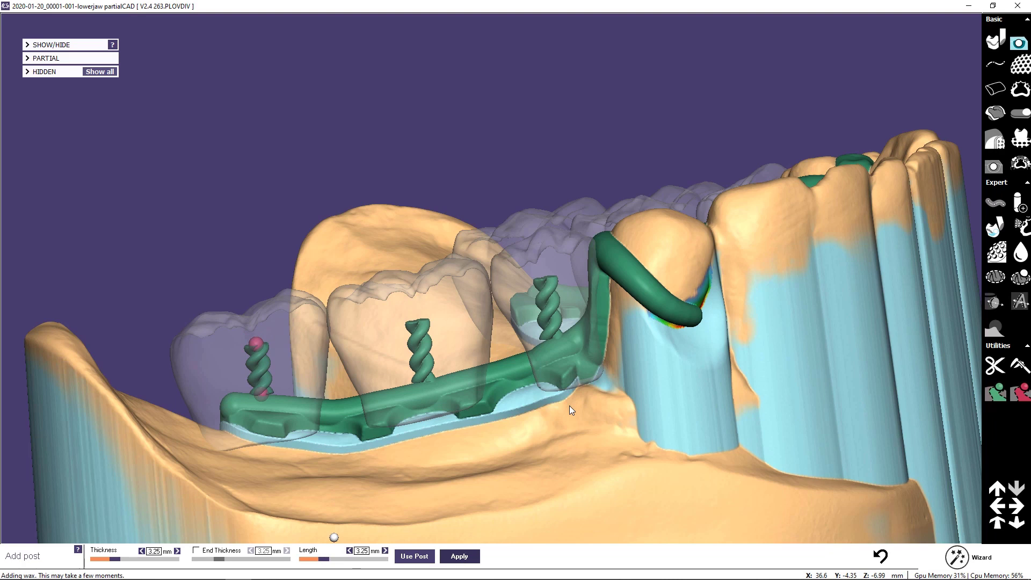
- Add a spiral post at the front of the left saddle under the premolar with its length set to 2.35 mm
{"action": "scroll", "coordinate": [573, 408], "scroll_direction": "down", "scroll_amount": 5}
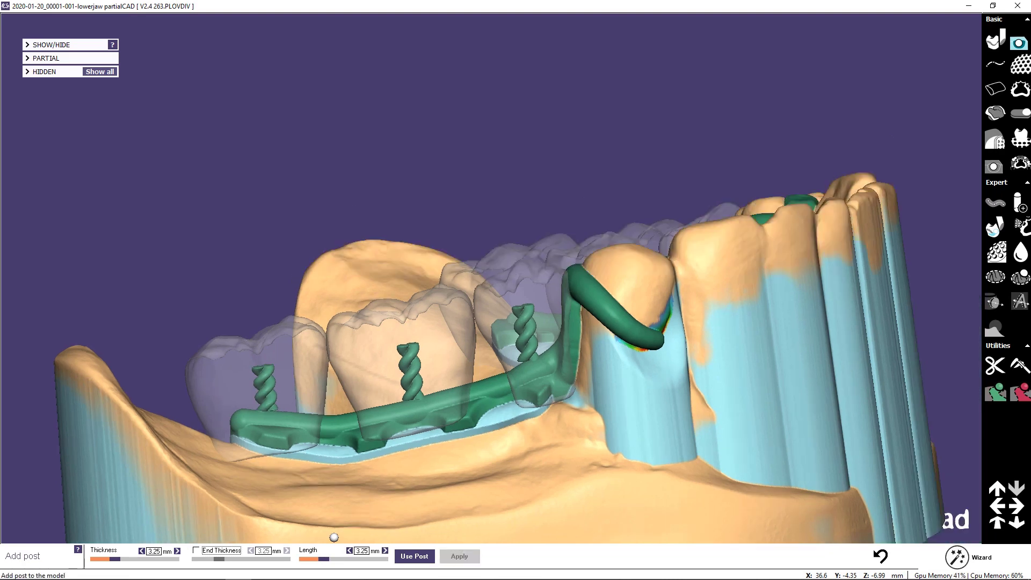
{"action": "right_click_drag", "start_coordinate": [439, 424], "coordinate": [526, 393]}
{"action": "left_click", "coordinate": [449, 216]}
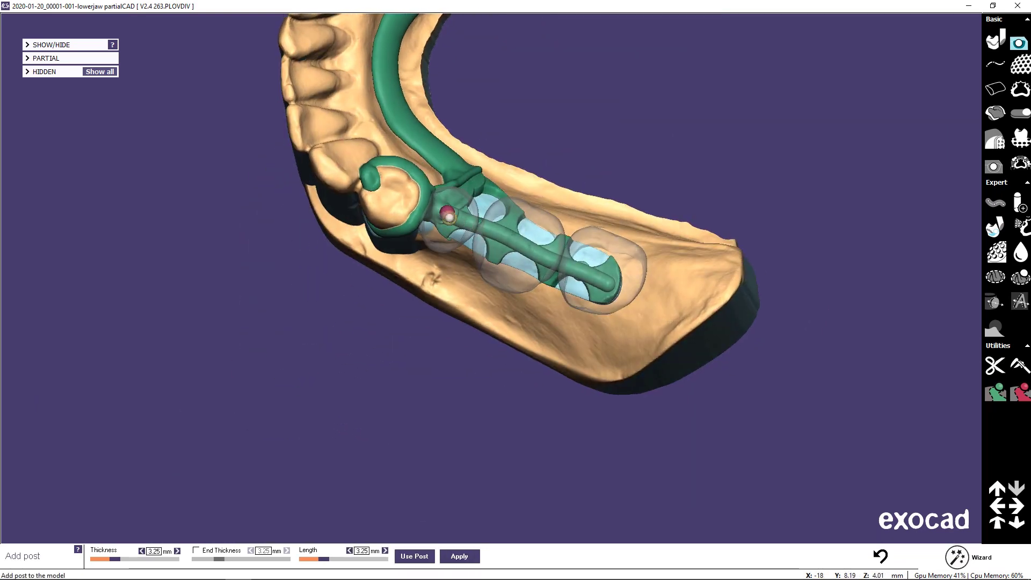
{"action": "right_click_drag", "start_coordinate": [481, 290], "coordinate": [479, 270]}
{"action": "scroll", "coordinate": [479, 271], "scroll_direction": "up", "scroll_amount": 5}
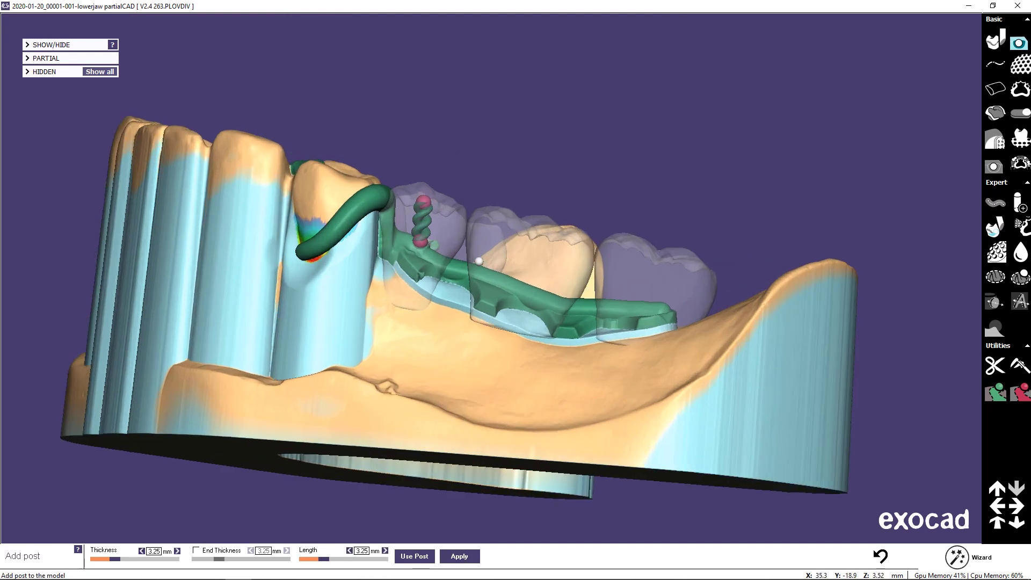
{"action": "left_click_drag", "start_coordinate": [326, 559], "coordinate": [319, 561]}
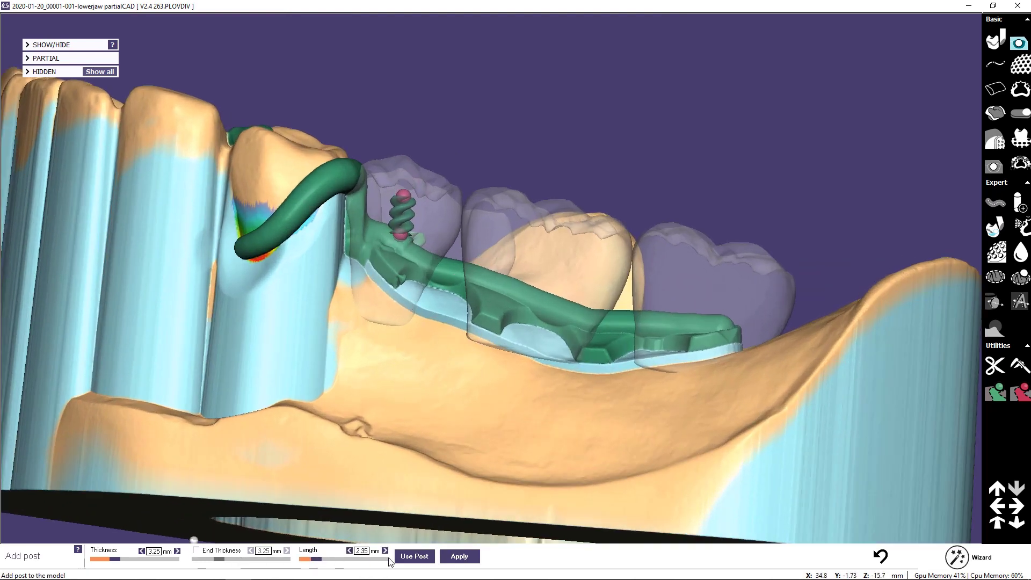
{"action": "left_click", "coordinate": [459, 556]}
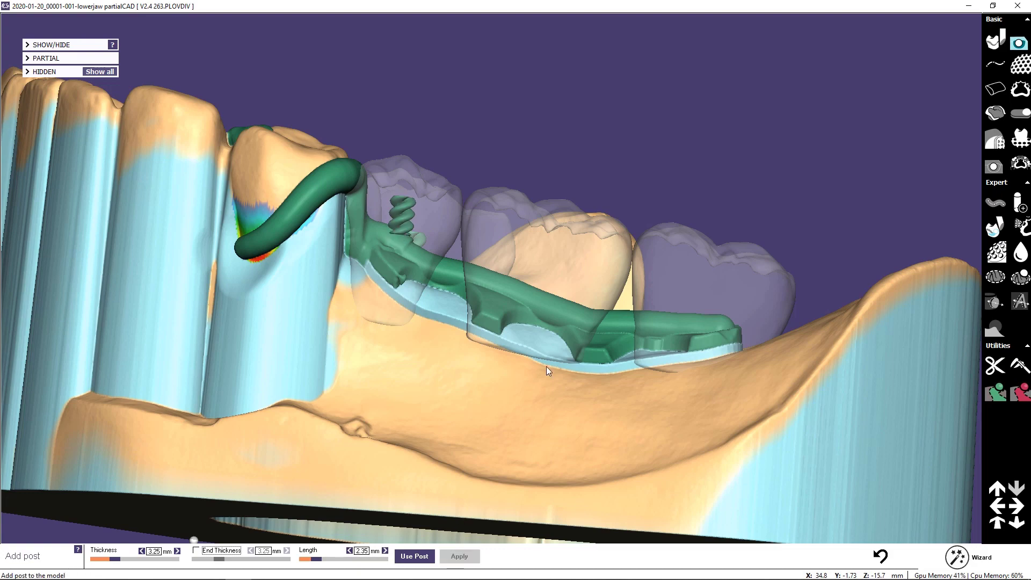
- Add a second spiral post on the left saddle pipe under the middle tooth with its length set to 2.62 mm
{"action": "right_click_drag", "start_coordinate": [531, 294], "coordinate": [549, 246]}
{"action": "left_click", "coordinate": [548, 224]}
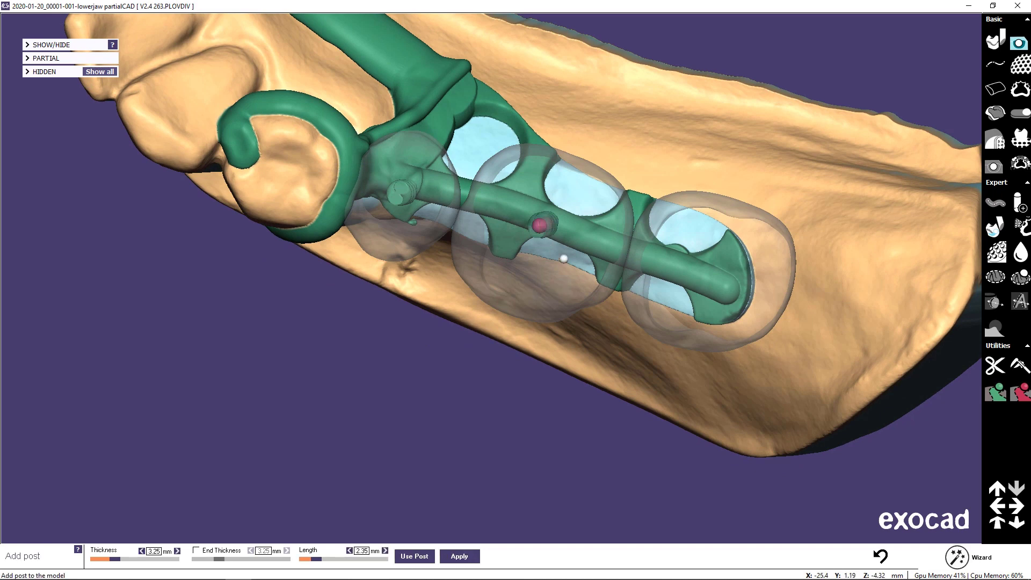
{"action": "mouse_move", "coordinate": [558, 291]}
{"action": "right_mouse_down"}
{"action": "mouse_move", "coordinate": [568, 299]}
{"action": "mouse_move", "coordinate": [569, 238]}
{"action": "right_mouse_up"}
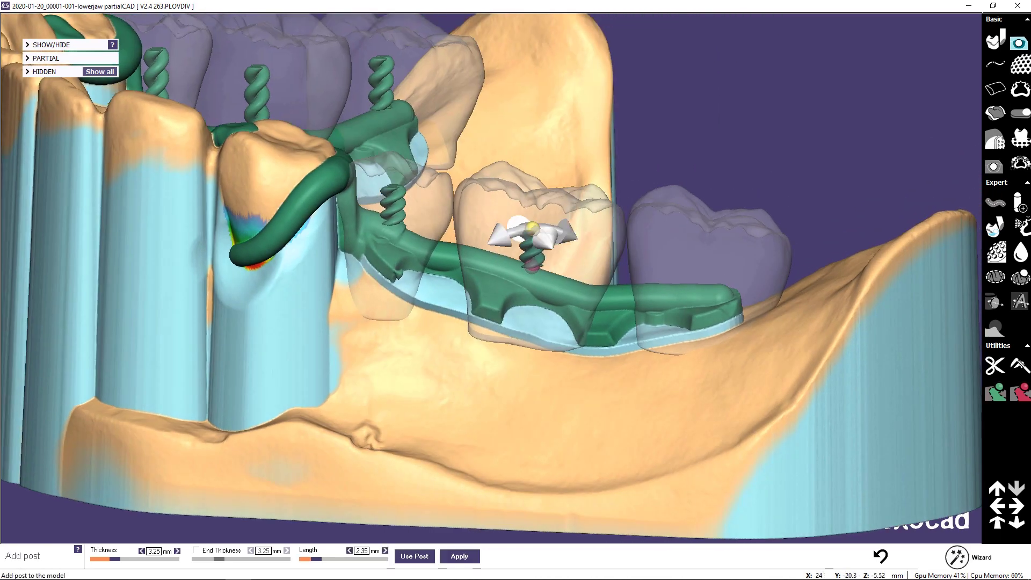
{"action": "mouse_move", "coordinate": [520, 222]}
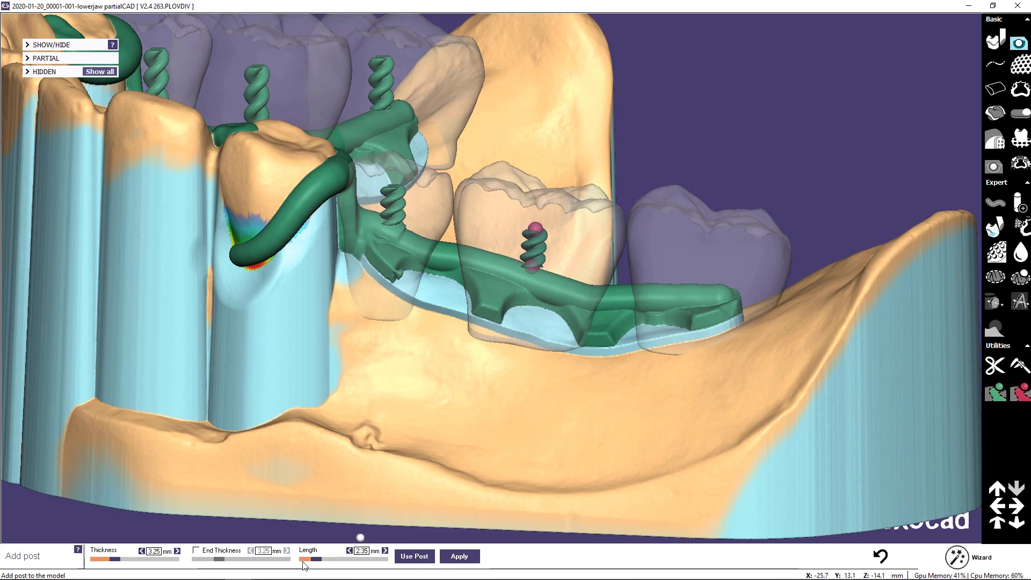
{"action": "left_click_drag", "start_coordinate": [312, 560], "coordinate": [316, 561]}
{"action": "left_click", "coordinate": [459, 557]}
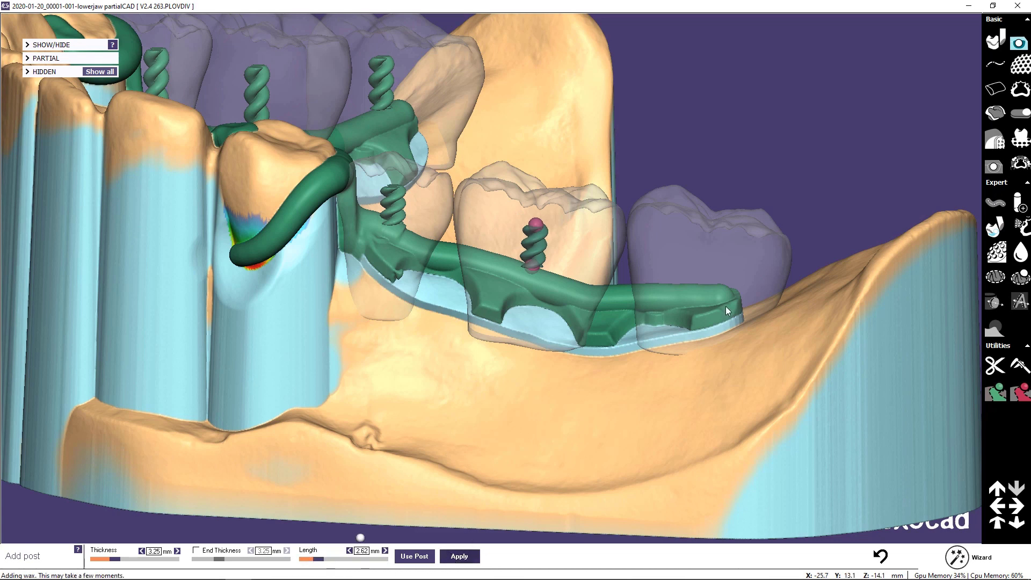
- Add a third spiral post, 2.62 mm long, on the left saddle pipe under the rearmost molar
{"action": "right_click_drag", "start_coordinate": [701, 296], "coordinate": [672, 376]}
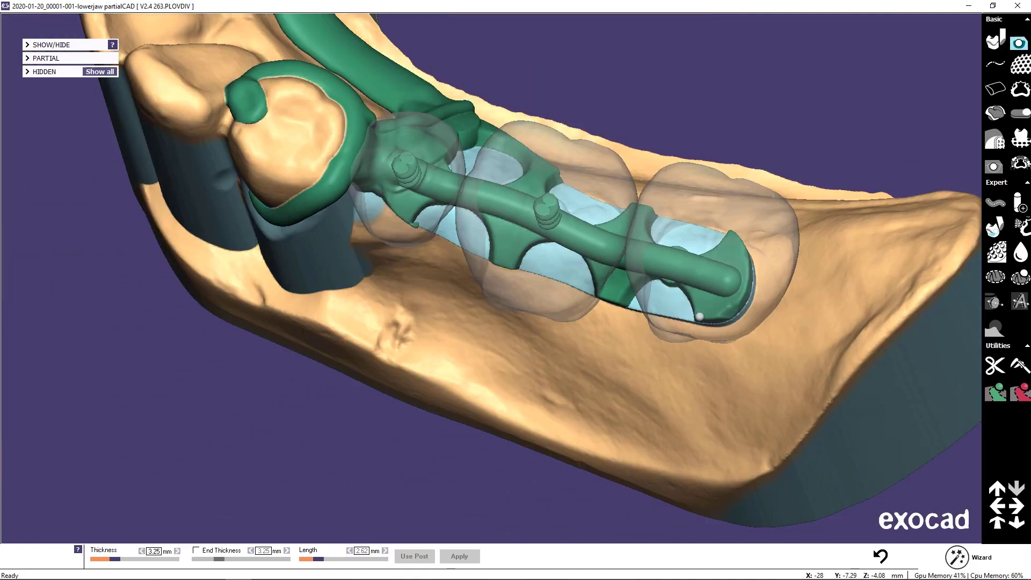
{"action": "right_click_drag", "start_coordinate": [699, 316], "coordinate": [633, 363]}
{"action": "left_click", "coordinate": [698, 287]}
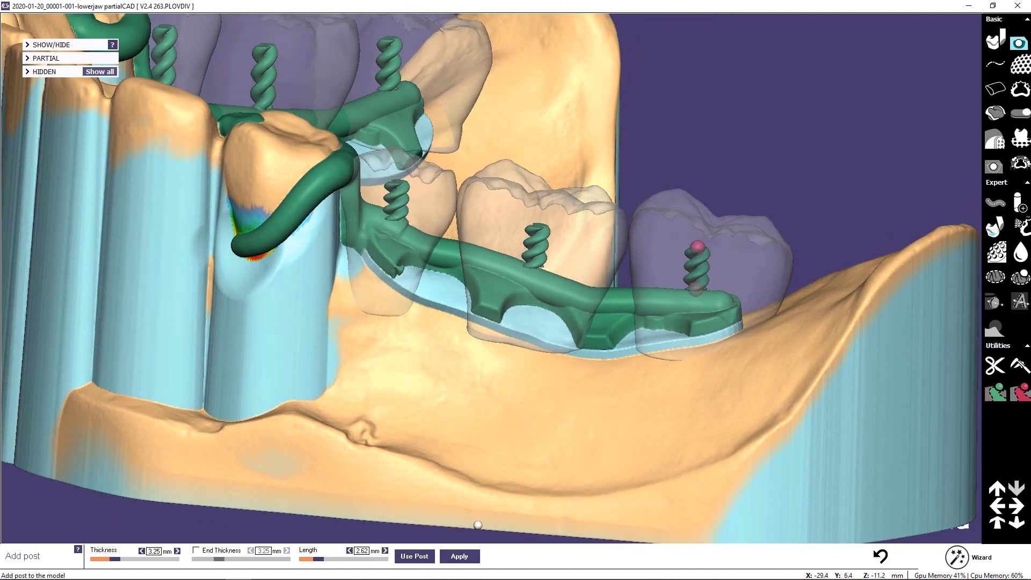
{"action": "left_click", "coordinate": [472, 556]}
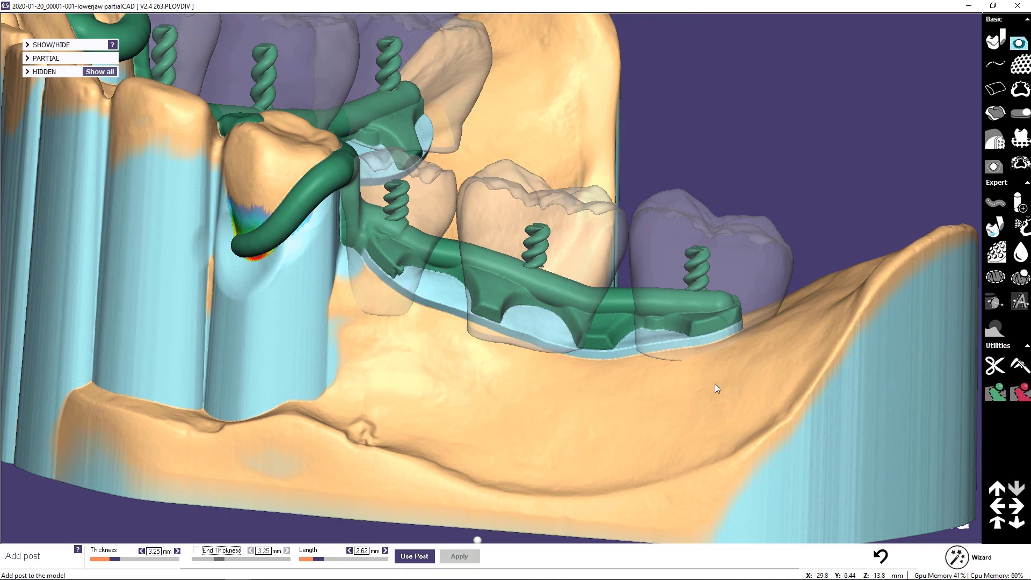
- Return to the wizard's build stage, save the framework for build with the existing settings, and finish the partial design
{"action": "left_click", "coordinate": [1013, 489]}
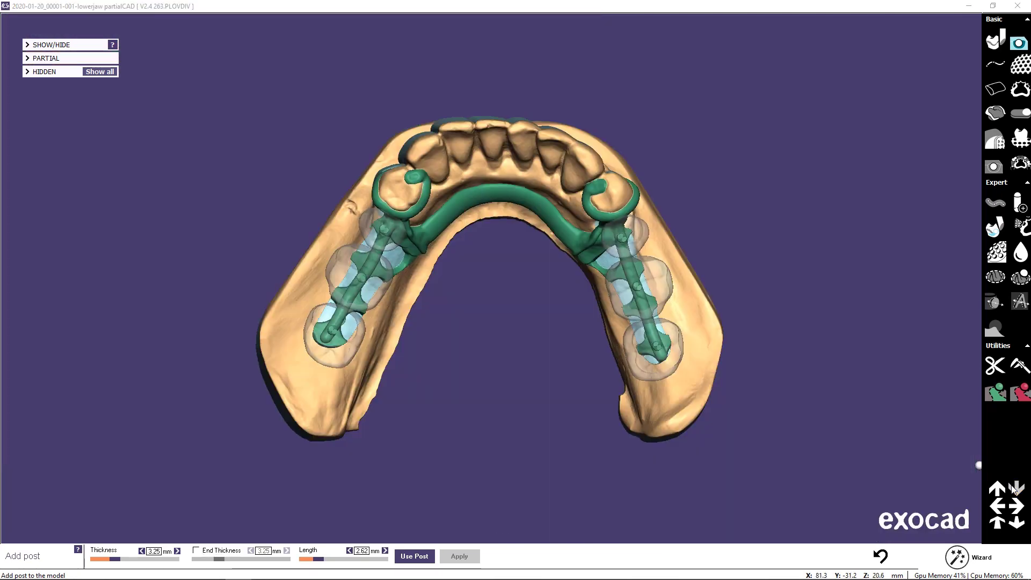
{"action": "left_click", "coordinate": [961, 558]}
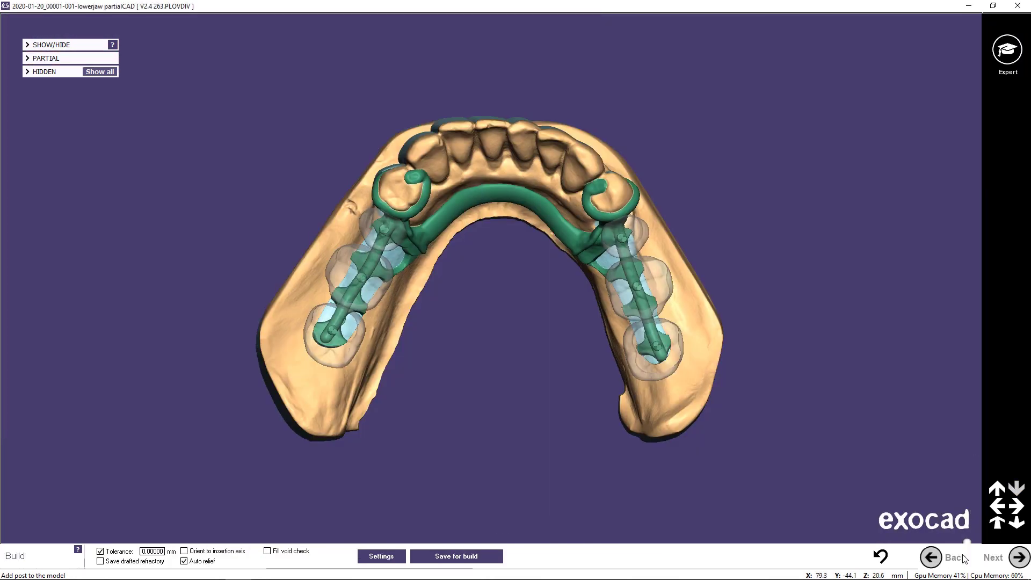
{"action": "left_click", "coordinate": [980, 558]}
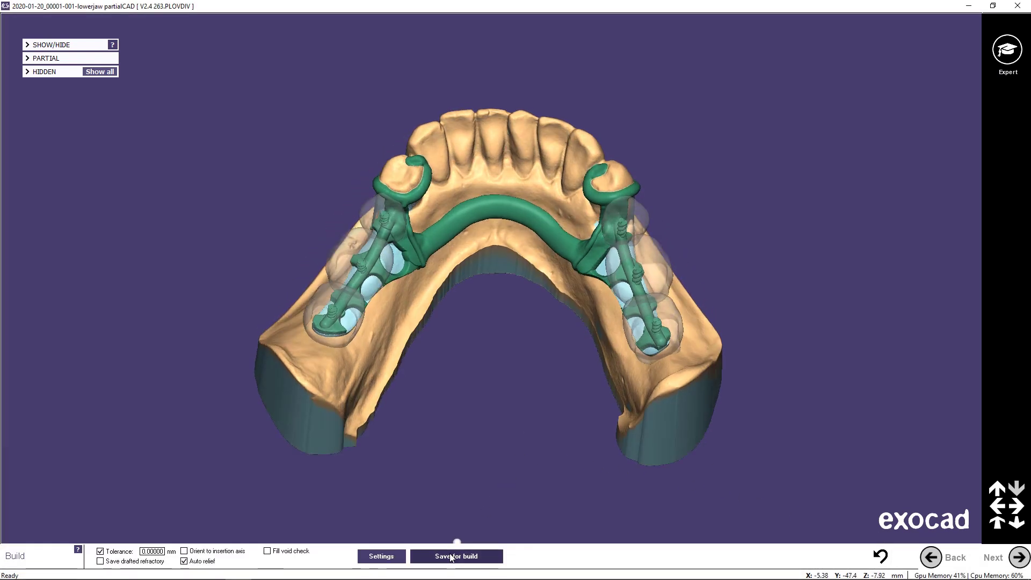
{"action": "left_click", "coordinate": [452, 557]}
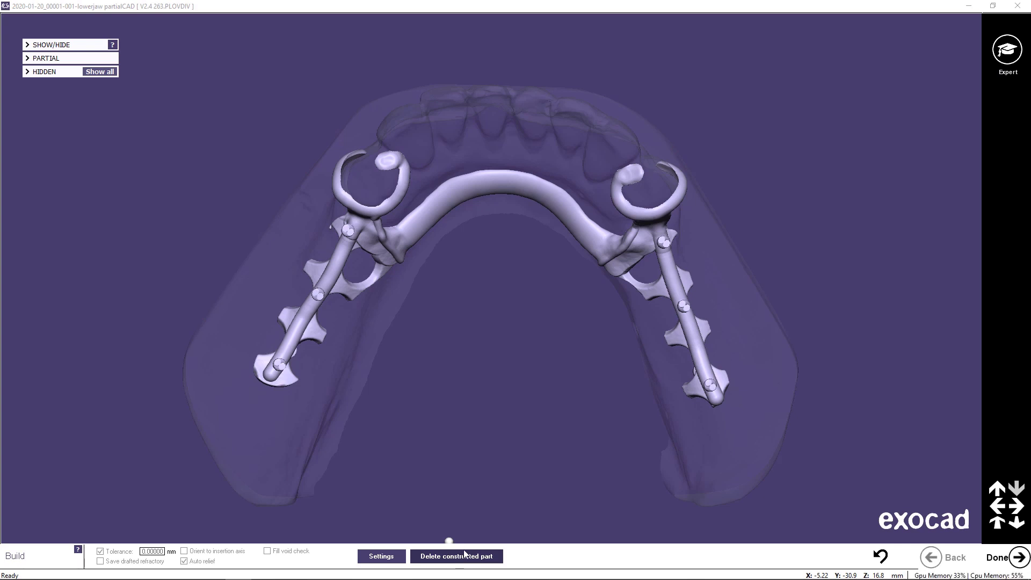
{"action": "left_click", "coordinate": [1020, 558]}
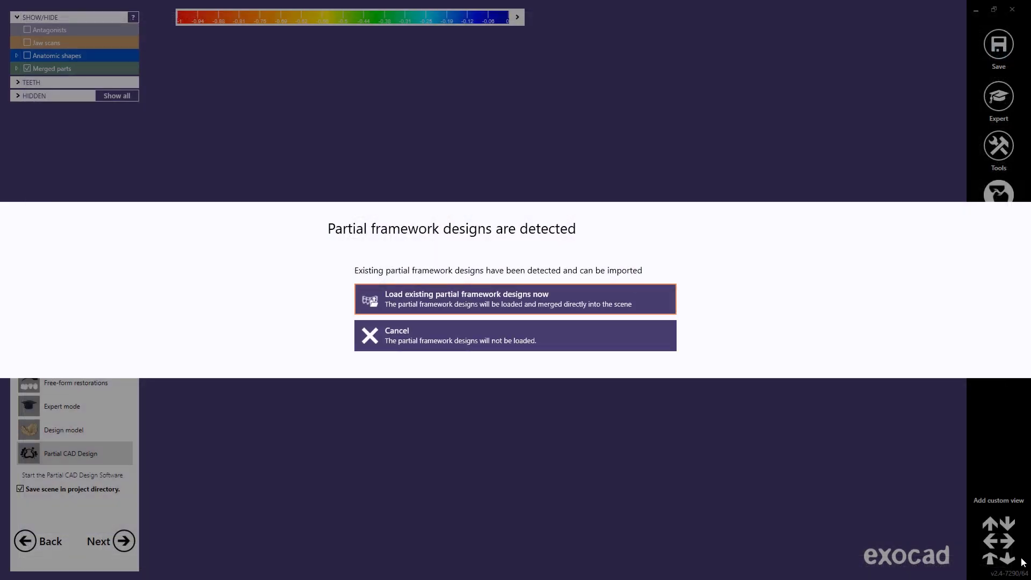
- Load the existing partial framework design and proceed to the over denture gingiva design, overwriting the existing scene file
{"action": "left_click", "coordinate": [437, 301]}
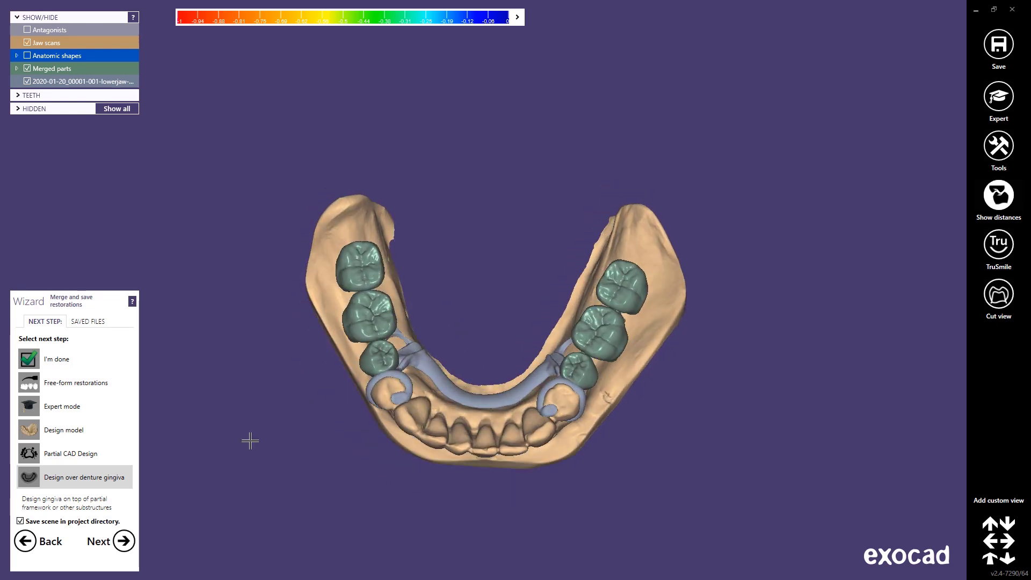
{"action": "left_click", "coordinate": [123, 540]}
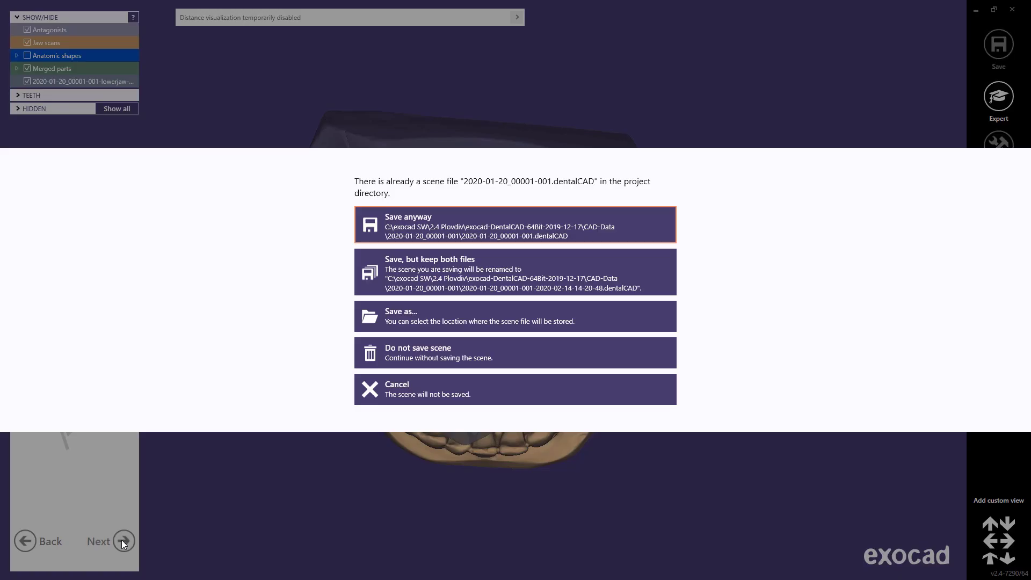
{"action": "left_click", "coordinate": [415, 227]}
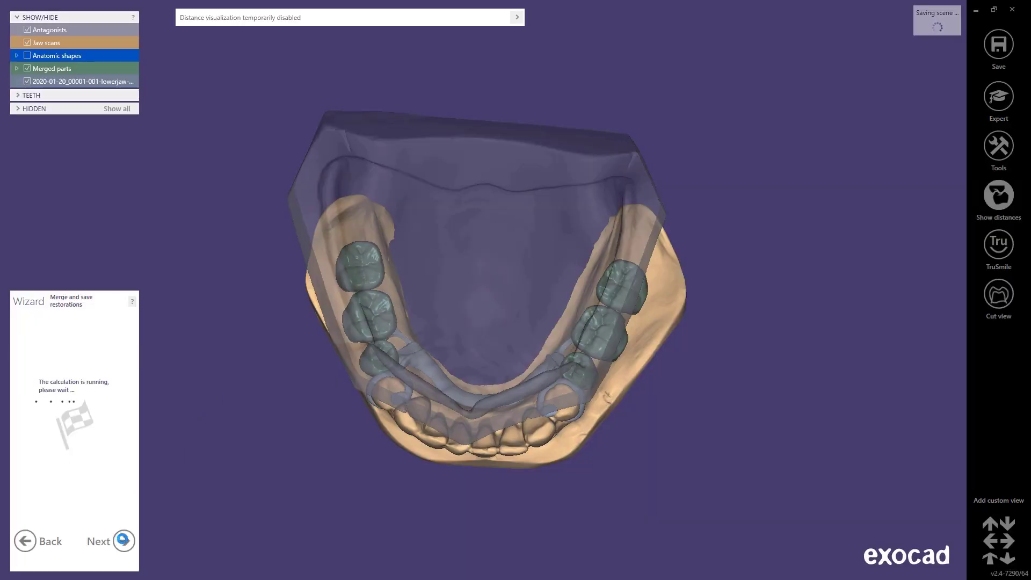
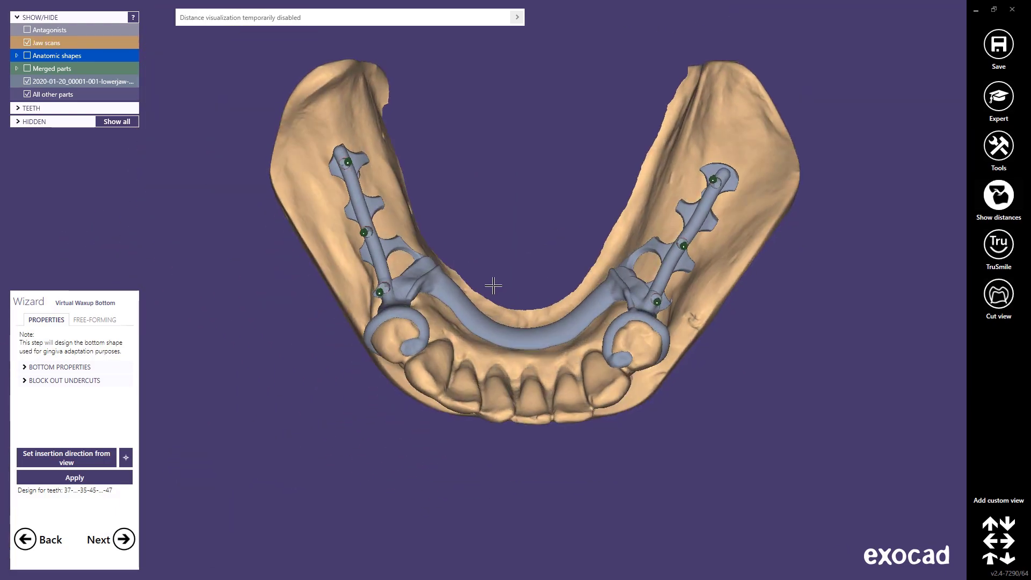
- Generate the virtual waxup bottom for teeth 37-35 and 45-47 with the existing settings and proceed to gingiva design
{"action": "left_click", "coordinate": [78, 478]}
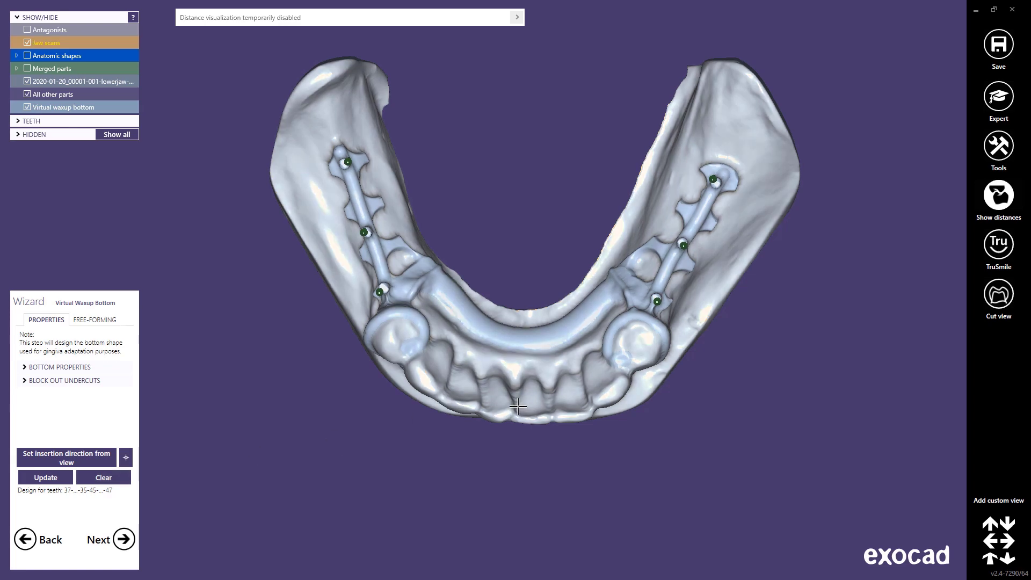
{"action": "mouse_move", "coordinate": [517, 406]}
{"action": "right_mouse_down"}
{"action": "mouse_move", "coordinate": [529, 388]}
{"action": "mouse_move", "coordinate": [538, 411]}
{"action": "mouse_move", "coordinate": [533, 396]}
{"action": "right_mouse_up"}
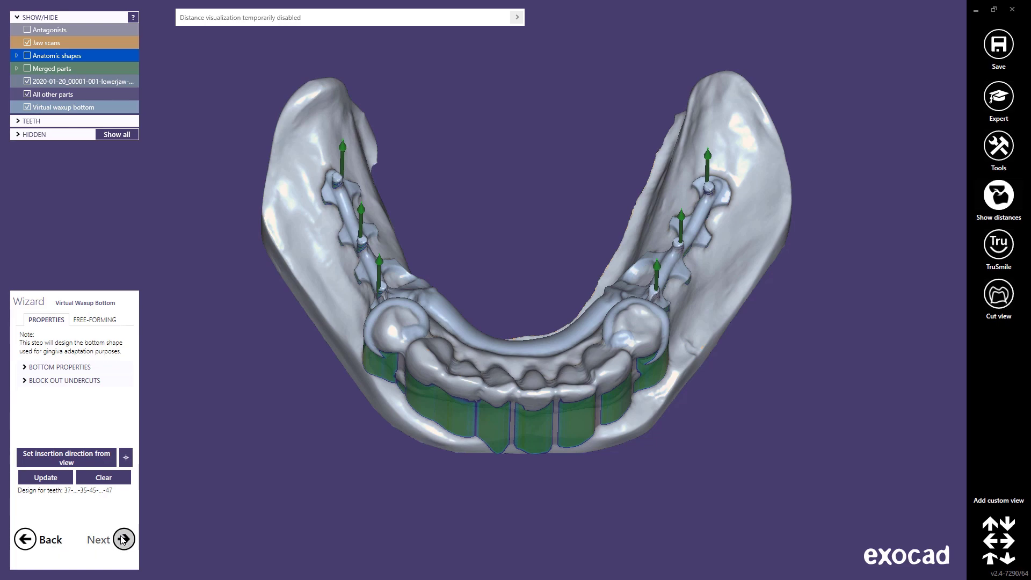
{"action": "left_click", "coordinate": [123, 538]}
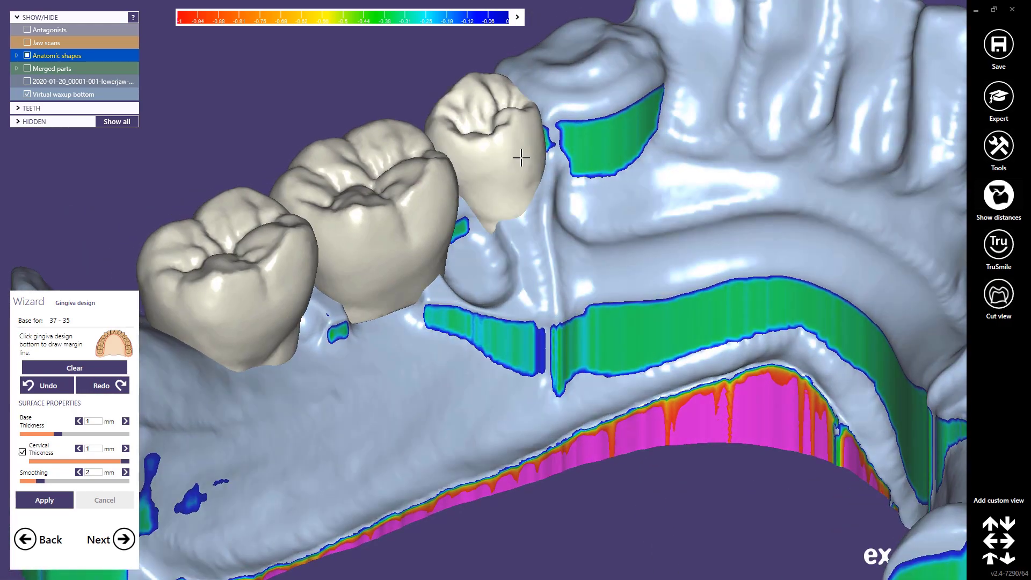
- Hide the premolar and start the 37-35 gingiva margin line behind the clasped tooth, running it along the lingual side of the ridge
{"action": "middle_click", "coordinate": [516, 157], "text": "shift"}
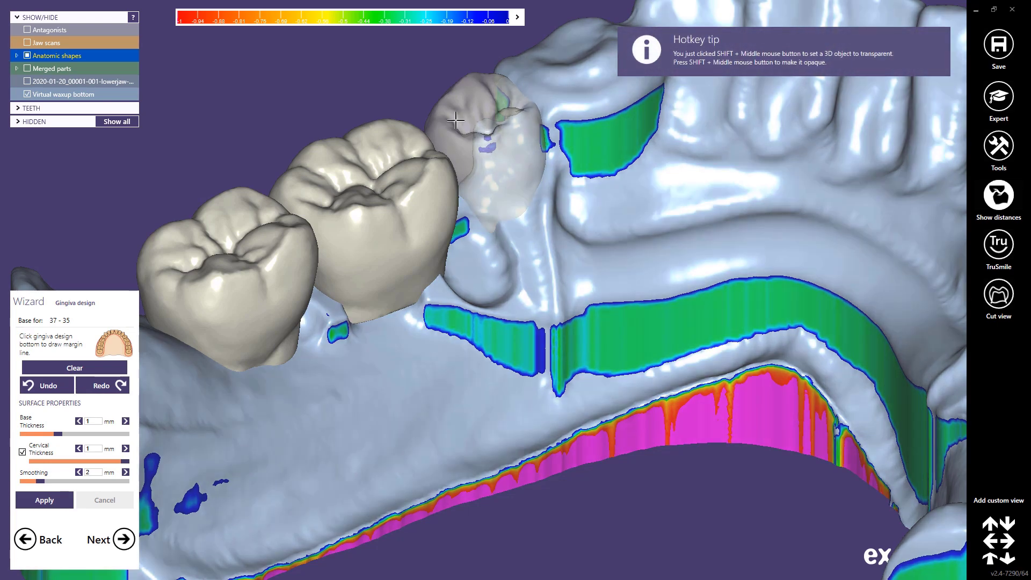
{"action": "middle_click", "coordinate": [467, 124], "text": "ctrl"}
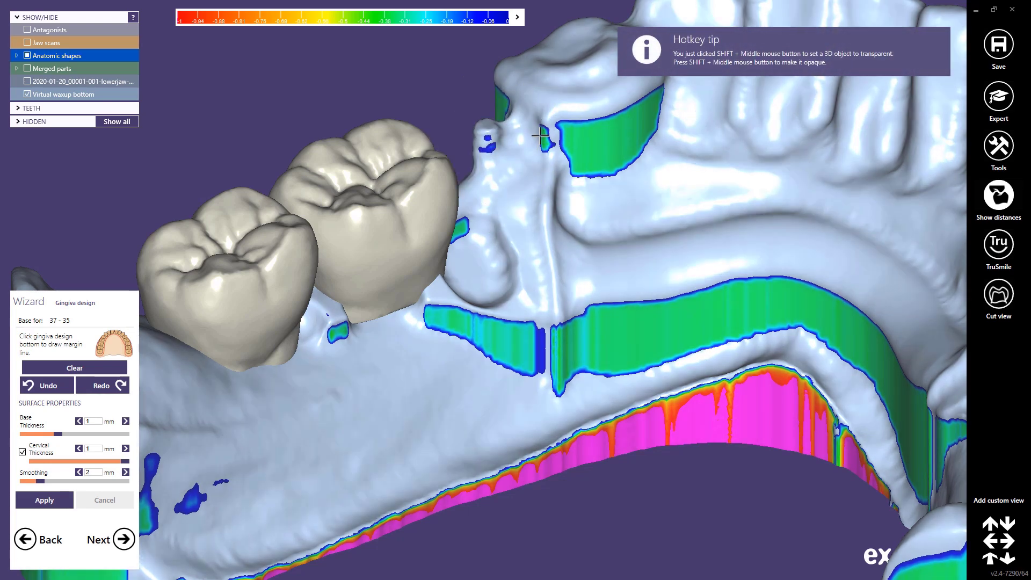
{"action": "left_click", "coordinate": [545, 176]}
{"action": "left_click", "coordinate": [538, 207]}
{"action": "left_click", "coordinate": [545, 250]}
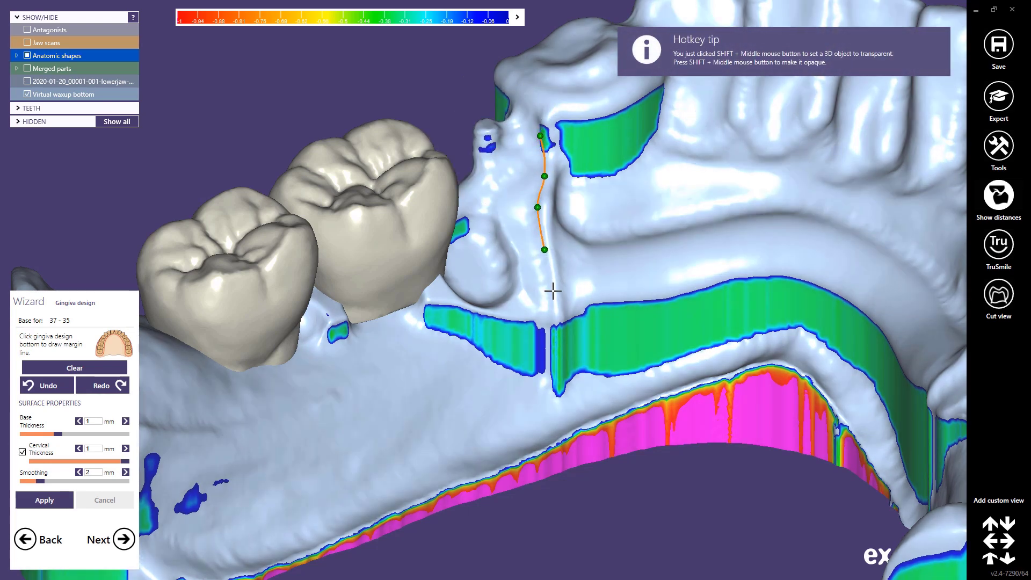
{"action": "left_click", "coordinate": [553, 298]}
{"action": "left_click", "coordinate": [553, 323]}
{"action": "left_click", "coordinate": [507, 401]}
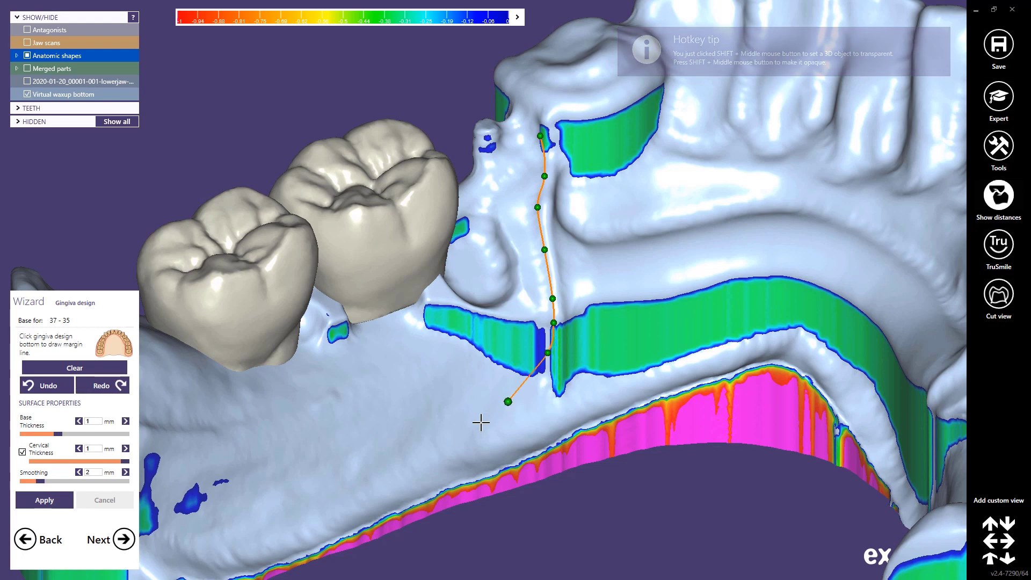
{"action": "left_click", "coordinate": [459, 434]}
{"action": "left_click", "coordinate": [296, 466]}
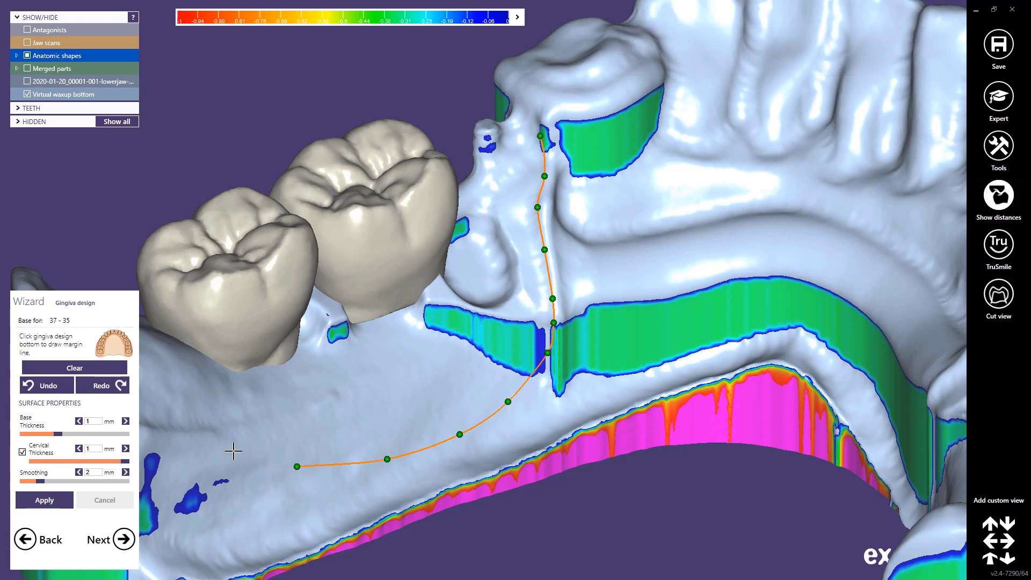
{"action": "left_click", "coordinate": [215, 447]}
- Continue the gingiva margin line around the distal end of the ridge and onto the buccal side behind the rear molar
{"action": "right_click_drag", "start_coordinate": [215, 447], "coordinate": [426, 276]}
{"action": "scroll", "coordinate": [428, 276], "scroll_direction": "up", "scroll_amount": 1}
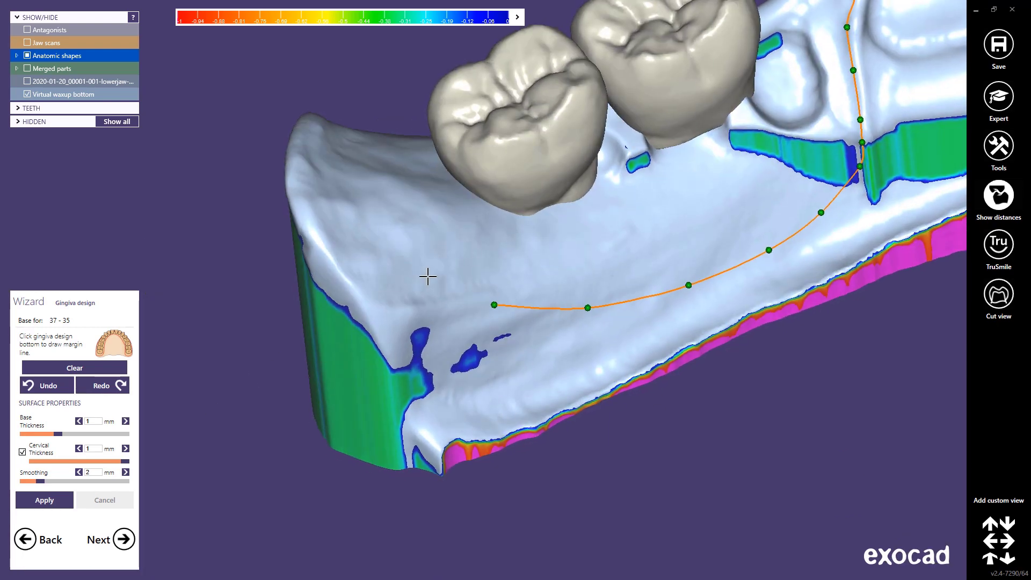
{"action": "left_click", "coordinate": [398, 284]}
{"action": "left_click", "coordinate": [347, 231]}
{"action": "left_click", "coordinate": [338, 162]}
{"action": "right_click_drag", "start_coordinate": [384, 237], "coordinate": [610, 292]}
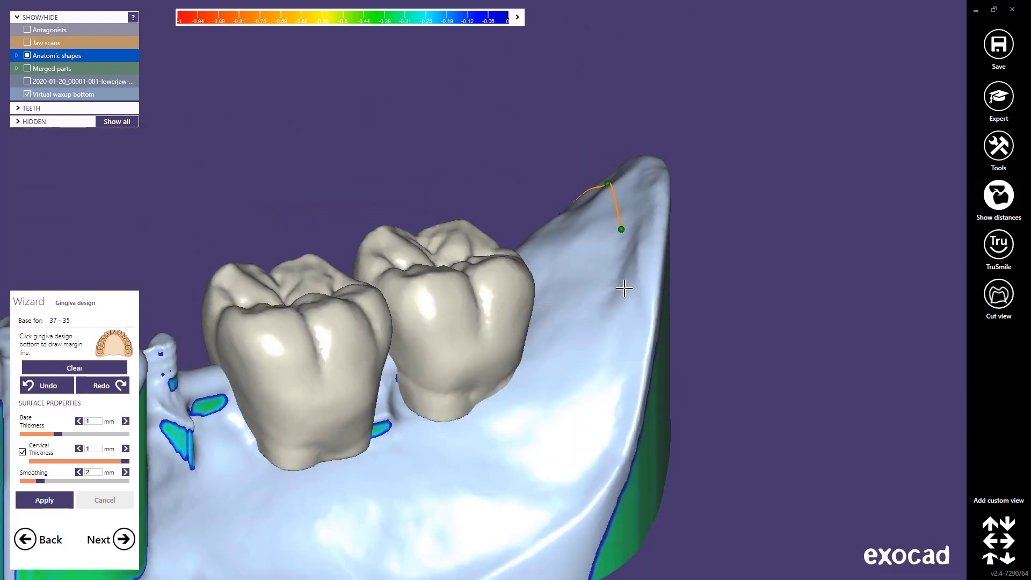
{"action": "left_click", "coordinate": [624, 344]}
{"action": "left_click", "coordinate": [571, 501]}
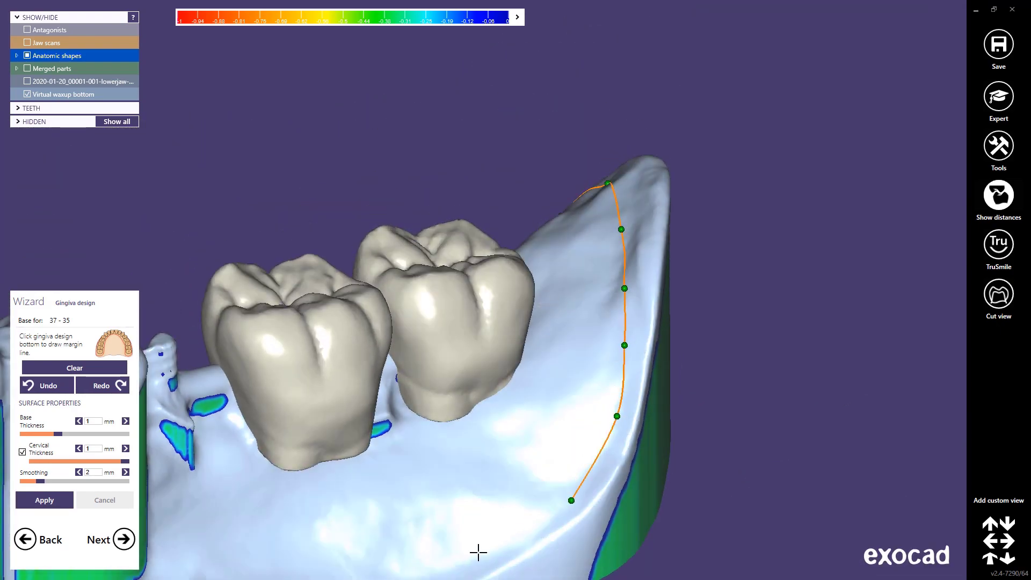
- Run the margin line along the buccal side, close it at its starting point behind the clasped tooth, and apply the gingiva design
{"action": "left_click", "coordinate": [476, 556]}
{"action": "middle_click", "coordinate": [394, 471]}
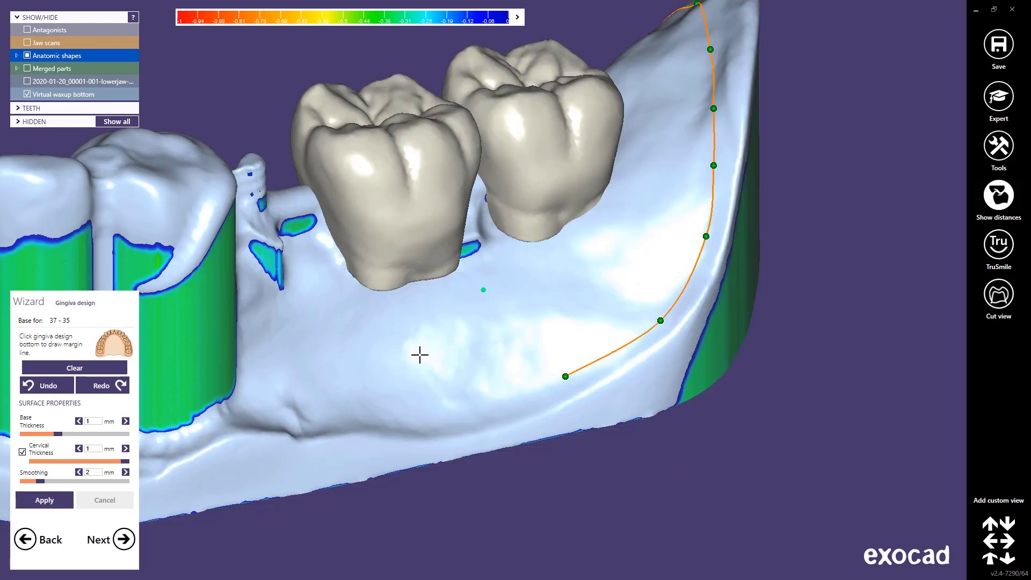
{"action": "left_click", "coordinate": [503, 395]}
{"action": "left_click", "coordinate": [397, 378]}
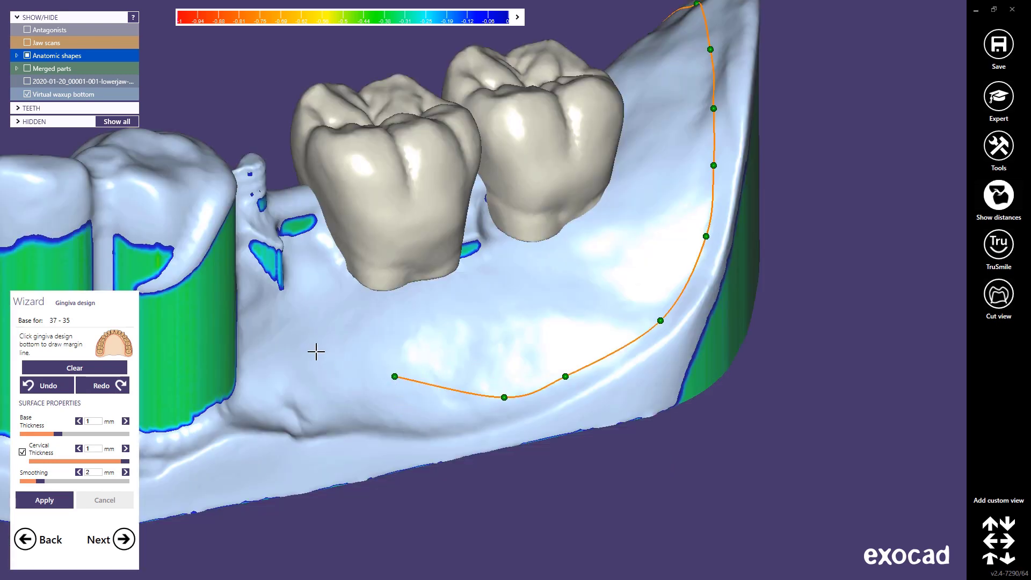
{"action": "left_click", "coordinate": [311, 340]}
{"action": "right_click_drag", "start_coordinate": [311, 341], "coordinate": [223, 272]}
{"action": "left_click", "coordinate": [222, 272]}
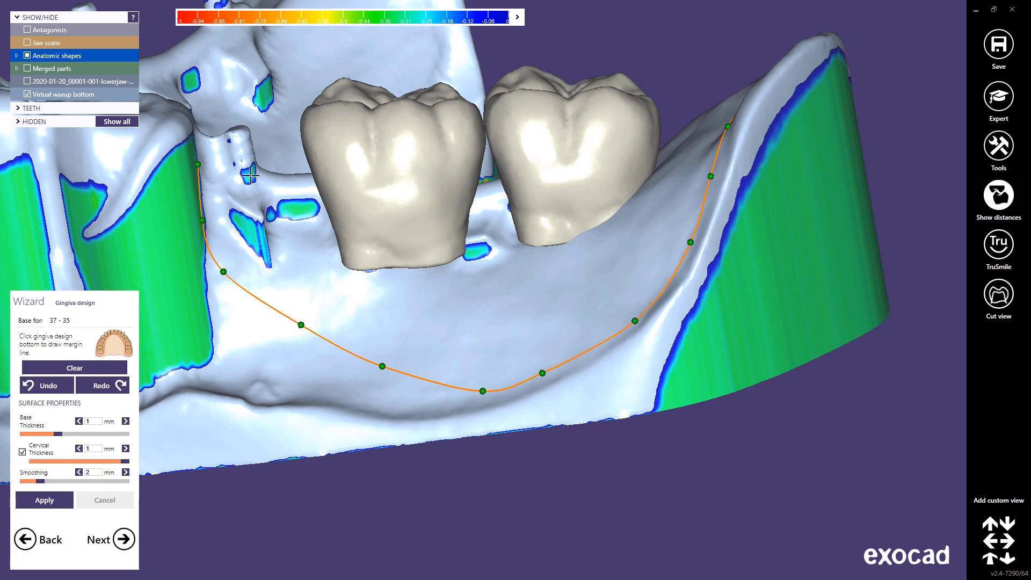
{"action": "right_click_drag", "start_coordinate": [251, 175], "coordinate": [459, 222]}
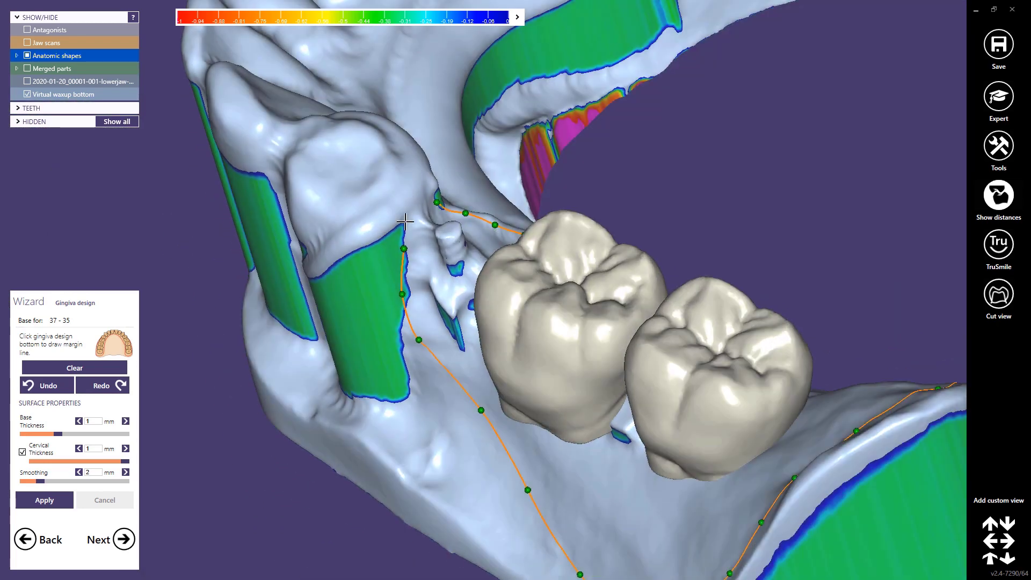
{"action": "left_click", "coordinate": [421, 205]}
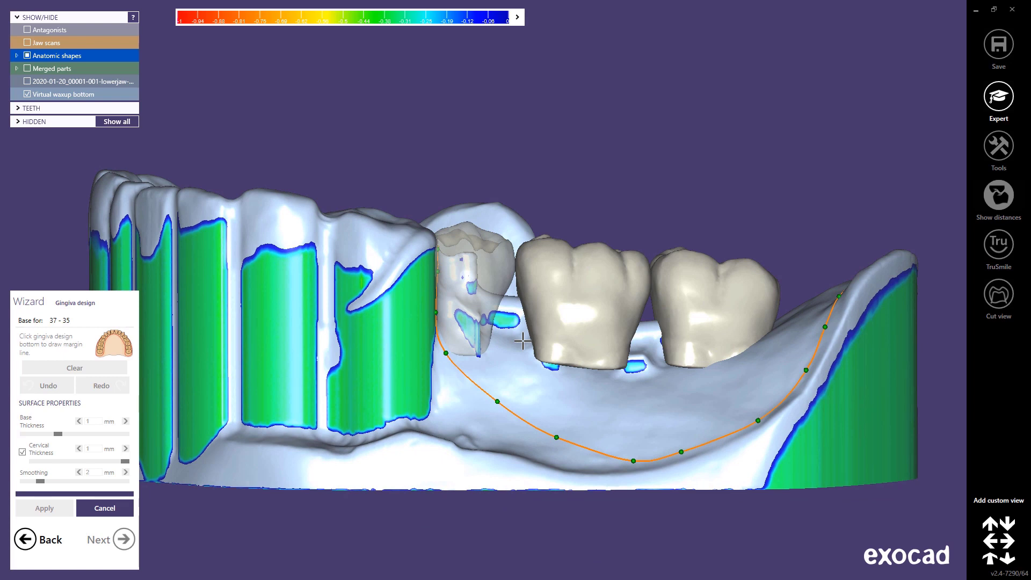
- Make the premolar opaque, check the generated 37-35 gingiva, and proceed to the gingiva base for teeth 45-47
{"action": "middle_click", "coordinate": [474, 257], "text": "shift"}
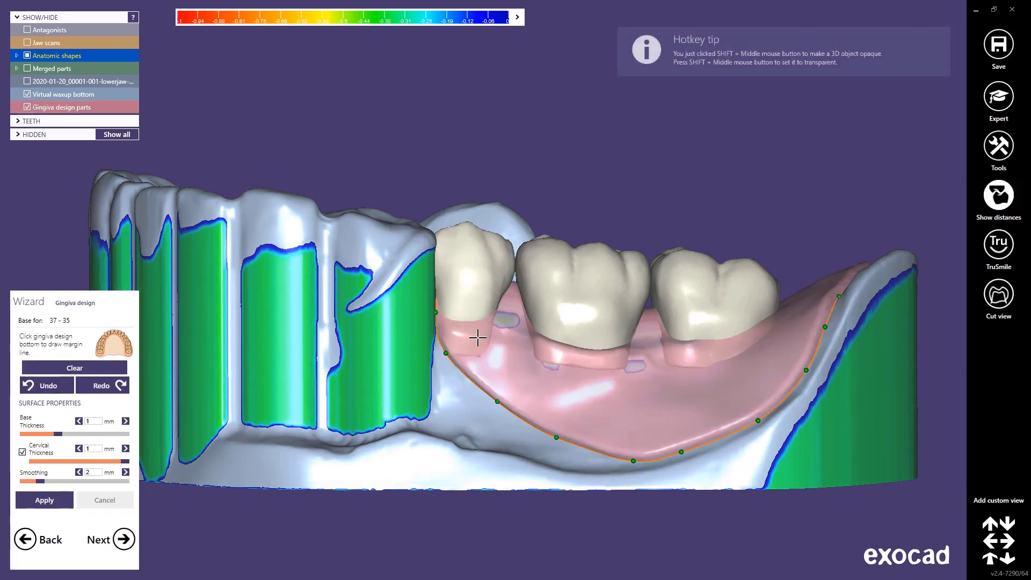
{"action": "right_click_drag", "start_coordinate": [477, 337], "coordinate": [425, 360]}
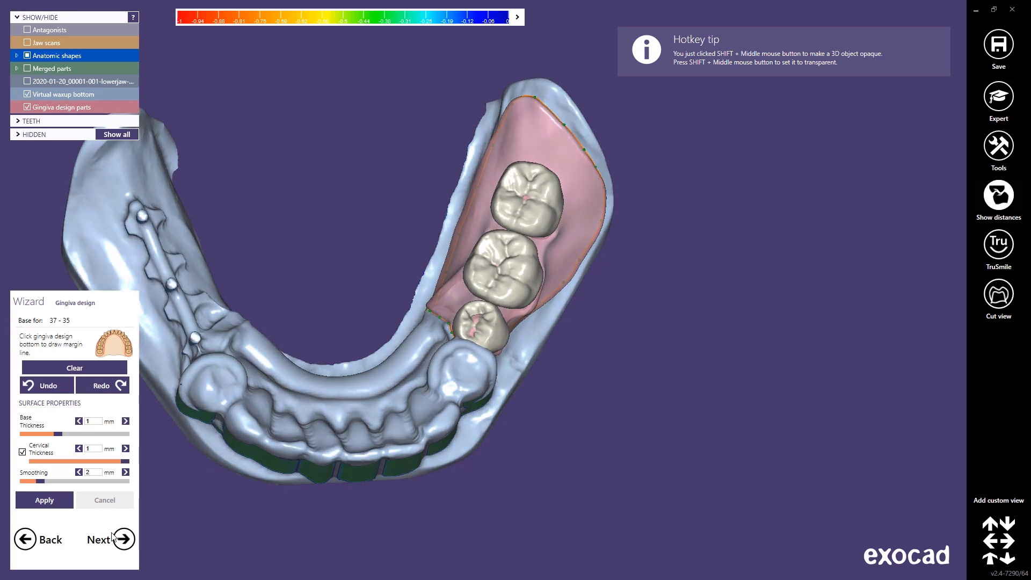
{"action": "left_click", "coordinate": [119, 539]}
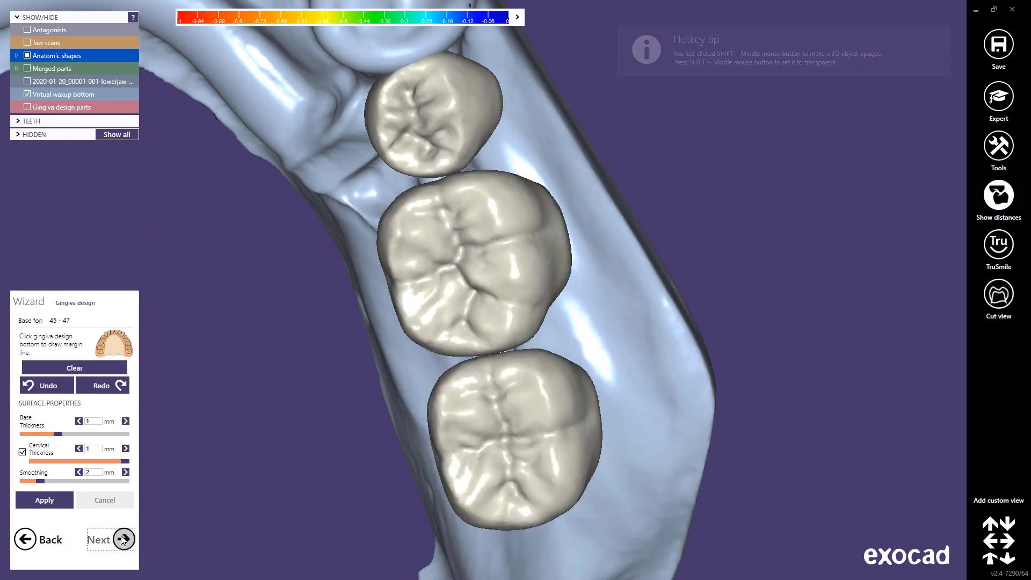
- Draw the 45-47 gingiva margin line from behind the clasped tooth down and along the lingual side of the ridge
{"action": "right_click_drag", "start_coordinate": [403, 430], "coordinate": [428, 148]}
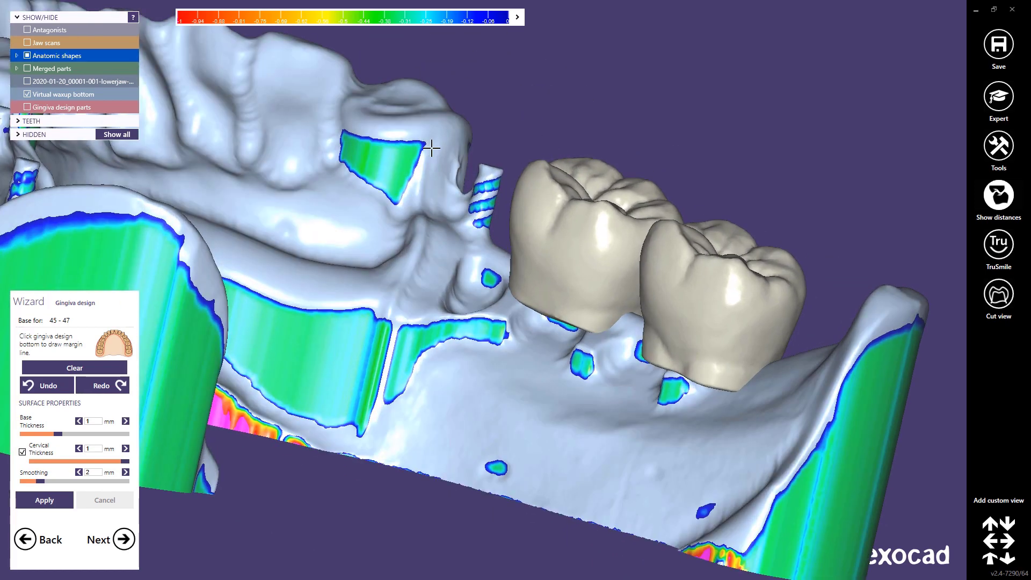
{"action": "left_click", "coordinate": [423, 203]}
{"action": "right_click_drag", "start_coordinate": [429, 230], "coordinate": [425, 231]}
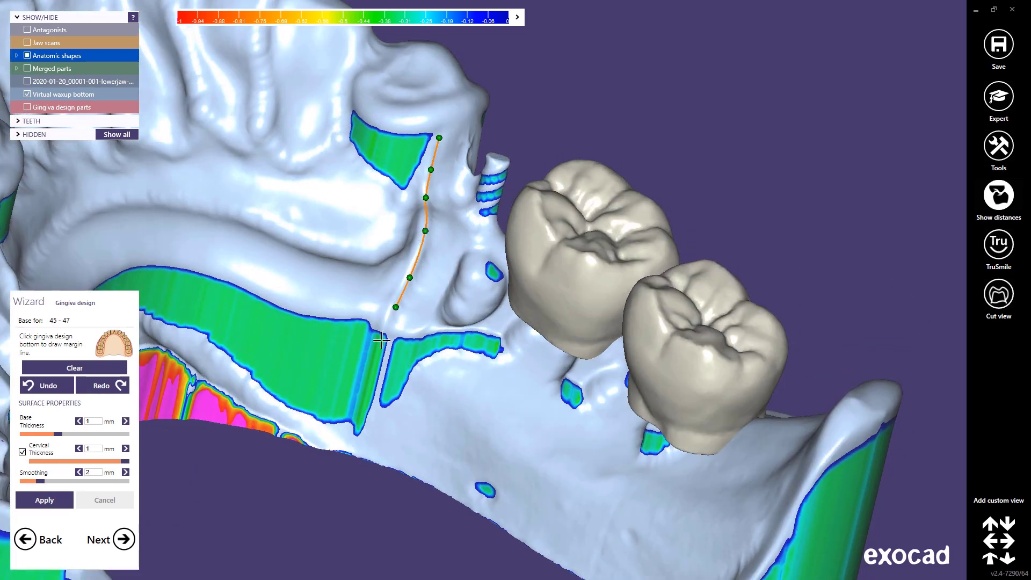
{"action": "left_click", "coordinate": [463, 473]}
{"action": "left_click", "coordinate": [556, 506]}
{"action": "left_click", "coordinate": [654, 524]}
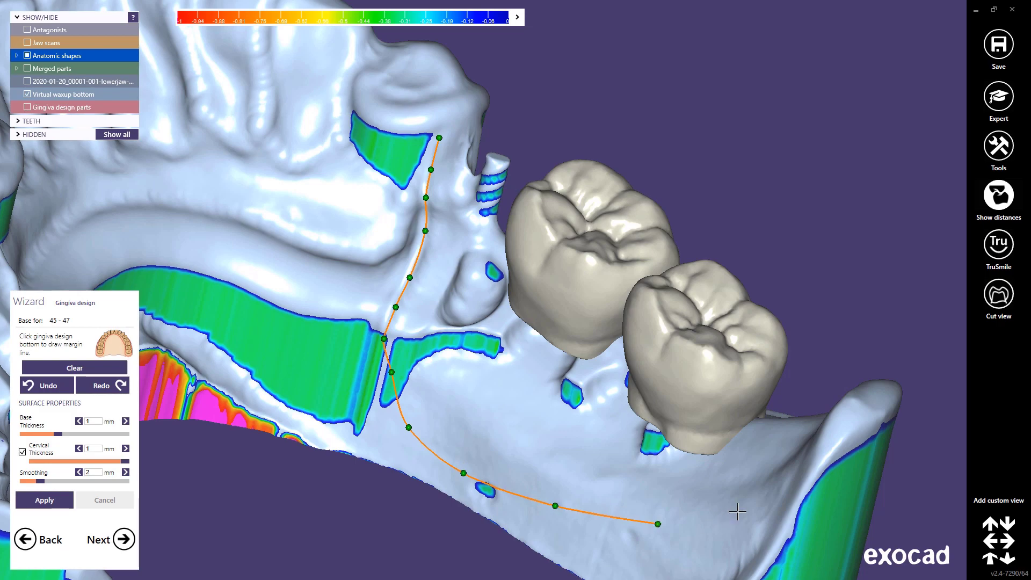
{"action": "left_click", "coordinate": [738, 511]}
- Continue the 45-47 margin line around the distal end of the ridge and onto its buccal side
{"action": "right_click_drag", "start_coordinate": [738, 512], "coordinate": [841, 180]}
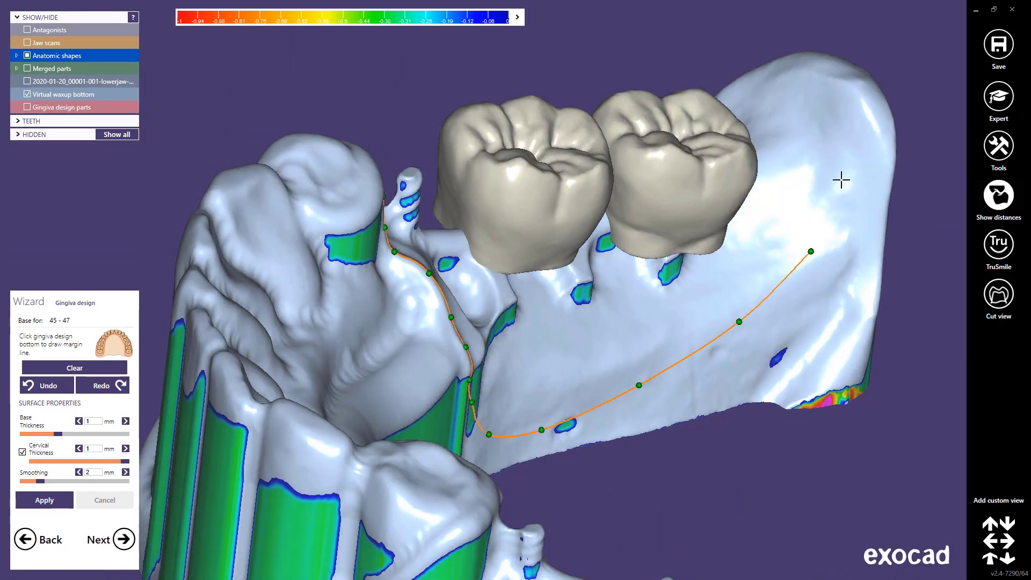
{"action": "left_click", "coordinate": [852, 166]}
{"action": "left_click", "coordinate": [839, 95]}
{"action": "left_click", "coordinate": [769, 83]}
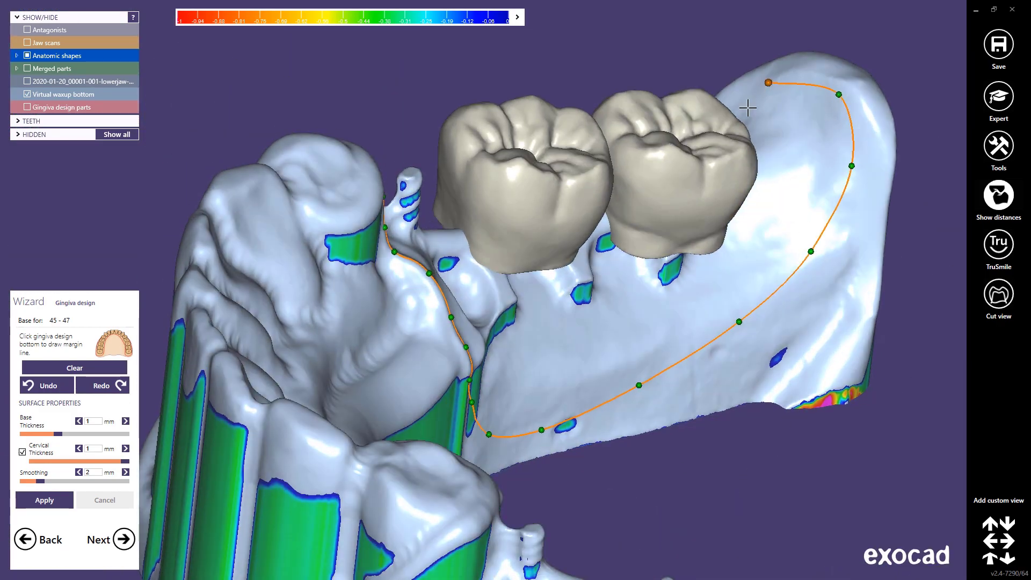
{"action": "right_click_drag", "start_coordinate": [589, 215], "coordinate": [260, 129]}
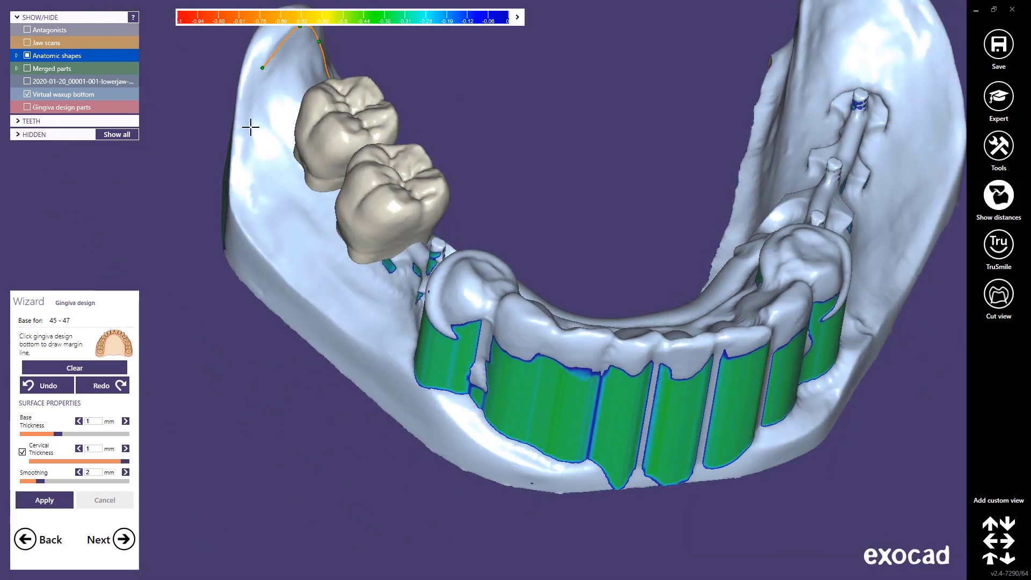
{"action": "left_click", "coordinate": [254, 214]}
{"action": "left_click", "coordinate": [281, 258]}
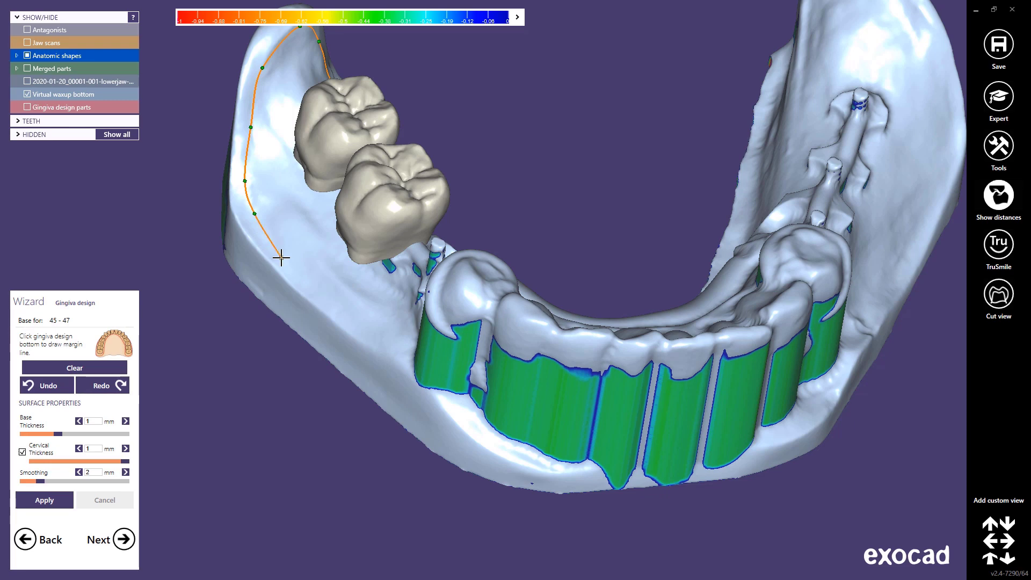
- Run the 45-47 margin line forward along the buccal side, close it behind the clasped tooth, and apply the gingiva design
{"action": "right_click_drag", "start_coordinate": [462, 328], "coordinate": [391, 343]}
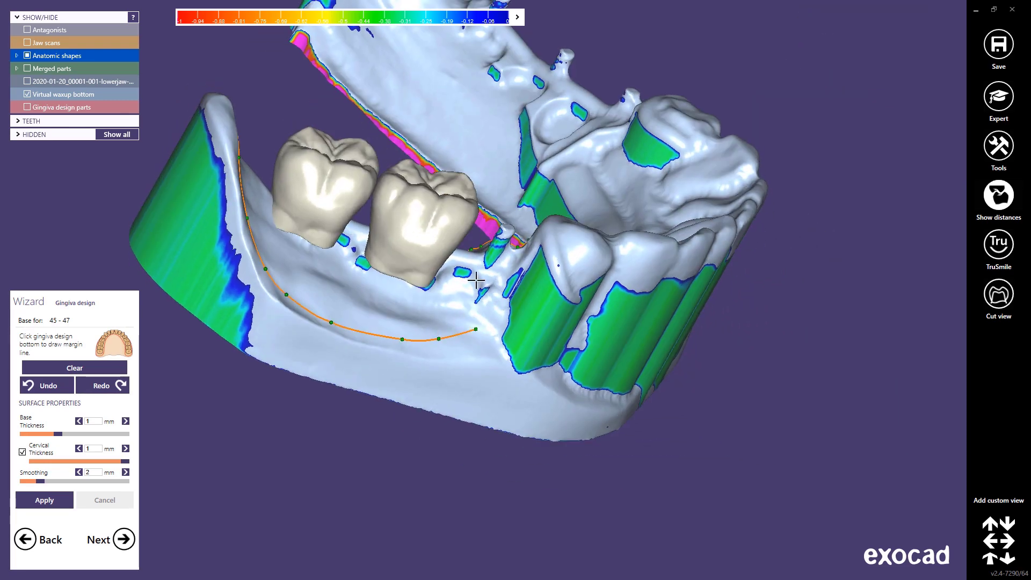
{"action": "scroll", "coordinate": [509, 250], "scroll_direction": "down", "scroll_amount": 3, "text": "shift"}
{"action": "right_click_drag", "start_coordinate": [543, 258], "coordinate": [553, 291]}
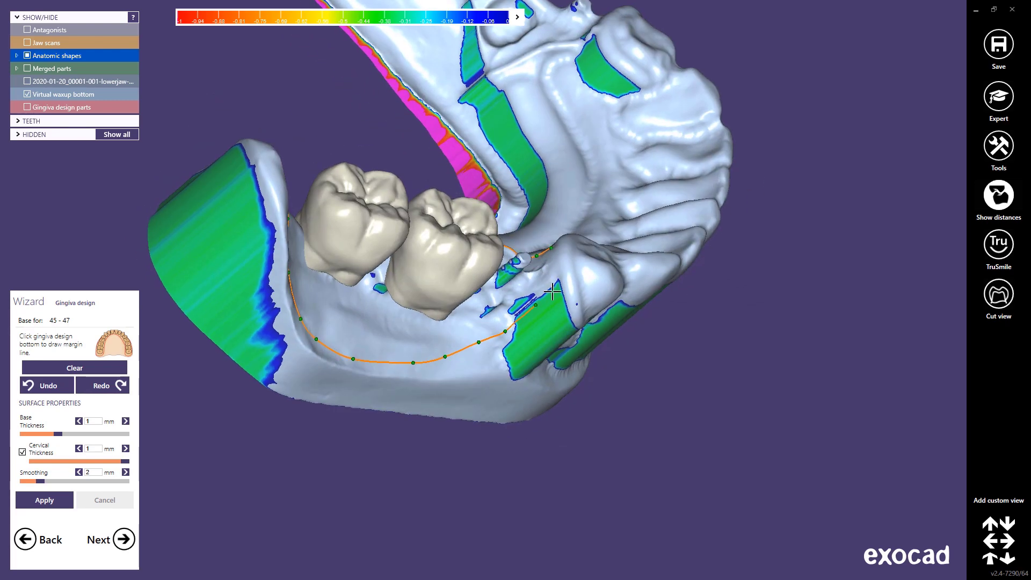
{"action": "left_click", "coordinate": [556, 250]}
{"action": "right_click_drag", "start_coordinate": [556, 250], "coordinate": [487, 197]}
{"action": "scroll", "coordinate": [485, 196], "scroll_direction": "down", "scroll_amount": 3}
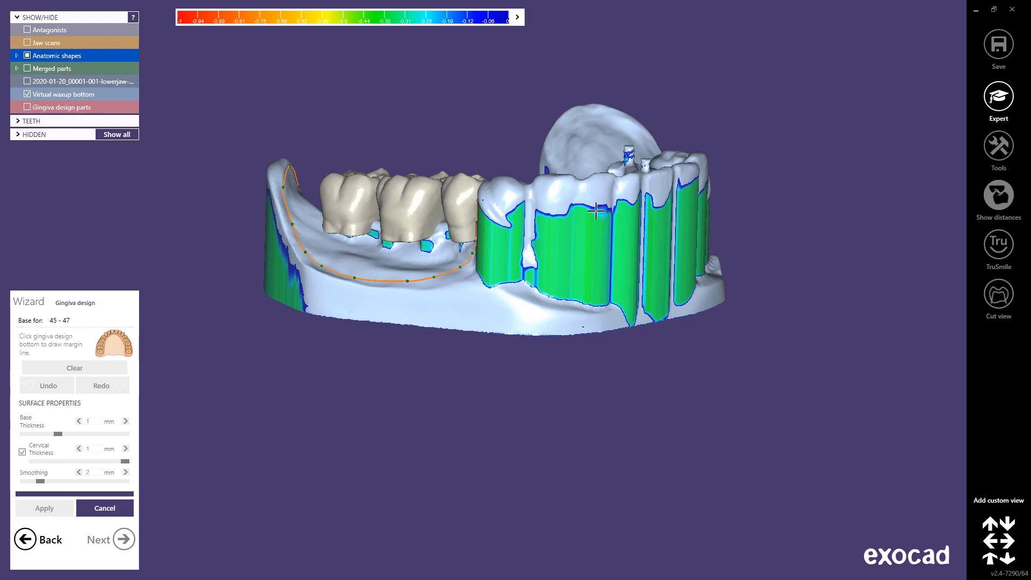
{"action": "right_click_drag", "start_coordinate": [596, 211], "coordinate": [557, 265]}
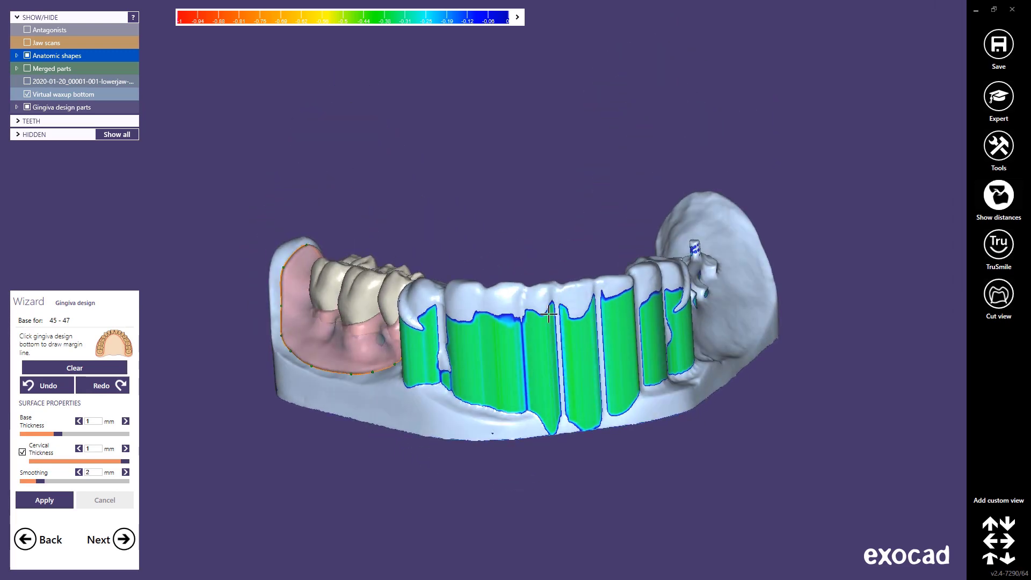
- Proceed to free-forming the gingiva, hide the antagonist, and inspect the gingiva thickness on both sides
{"action": "left_click", "coordinate": [123, 538]}
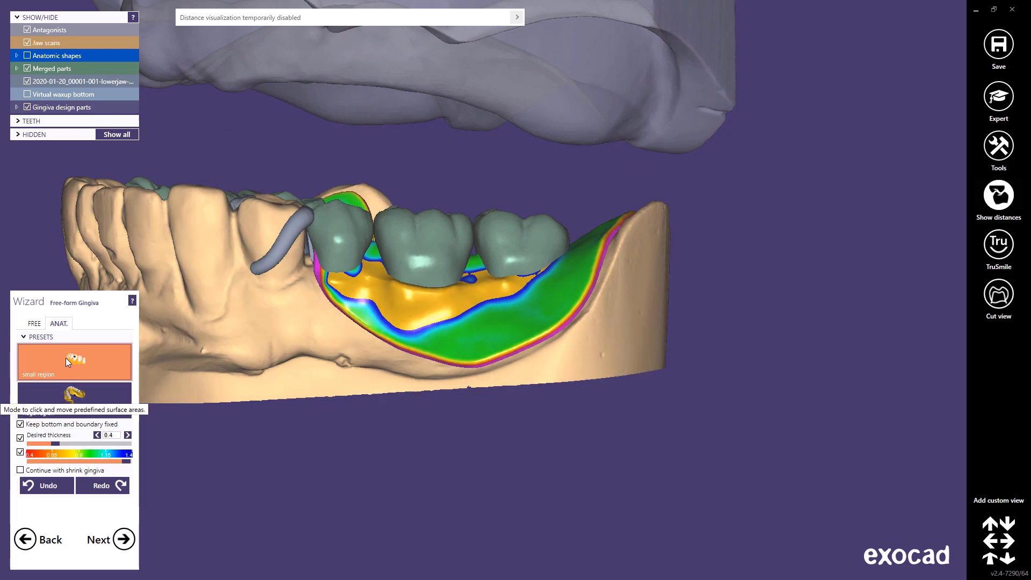
{"action": "middle_click", "coordinate": [507, 90], "text": "ctrl"}
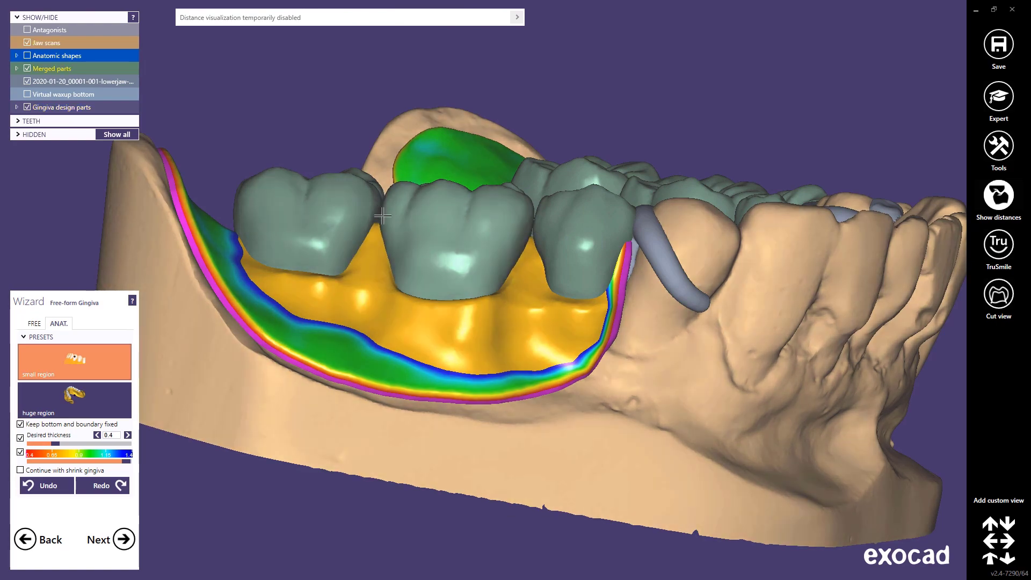
{"action": "right_click_drag", "start_coordinate": [380, 213], "coordinate": [228, 262]}
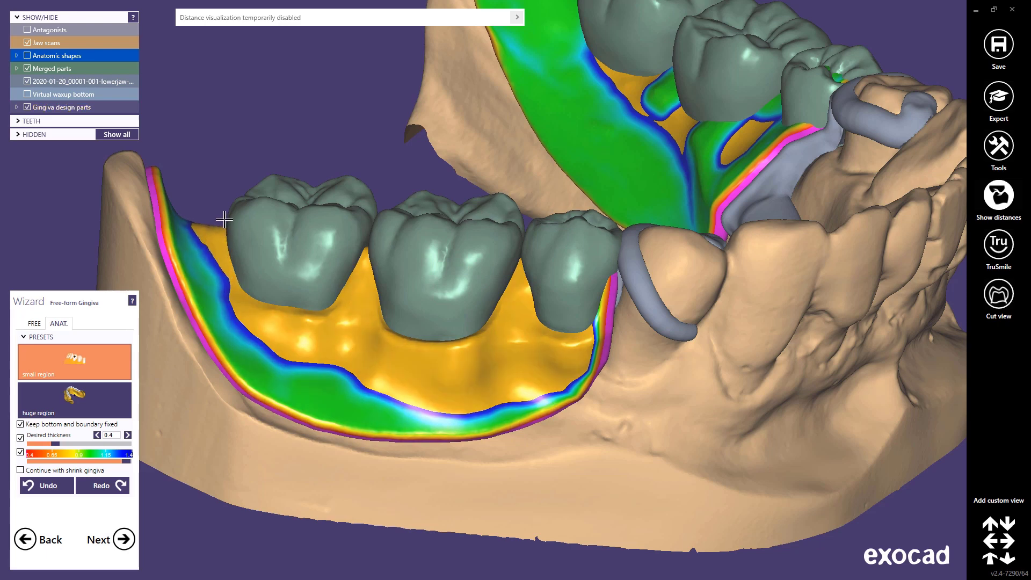
{"action": "scroll", "coordinate": [239, 234], "scroll_direction": "down", "scroll_amount": 3}
{"action": "right_click_drag", "start_coordinate": [332, 287], "coordinate": [477, 292]}
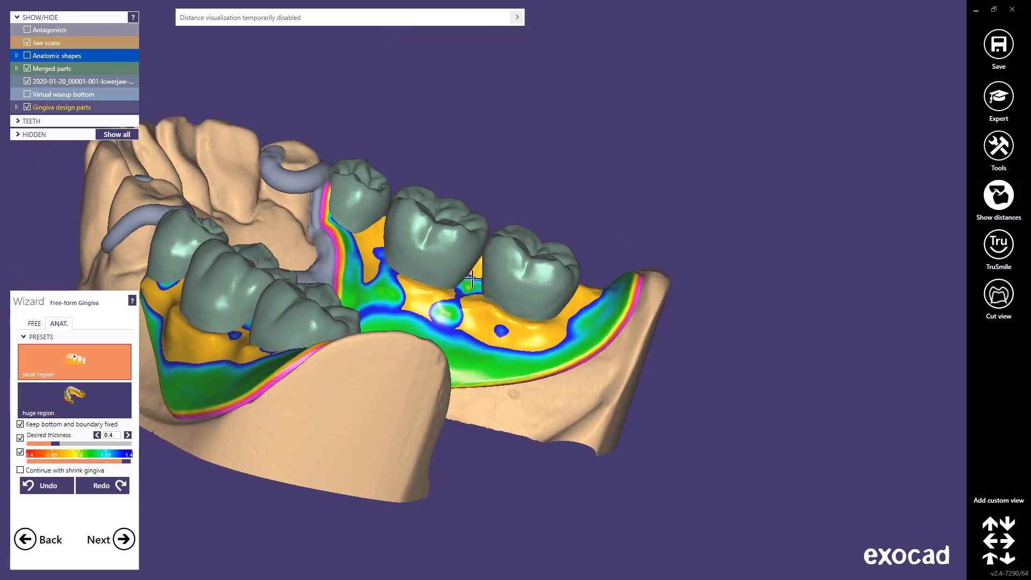
- Switch to free modelling and add gingiva material lingually between the premolar and first molar on both sides
{"action": "left_click", "coordinate": [34, 323]}
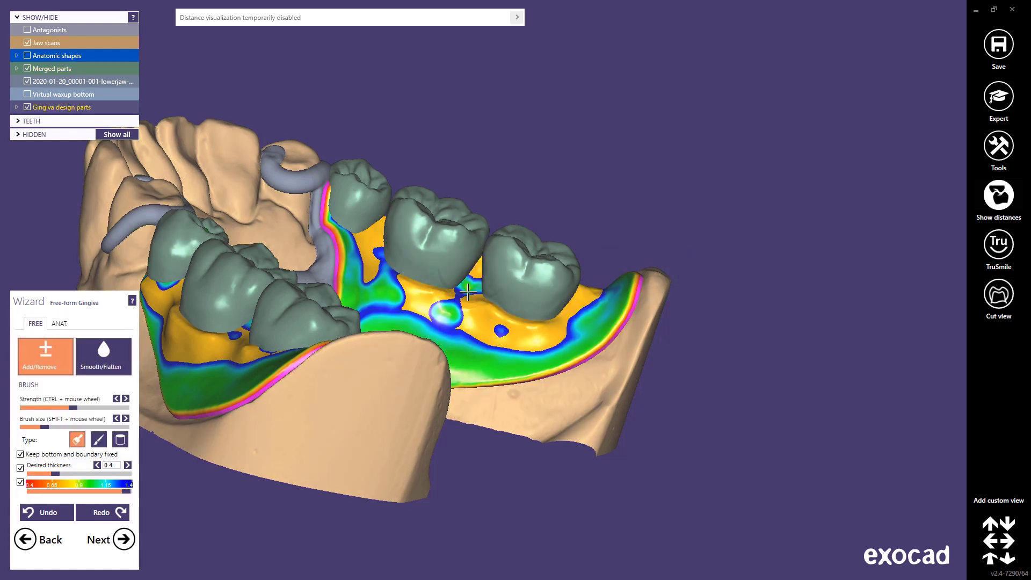
{"action": "right_click_drag", "start_coordinate": [468, 287], "coordinate": [435, 316]}
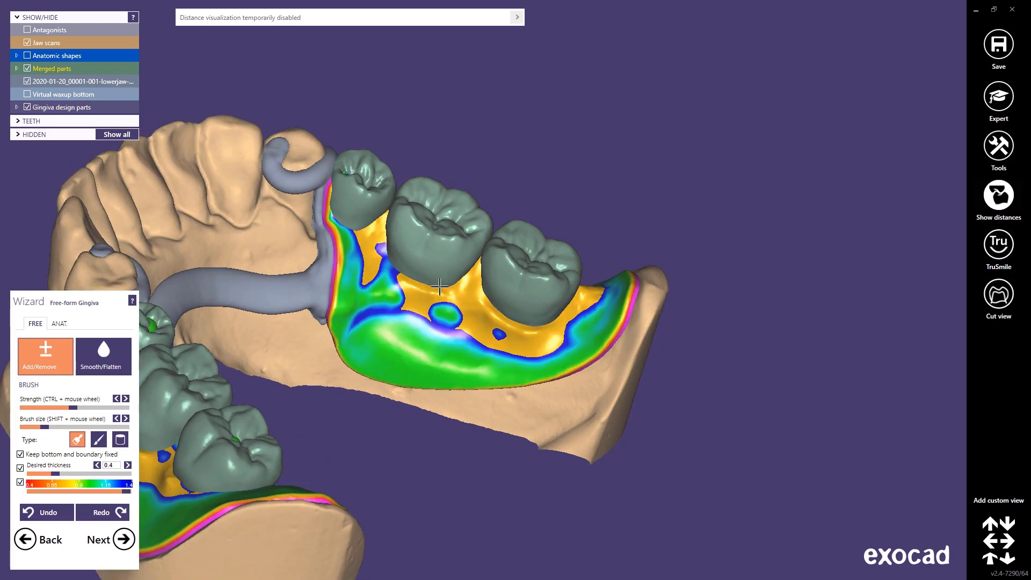
{"action": "left_click_drag", "start_coordinate": [376, 241], "coordinate": [378, 265]}
{"action": "right_click_drag", "start_coordinate": [382, 291], "coordinate": [376, 245]}
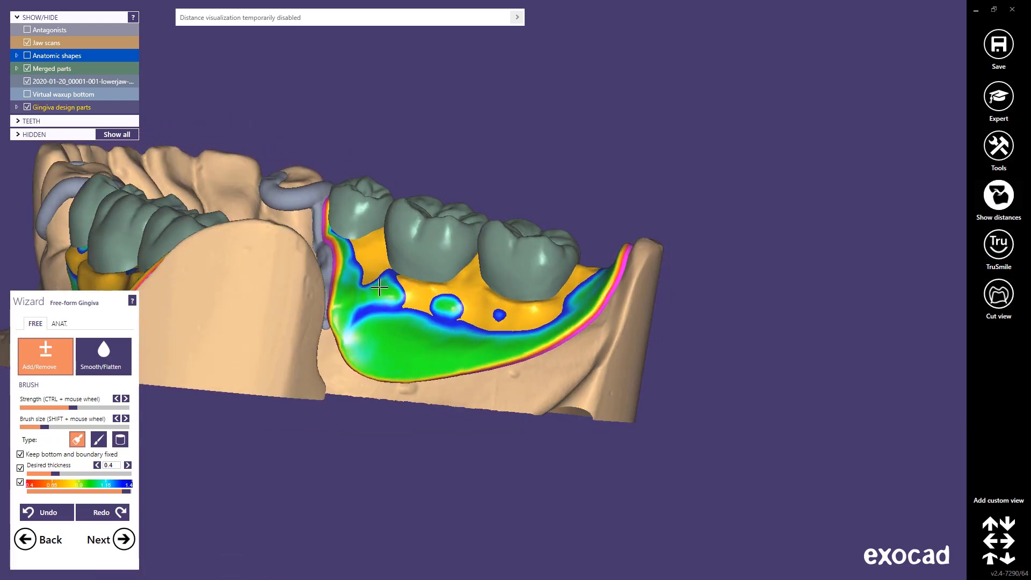
{"action": "right_click_drag", "start_coordinate": [537, 290], "coordinate": [482, 291]}
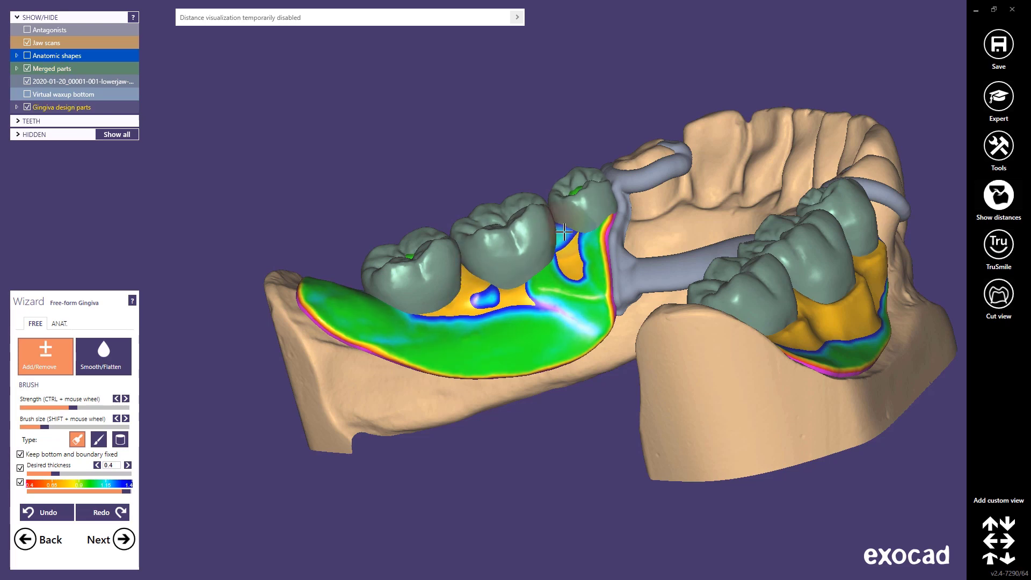
{"action": "left_click_drag", "start_coordinate": [575, 239], "coordinate": [573, 255]}
{"action": "right_click_drag", "start_coordinate": [574, 234], "coordinate": [574, 259]}
- Reduce the brush size and remove the gingiva poking through the chewing surfaces of the rear molar and both premolars
{"action": "scroll", "coordinate": [574, 260], "scroll_direction": "down", "scroll_amount": 4, "text": "shift"}
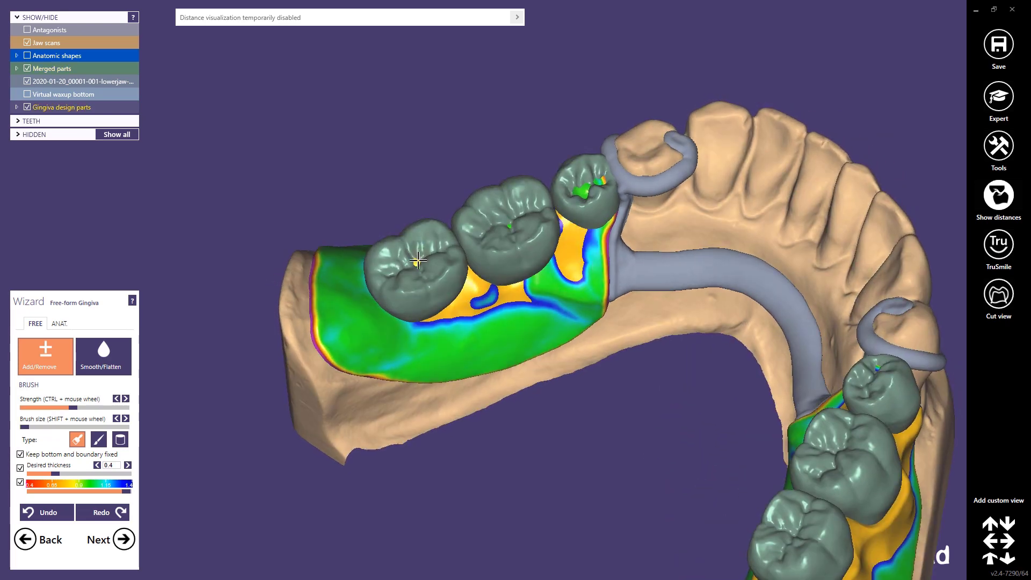
{"action": "left_click_drag", "start_coordinate": [417, 263], "coordinate": [419, 262], "text": "shift"}
{"action": "mouse_move", "coordinate": [585, 188]}
{"action": "left_mouse_down", "text": "shift"}
{"action": "mouse_move", "coordinate": [580, 203]}
{"action": "mouse_move", "coordinate": [599, 184]}
{"action": "mouse_move", "coordinate": [584, 173]}
{"action": "left_mouse_up", "text": "shift"}
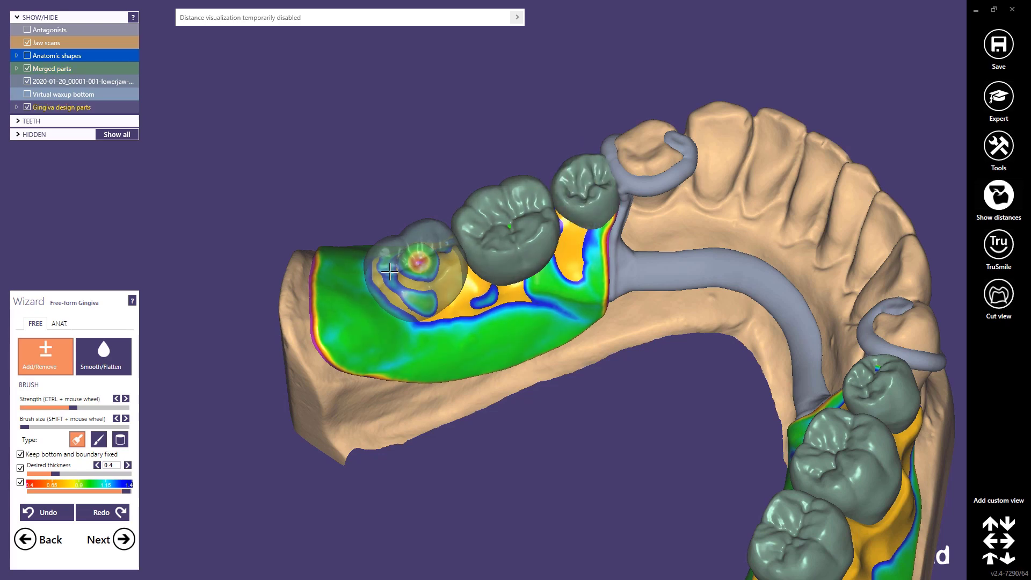
{"action": "right_click_drag", "start_coordinate": [584, 172], "coordinate": [839, 379]}
{"action": "middle_click", "coordinate": [840, 379]}
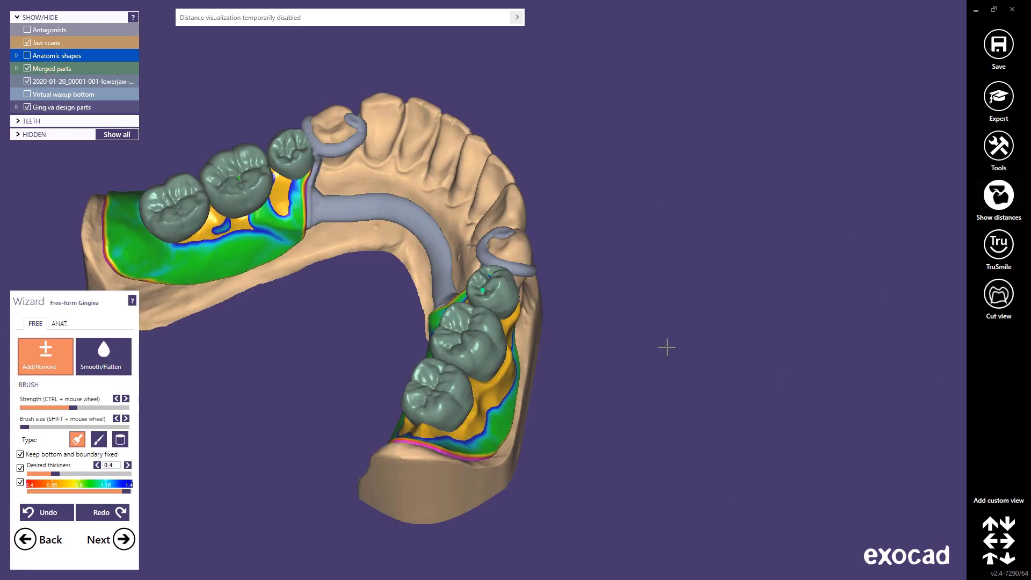
{"action": "mouse_move", "coordinate": [667, 348]}
{"action": "right_mouse_down"}
{"action": "mouse_move", "coordinate": [508, 301]}
{"action": "mouse_move", "coordinate": [494, 288]}
{"action": "right_mouse_up"}
{"action": "left_click_drag", "start_coordinate": [493, 283], "coordinate": [493, 296], "text": "shift"}
{"action": "mouse_move", "coordinate": [493, 296]}
{"action": "right_mouse_down"}
{"action": "mouse_move", "coordinate": [518, 306]}
{"action": "mouse_move", "coordinate": [573, 295]}
{"action": "mouse_move", "coordinate": [501, 340]}
{"action": "right_mouse_up"}
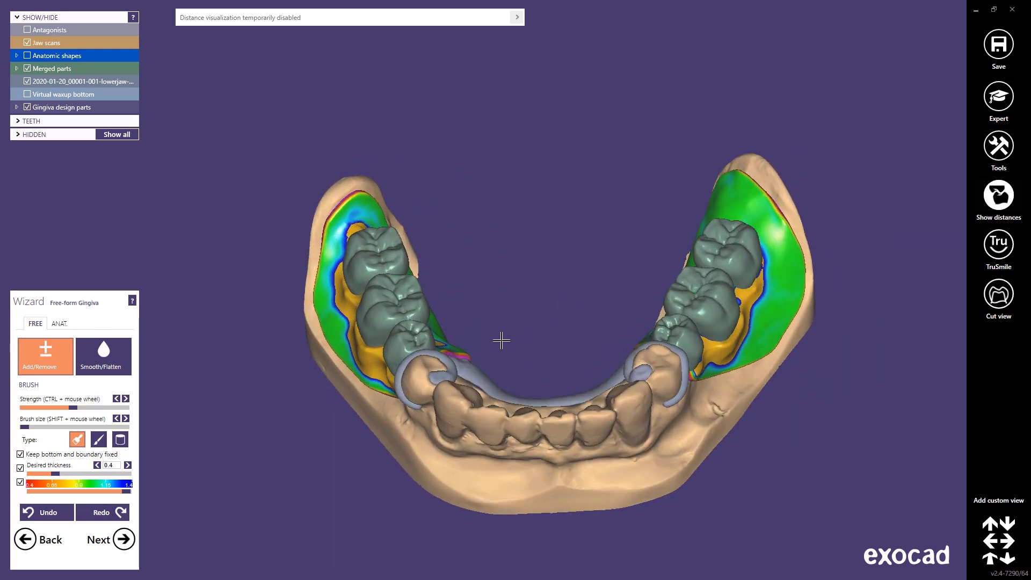
- Proceed to adapting the tooth pocket gingiva and apply the adaptation with the preset thickness and gap values
{"action": "left_click", "coordinate": [123, 540]}
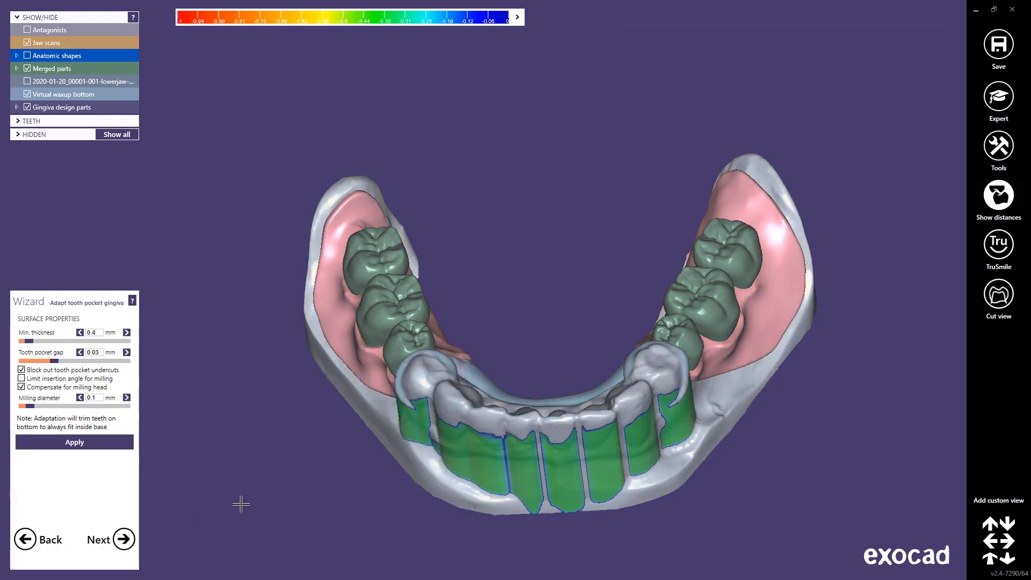
{"action": "right_click_drag", "start_coordinate": [334, 460], "coordinate": [340, 460]}
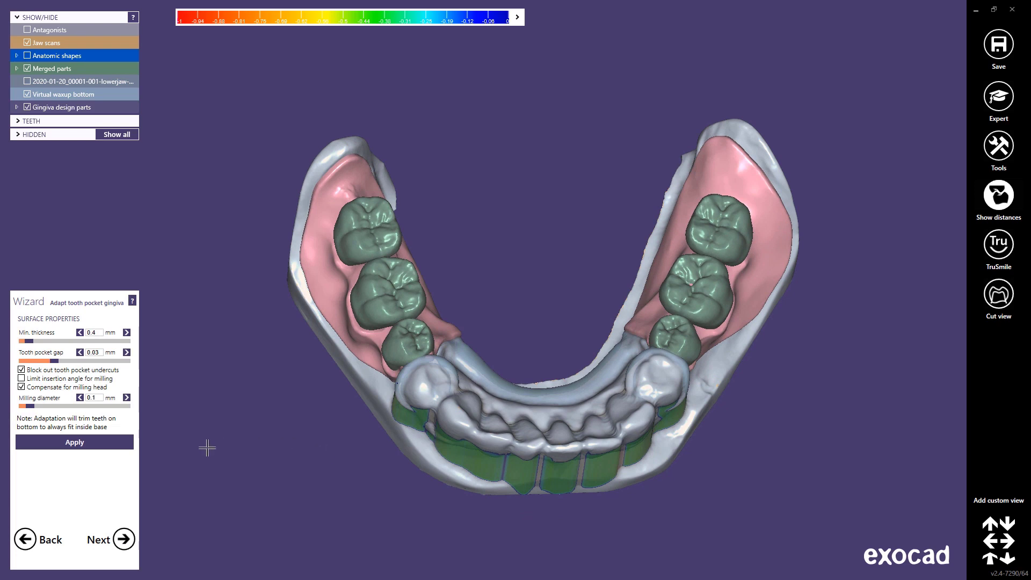
{"action": "left_click", "coordinate": [79, 444]}
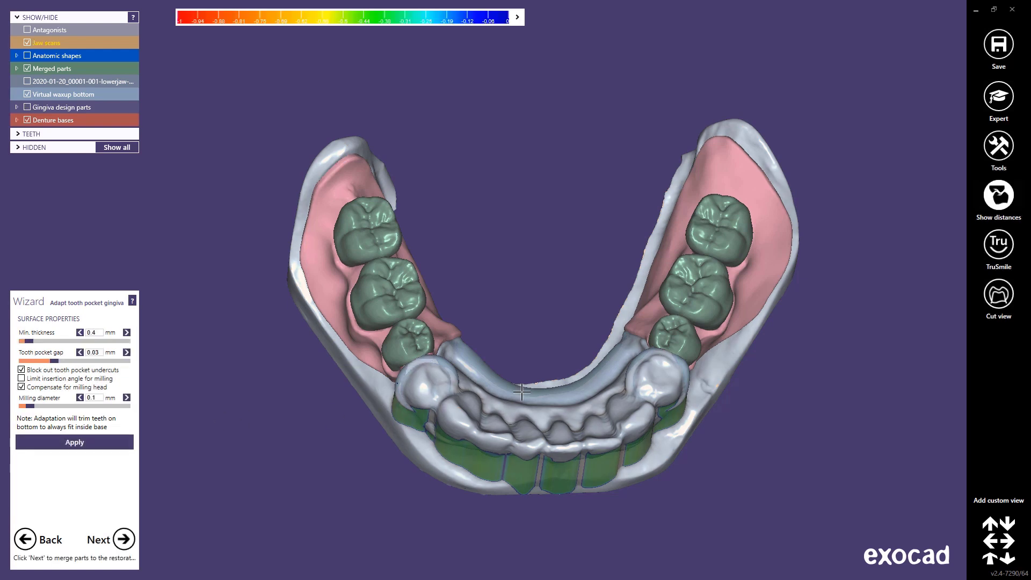
- Hide the 45-47 teeth and their denture base to examine the tooth pockets and the retention posts underneath
{"action": "right_click_drag", "start_coordinate": [522, 392], "coordinate": [523, 373]}
{"action": "scroll", "coordinate": [408, 342], "scroll_direction": "down", "scroll_amount": 5, "text": "ctrl"}
{"action": "middle_click", "coordinate": [403, 301], "text": "ctrl"}
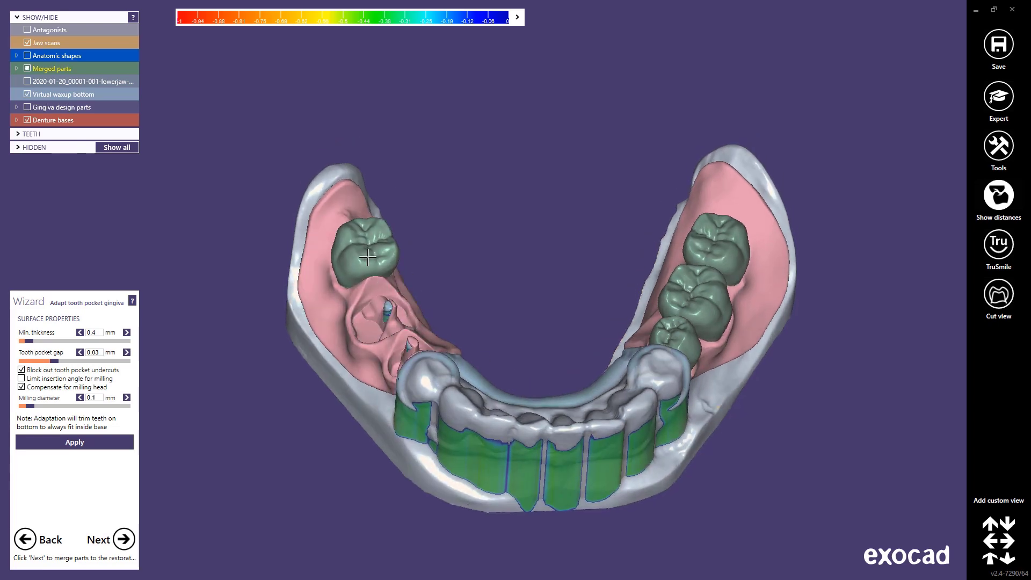
{"action": "middle_click", "coordinate": [369, 258], "text": "ctrl"}
{"action": "right_click_drag", "start_coordinate": [565, 342], "coordinate": [537, 358]}
{"action": "scroll", "coordinate": [295, 380], "scroll_direction": "up", "scroll_amount": 7}
{"action": "middle_click", "coordinate": [298, 372], "text": "ctrl"}
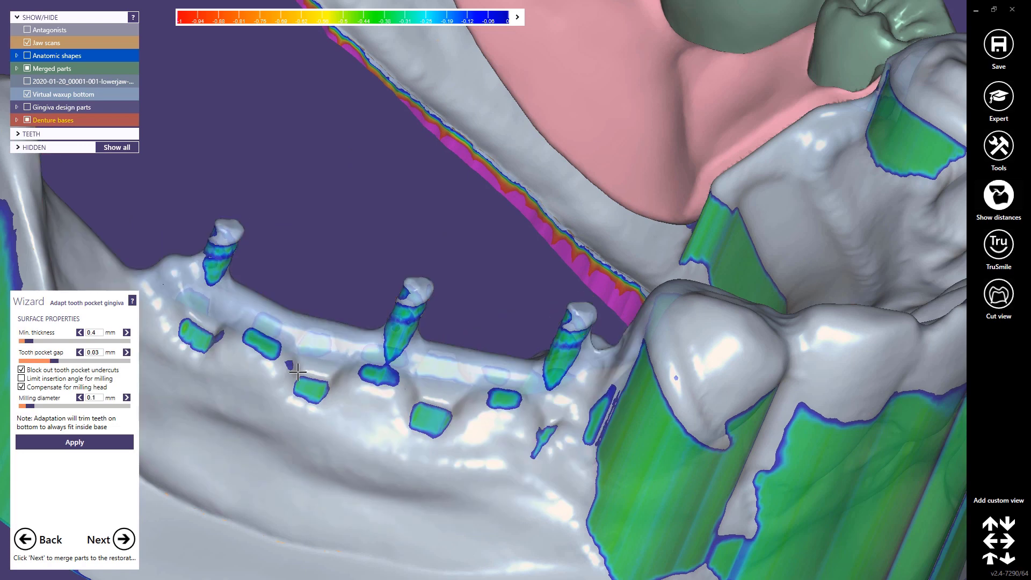
- Show the 45-47 denture base again, examine its tooth pockets, and bring the three hidden teeth back
{"action": "middle_click", "coordinate": [298, 372], "text": "ctrl+shift"}
{"action": "scroll", "coordinate": [351, 383], "scroll_direction": "down", "scroll_amount": 4}
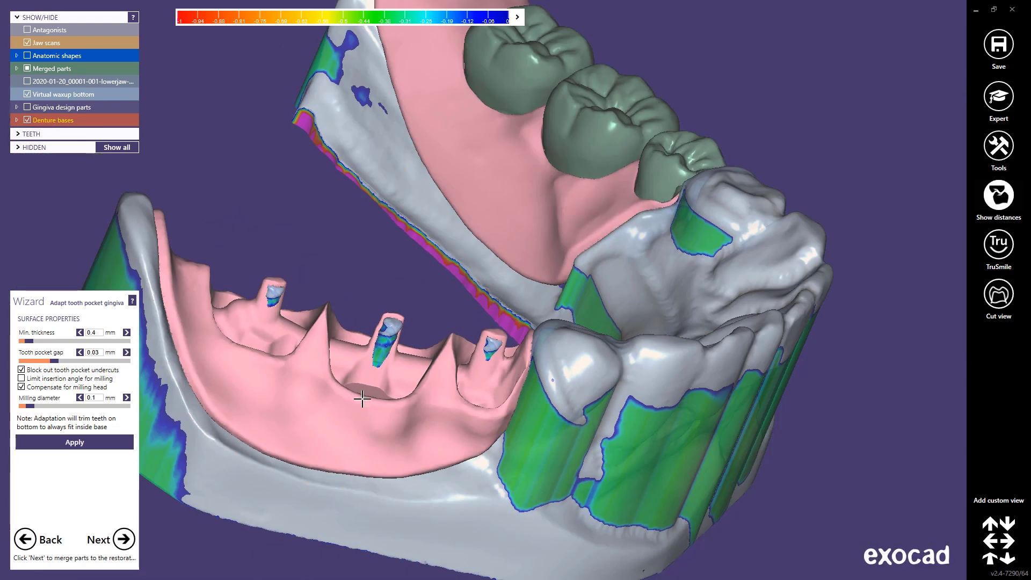
{"action": "middle_click", "coordinate": [362, 399], "text": "ctrl+shift"}
{"action": "middle_click", "coordinate": [362, 399], "text": "ctrl+shift"}
{"action": "middle_click", "coordinate": [363, 399], "text": "ctrl+shift"}
{"action": "scroll", "coordinate": [365, 398], "scroll_direction": "down", "scroll_amount": 4}
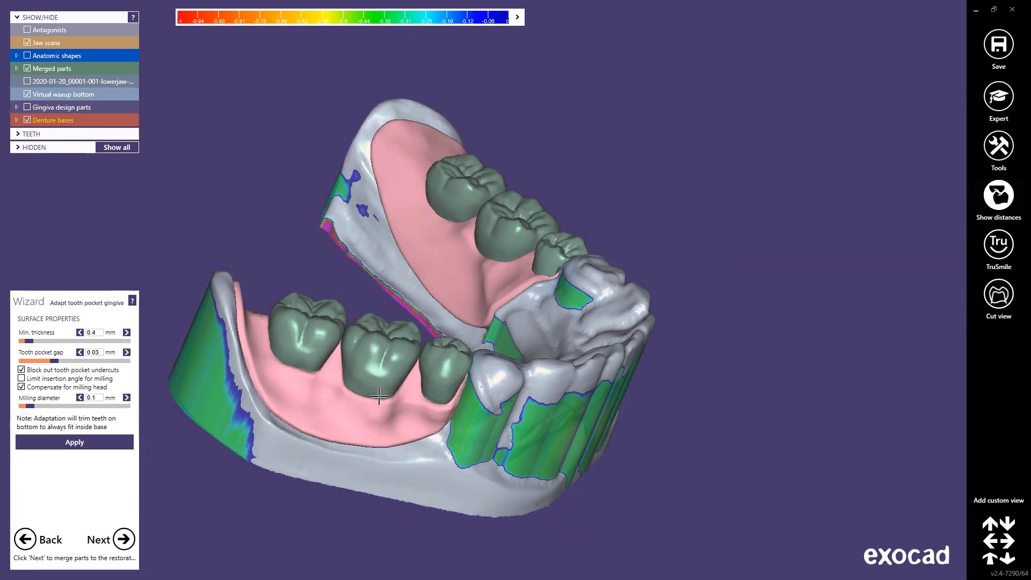
- View the lower arch from above and proceed to merging and saving the restorations
{"action": "right_click_drag", "start_coordinate": [379, 396], "coordinate": [594, 394]}
{"action": "middle_click_drag", "start_coordinate": [594, 394], "coordinate": [540, 349]}
{"action": "left_click", "coordinate": [124, 540]}
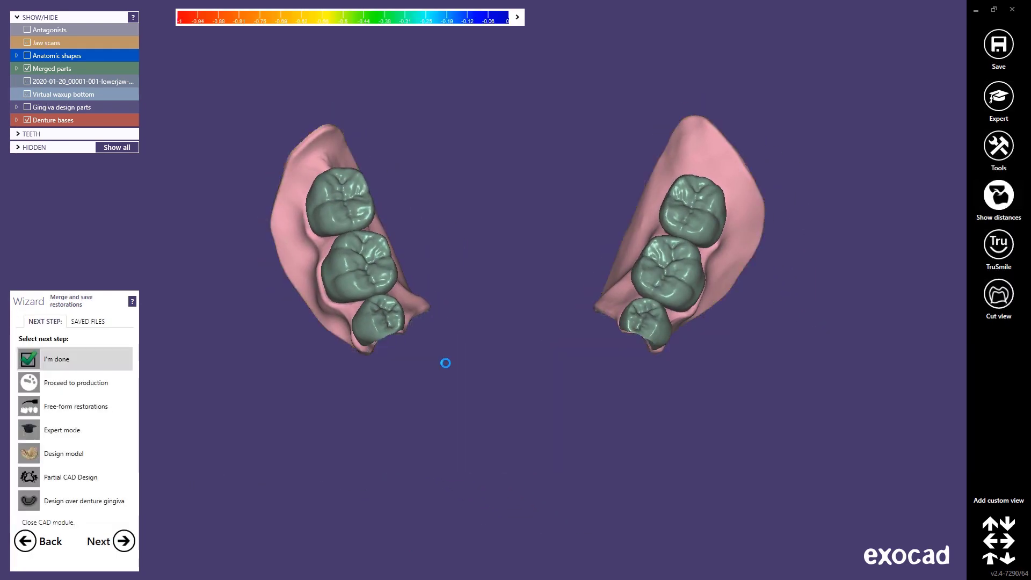
- Hide both denture bases to examine the merged teeth on their own, and show the bases again
{"action": "right_click_drag", "start_coordinate": [510, 358], "coordinate": [511, 360]}
{"action": "scroll", "coordinate": [688, 380], "scroll_direction": "up", "scroll_amount": 3}
{"action": "middle_click", "coordinate": [714, 371], "text": "ctrl"}
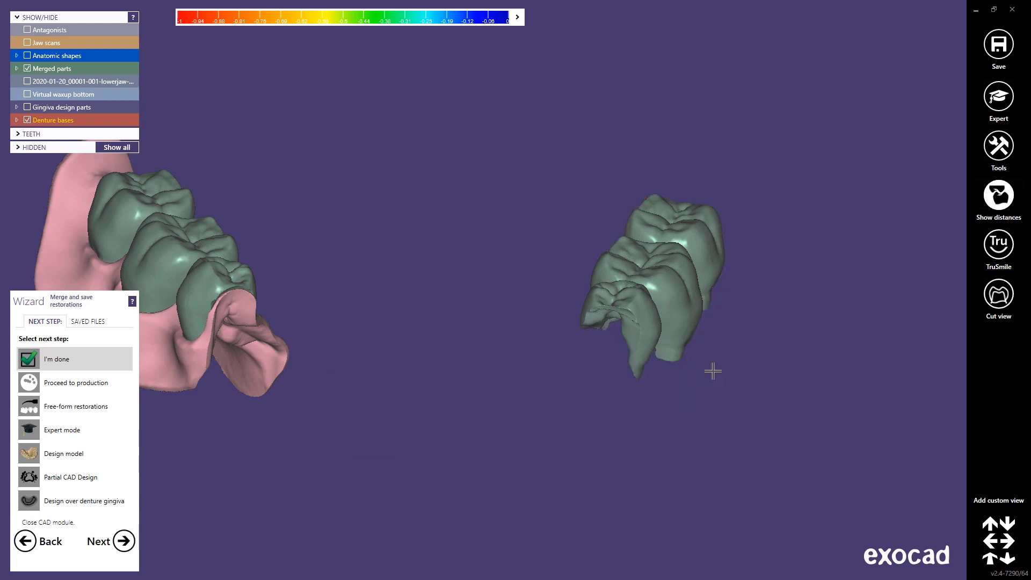
{"action": "middle_click", "coordinate": [184, 365], "text": "ctrl"}
{"action": "middle_click_drag", "start_coordinate": [366, 371], "coordinate": [421, 396]}
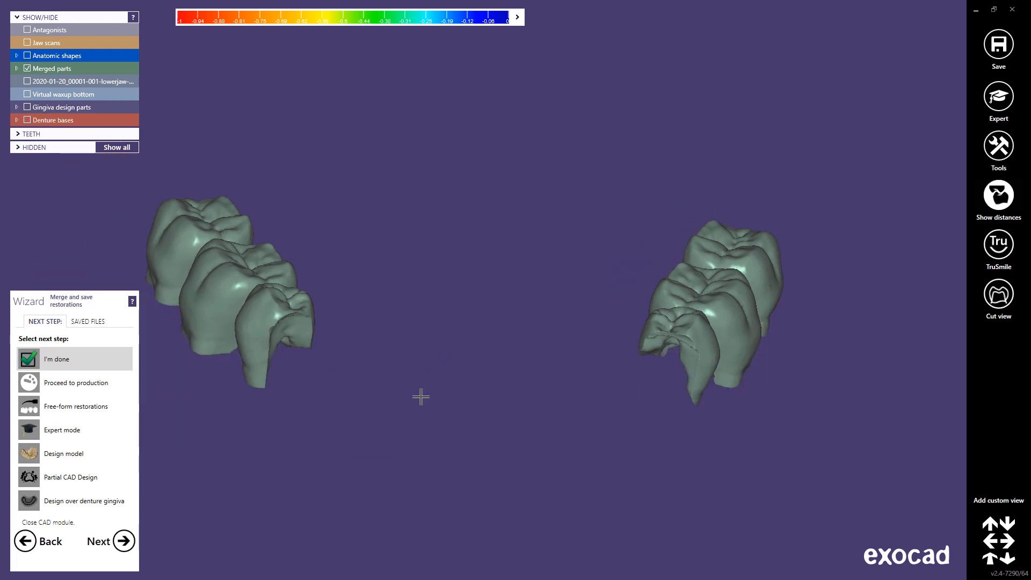
{"action": "right_click_drag", "start_coordinate": [421, 396], "coordinate": [442, 366]}
{"action": "middle_click", "coordinate": [442, 350], "text": "ctrl"}
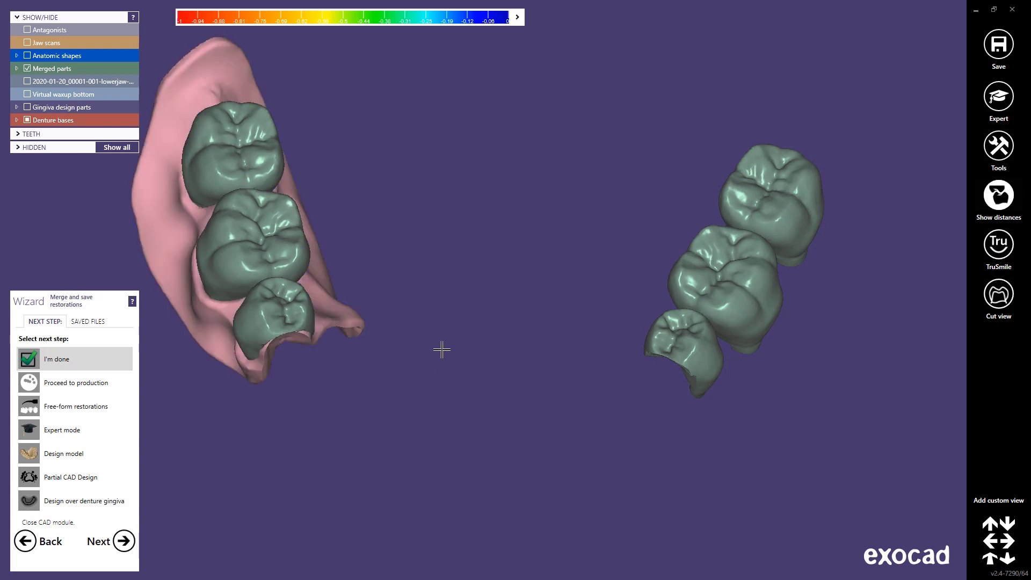
{"action": "middle_click", "coordinate": [442, 350], "text": "ctrl"}
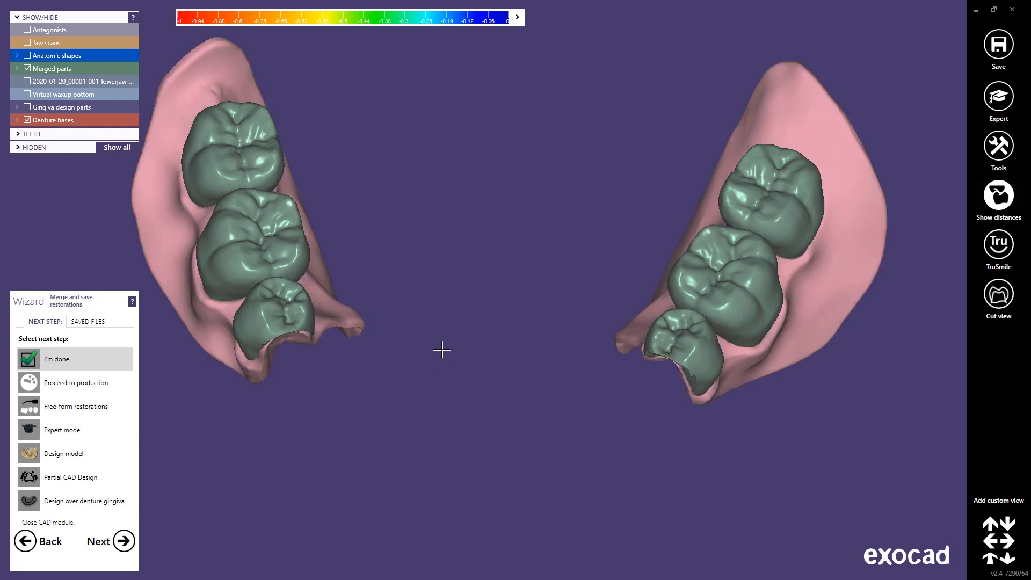
- Show the lower partial framework and the jaw scan together with the merged teeth and denture bases
{"action": "left_click", "coordinate": [27, 82]}
{"action": "right_click_drag", "start_coordinate": [507, 271], "coordinate": [742, 293]}
{"action": "key", "text": "j"}
{"action": "scroll", "coordinate": [513, 304], "scroll_direction": "down", "scroll_amount": 3}
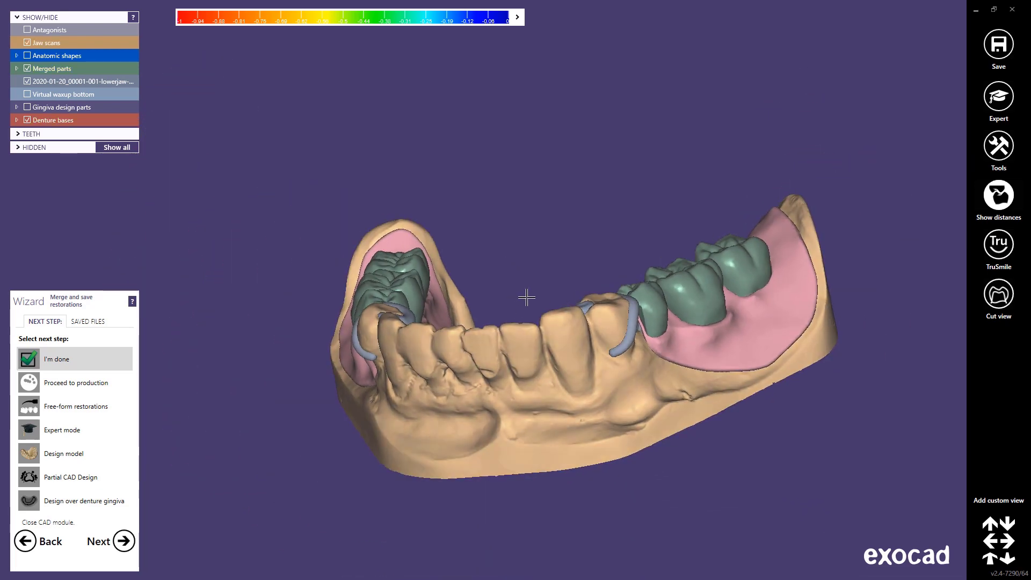
{"action": "right_click_drag", "start_coordinate": [527, 297], "coordinate": [525, 297]}
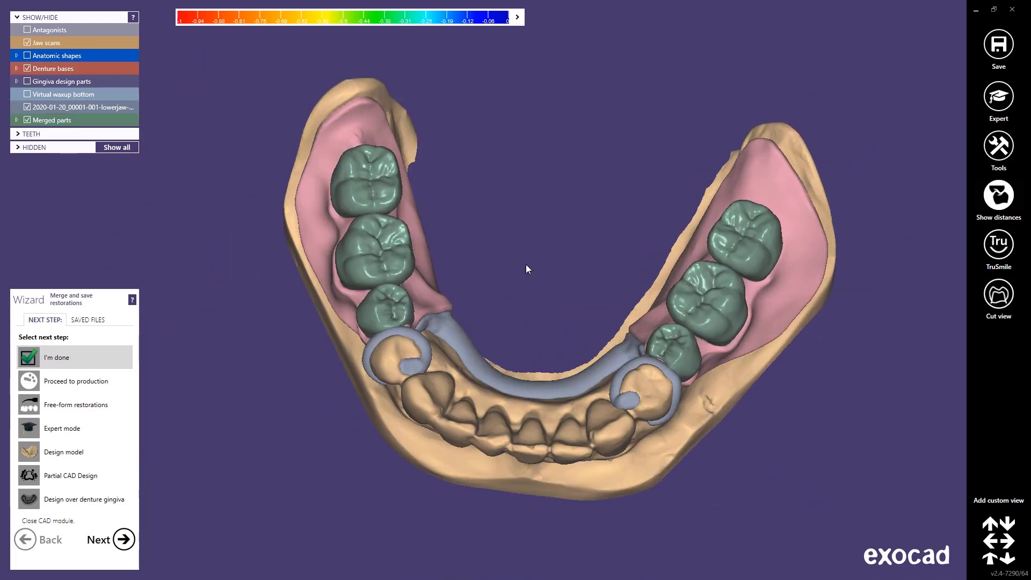
{"action": "right_click_drag", "start_coordinate": [526, 263], "coordinate": [527, 270]}
- Save the scene as a plain STL under a new file name beginning with "Lowe", including only the visible objects
{"action": "right_click", "coordinate": [516, 276]}
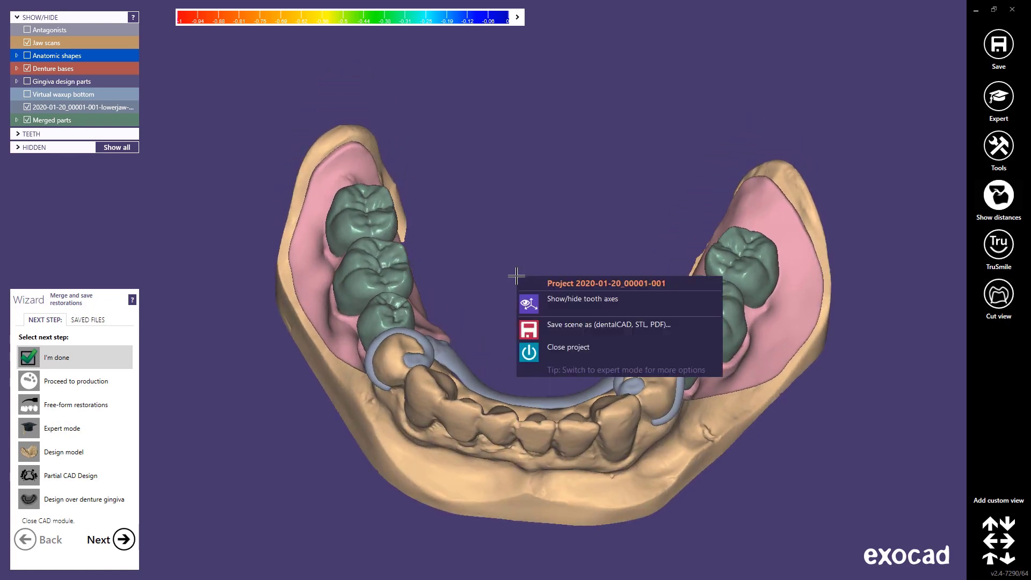
{"action": "left_click", "coordinate": [585, 334]}
{"action": "left_click", "coordinate": [214, 292]}
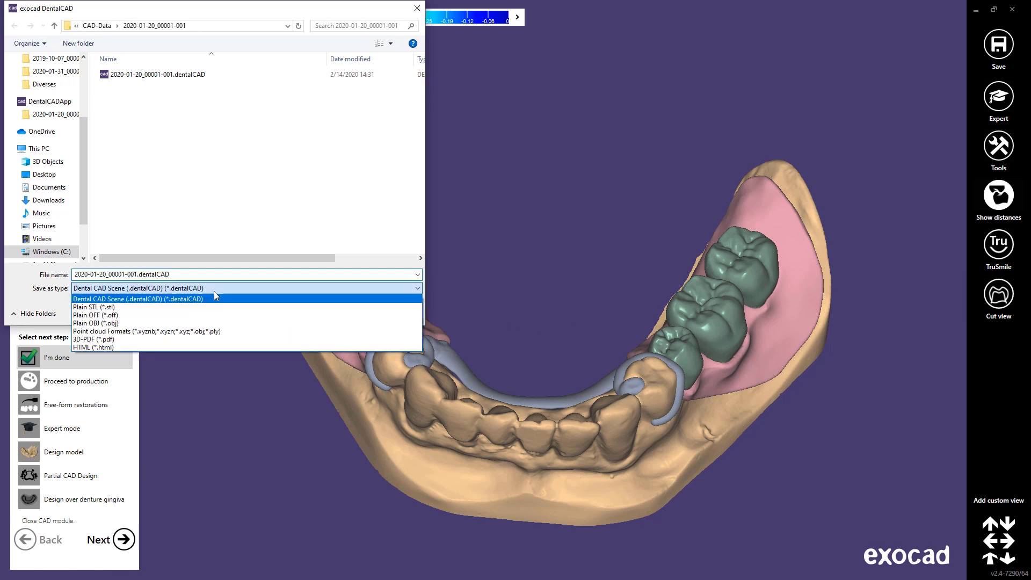
{"action": "left_click", "coordinate": [149, 301]}
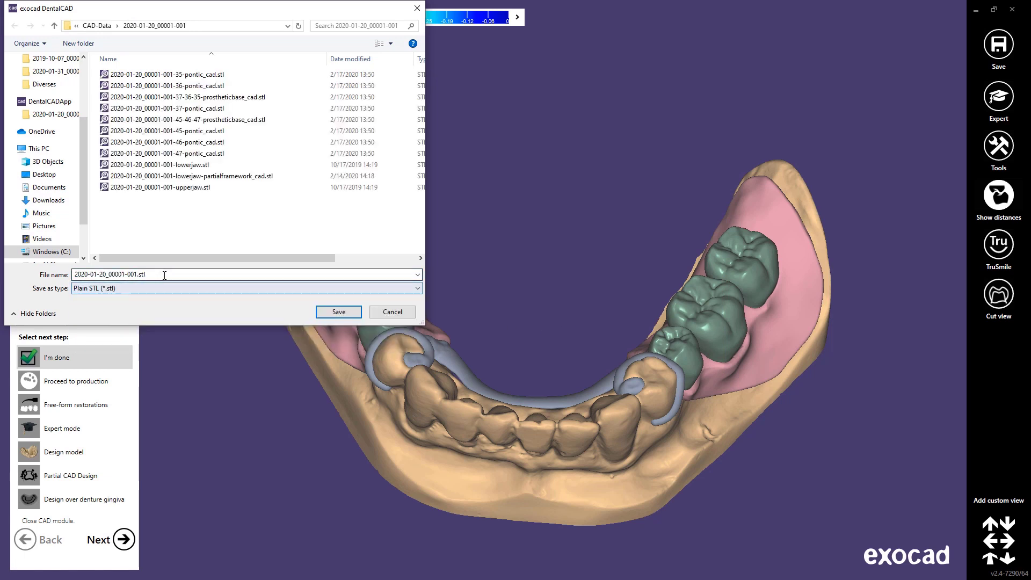
{"action": "left_click", "coordinate": [164, 275]}
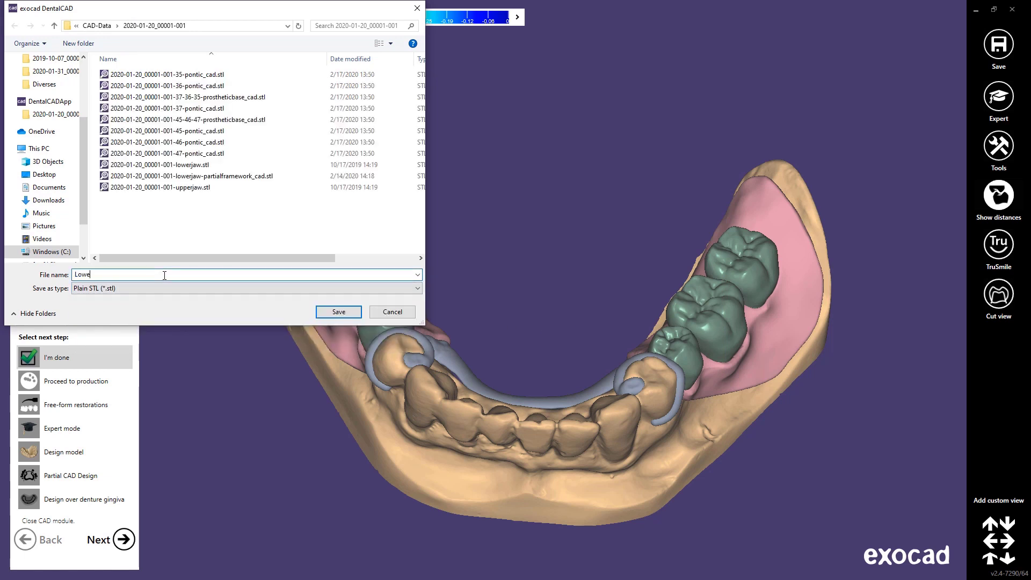
{"action": "key", "text": "Return"}
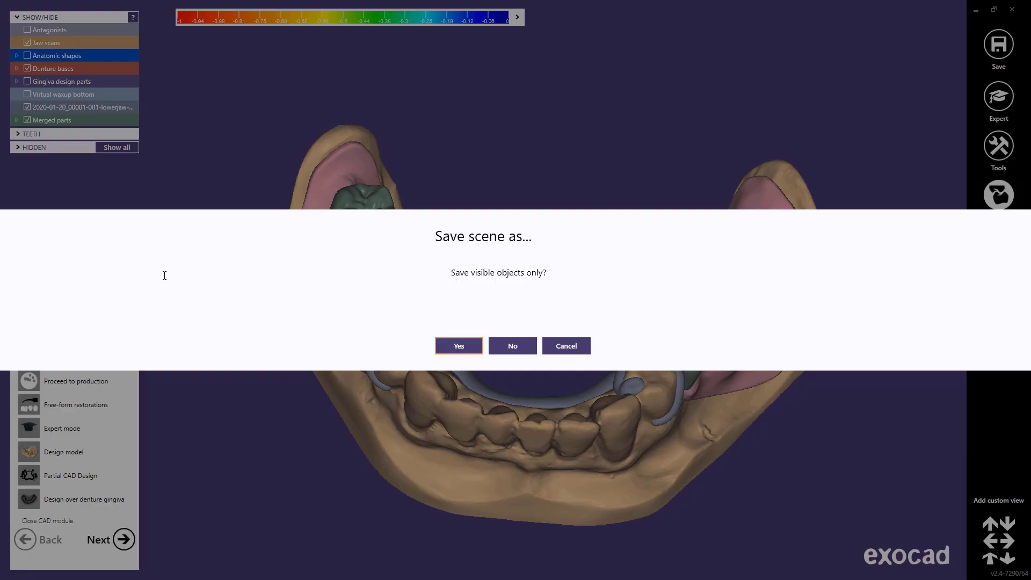
{"action": "left_click", "coordinate": [456, 350]}
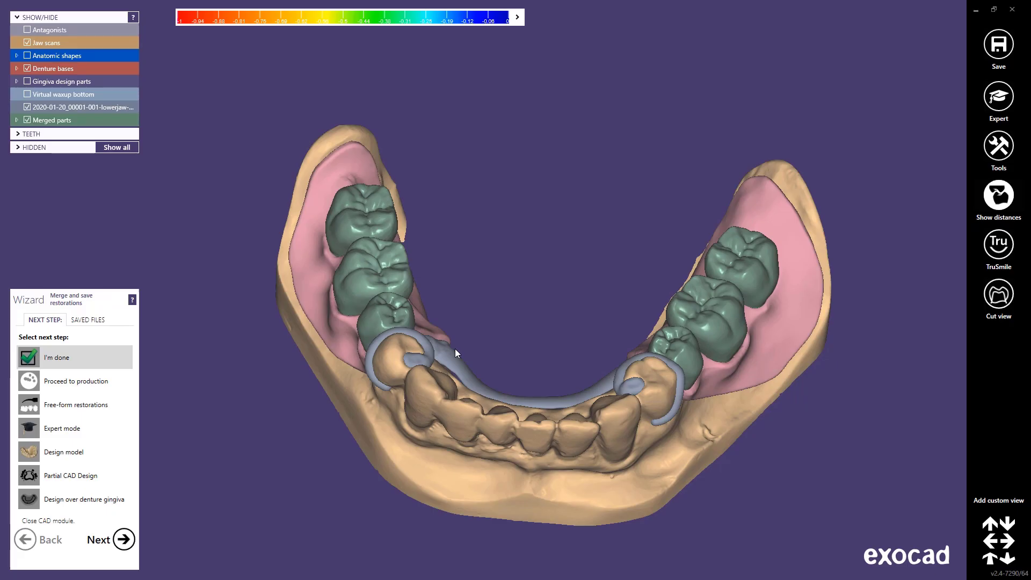